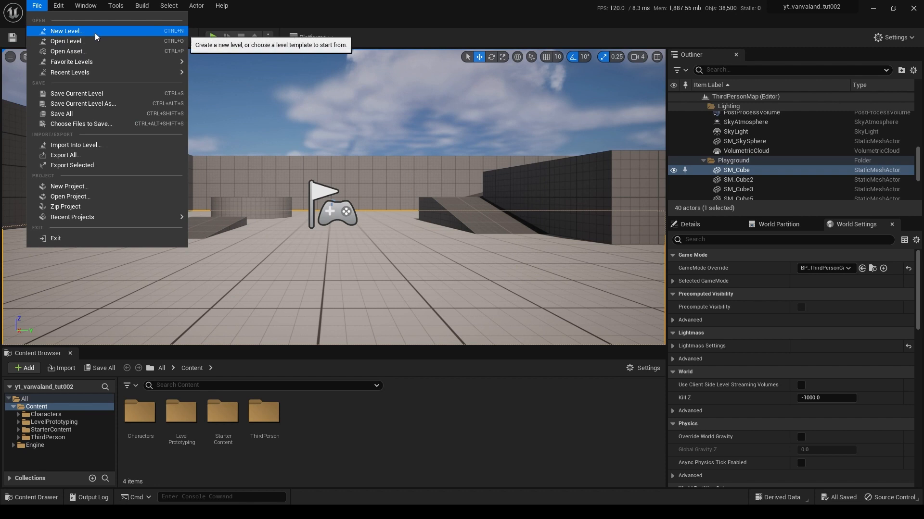
Create a new level from the Basic template.
{"action": "left_click", "coordinate": [96, 34]}
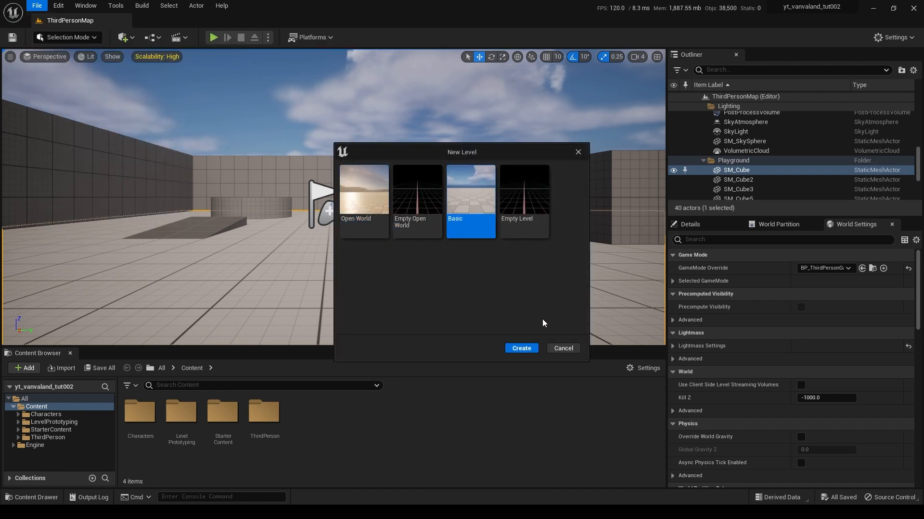
{"action": "left_click", "coordinate": [525, 349]}
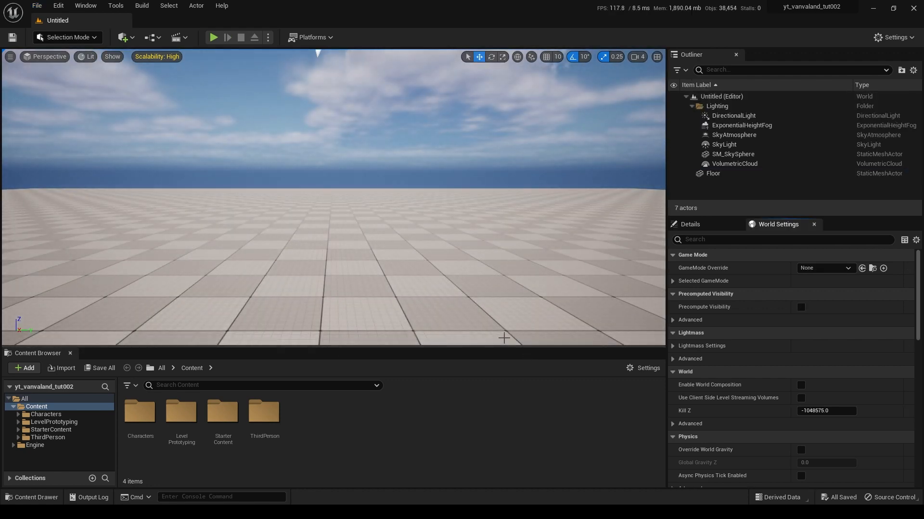
{"action": "right_click_drag", "start_coordinate": [275, 269], "coordinate": [339, 222]}
Create a folder named vanvaland in the project's Content folder and open it.
{"action": "right_click", "coordinate": [322, 430]}
{"action": "left_click", "coordinate": [387, 139]}
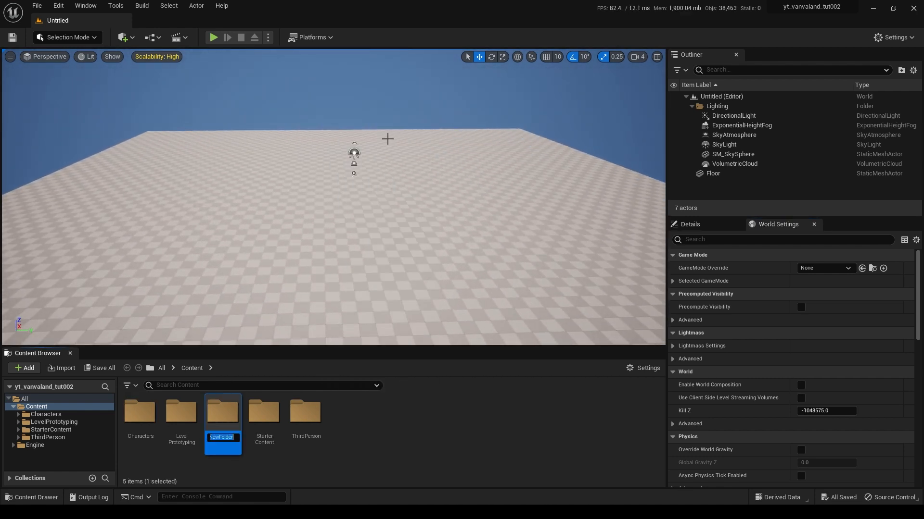
{"action": "type", "text": "vanvaland"}
{"action": "key", "text": "Return"}
{"action": "double_click", "coordinate": [306, 417]}
Create a subfolder named tut002 inside vanvaland and open it.
{"action": "right_click", "coordinate": [258, 420]}
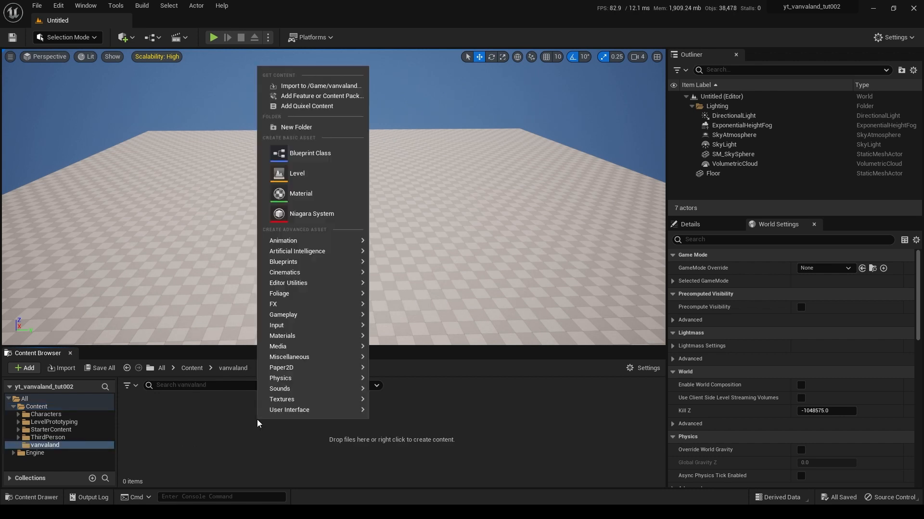
{"action": "mouse_move", "coordinate": [275, 409]}
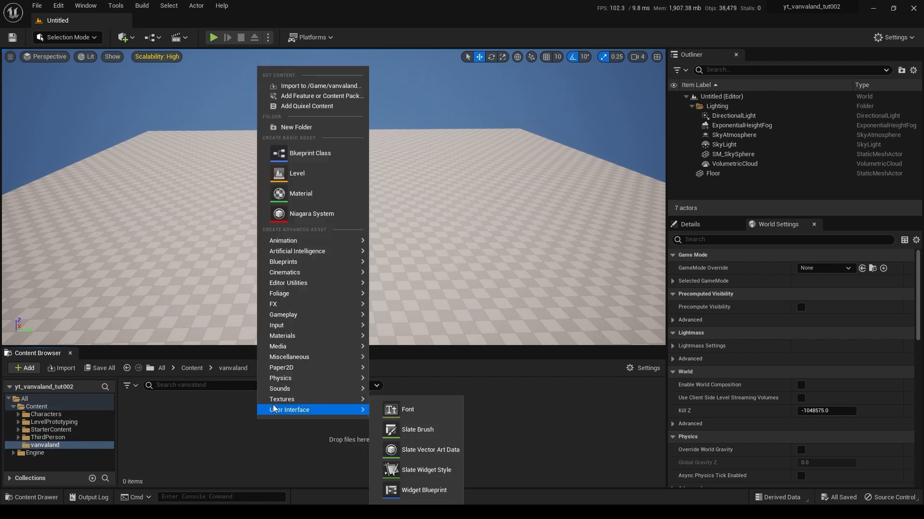
{"action": "left_click", "coordinate": [297, 127]}
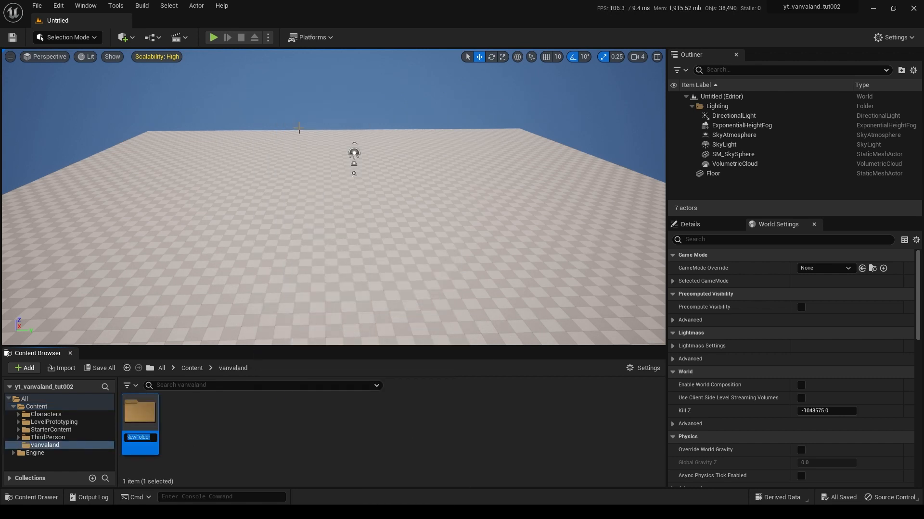
{"action": "type", "text": "tut002"}
{"action": "key", "text": "Return"}
{"action": "double_click", "coordinate": [143, 417]}
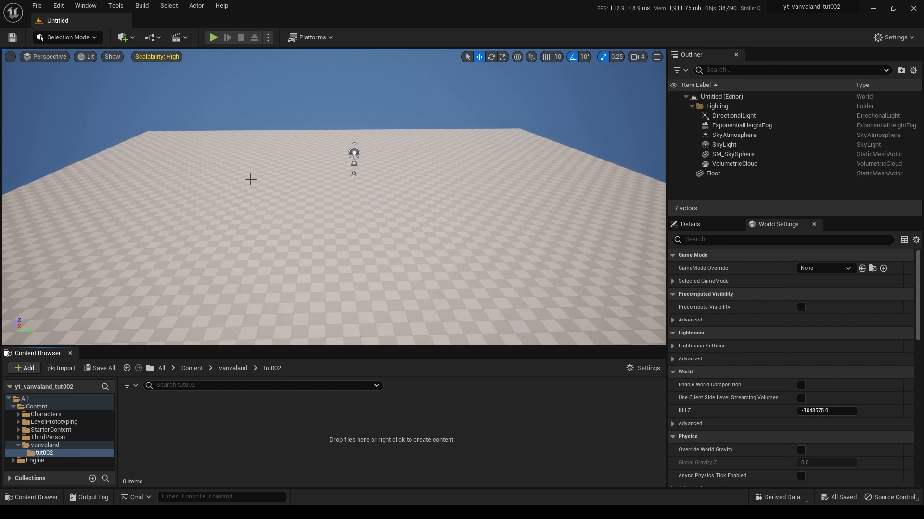
Create a new landscape with the default settings of 63×63-quad sections and 8×8 components, without assigning a material.
{"action": "left_click", "coordinate": [95, 38]}
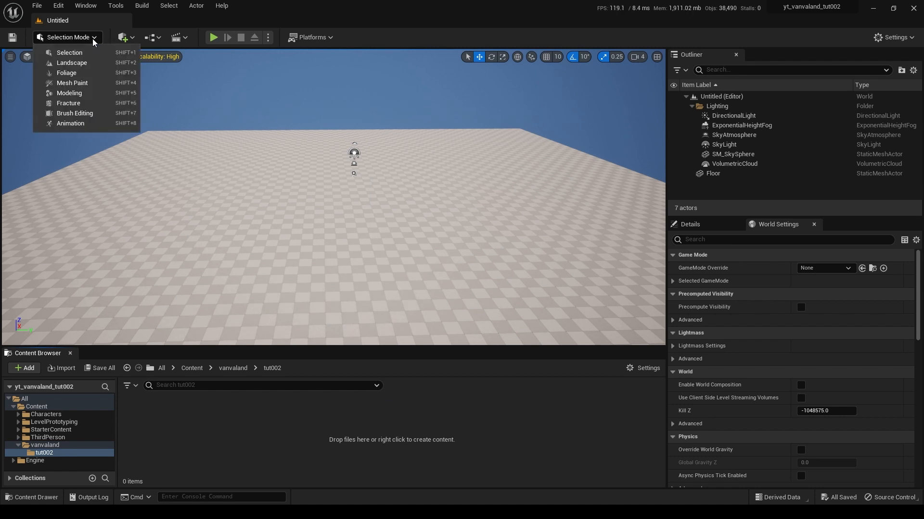
{"action": "left_click", "coordinate": [86, 63]}
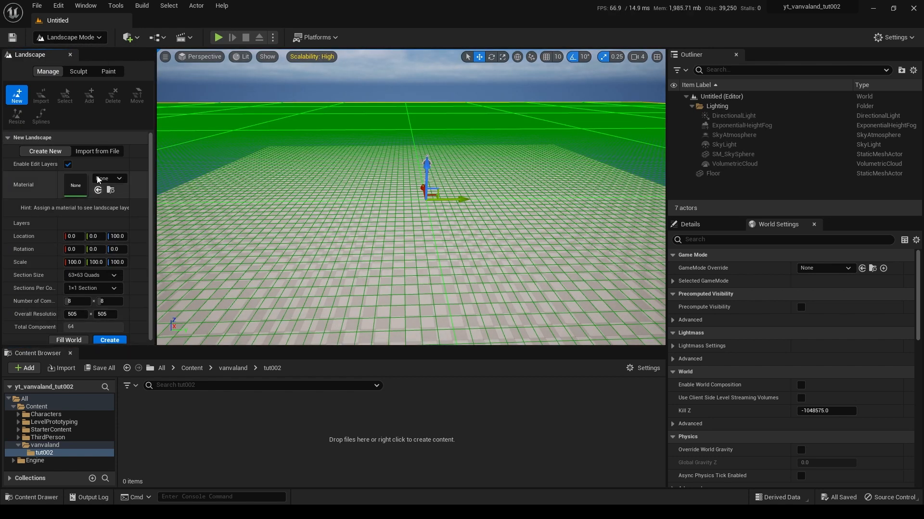
{"action": "left_click", "coordinate": [110, 340]}
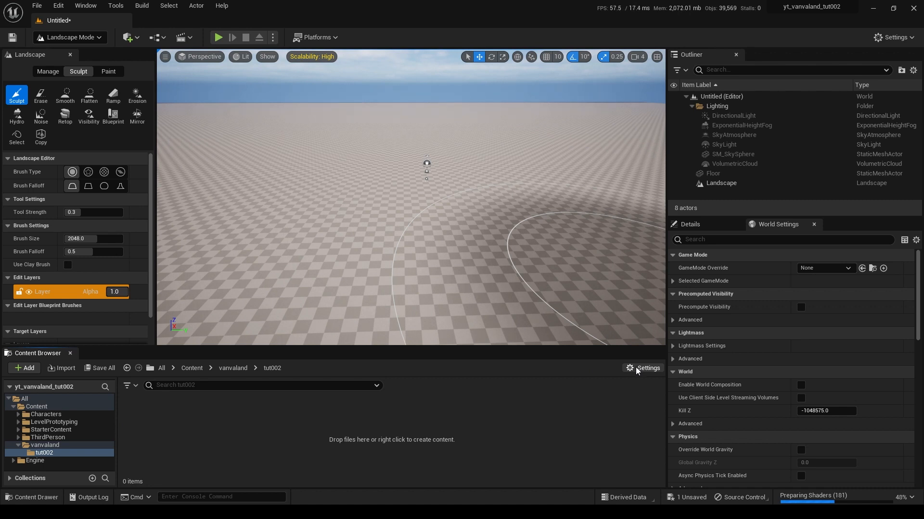
Create a subfolder named materials inside tut002 and open it.
{"action": "right_click", "coordinate": [164, 410]}
{"action": "mouse_move", "coordinate": [207, 314]}
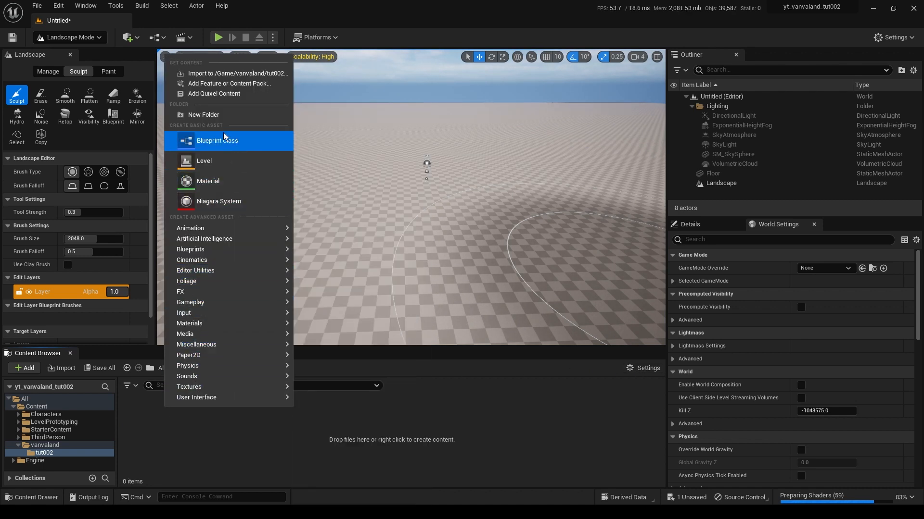
{"action": "left_click", "coordinate": [203, 114]}
{"action": "type", "text": "mat"}
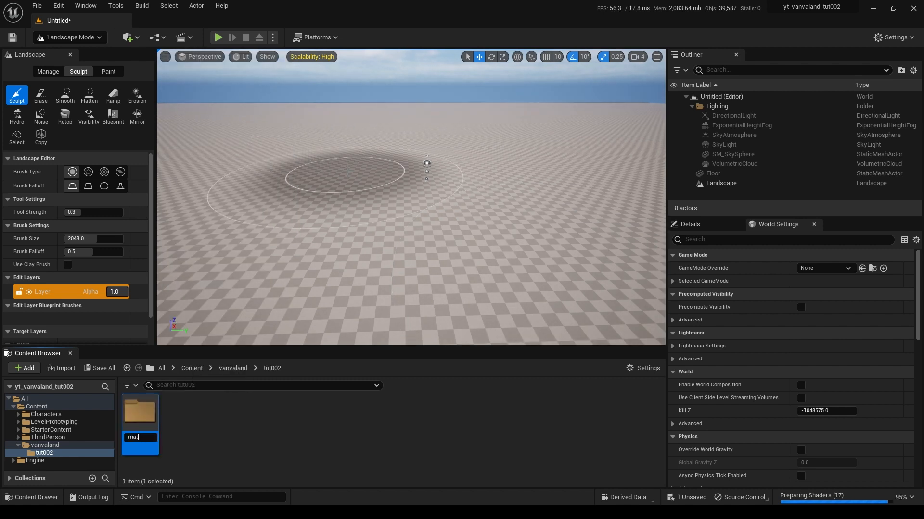
{"action": "type", "text": "erials"}
{"action": "key", "text": "Return"}
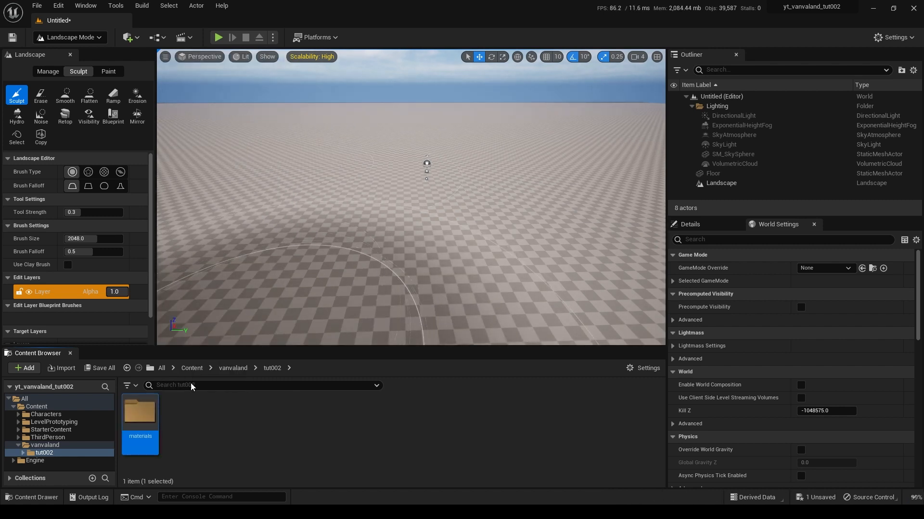
{"action": "double_click", "coordinate": [142, 422]}
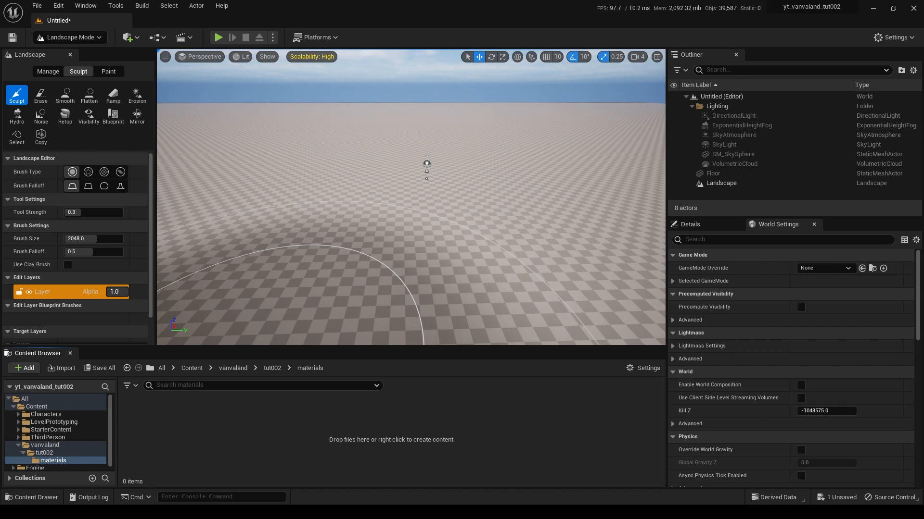
Create a material named MA_AutoLandscape in the materials folder and save it.
{"action": "right_click", "coordinate": [179, 420]}
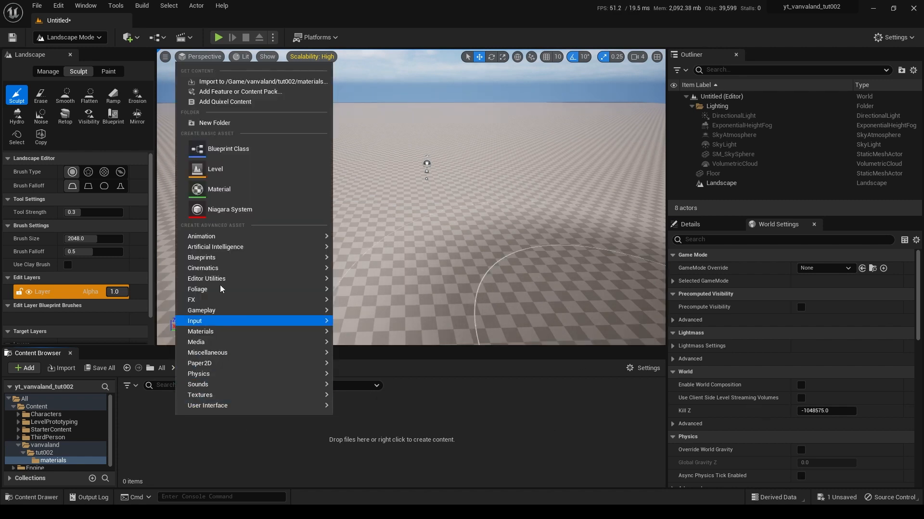
{"action": "left_click", "coordinate": [228, 194]}
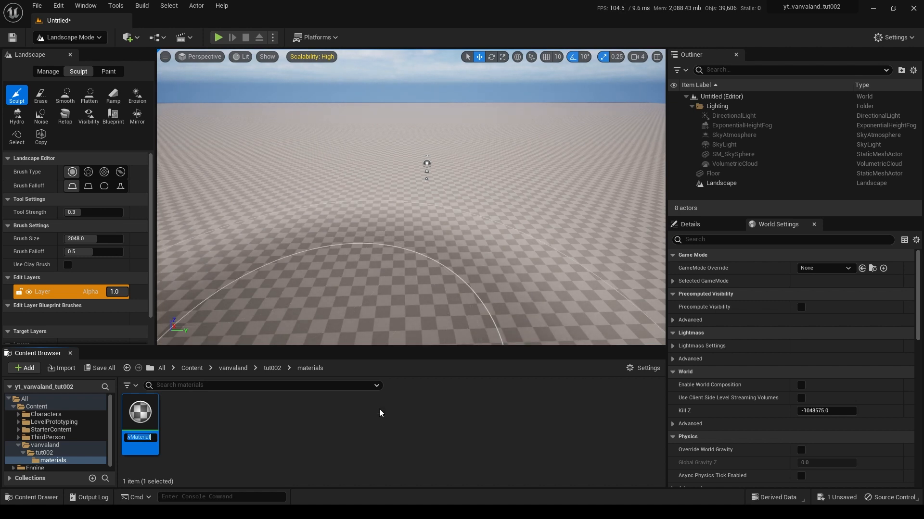
{"action": "type", "text": "MA_AutoL"}
{"action": "key", "text": "Return"}
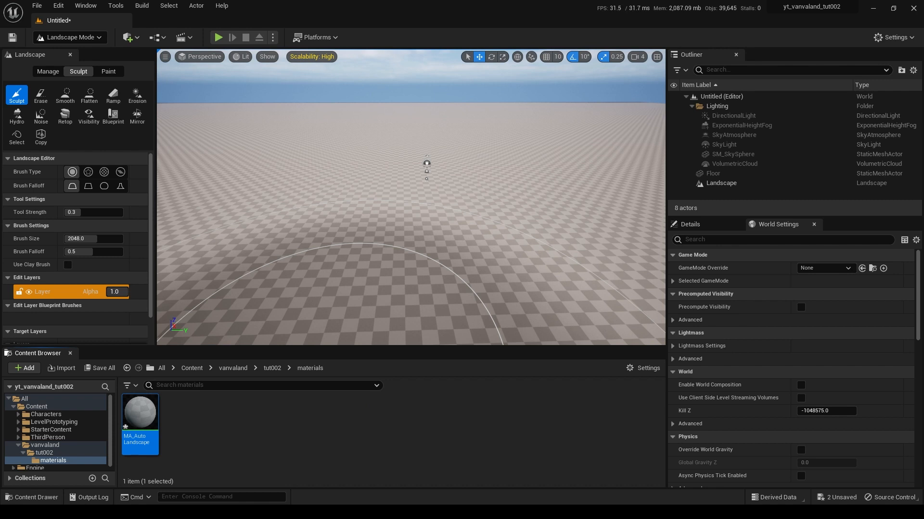
{"action": "right_click", "coordinate": [148, 411]}
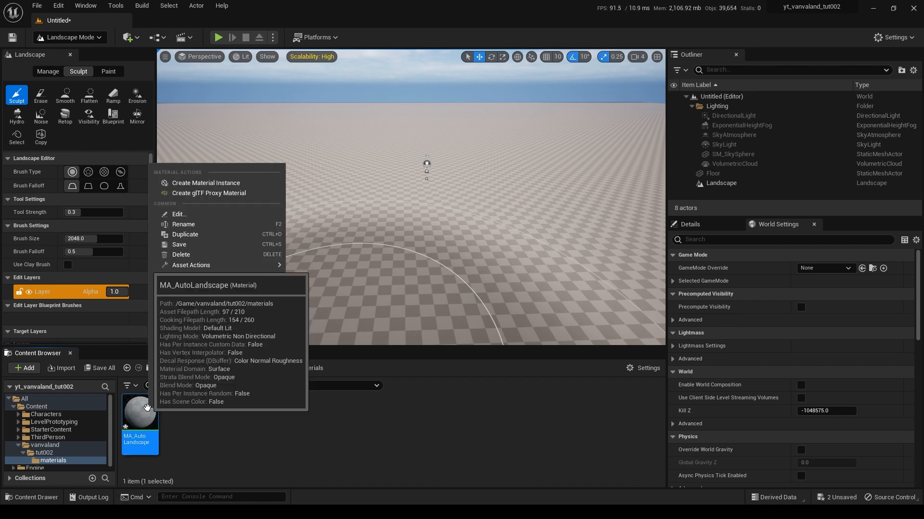
{"action": "left_click", "coordinate": [176, 244]}
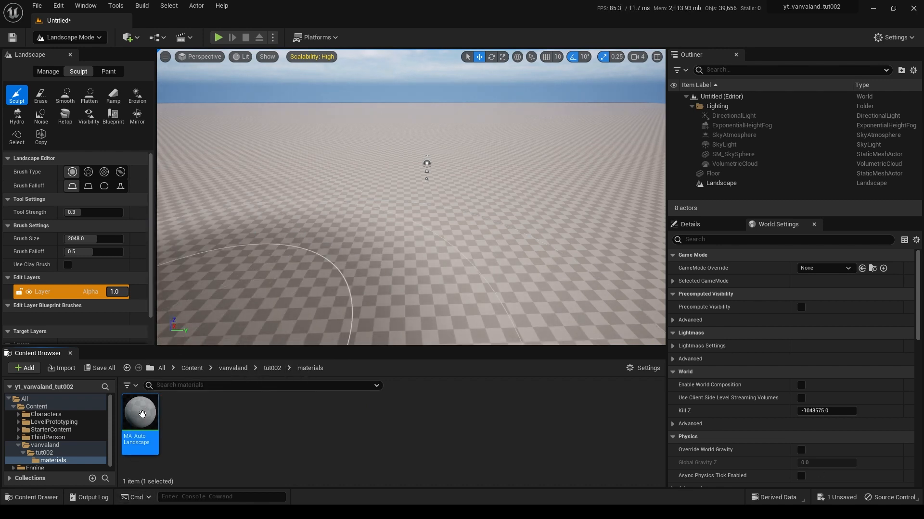
Create a material instance of MA_AutoLandscape, keep its default name, and save it.
{"action": "right_click", "coordinate": [141, 412]}
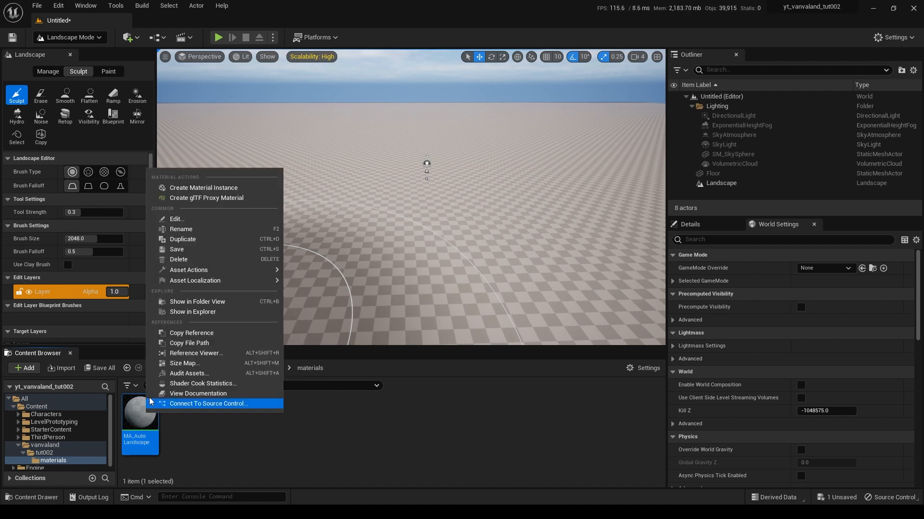
{"action": "left_click", "coordinate": [230, 188]}
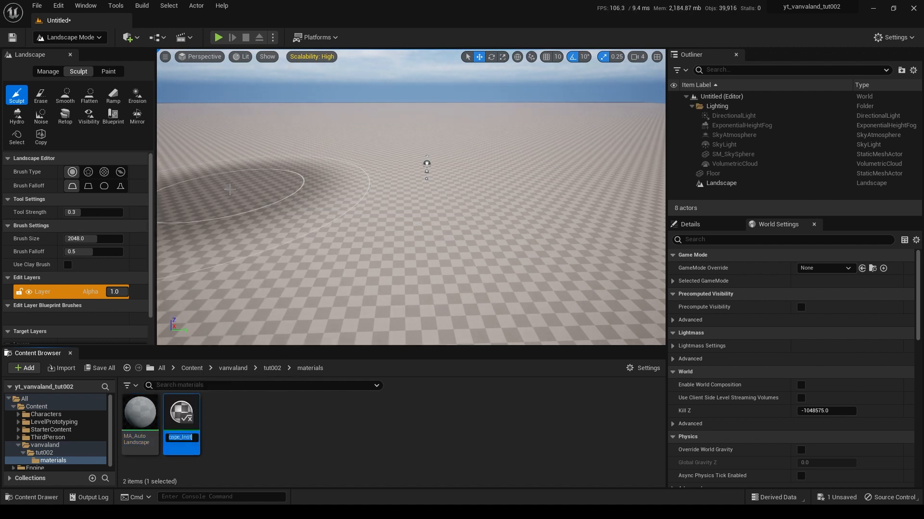
{"action": "key", "text": "Return"}
{"action": "right_click", "coordinate": [181, 426]}
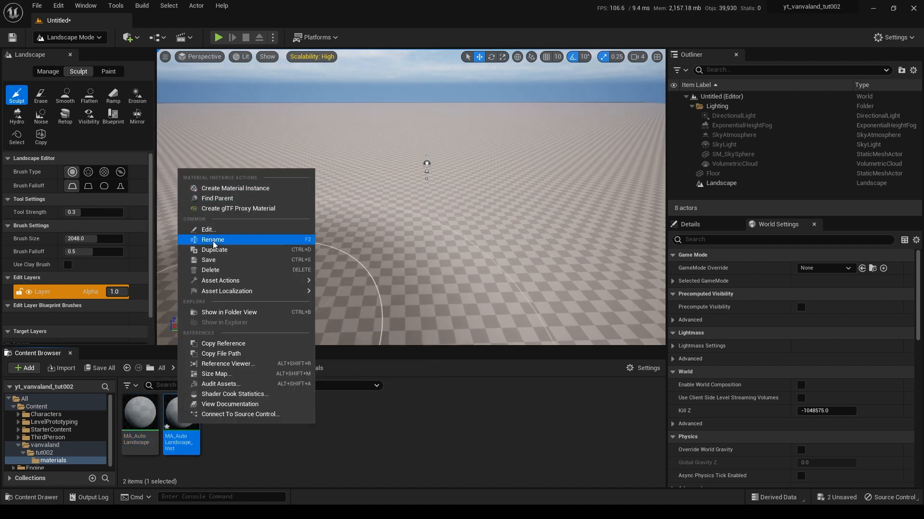
{"action": "left_click", "coordinate": [209, 261]}
Return to Selection mode and assign the MA_AutoLandscape instance as the landscape actor's Landscape Material.
{"action": "left_click", "coordinate": [722, 183]}
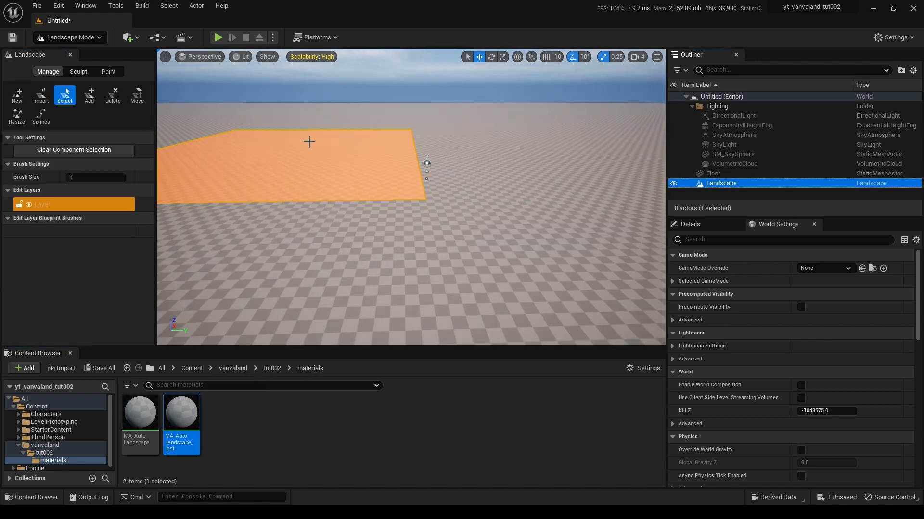
{"action": "left_click", "coordinate": [70, 37]}
{"action": "left_click", "coordinate": [67, 52]}
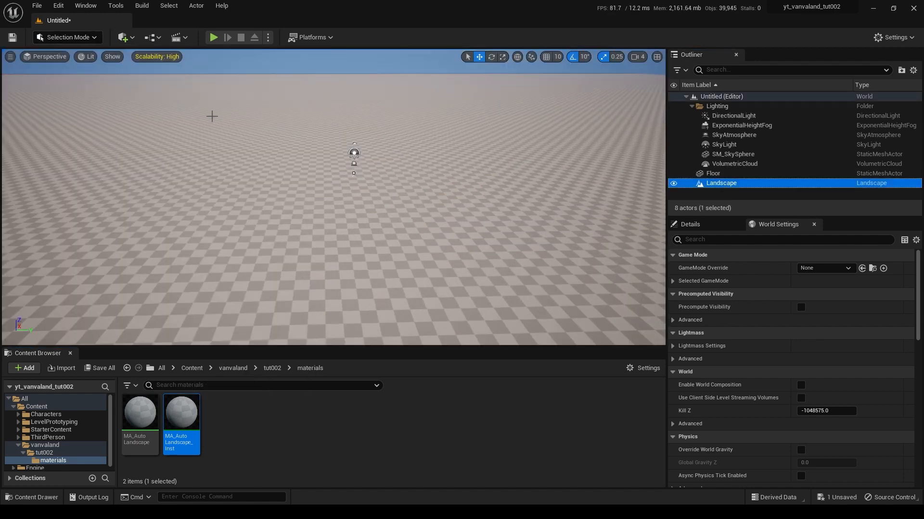
{"action": "left_click", "coordinate": [256, 158]}
{"action": "scroll", "coordinate": [766, 373], "scroll_direction": "down", "scroll_amount": 6}
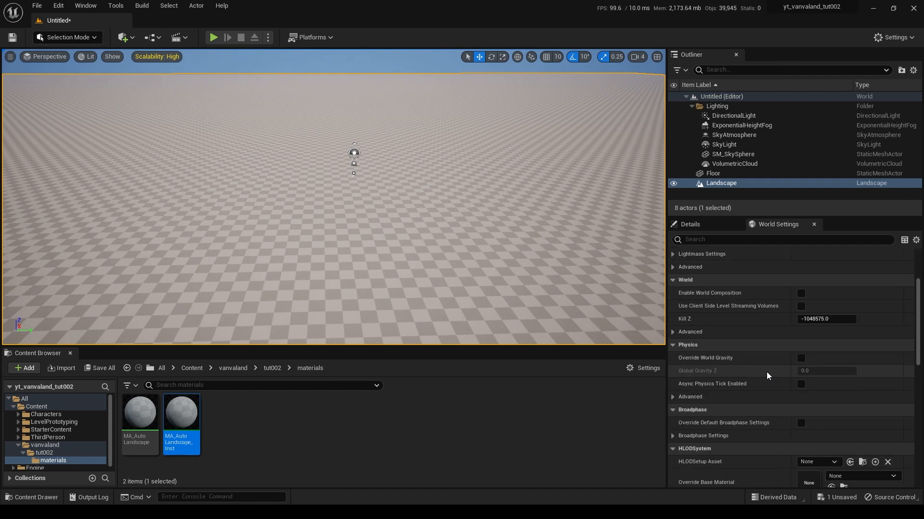
{"action": "left_click", "coordinate": [708, 226]}
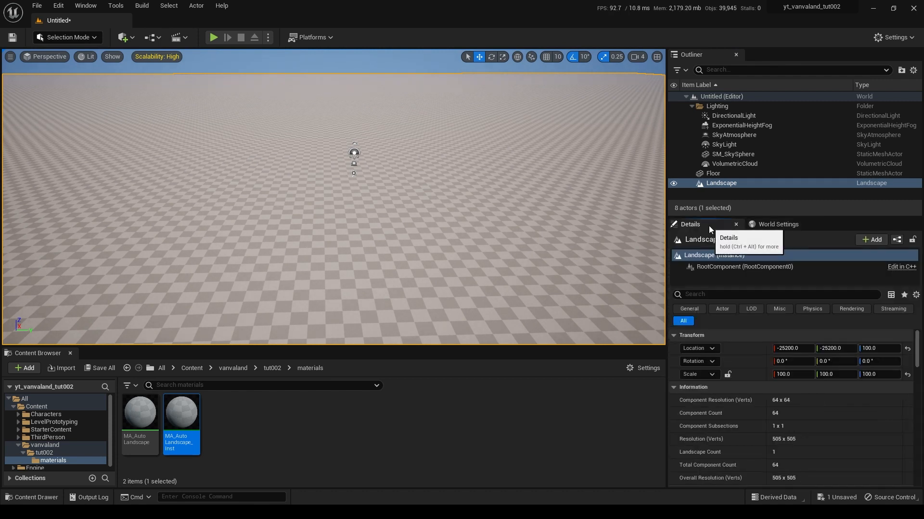
{"action": "scroll", "coordinate": [753, 351], "scroll_direction": "down", "scroll_amount": 2}
{"action": "scroll", "coordinate": [754, 359], "scroll_direction": "down", "scroll_amount": 3}
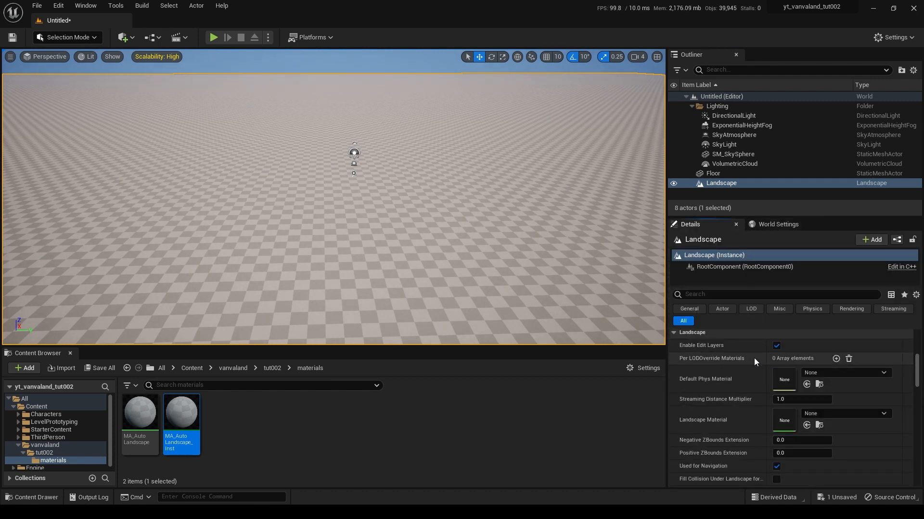
{"action": "left_click_drag", "start_coordinate": [198, 406], "coordinate": [787, 421]}
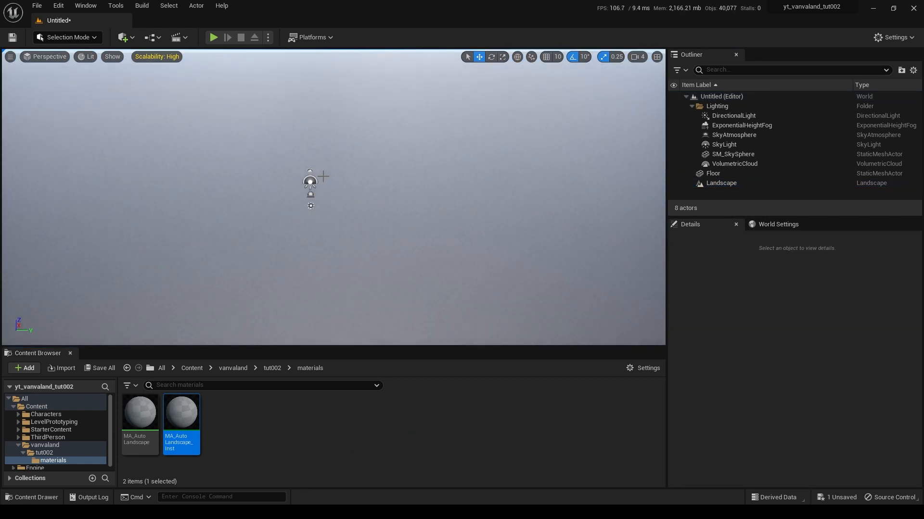
{"action": "key", "text": "s"}
{"action": "right_click_drag", "start_coordinate": [323, 176], "coordinate": [323, 177]}
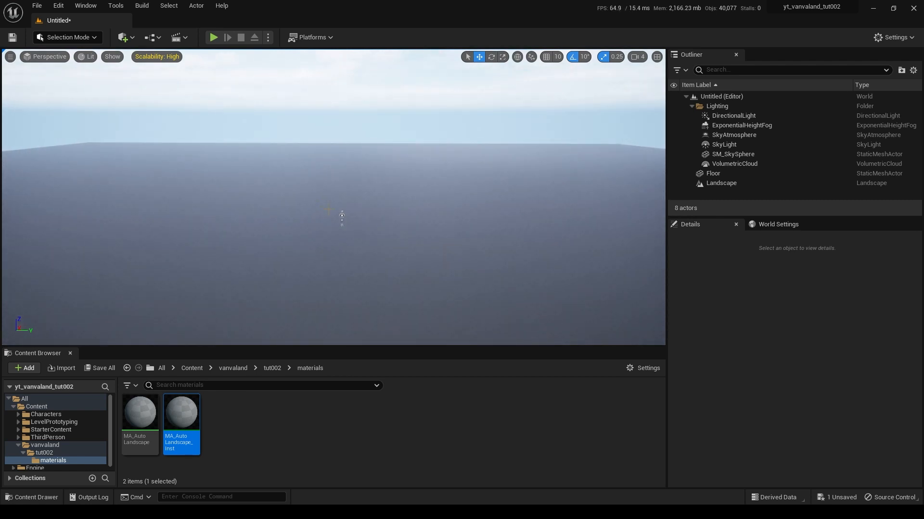
Create and save a material function named GreenGrass in the materials folder, and open it for editing.
{"action": "left_click", "coordinate": [270, 437]}
{"action": "right_click", "coordinate": [255, 432]}
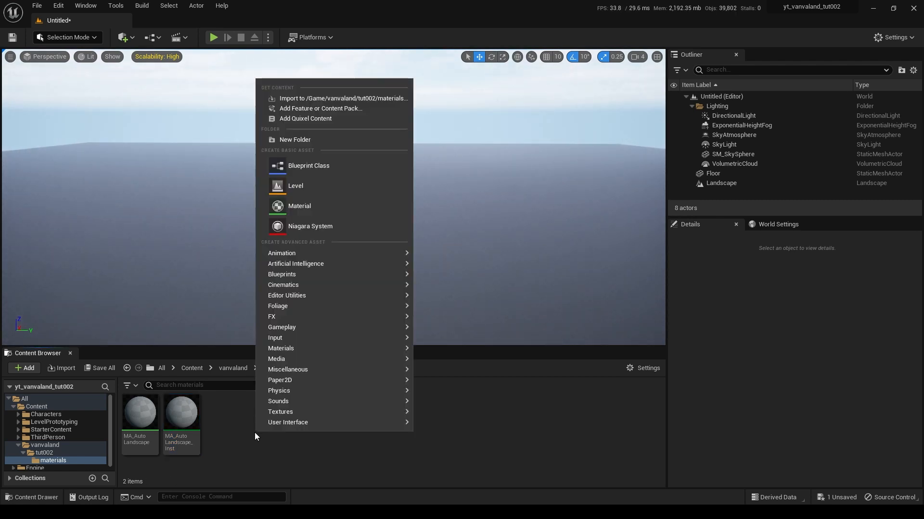
{"action": "mouse_move", "coordinate": [299, 350]}
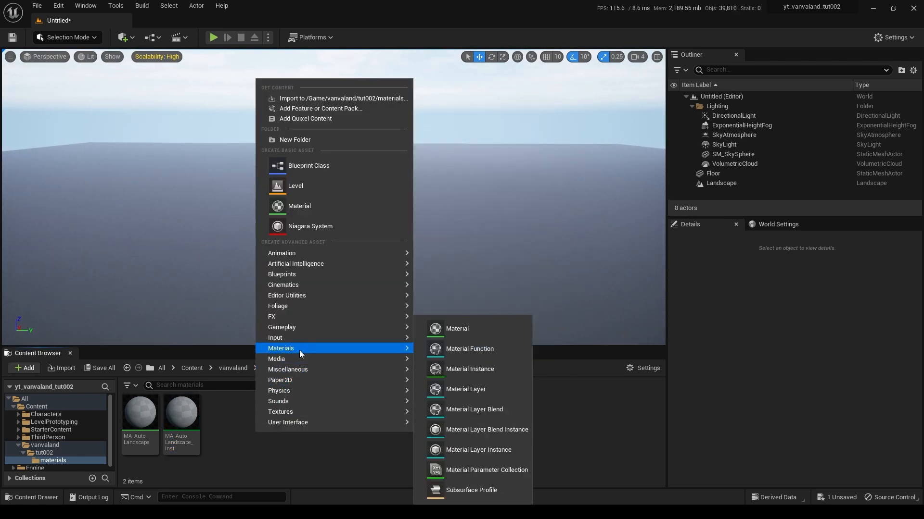
{"action": "left_click", "coordinate": [475, 350]}
{"action": "type", "text": "Grass"}
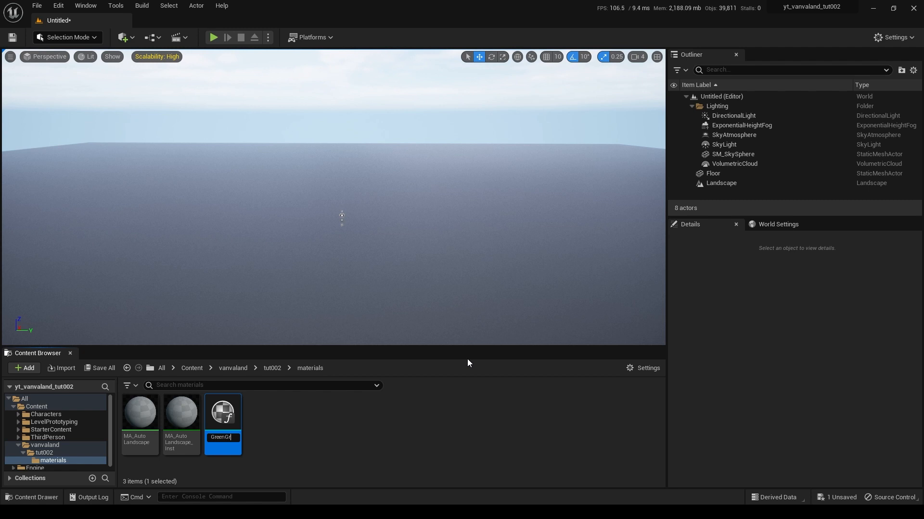
{"action": "key", "text": "Return"}
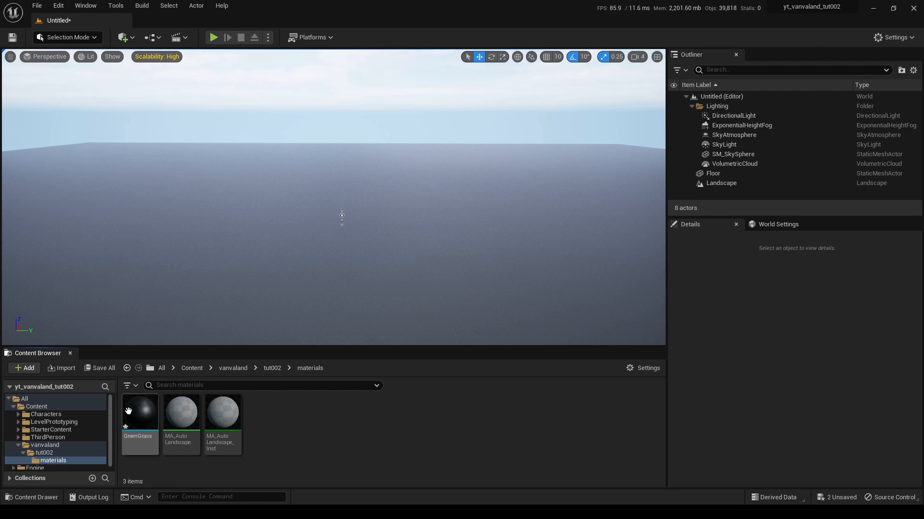
{"action": "right_click", "coordinate": [140, 421]}
{"action": "left_click", "coordinate": [175, 252]}
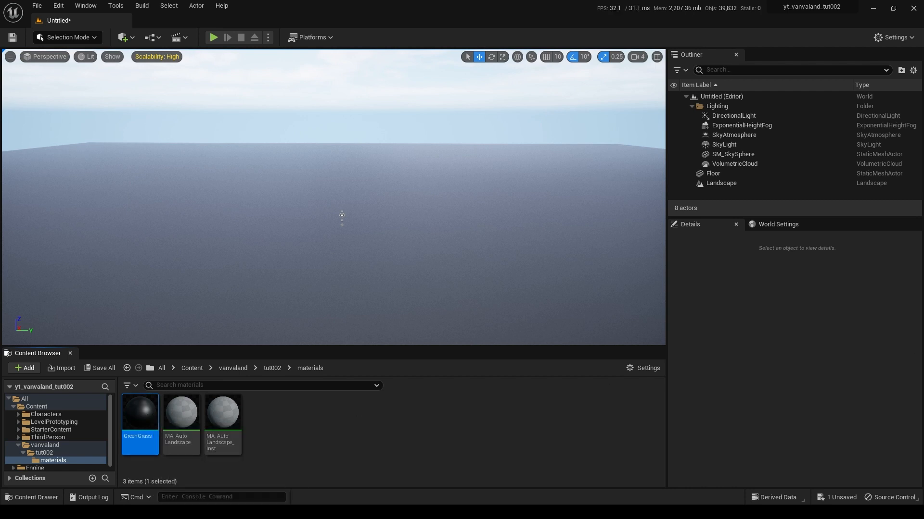
{"action": "double_click", "coordinate": [146, 419]}
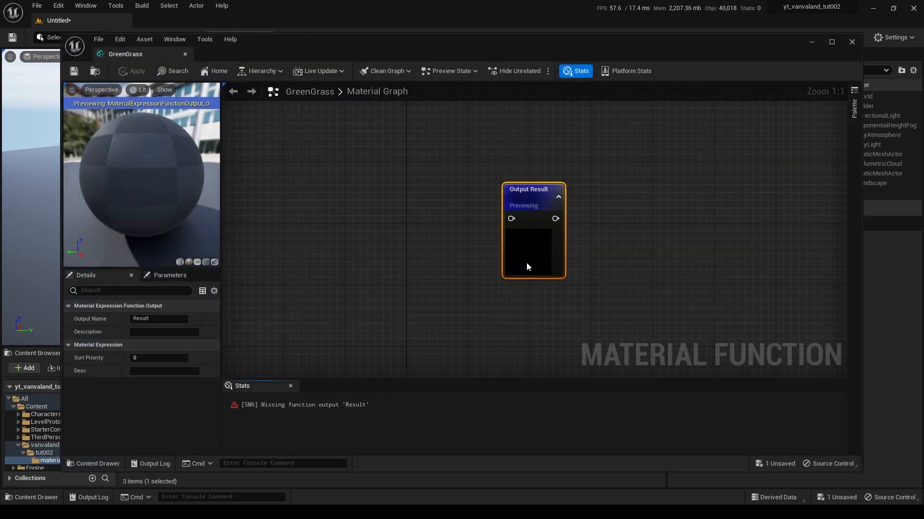
Dock the GreenGrass editor in the main window, return to the level, and browse to the StarterContent Materials folder.
{"action": "left_click_drag", "start_coordinate": [149, 53], "coordinate": [159, 22]}
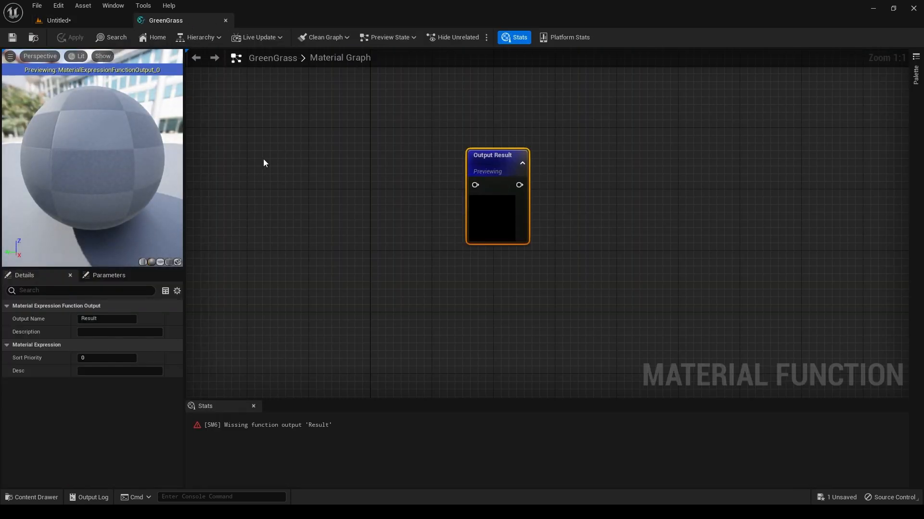
{"action": "left_click", "coordinate": [72, 20]}
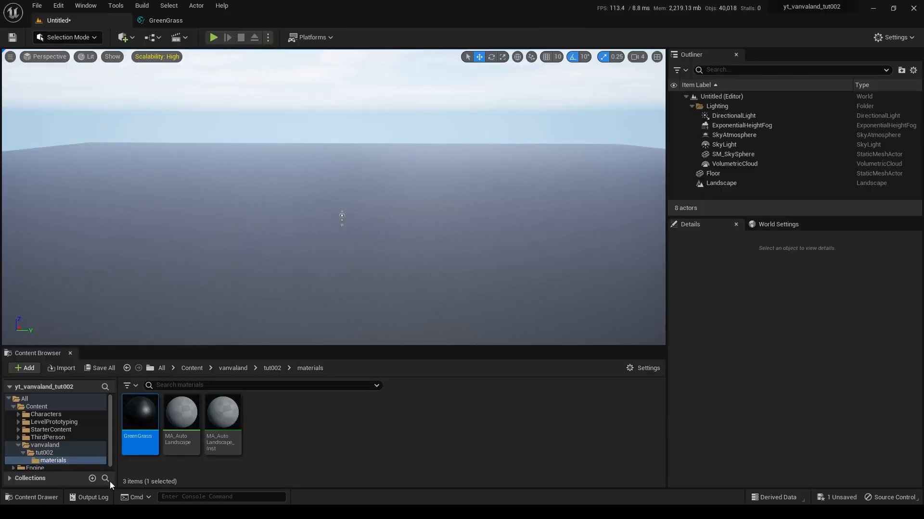
{"action": "scroll", "coordinate": [61, 443], "scroll_direction": "down", "scroll_amount": 1}
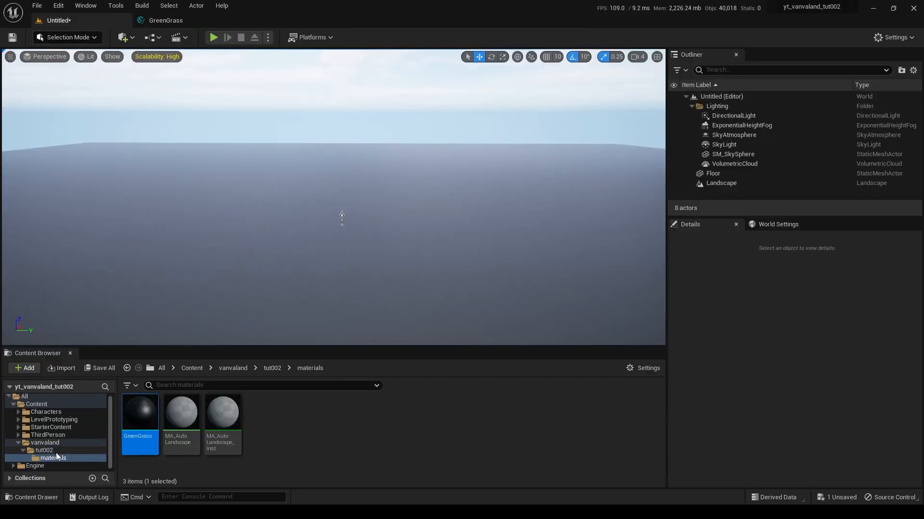
{"action": "left_click", "coordinate": [18, 428]}
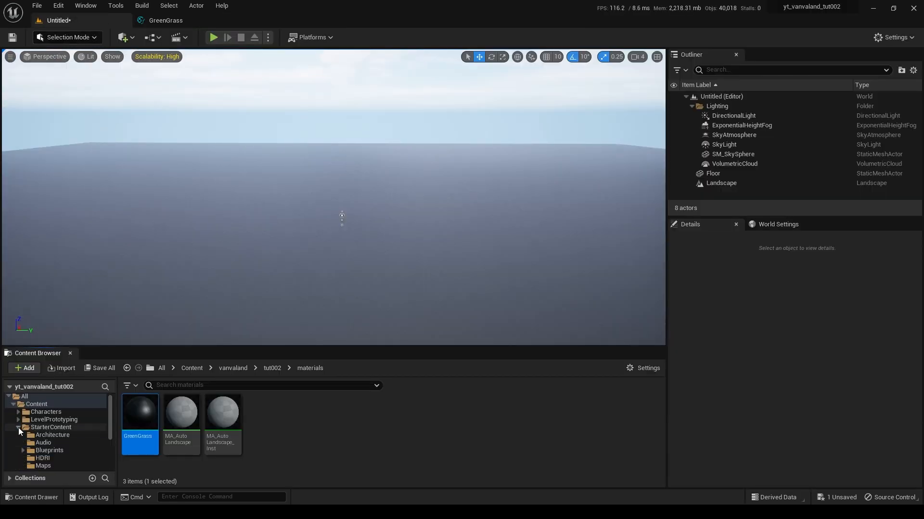
{"action": "scroll", "coordinate": [40, 439], "scroll_direction": "down", "scroll_amount": 2}
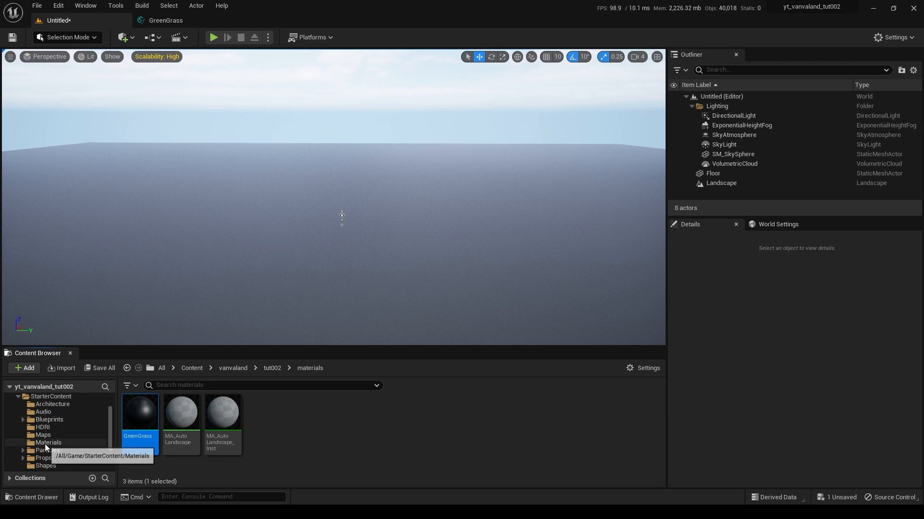
{"action": "left_click", "coordinate": [45, 443]}
{"action": "scroll", "coordinate": [409, 433], "scroll_direction": "down", "scroll_amount": 1}
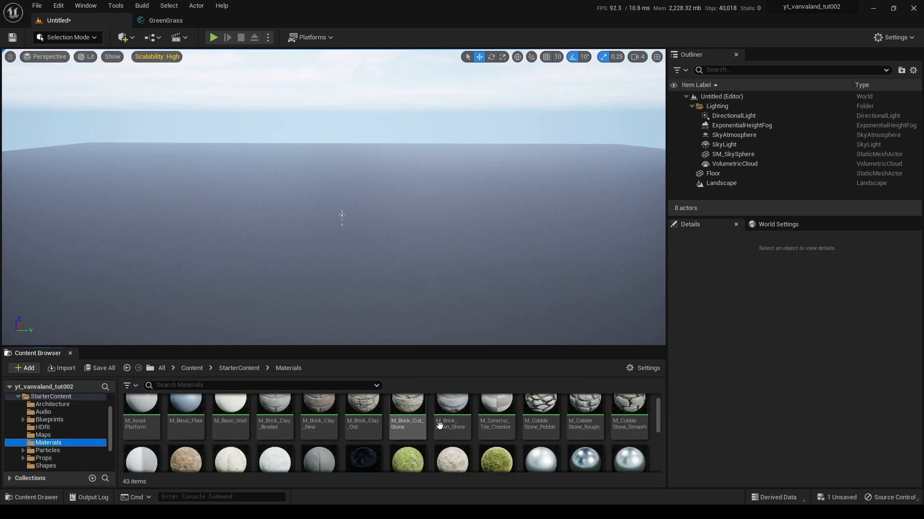
Enlarge the Content Browser and open the M_Ground_Grass material, rotating its preview sphere to the lit side.
{"action": "left_click", "coordinate": [407, 447]}
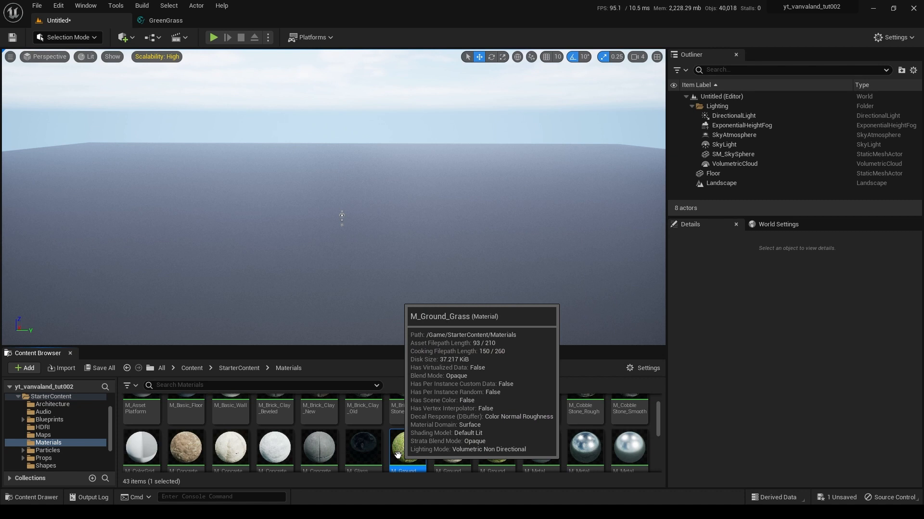
{"action": "left_click_drag", "start_coordinate": [331, 346], "coordinate": [331, 217]}
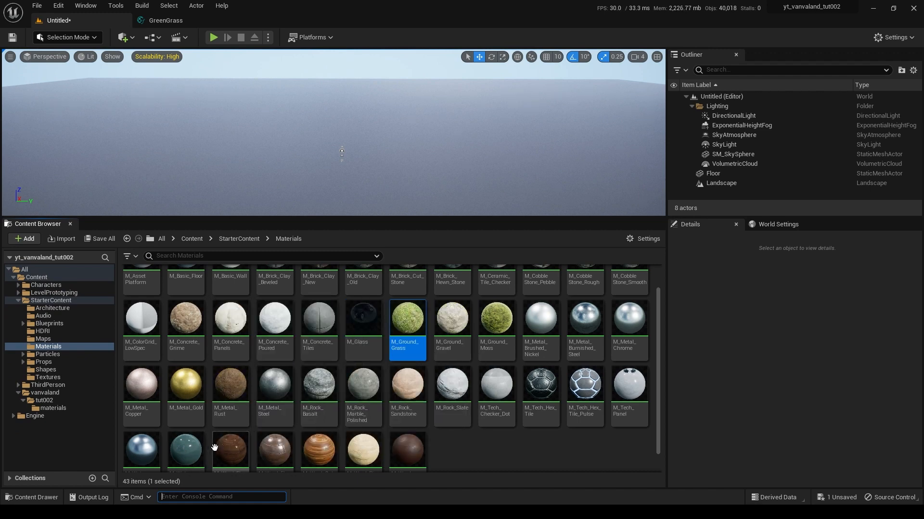
{"action": "scroll", "coordinate": [517, 451], "scroll_direction": "up", "scroll_amount": 2}
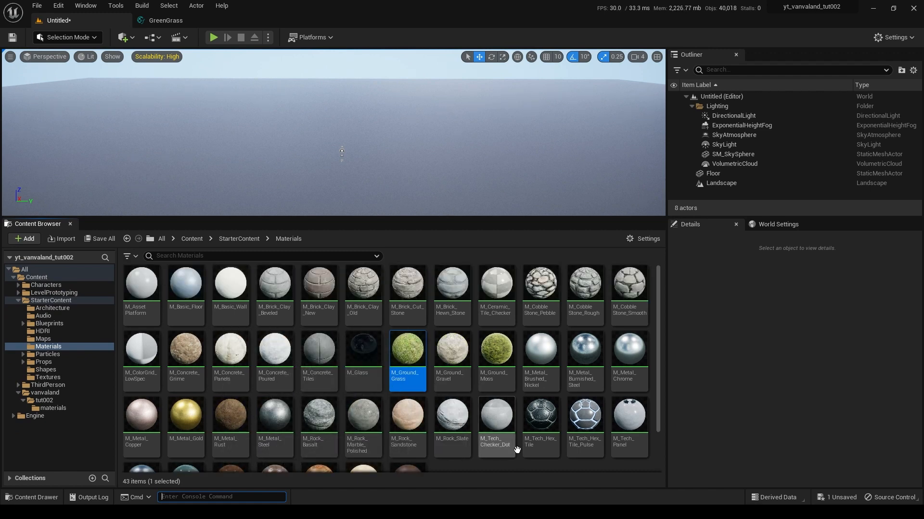
{"action": "double_click", "coordinate": [407, 339]}
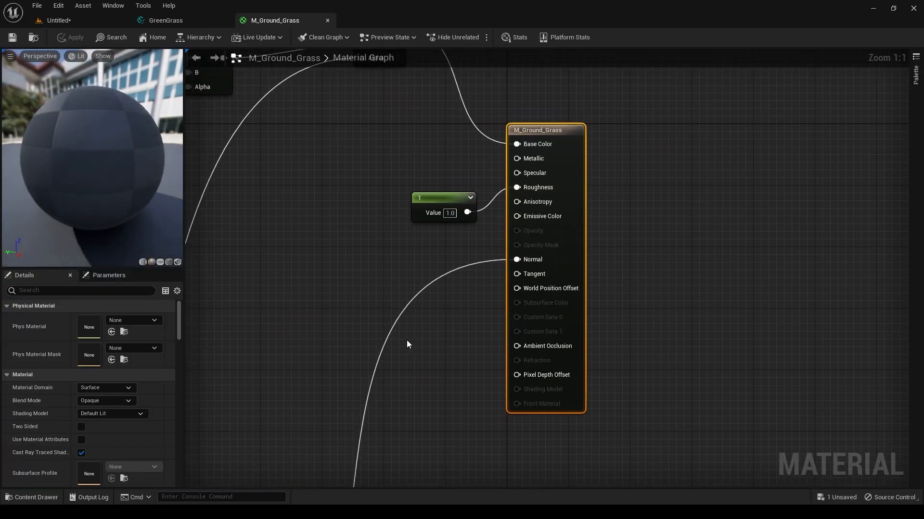
{"action": "left_click_drag", "start_coordinate": [58, 168], "coordinate": [166, 189]}
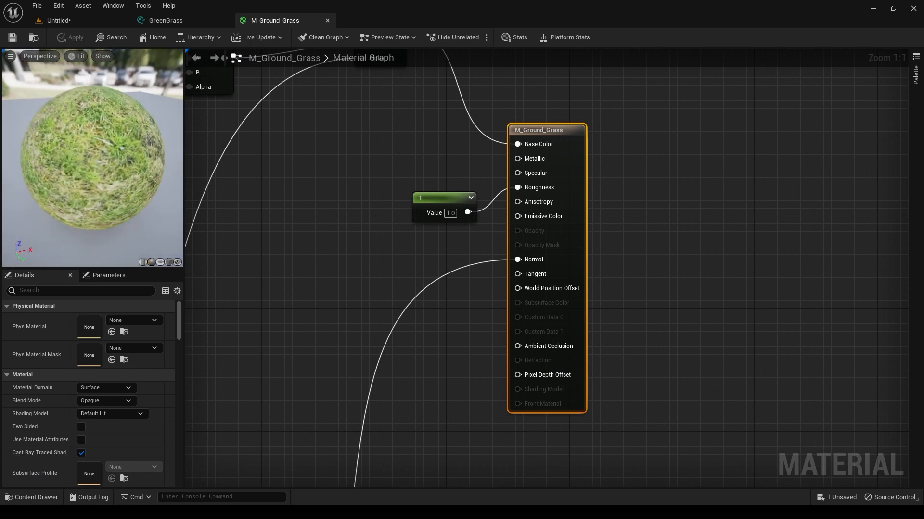
Open M_Ground_Moss and M_Ground_Gravel to compare their previews with M_Ground_Grass, and close both again.
{"action": "left_click", "coordinate": [53, 20]}
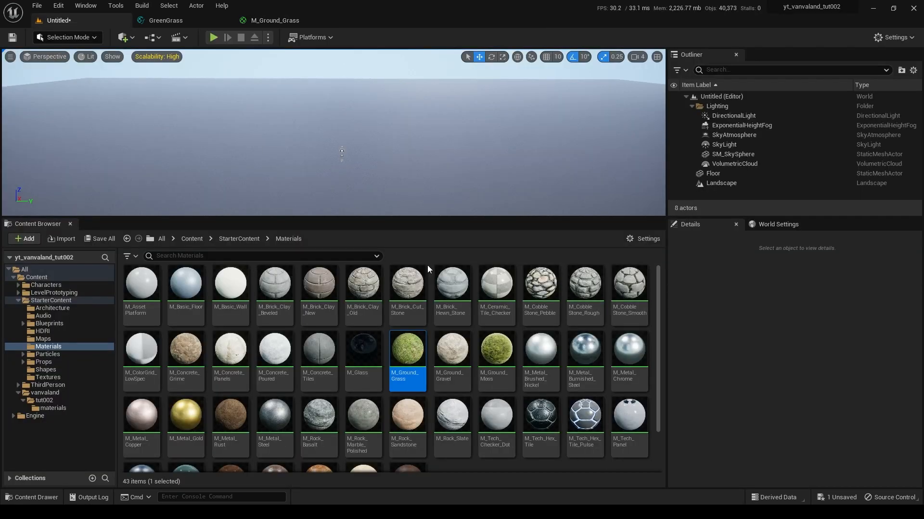
{"action": "double_click", "coordinate": [483, 344]}
{"action": "left_click_drag", "start_coordinate": [78, 150], "coordinate": [125, 116]}
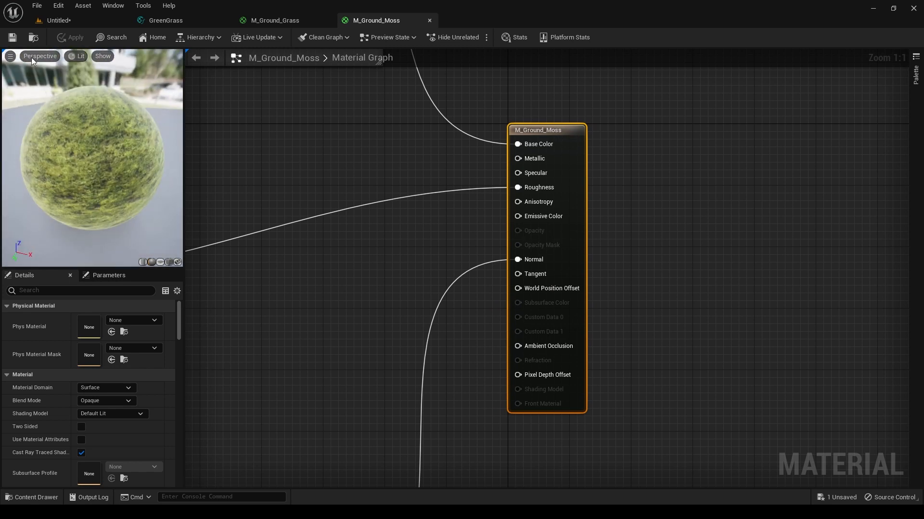
{"action": "left_click", "coordinate": [68, 20]}
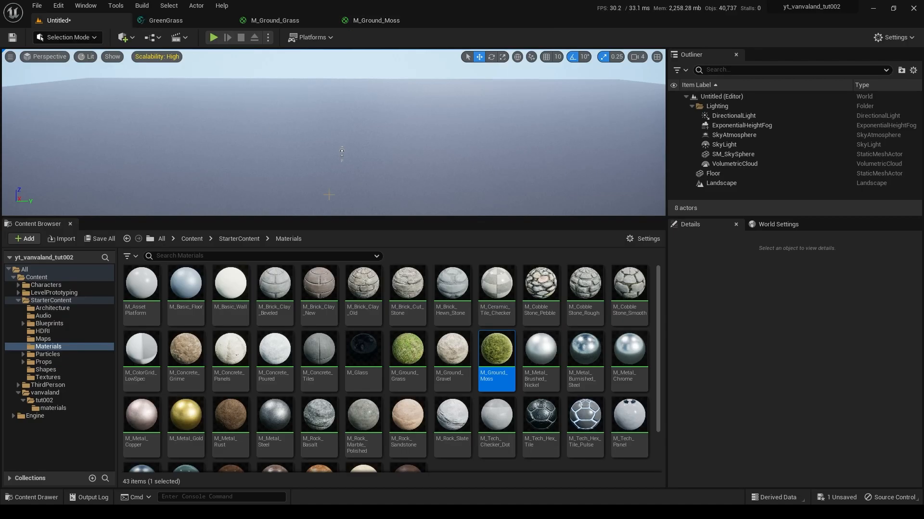
{"action": "double_click", "coordinate": [457, 345]}
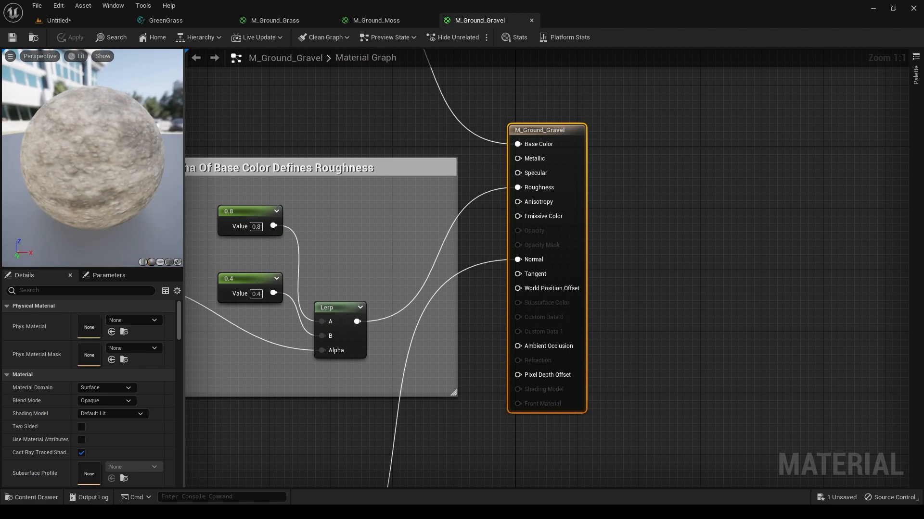
{"action": "left_click_drag", "start_coordinate": [135, 159], "coordinate": [38, 159]}
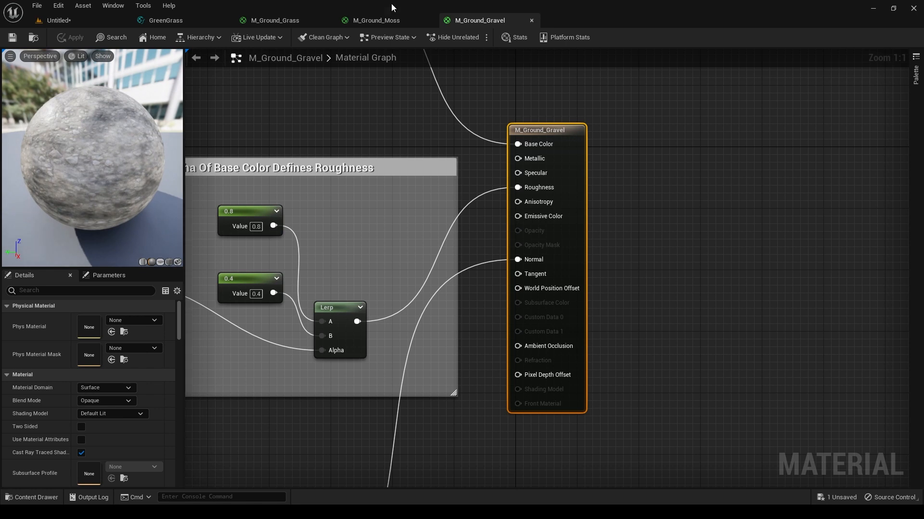
{"action": "left_click", "coordinate": [531, 21]}
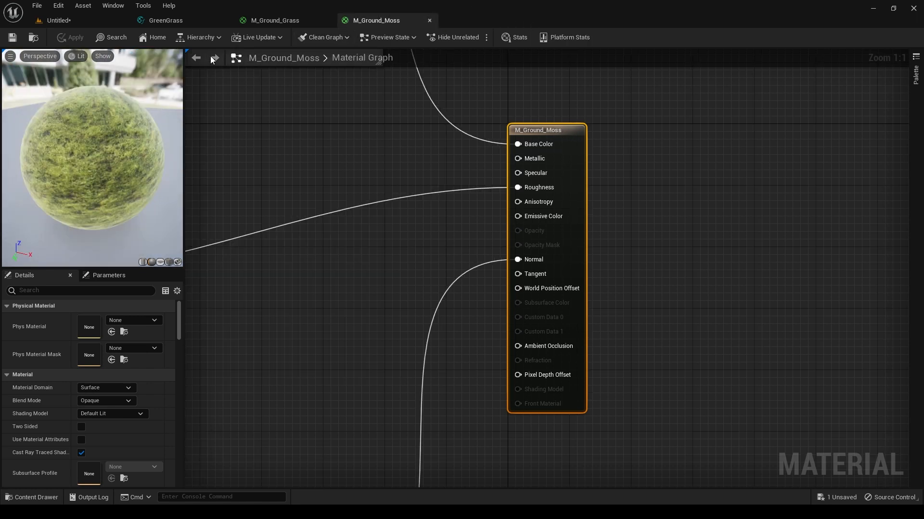
{"action": "left_click", "coordinate": [277, 21]}
{"action": "left_click", "coordinate": [365, 20]}
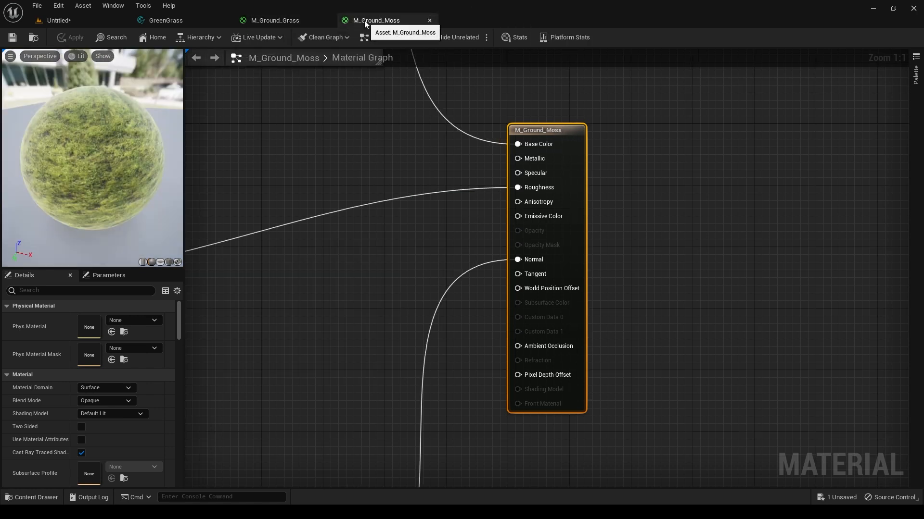
{"action": "left_click", "coordinate": [430, 20]}
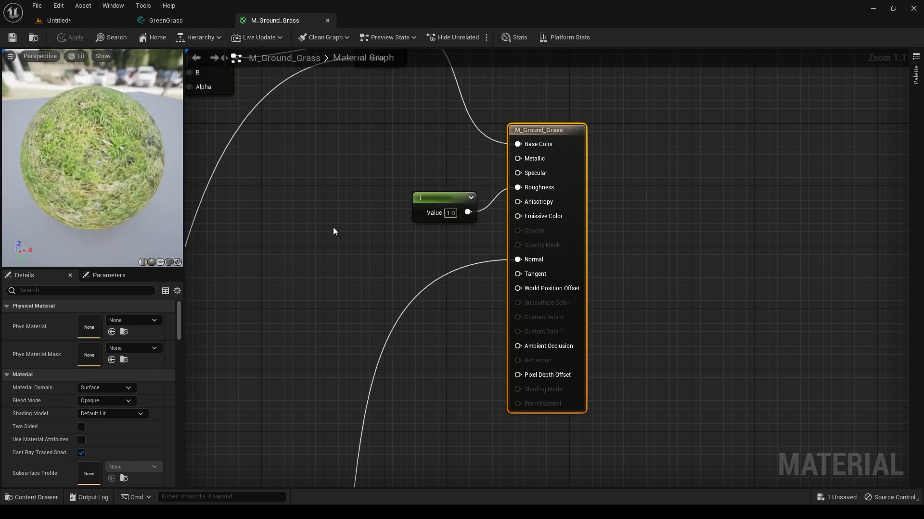
Copy all nodes feeding the M_Ground_Grass material into the GreenGrass graph and arrange them clear of the Output Result node.
{"action": "scroll", "coordinate": [334, 228], "scroll_direction": "down", "scroll_amount": 4}
{"action": "right_click_drag", "start_coordinate": [336, 228], "coordinate": [532, 259]}
{"action": "scroll", "coordinate": [532, 235], "scroll_direction": "down", "scroll_amount": 4}
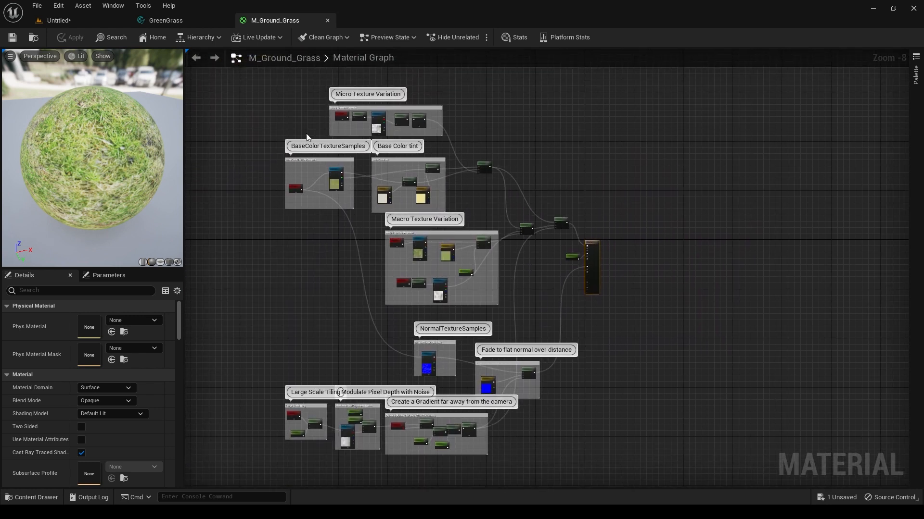
{"action": "left_click_drag", "start_coordinate": [255, 85], "coordinate": [607, 426]}
{"action": "left_click", "coordinate": [174, 20]}
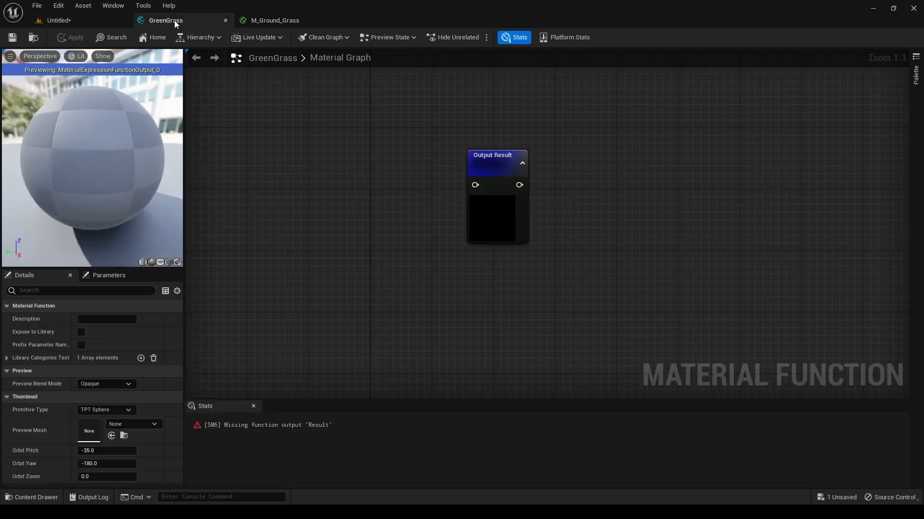
{"action": "right_click_drag", "start_coordinate": [399, 193], "coordinate": [614, 186]}
{"action": "scroll", "coordinate": [600, 197], "scroll_direction": "down", "scroll_amount": 5}
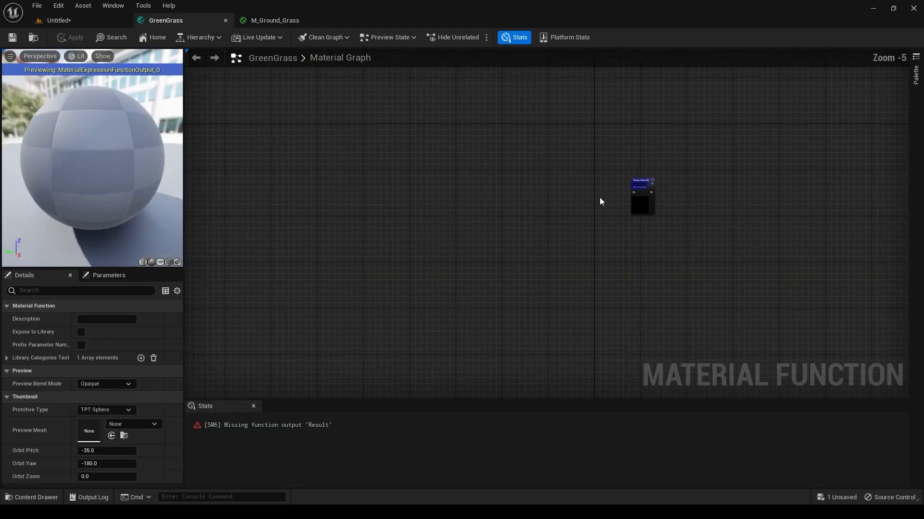
{"action": "right_click_drag", "start_coordinate": [553, 202], "coordinate": [652, 204]}
{"action": "key", "text": "ctrl+v"}
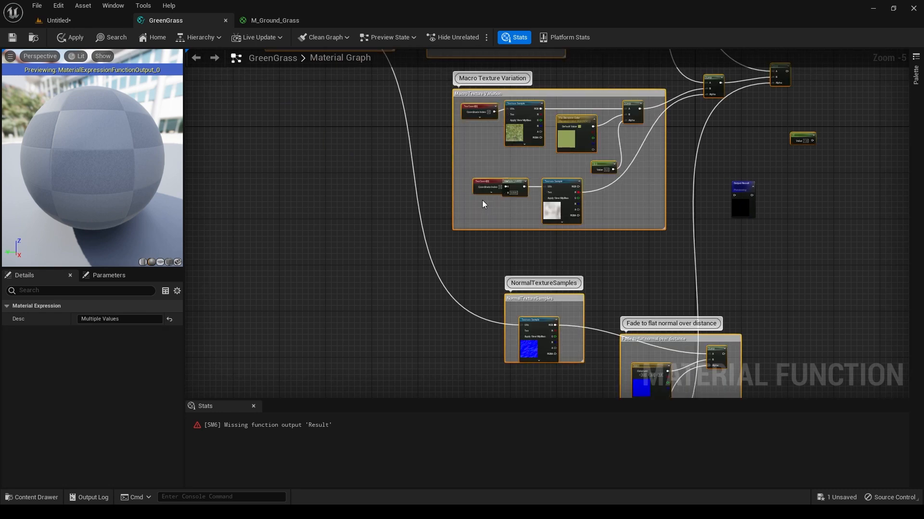
{"action": "left_click_drag", "start_coordinate": [645, 92], "coordinate": [506, 196]}
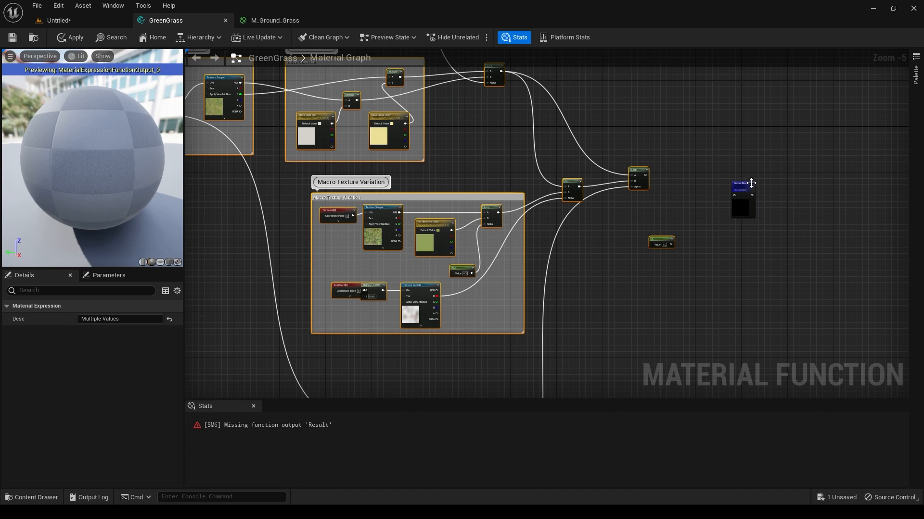
{"action": "left_click_drag", "start_coordinate": [751, 184], "coordinate": [773, 171]}
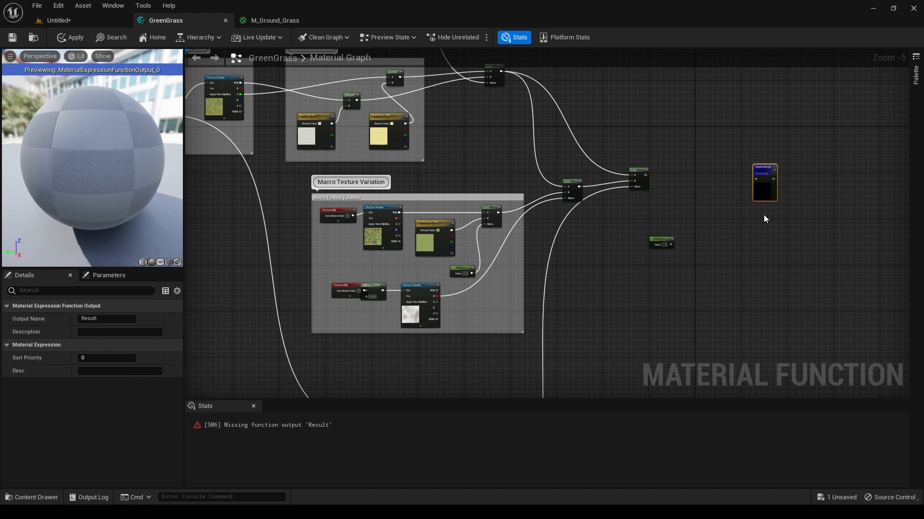
Add a MakeMaterialAttributes node, connect it to Output Result, and place the pair beyond the last Lerp.
{"action": "right_click_drag", "start_coordinate": [766, 219], "coordinate": [640, 256]}
{"action": "scroll", "coordinate": [618, 253], "scroll_direction": "up", "scroll_amount": 2}
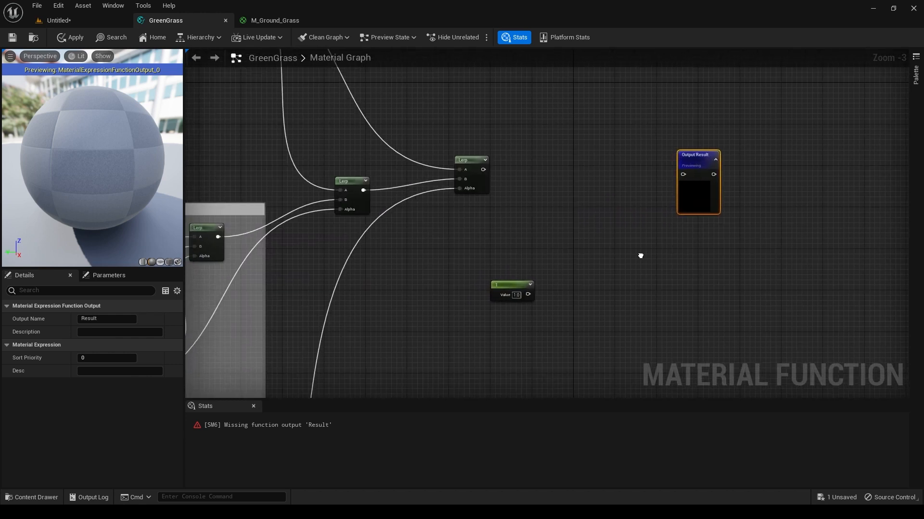
{"action": "right_click", "coordinate": [586, 210]}
{"action": "type", "text": "Make Ma"}
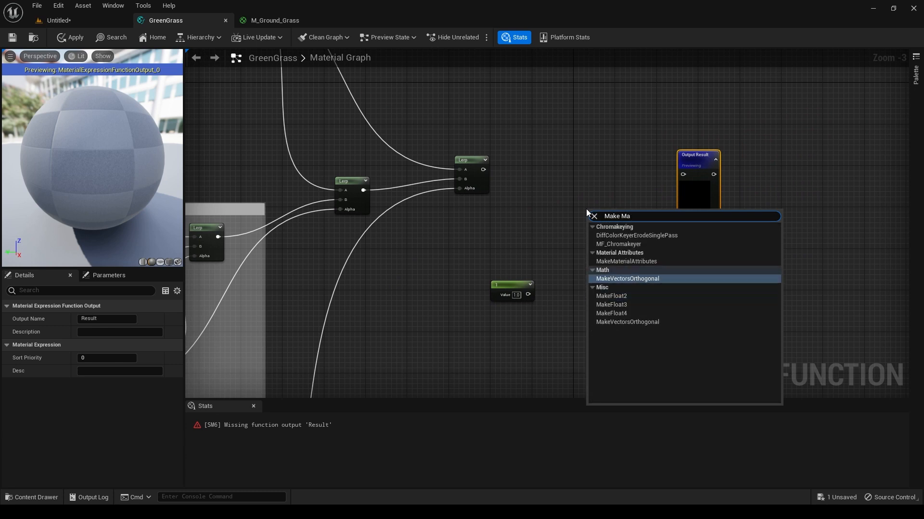
{"action": "type", "text": "t"}
{"action": "key", "text": "Return"}
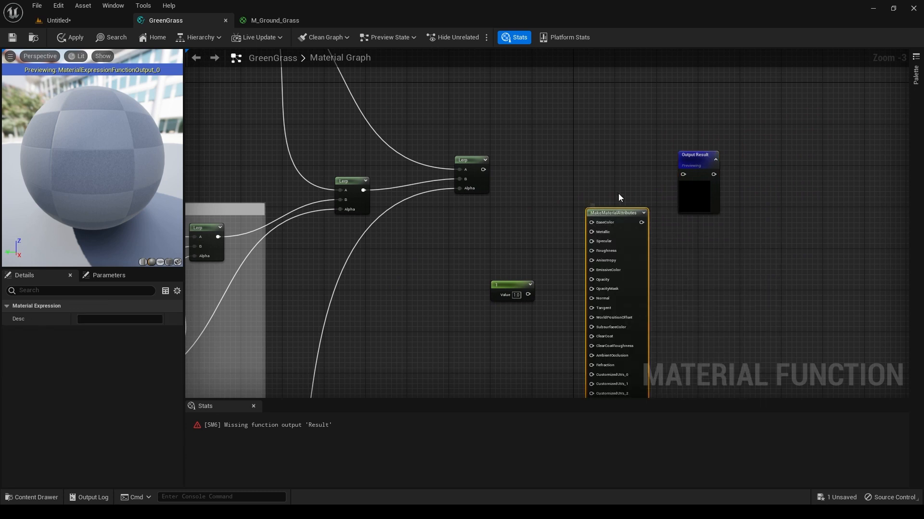
{"action": "left_click_drag", "start_coordinate": [619, 214], "coordinate": [699, 150]}
{"action": "left_click", "coordinate": [664, 160], "text": "shift"}
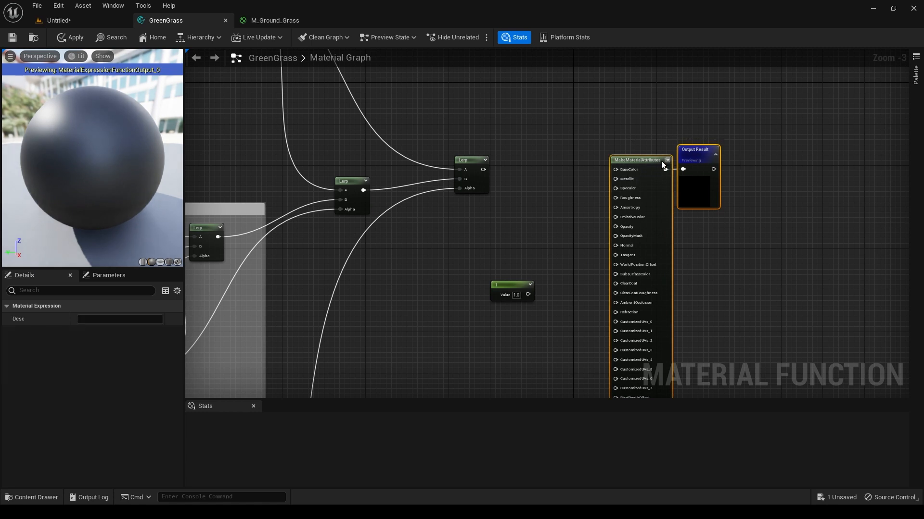
{"action": "left_click_drag", "start_coordinate": [647, 160], "coordinate": [675, 162]}
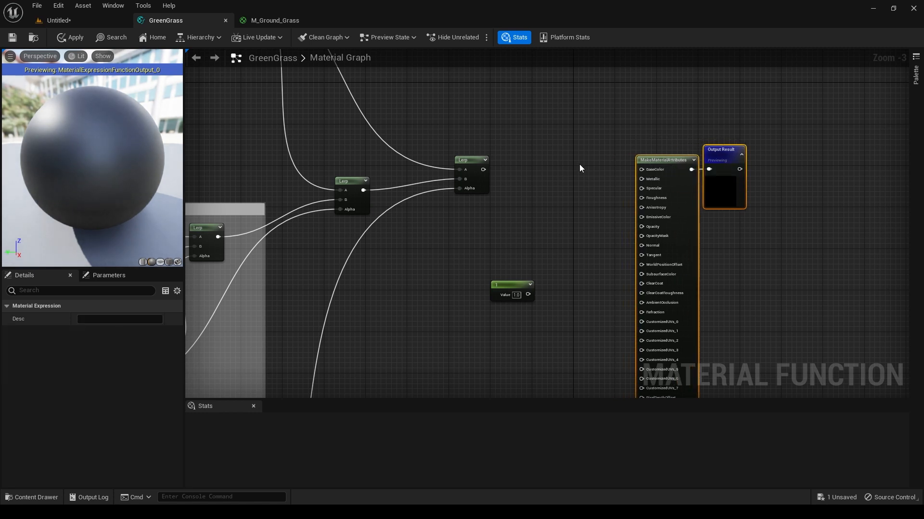
Connect the last Lerp to BaseColor and the constant 1 to Roughness on the MakeMaterialAttributes node.
{"action": "scroll", "coordinate": [553, 174], "scroll_direction": "down", "scroll_amount": 2}
{"action": "right_click_drag", "start_coordinate": [531, 172], "coordinate": [500, 263]}
{"action": "left_click_drag", "start_coordinate": [483, 267], "coordinate": [574, 267]}
{"action": "scroll", "coordinate": [566, 336], "scroll_direction": "up", "scroll_amount": 4}
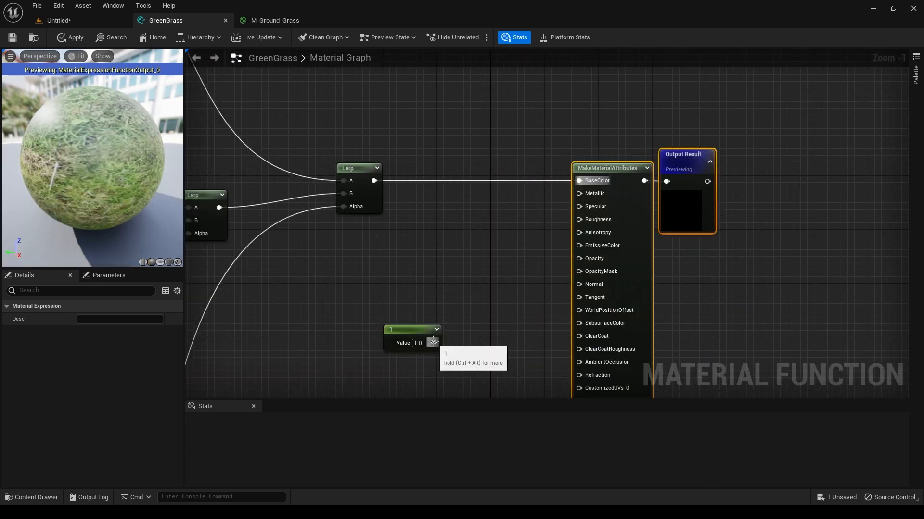
{"action": "left_click_drag", "start_coordinate": [435, 343], "coordinate": [579, 220]}
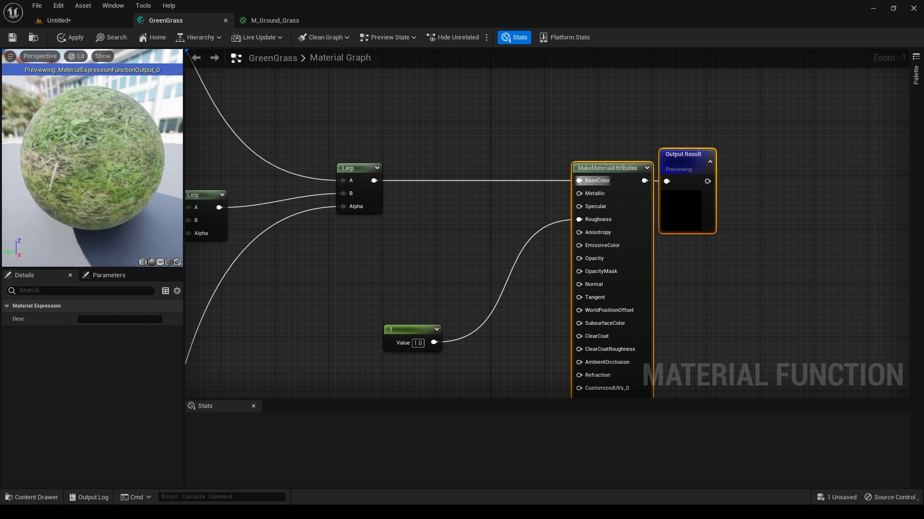
Connect the Lerp in the "Fade to flat normal over distance" group to the Normal input of MakeMaterialAttributes.
{"action": "scroll", "coordinate": [368, 355], "scroll_direction": "down", "scroll_amount": 9}
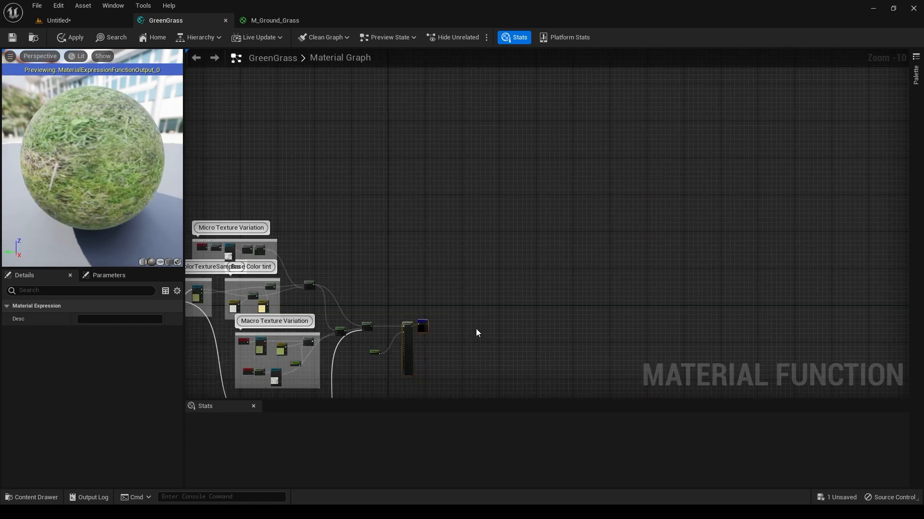
{"action": "right_click_drag", "start_coordinate": [475, 328], "coordinate": [611, 229]}
{"action": "scroll", "coordinate": [527, 324], "scroll_direction": "up", "scroll_amount": 2}
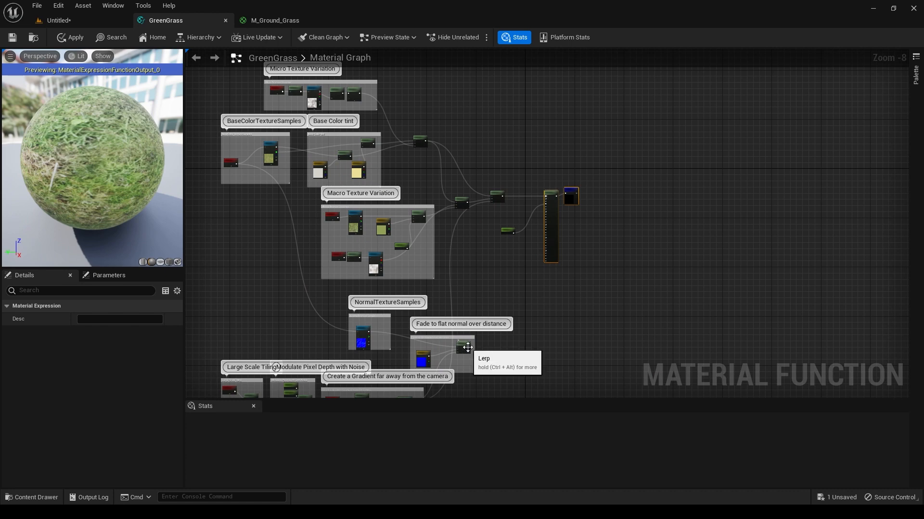
{"action": "scroll", "coordinate": [468, 354], "scroll_direction": "up", "scroll_amount": 5}
{"action": "left_click_drag", "start_coordinate": [396, 317], "coordinate": [668, 201]}
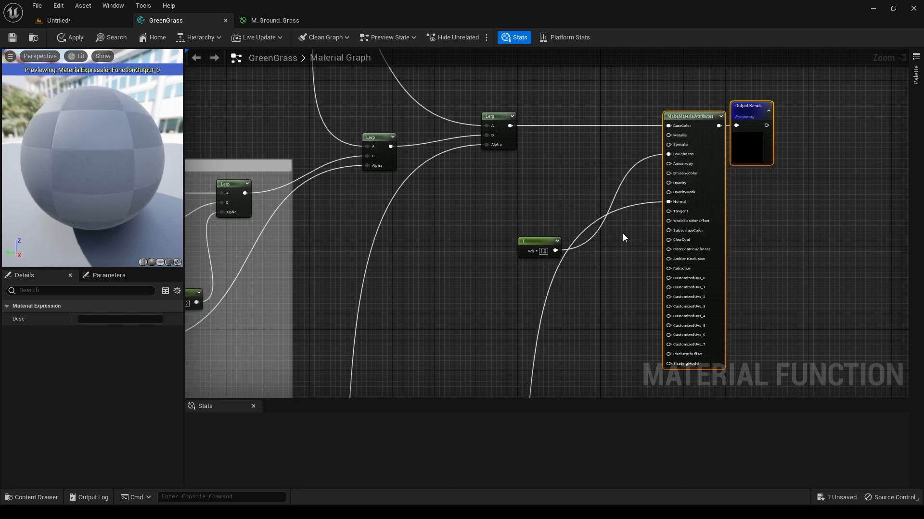
Move the constant 1 node closer to the Roughness input of MakeMaterialAttributes, then save and close the GreenGrass function.
{"action": "left_click_drag", "start_coordinate": [541, 247], "coordinate": [571, 185]}
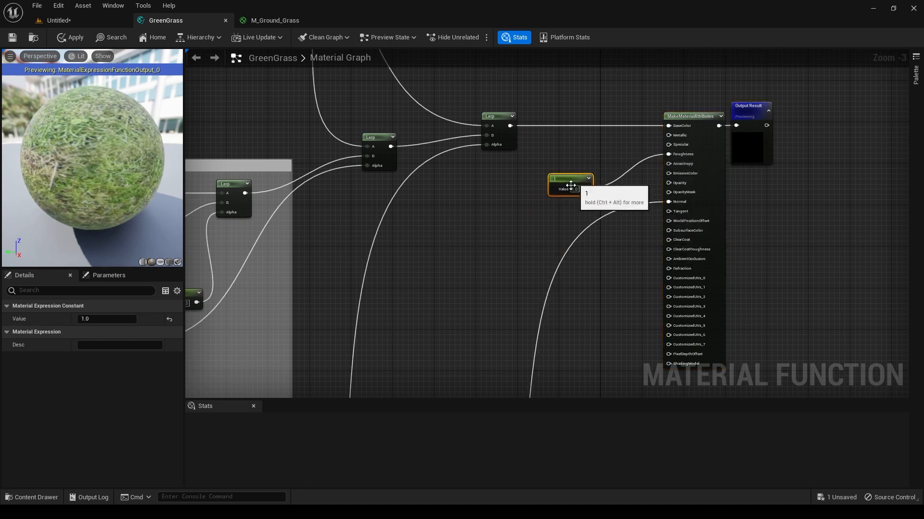
{"action": "scroll", "coordinate": [515, 212], "scroll_direction": "down", "scroll_amount": 9}
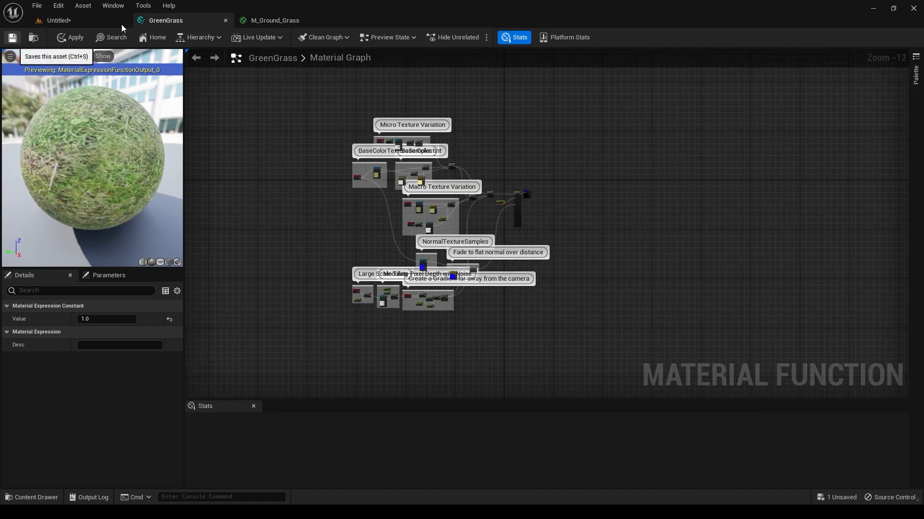
{"action": "left_click", "coordinate": [225, 20]}
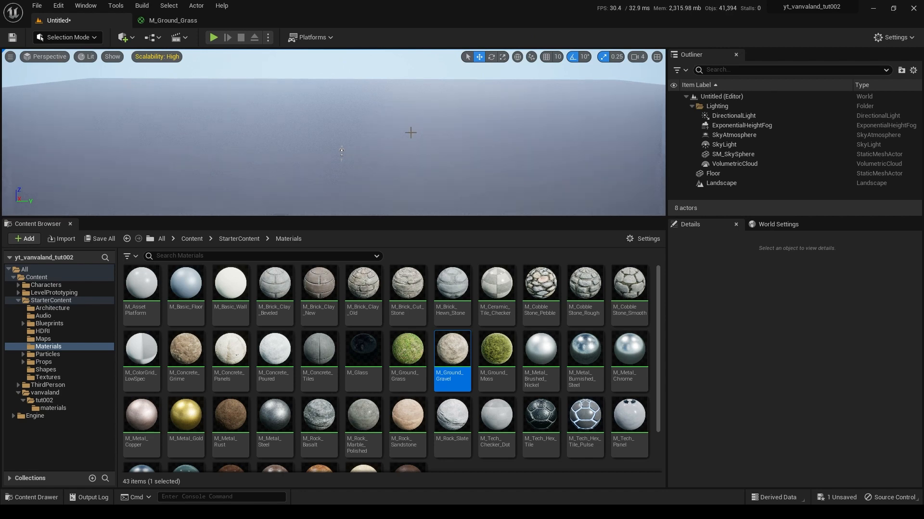
{"action": "left_click", "coordinate": [775, 224]}
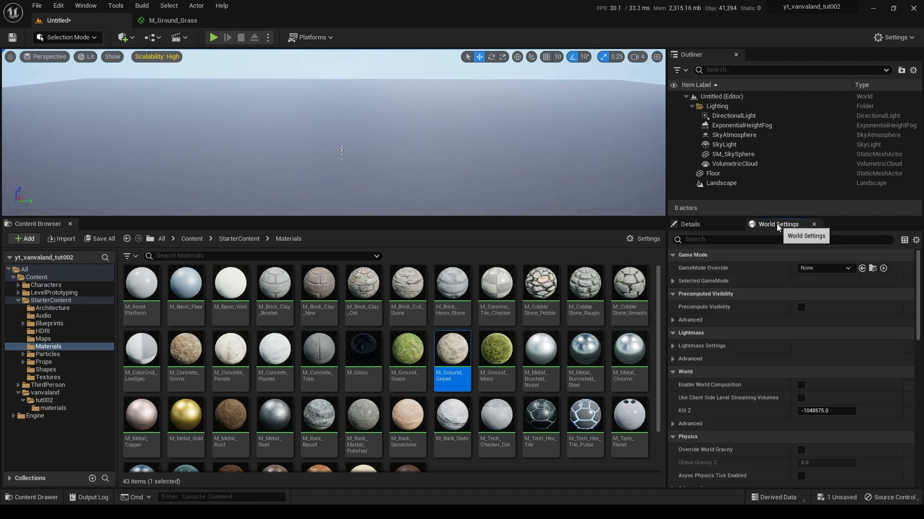
{"action": "left_click", "coordinate": [708, 224]}
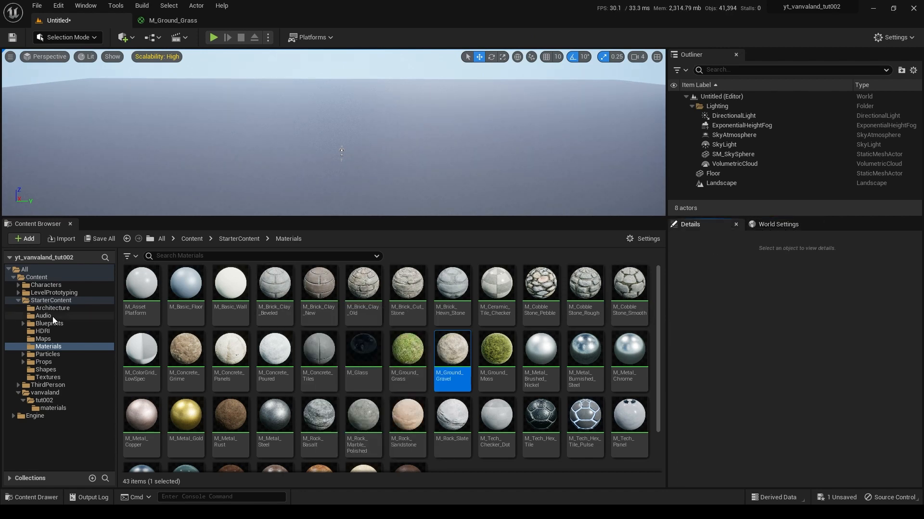
Create a material function named Ground in the vanvaland/tut002/materials folder and save it.
{"action": "left_click", "coordinate": [49, 408]}
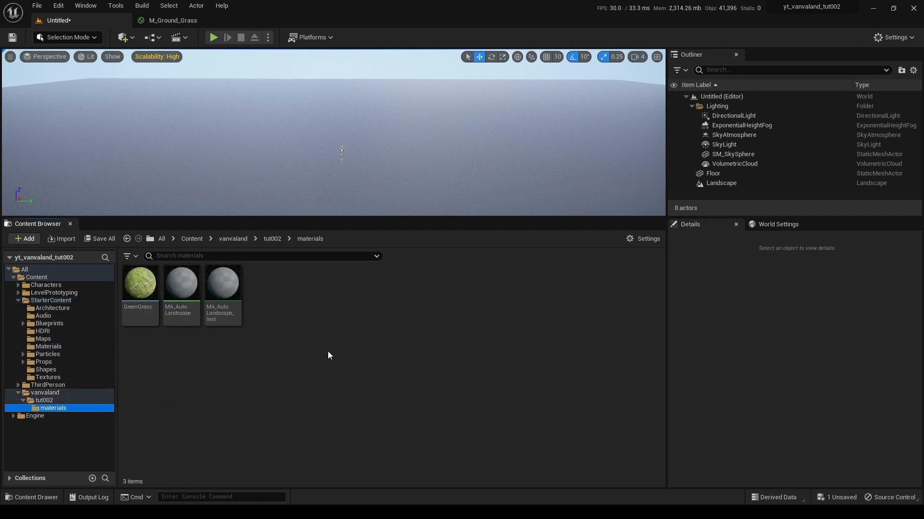
{"action": "right_click", "coordinate": [148, 293]}
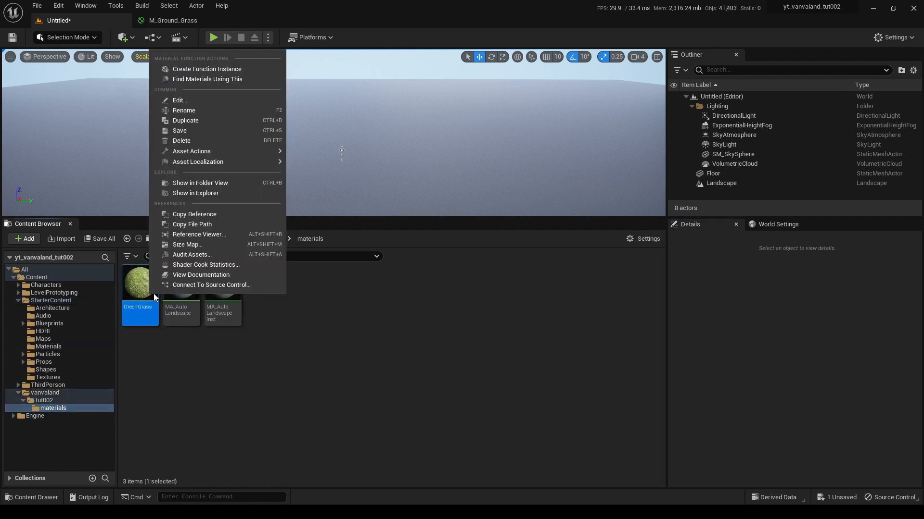
{"action": "right_click", "coordinate": [311, 319]}
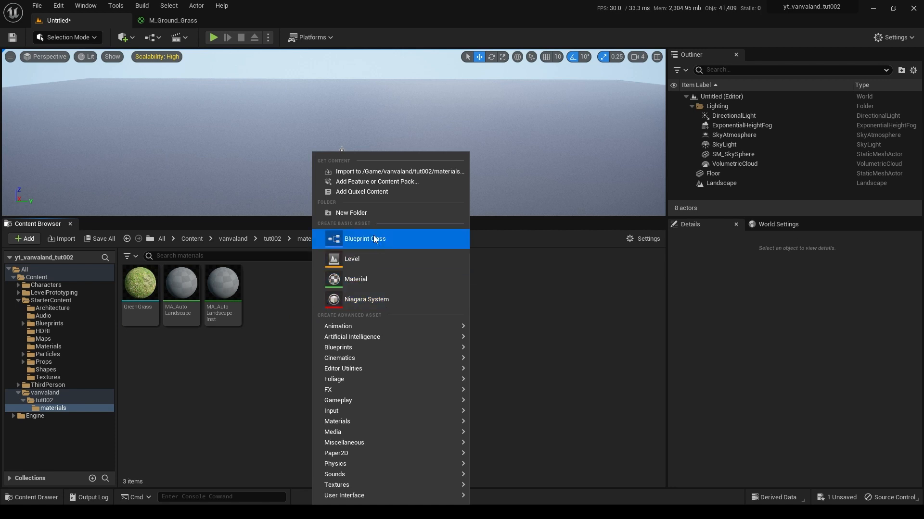
{"action": "mouse_move", "coordinate": [377, 421]}
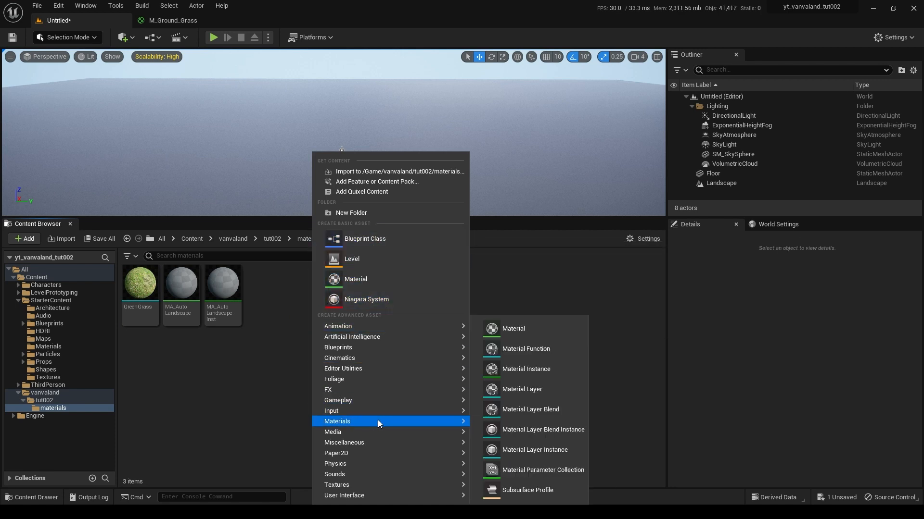
{"action": "left_click", "coordinate": [535, 351]}
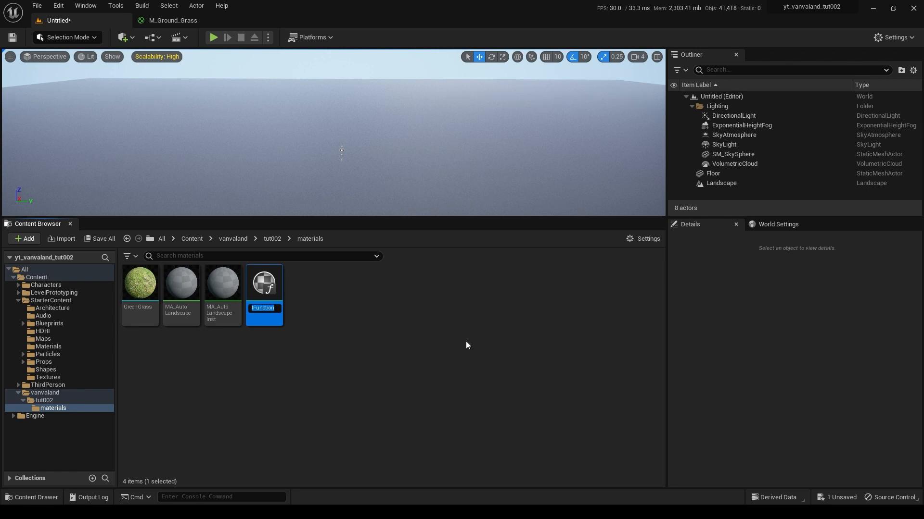
{"action": "key", "text": "Return"}
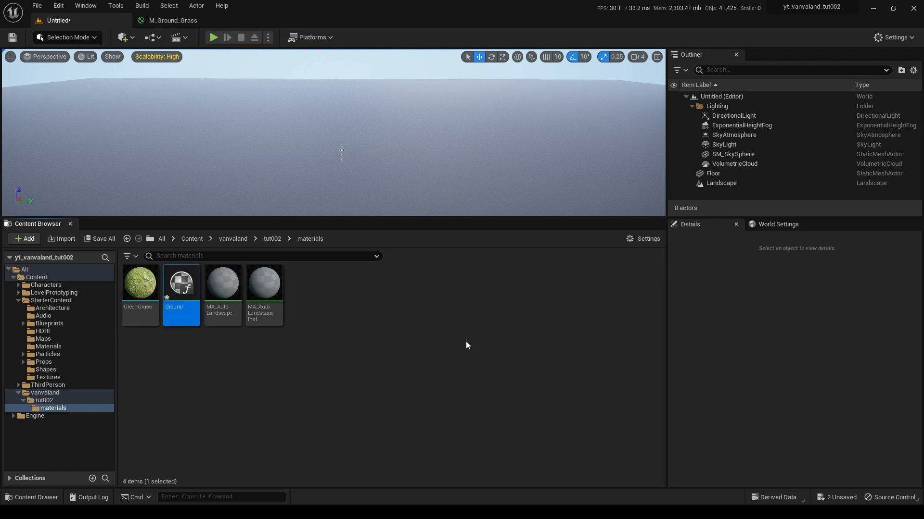
{"action": "right_click", "coordinate": [188, 284]}
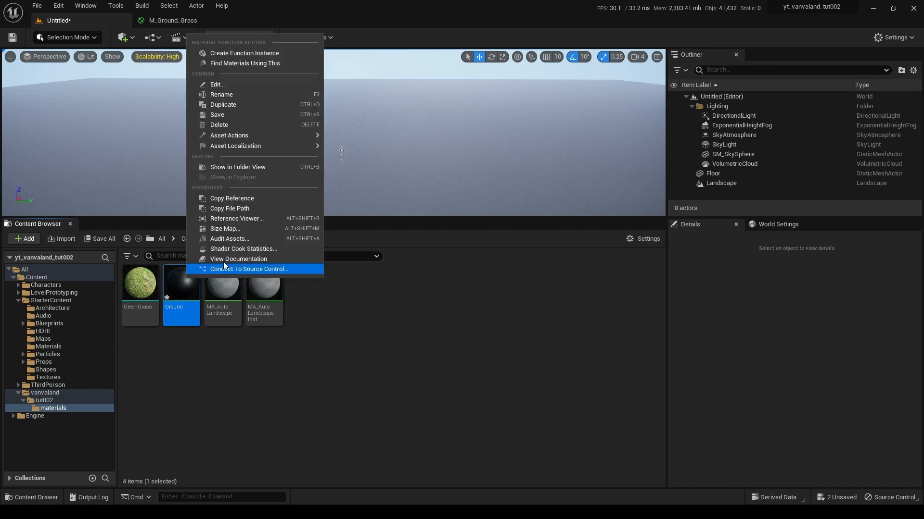
{"action": "left_click", "coordinate": [231, 115]}
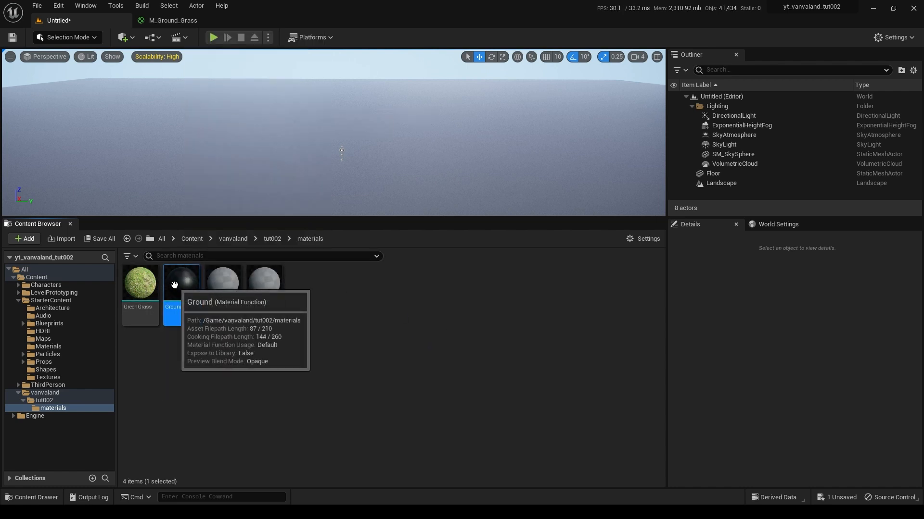
Open the Ground material function for editing and close the M_Ground_Grass material.
{"action": "double_click", "coordinate": [170, 286]}
{"action": "left_click", "coordinate": [226, 20]}
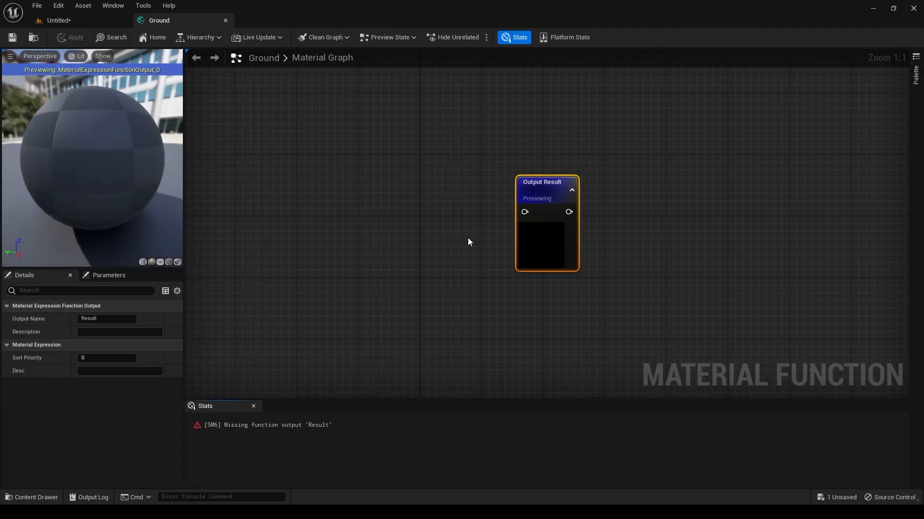
{"action": "right_click_drag", "start_coordinate": [467, 242], "coordinate": [569, 229]}
Open the M_Ground_Gravel material from the StarterContent Materials folder.
{"action": "left_click", "coordinate": [77, 24]}
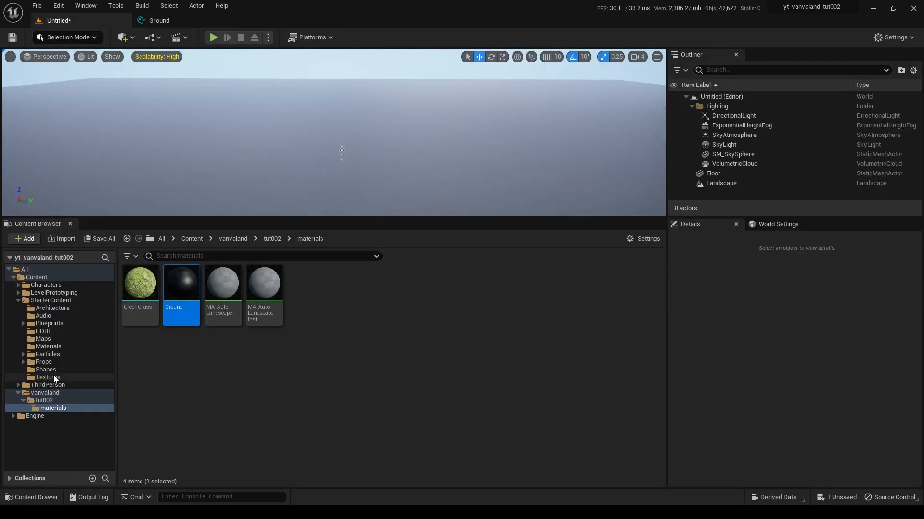
{"action": "left_click", "coordinate": [48, 347]}
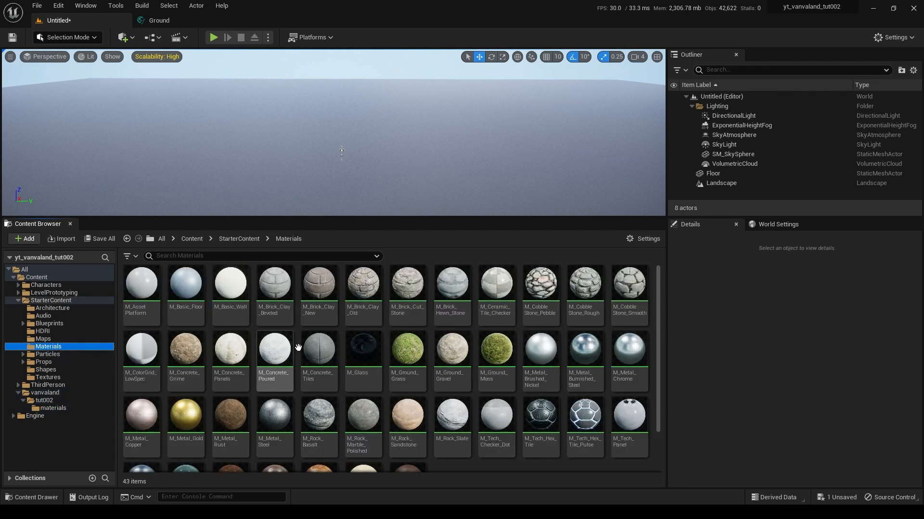
{"action": "double_click", "coordinate": [454, 353]}
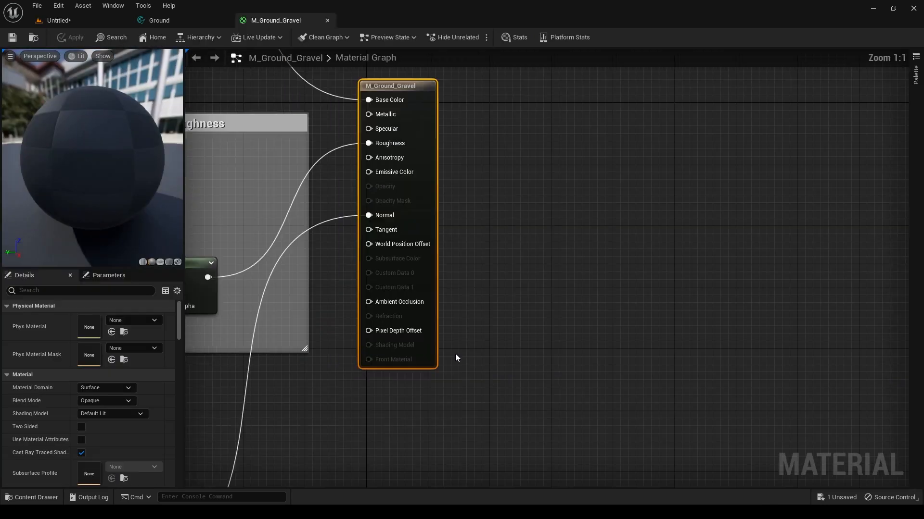
Copy all nodes feeding the M_Ground_Gravel material into the Ground graph and move them clear of the Output Result node.
{"action": "scroll", "coordinate": [457, 352], "scroll_direction": "up", "scroll_amount": 3}
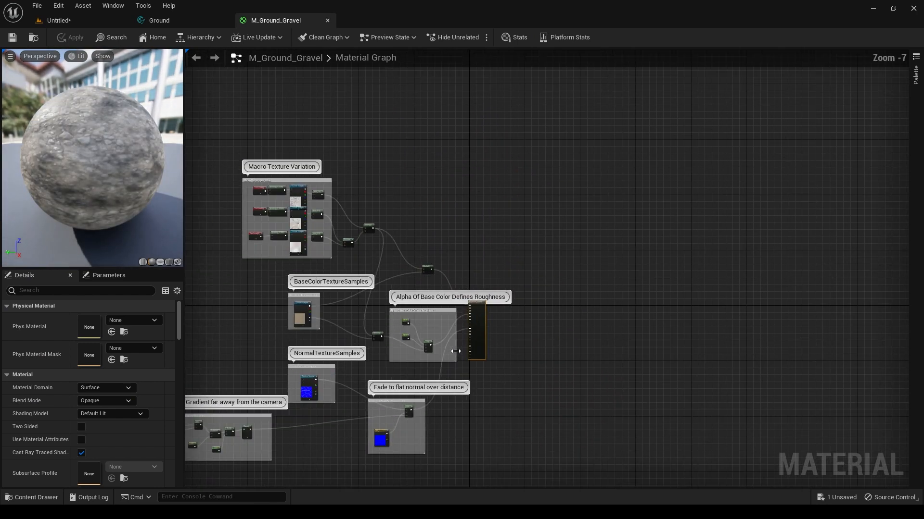
{"action": "right_click_drag", "start_coordinate": [457, 351], "coordinate": [645, 306]}
{"action": "left_click_drag", "start_coordinate": [232, 90], "coordinate": [651, 464]}
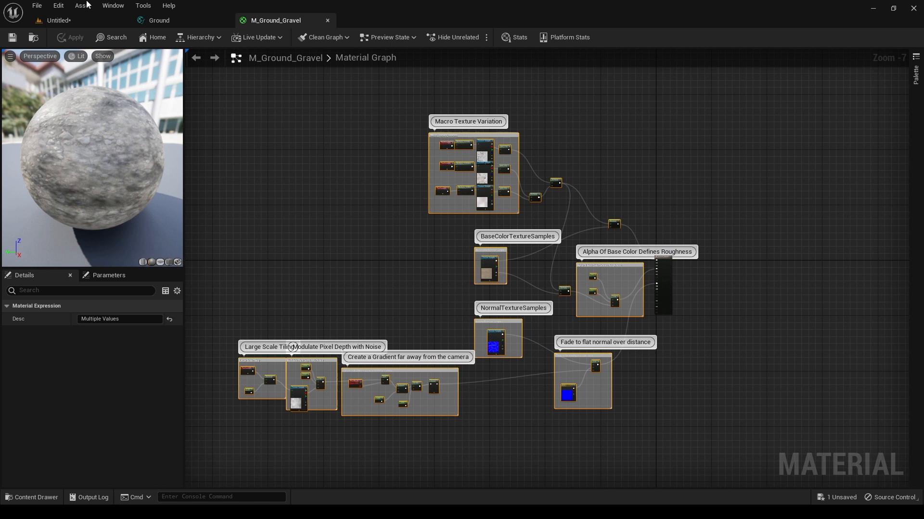
{"action": "left_click", "coordinate": [175, 21]}
{"action": "scroll", "coordinate": [420, 254], "scroll_direction": "down", "scroll_amount": 5}
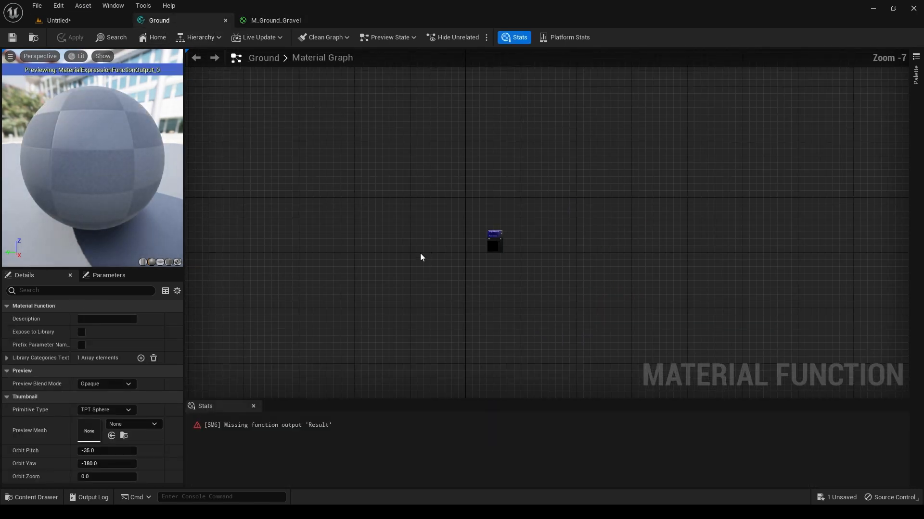
{"action": "key", "text": "ctrl+v"}
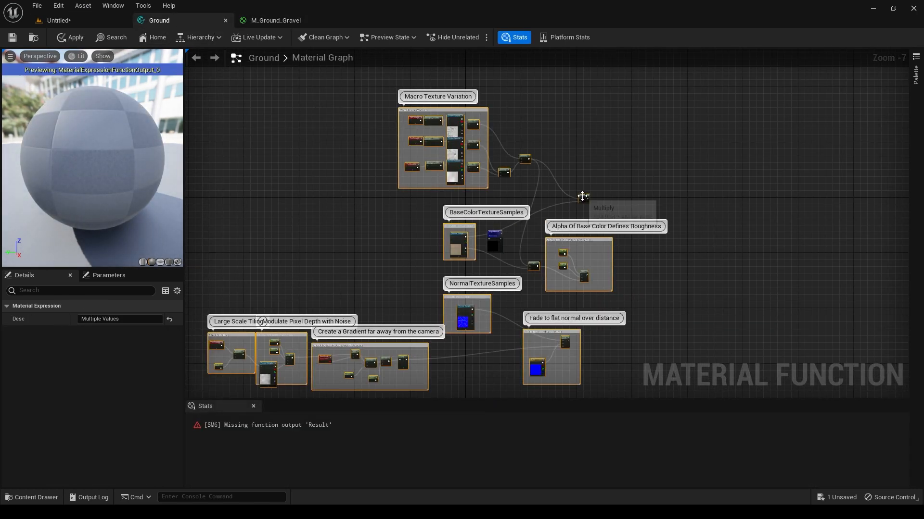
{"action": "left_click_drag", "start_coordinate": [582, 197], "coordinate": [421, 243]}
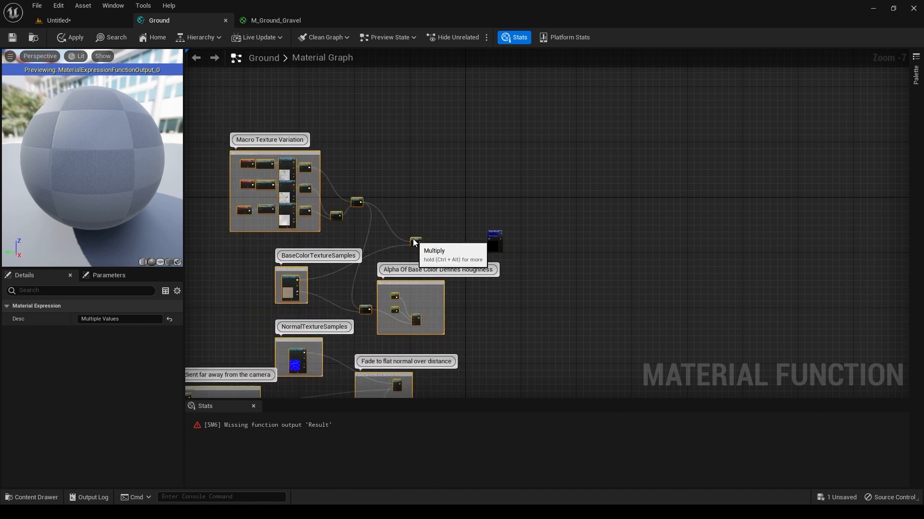
Add a MakeMaterialAttributes node connected to the Output Result input and place it beside that node.
{"action": "scroll", "coordinate": [481, 244], "scroll_direction": "up", "scroll_amount": 8}
{"action": "left_click_drag", "start_coordinate": [521, 216], "coordinate": [412, 251]}
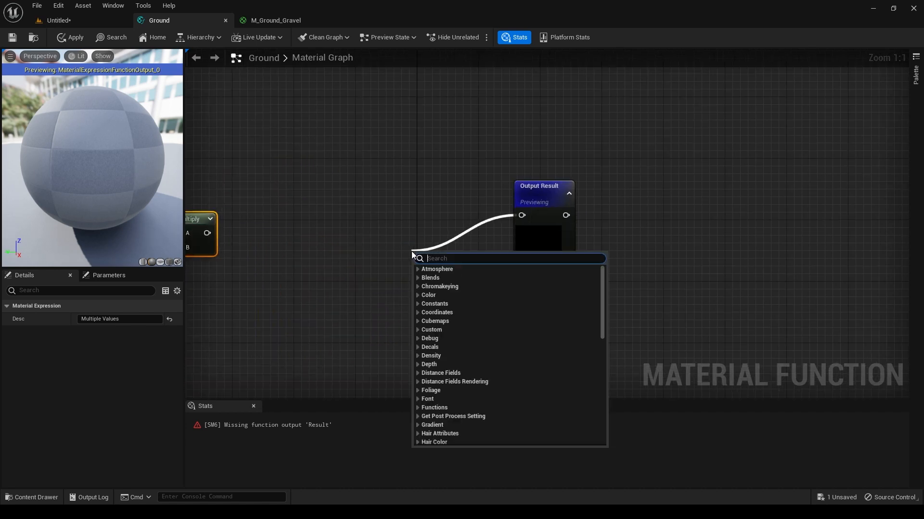
{"action": "type", "text": "Make mat"}
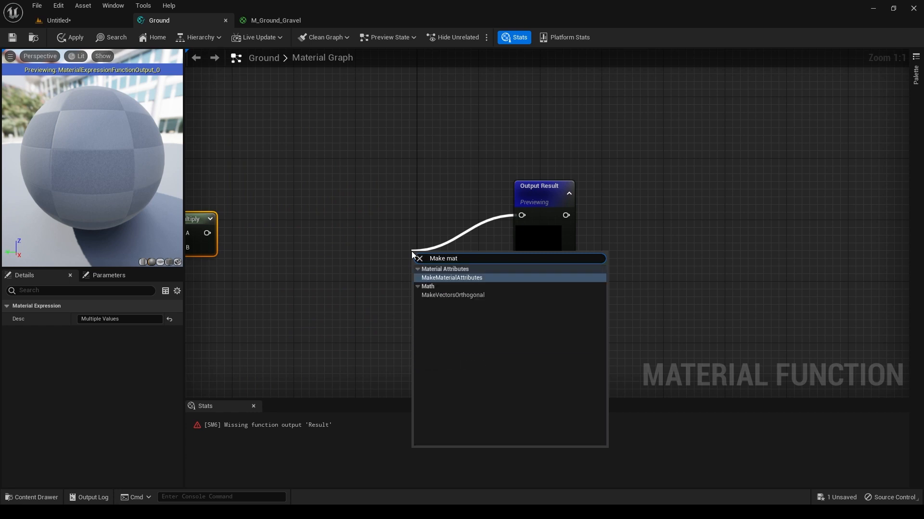
{"action": "left_click", "coordinate": [438, 277]}
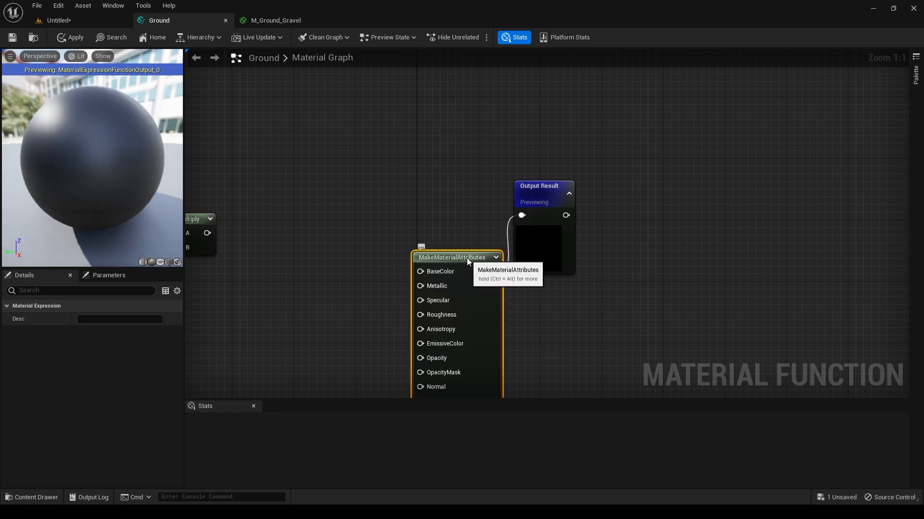
{"action": "left_click_drag", "start_coordinate": [466, 258], "coordinate": [459, 200]}
Connect the last Multiply node to the BaseColor input of MakeMaterialAttributes.
{"action": "scroll", "coordinate": [341, 234], "scroll_direction": "down", "scroll_amount": 5}
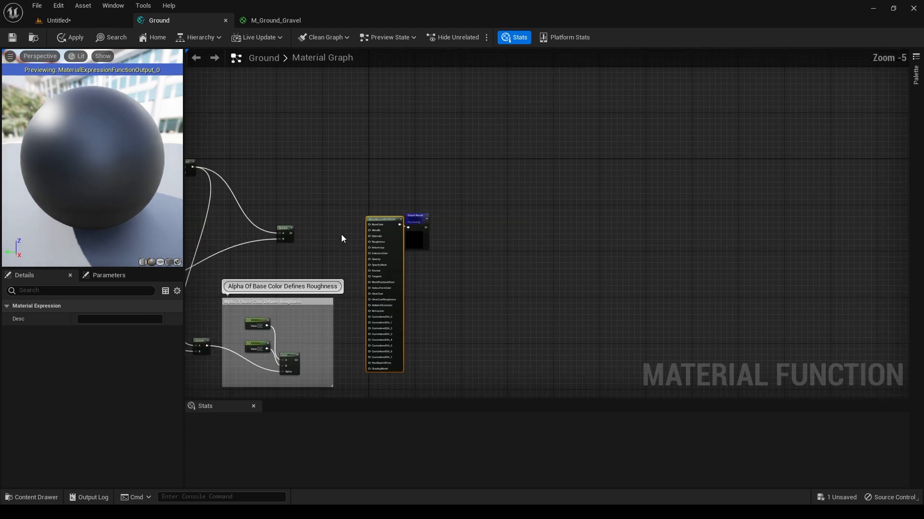
{"action": "right_click_drag", "start_coordinate": [341, 235], "coordinate": [471, 236]}
{"action": "scroll", "coordinate": [467, 238], "scroll_direction": "up", "scroll_amount": 2}
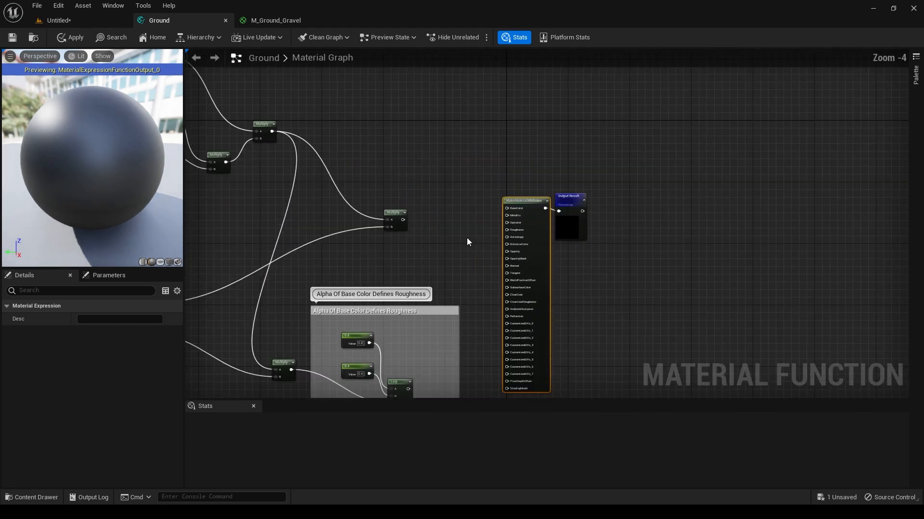
{"action": "left_click_drag", "start_coordinate": [379, 213], "coordinate": [519, 202]}
Following M_Ground_Gravel's wiring, connect the "Alpha Of Base Color Defines Roughness" Lerp to Roughness and the "Fade to flat normal over distance" Lerp to Normal.
{"action": "scroll", "coordinate": [460, 272], "scroll_direction": "down", "scroll_amount": 2}
{"action": "right_click_drag", "start_coordinate": [464, 292], "coordinate": [477, 179]}
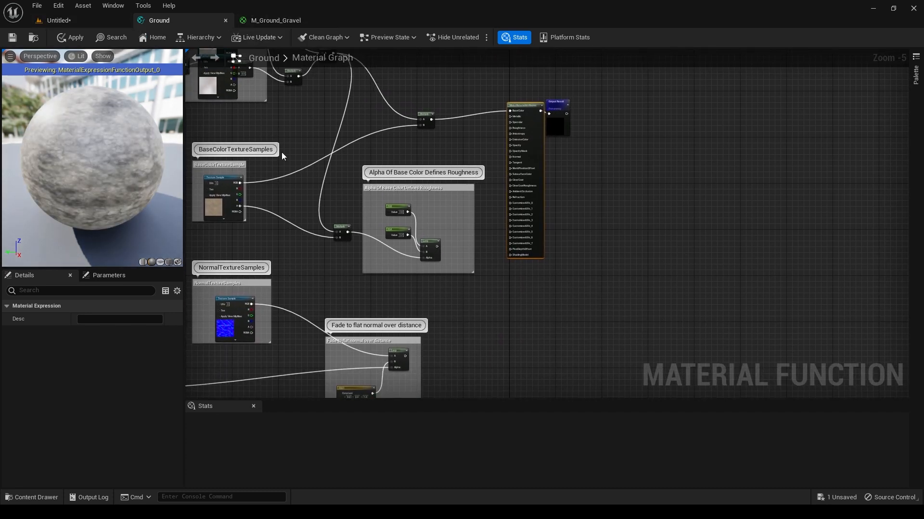
{"action": "left_click", "coordinate": [267, 20]}
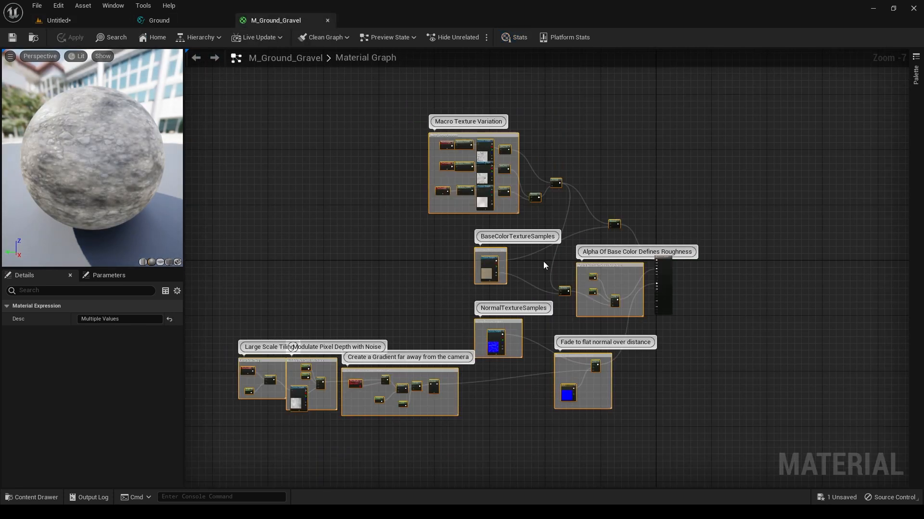
{"action": "scroll", "coordinate": [544, 262], "scroll_direction": "up", "scroll_amount": 2}
{"action": "right_click_drag", "start_coordinate": [711, 353], "coordinate": [446, 237]}
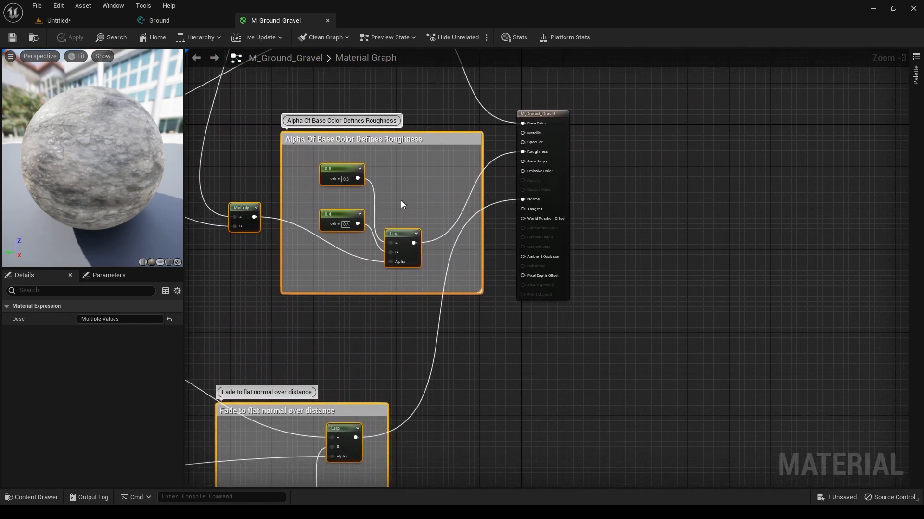
{"action": "left_click", "coordinate": [170, 17]}
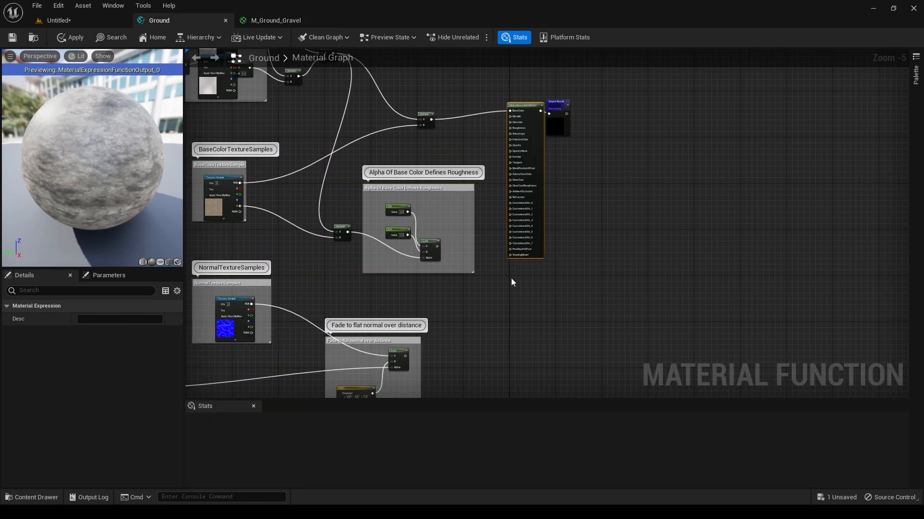
{"action": "scroll", "coordinate": [506, 226], "scroll_direction": "up", "scroll_amount": 2}
{"action": "right_click_drag", "start_coordinate": [446, 260], "coordinate": [414, 317]}
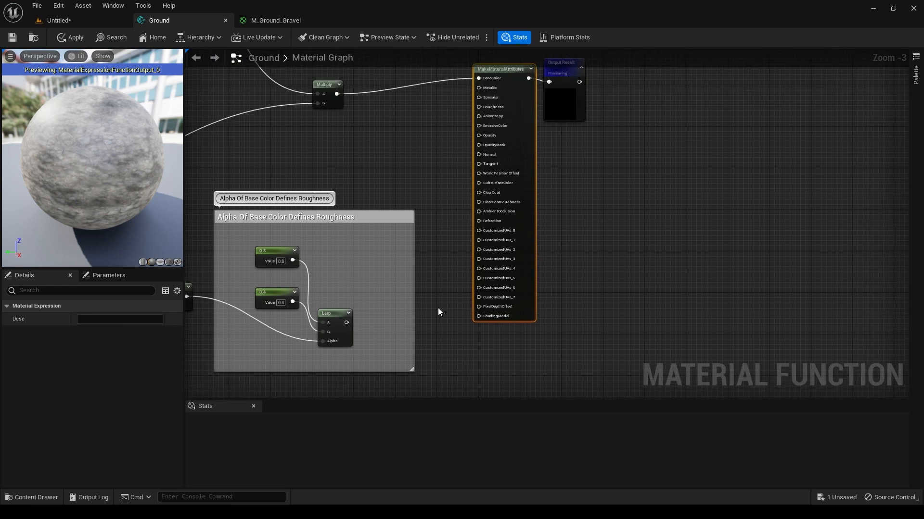
{"action": "left_click_drag", "start_coordinate": [346, 323], "coordinate": [480, 107]}
{"action": "right_click_drag", "start_coordinate": [403, 355], "coordinate": [519, 89]}
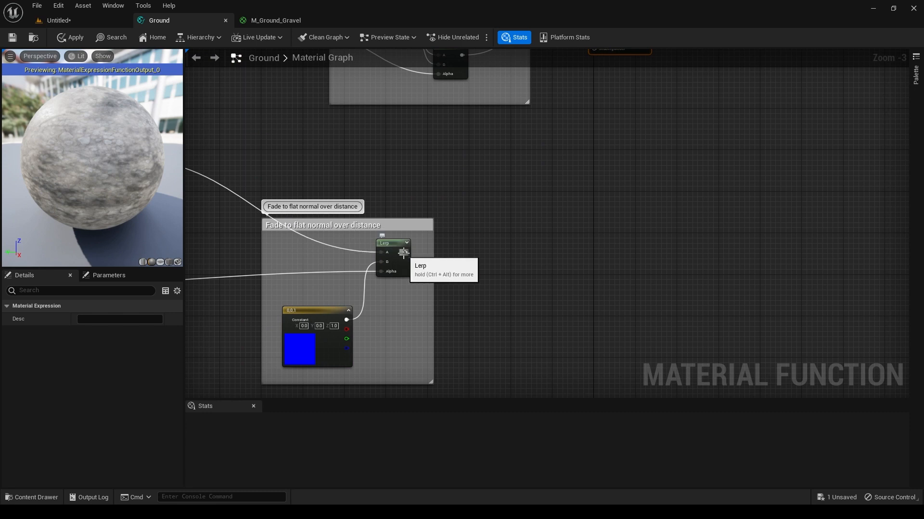
{"action": "mouse_move", "coordinate": [404, 253]}
{"action": "left_mouse_down"}
{"action": "mouse_move", "coordinate": [654, 25]}
{"action": "mouse_move", "coordinate": [651, 17]}
{"action": "mouse_move", "coordinate": [618, 102]}
{"action": "mouse_move", "coordinate": [614, 155]}
{"action": "mouse_move", "coordinate": [594, 183]}
{"action": "left_mouse_up"}
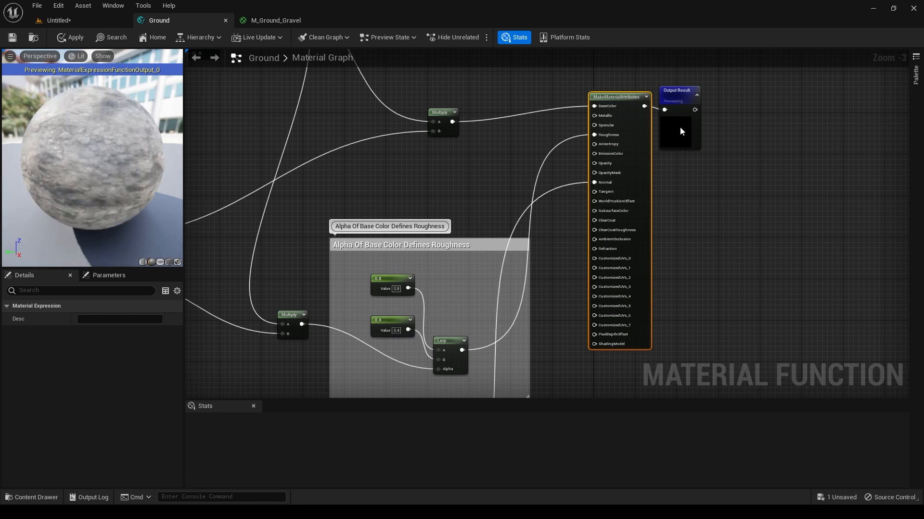
Move MakeMaterialAttributes and Output Result together farther from the node groups and apply the changes to the Ground function.
{"action": "left_click_drag", "start_coordinate": [716, 118], "coordinate": [734, 110]}
{"action": "left_click", "coordinate": [68, 39]}
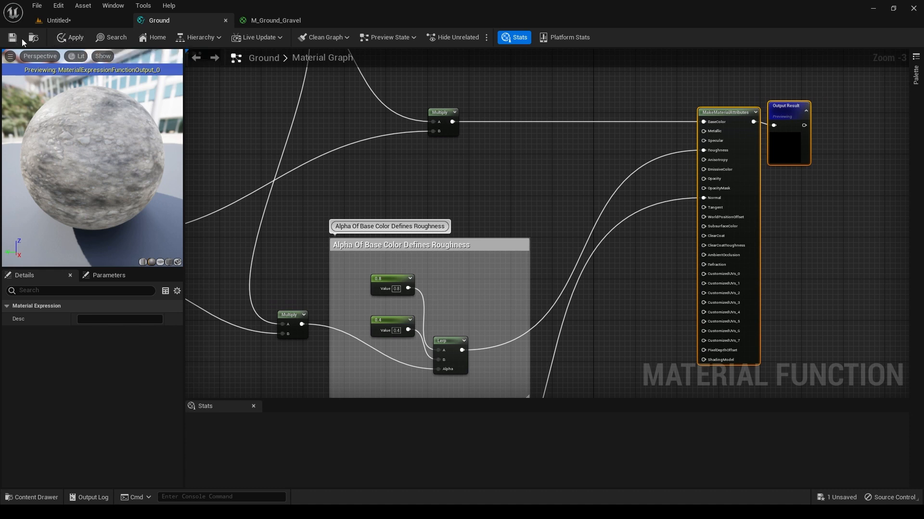
Close the Ground editor and save the current level as AutoLandscapeTutorial in the vanvaland/tut002 folder.
{"action": "left_click", "coordinate": [225, 20]}
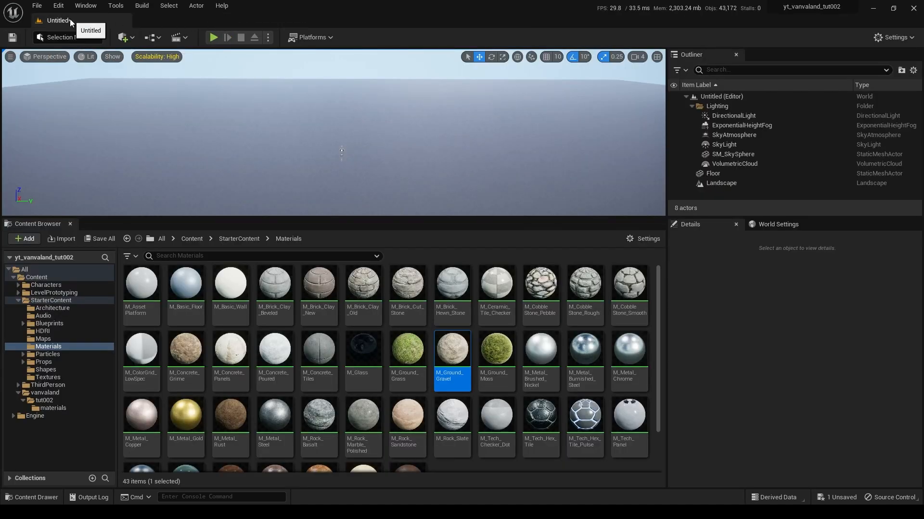
{"action": "left_click", "coordinate": [37, 5]}
{"action": "left_click", "coordinate": [83, 111]}
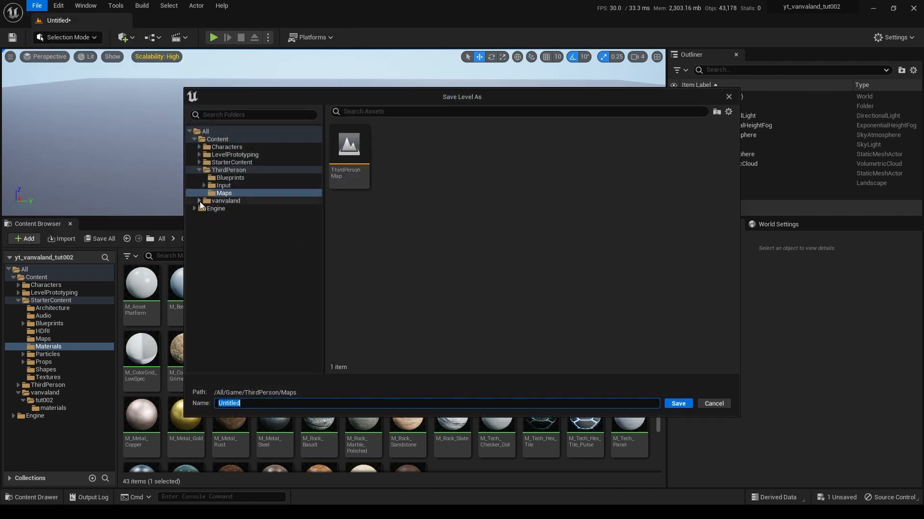
{"action": "double_click", "coordinate": [222, 201]}
{"action": "left_click", "coordinate": [225, 209]}
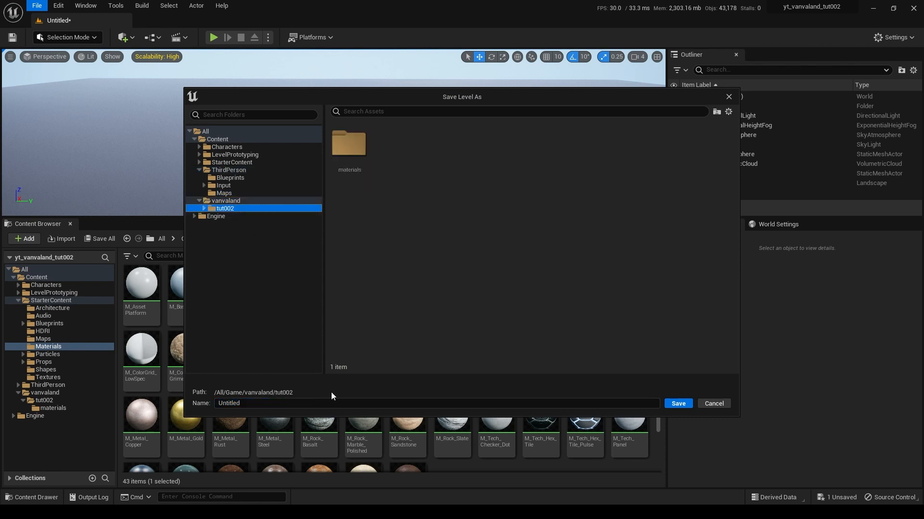
{"action": "left_click", "coordinate": [263, 402]}
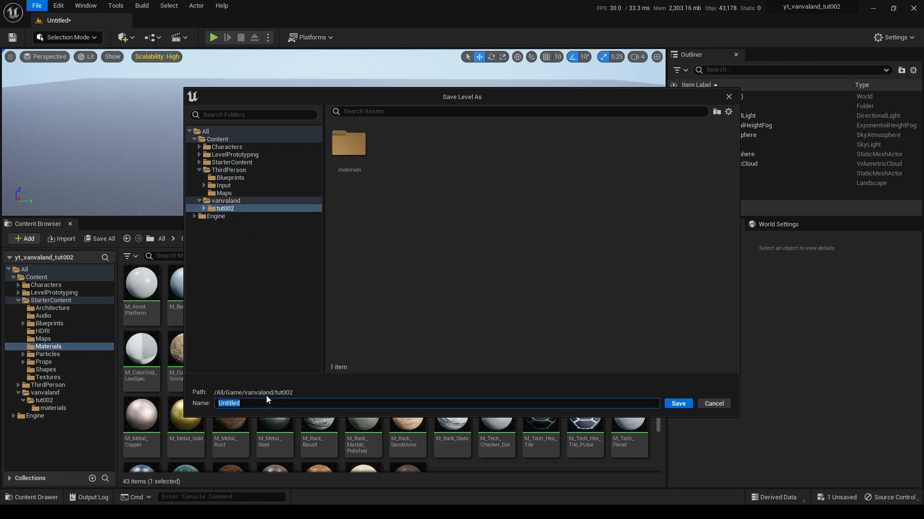
{"action": "type", "text": "AutoL"}
{"action": "type", "text": "andscapeTutorial"}
{"action": "key", "text": "Return"}
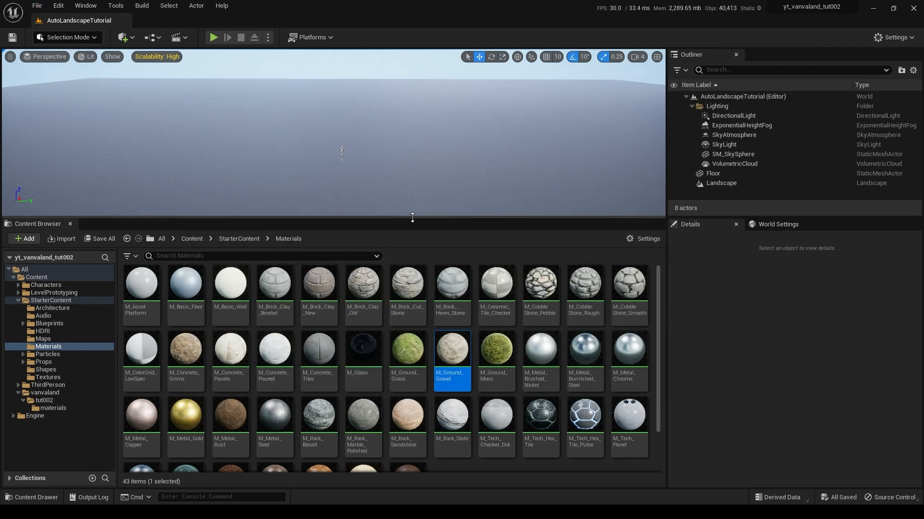
Open MA_AutoLandscape from the vanvaland/tut002/materials folder and dock its editor alongside the level.
{"action": "left_click_drag", "start_coordinate": [412, 218], "coordinate": [411, 276]}
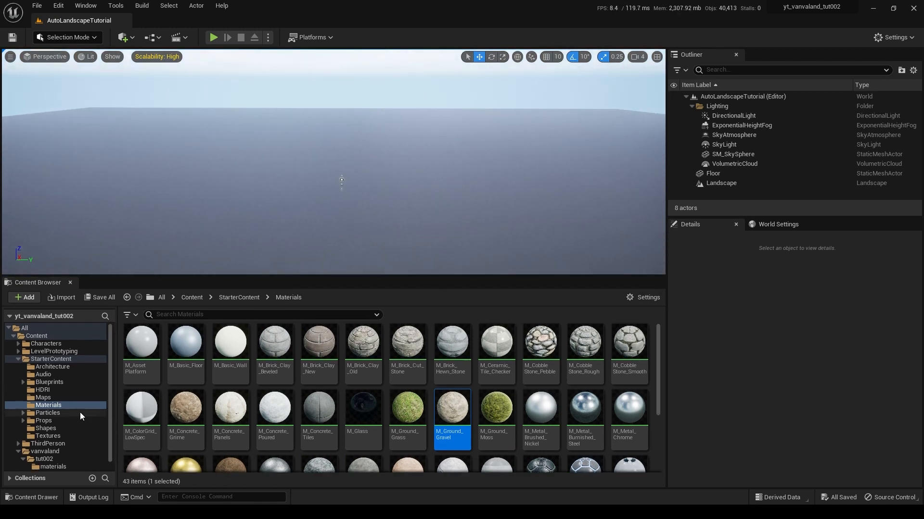
{"action": "scroll", "coordinate": [81, 416], "scroll_direction": "down", "scroll_amount": 1}
{"action": "left_click", "coordinate": [53, 458]}
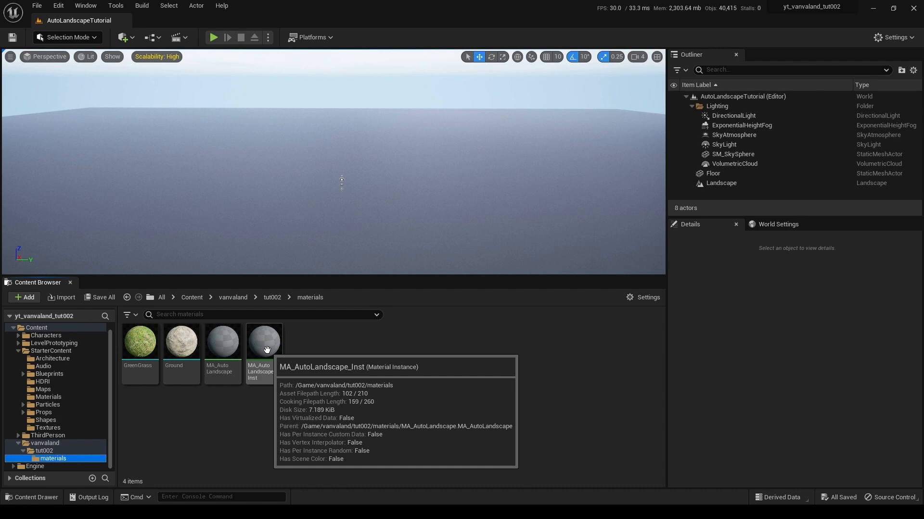
{"action": "double_click", "coordinate": [223, 342]}
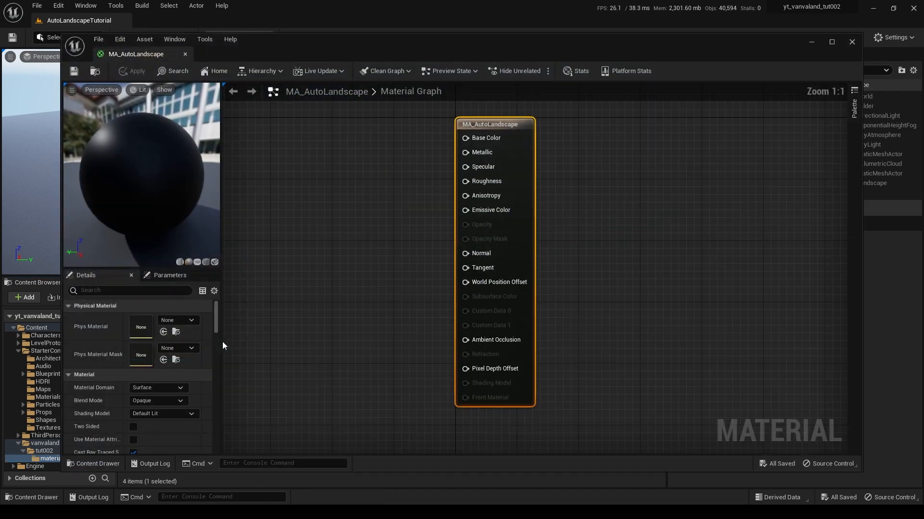
{"action": "scroll", "coordinate": [591, 195], "scroll_direction": "down", "scroll_amount": 3}
{"action": "right_click_drag", "start_coordinate": [465, 195], "coordinate": [573, 206]}
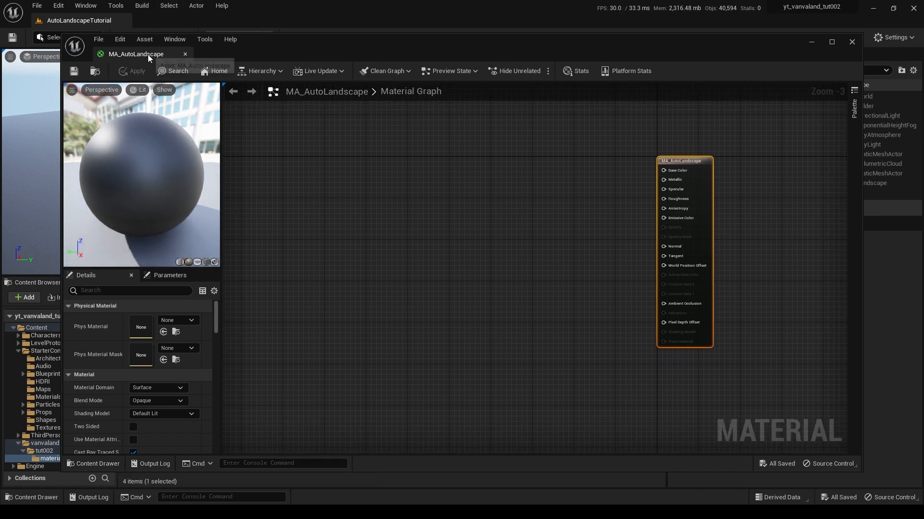
{"action": "left_click_drag", "start_coordinate": [146, 54], "coordinate": [149, 22]}
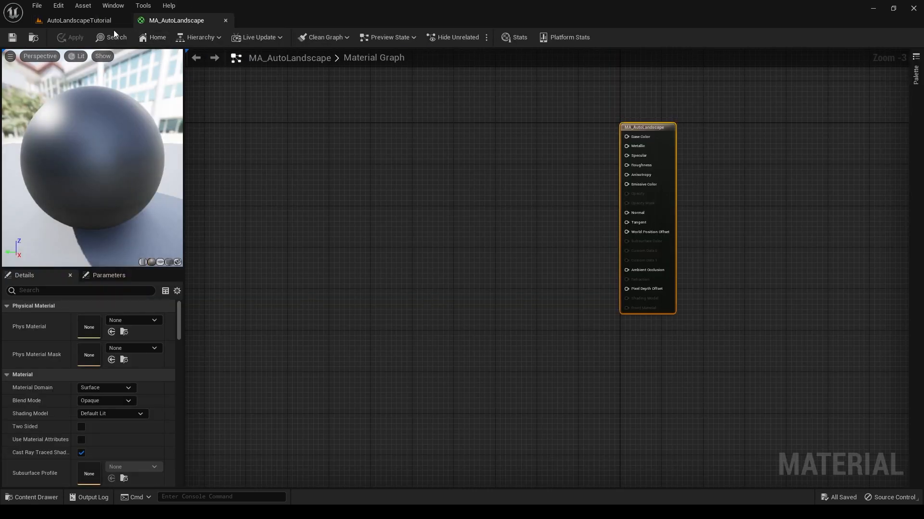
Place the GreenGrass and Ground material functions in the MA_AutoLandscape graph, one below the other.
{"action": "left_click", "coordinate": [93, 22]}
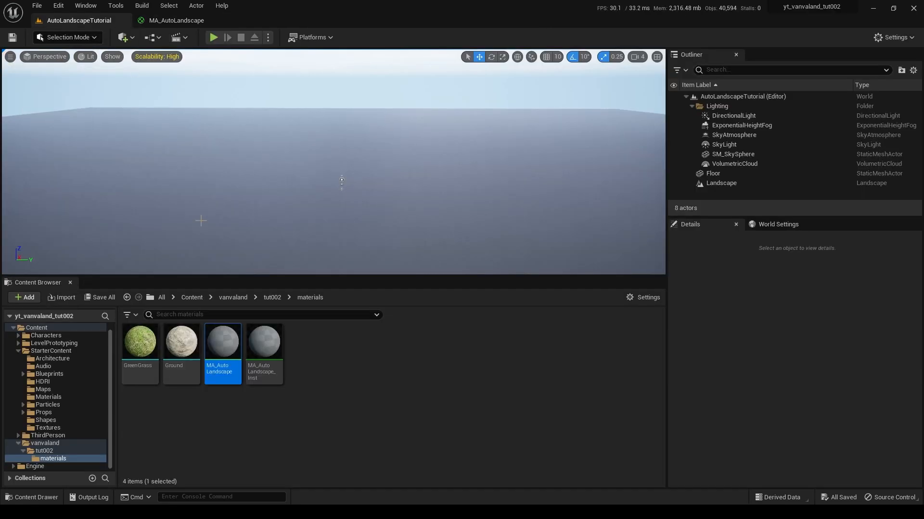
{"action": "left_click_drag", "start_coordinate": [134, 353], "coordinate": [310, 139]}
{"action": "left_click", "coordinate": [69, 19]}
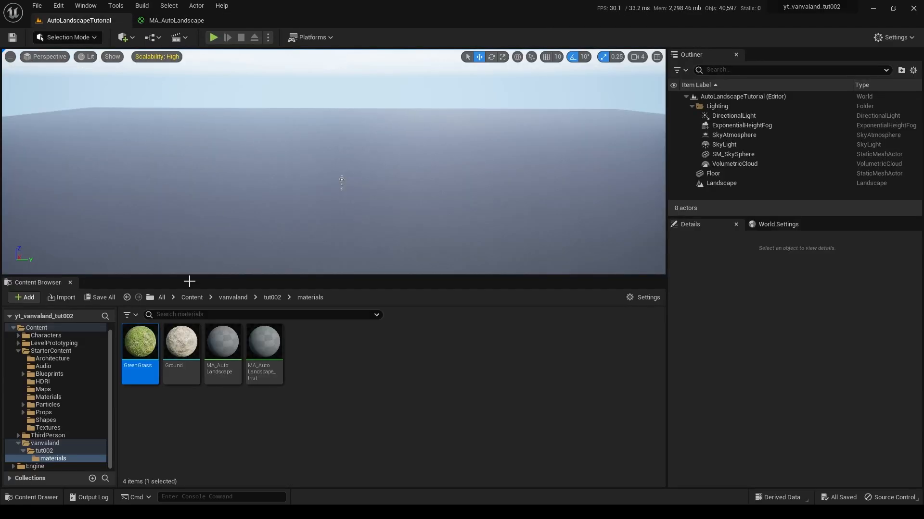
{"action": "left_click", "coordinate": [182, 347]}
{"action": "left_click_drag", "start_coordinate": [185, 355], "coordinate": [344, 178]}
{"action": "right_click_drag", "start_coordinate": [451, 179], "coordinate": [478, 268]}
{"action": "scroll", "coordinate": [476, 282], "scroll_direction": "up", "scroll_amount": 1}
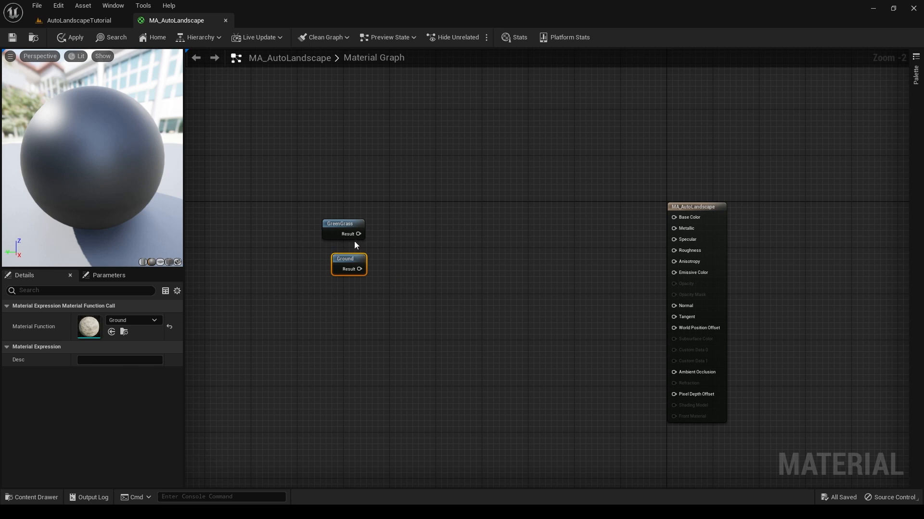
Add a BreakMaterialAttributes node fed by GreenGrass's Result output and align it beside that function node.
{"action": "left_click_drag", "start_coordinate": [358, 234], "coordinate": [389, 227]}
{"action": "type", "text": "Break Mate"}
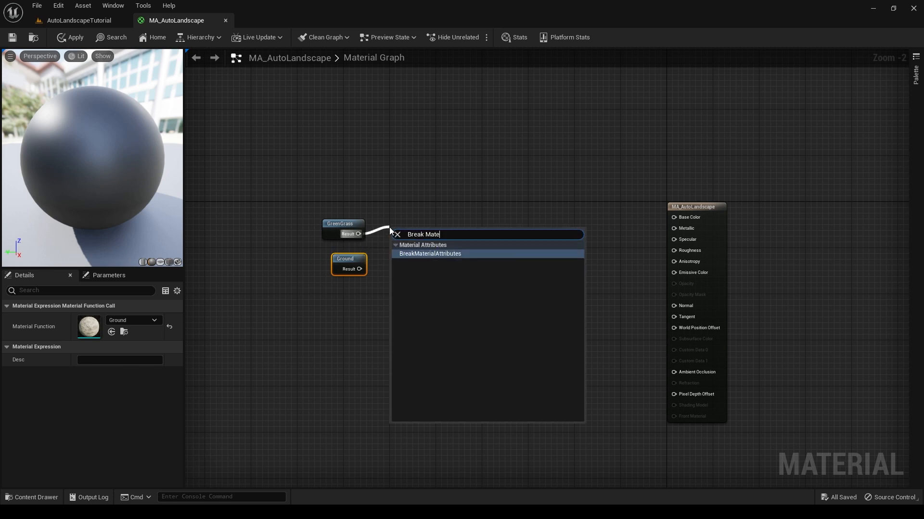
{"action": "key", "text": "Return"}
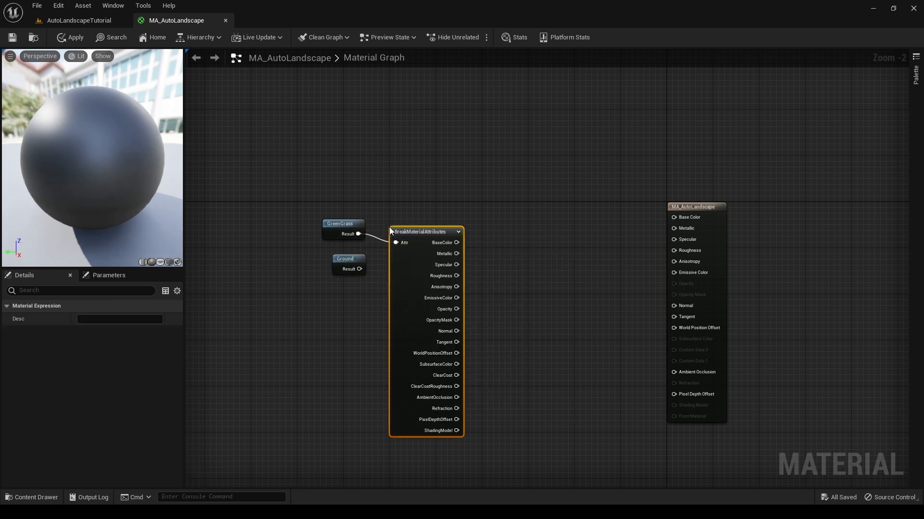
{"action": "mouse_move", "coordinate": [418, 227]}
{"action": "left_mouse_down"}
{"action": "mouse_move", "coordinate": [425, 216]}
{"action": "mouse_move", "coordinate": [408, 220]}
{"action": "left_mouse_up"}
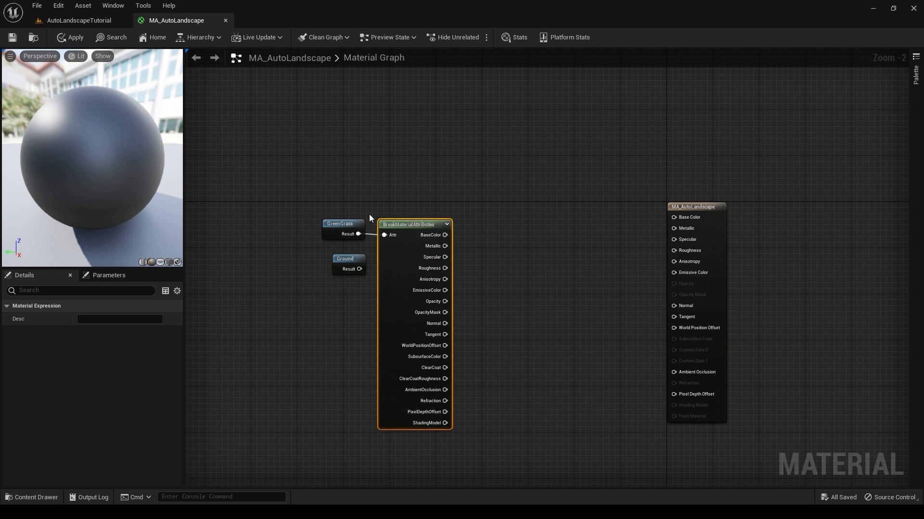
Arrange the GreenGrass group, the Ground node and the MA_AutoLandscape output node in one spaced-out row.
{"action": "left_click_drag", "start_coordinate": [327, 201], "coordinate": [394, 106]}
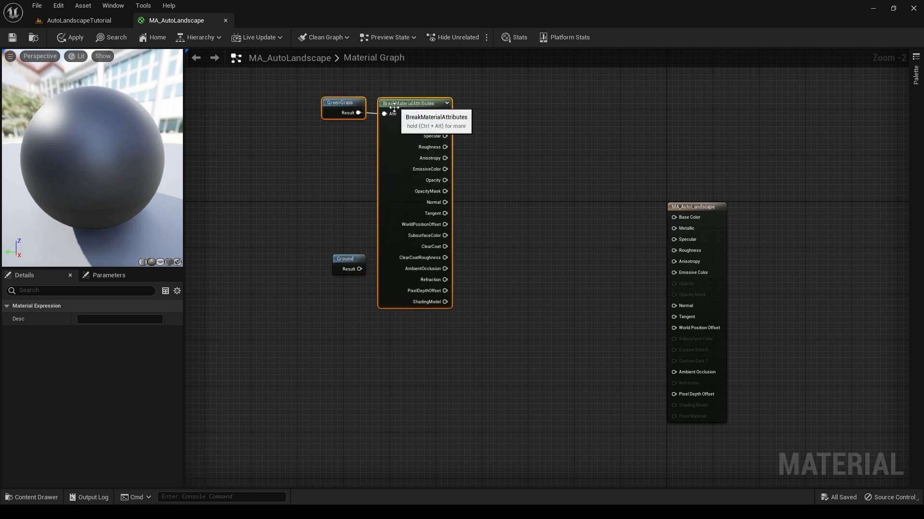
{"action": "left_click_drag", "start_coordinate": [346, 262], "coordinate": [554, 105]}
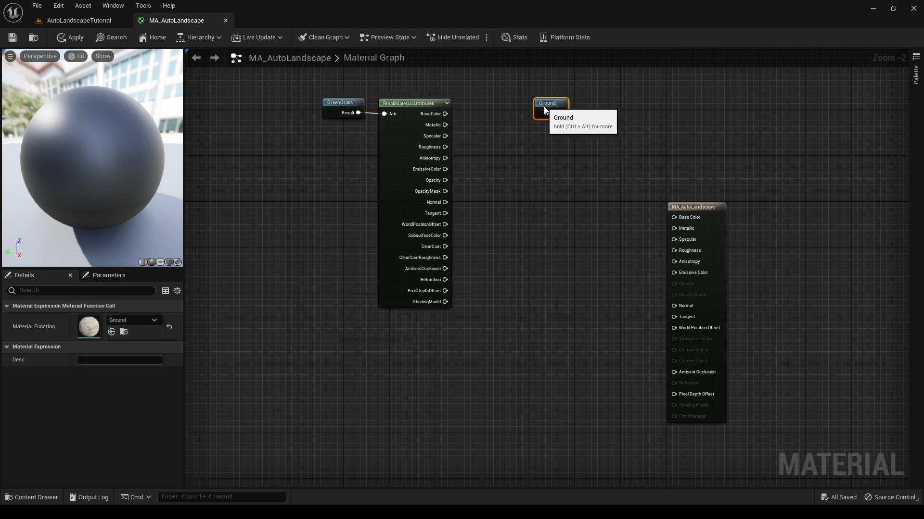
{"action": "left_click_drag", "start_coordinate": [281, 85], "coordinate": [429, 121]}
{"action": "right_click_drag", "start_coordinate": [446, 159], "coordinate": [534, 177]}
{"action": "left_click_drag", "start_coordinate": [785, 222], "coordinate": [835, 136]}
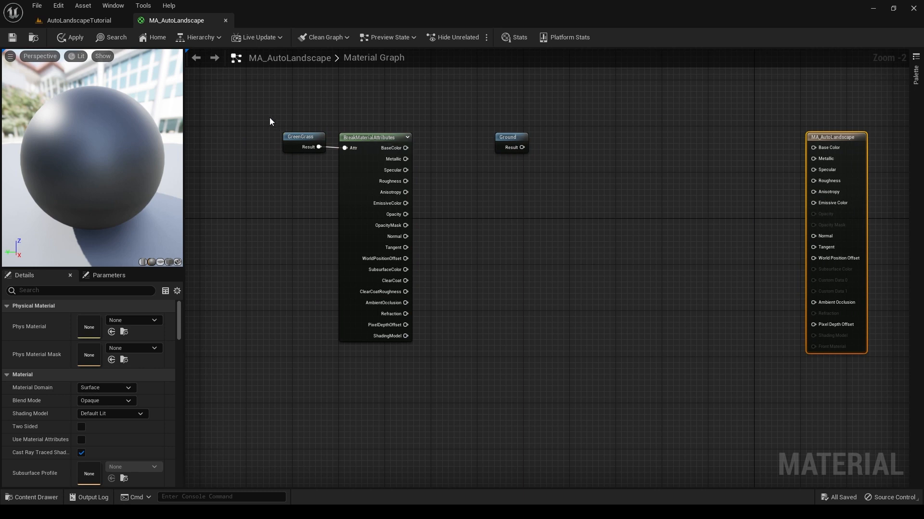
Duplicate BreakMaterialAttributes, connect Ground's Result to the copy's Attr input, and save the material.
{"action": "left_click", "coordinate": [389, 137]}
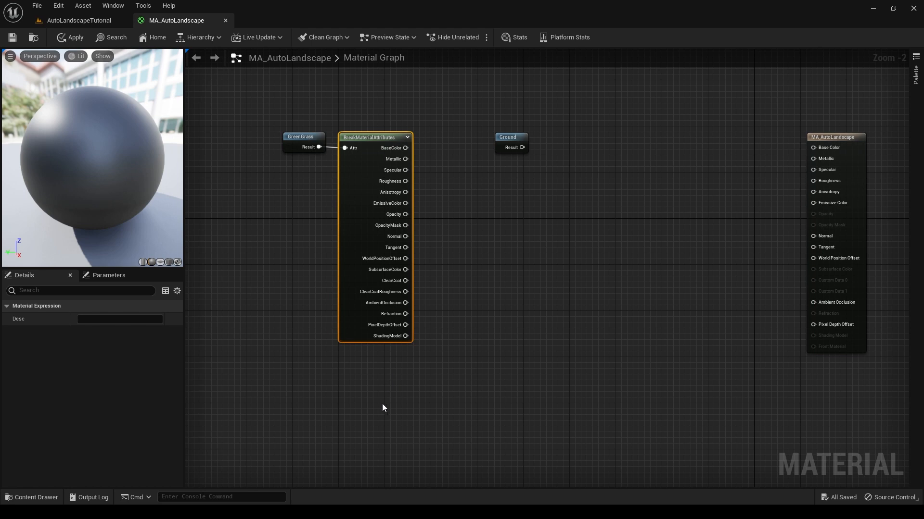
{"action": "key", "text": "ctrl+d"}
{"action": "left_click_drag", "start_coordinate": [395, 397], "coordinate": [552, 148]}
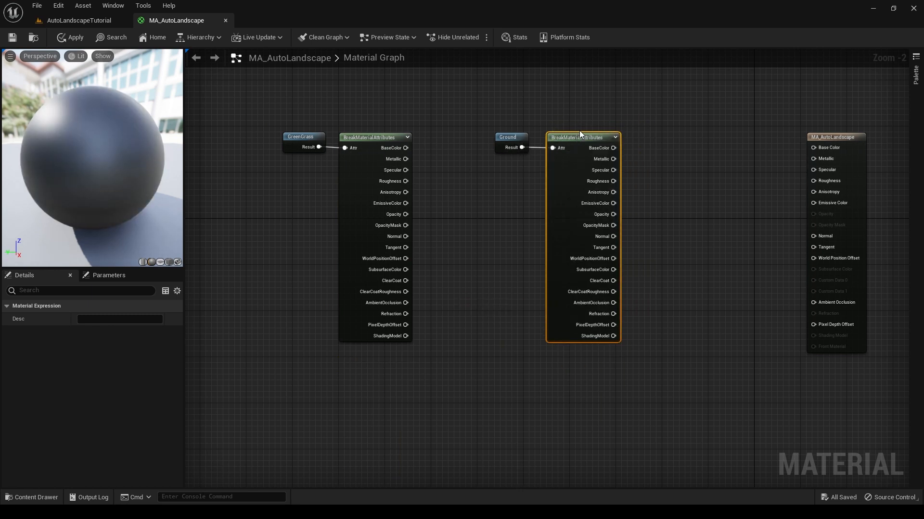
{"action": "left_click", "coordinate": [489, 190]}
{"action": "key", "text": "ctrl+s"}
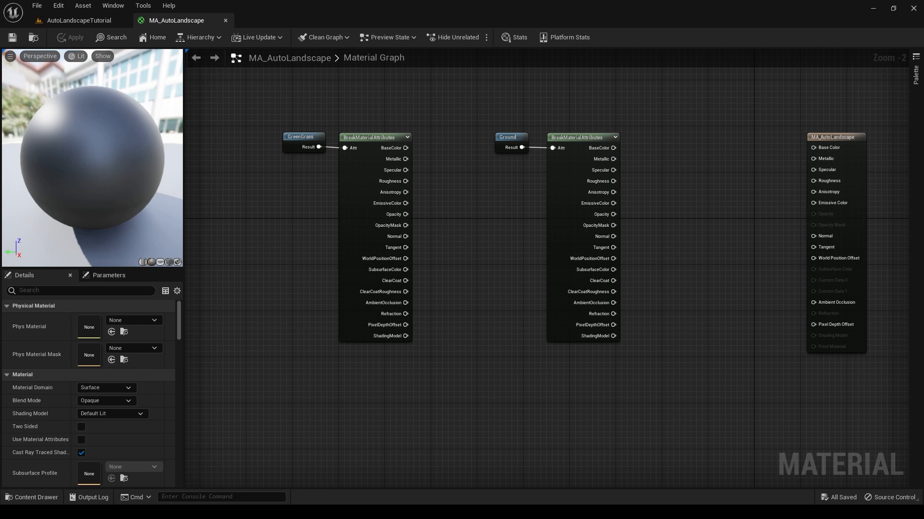
Shift both function groups away from the material output and add a LinearInterpolate node taking Ground's BaseColor in A and GreenGrass's in B.
{"action": "left_click_drag", "start_coordinate": [621, 350], "coordinate": [226, 82]}
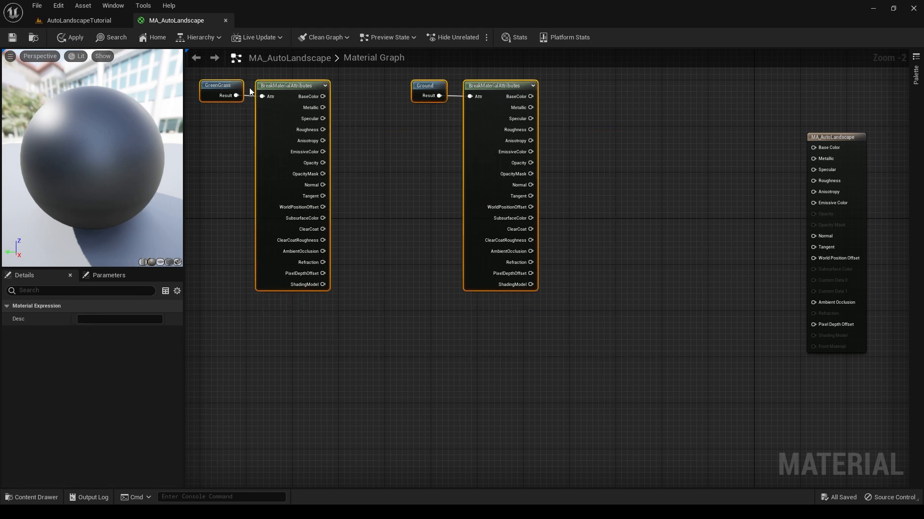
{"action": "right_click", "coordinate": [569, 351]}
{"action": "type", "text": "Lerp"}
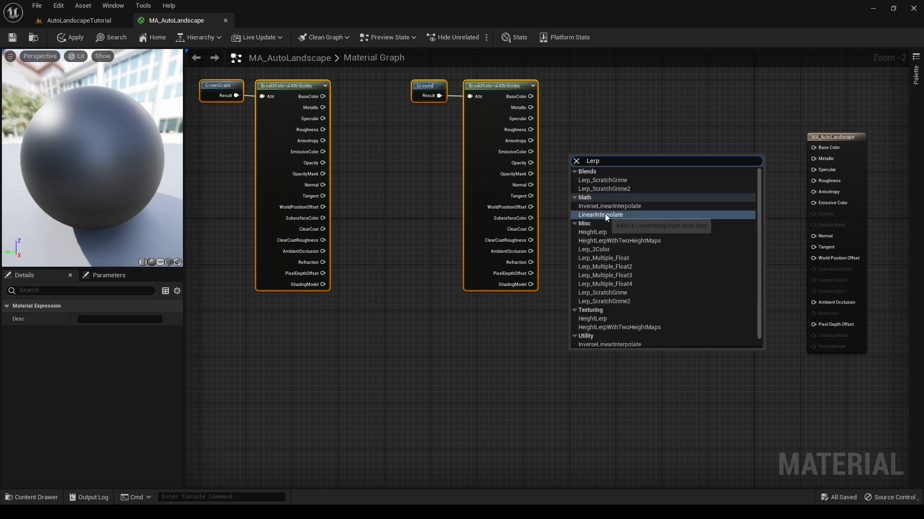
{"action": "left_click", "coordinate": [605, 215]}
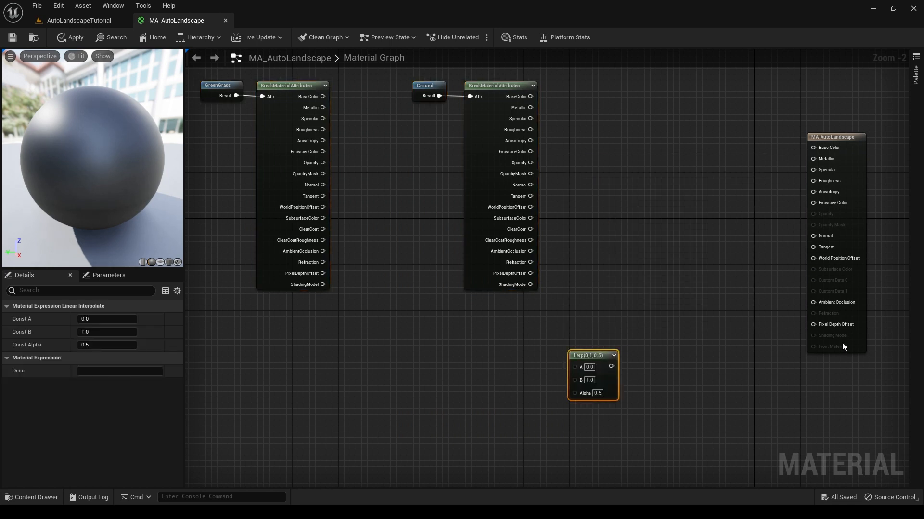
{"action": "left_click_drag", "start_coordinate": [590, 355], "coordinate": [613, 319]}
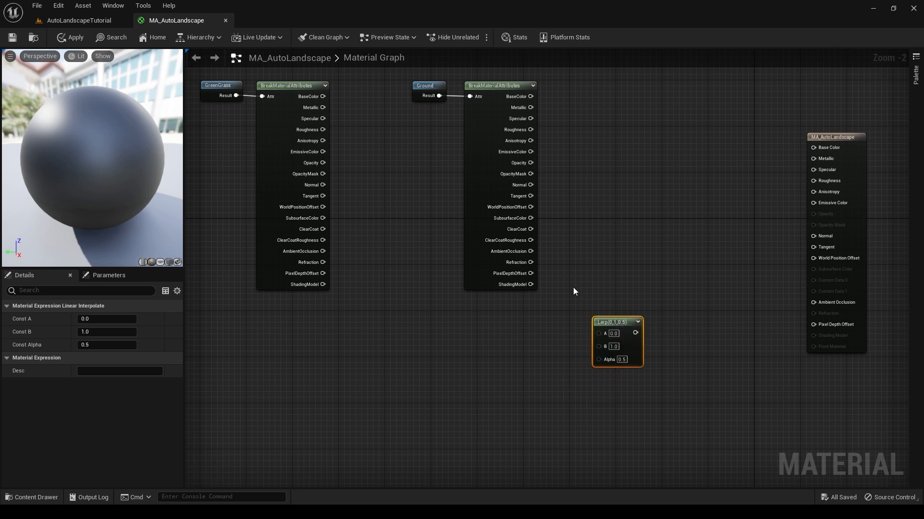
{"action": "left_click_drag", "start_coordinate": [323, 96], "coordinate": [598, 346]}
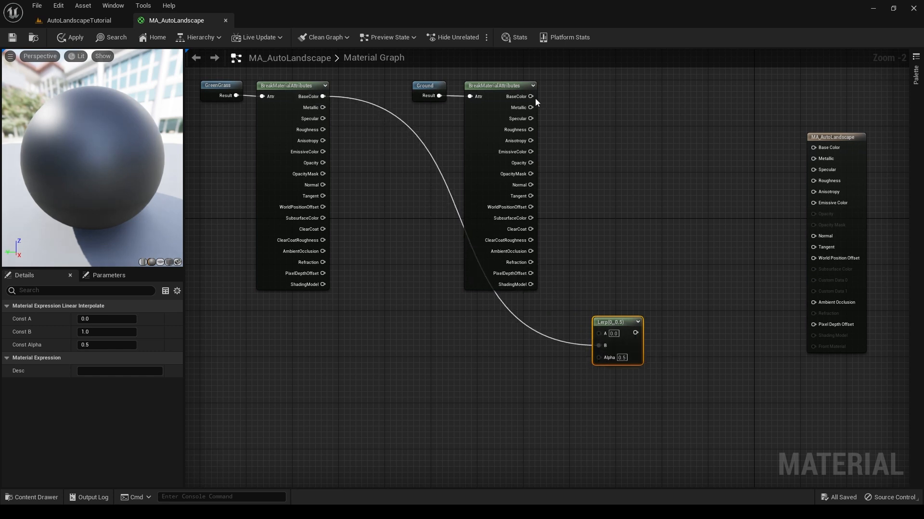
{"action": "left_click_drag", "start_coordinate": [531, 96], "coordinate": [600, 335]}
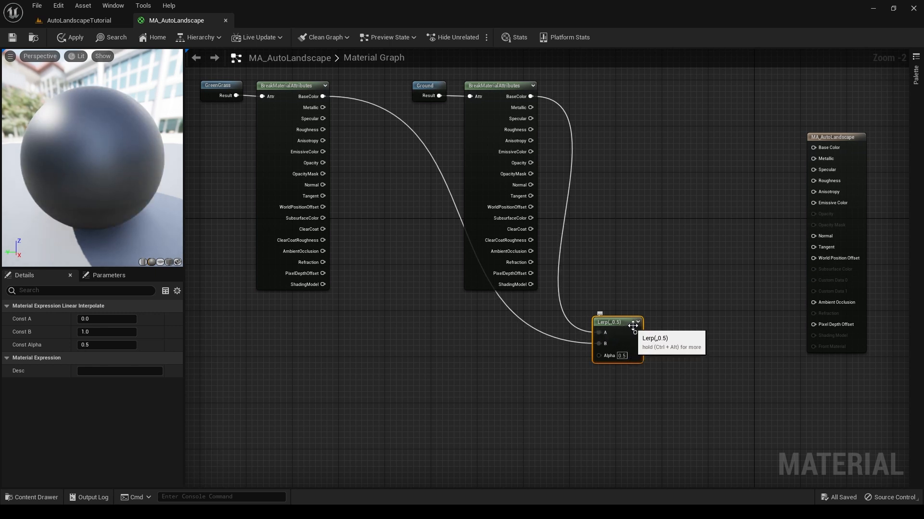
Add a WorldAlignedBlend node next to the Lerp and connect its Alpha output to the Lerp's Alpha input.
{"action": "right_click", "coordinate": [700, 327]}
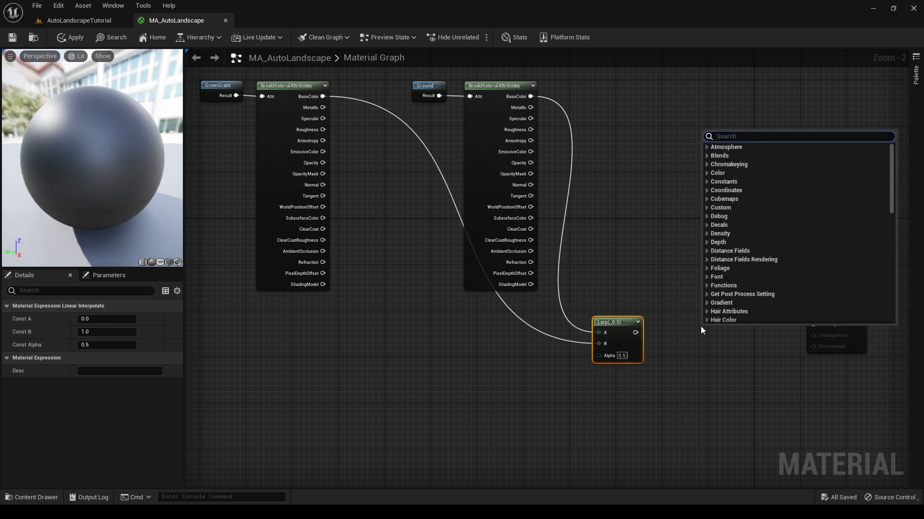
{"action": "type", "text": "ALign"}
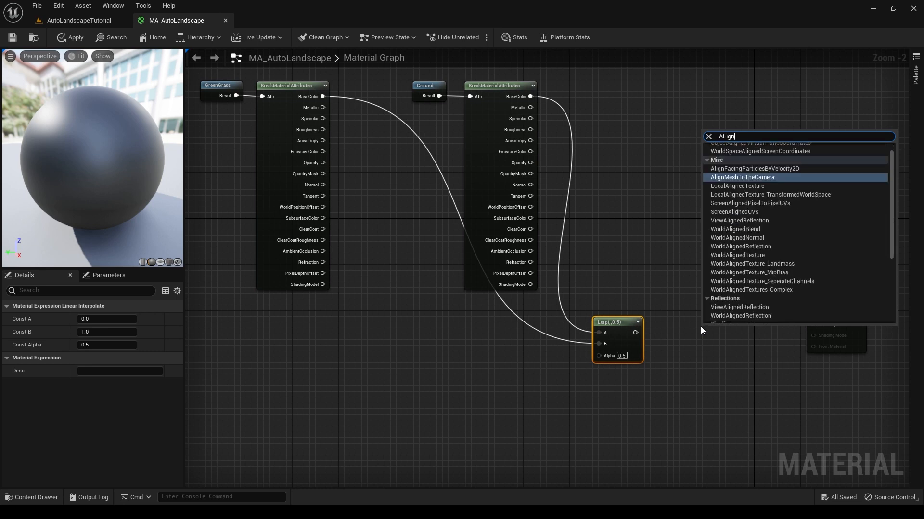
{"action": "type", "text": " Ble"}
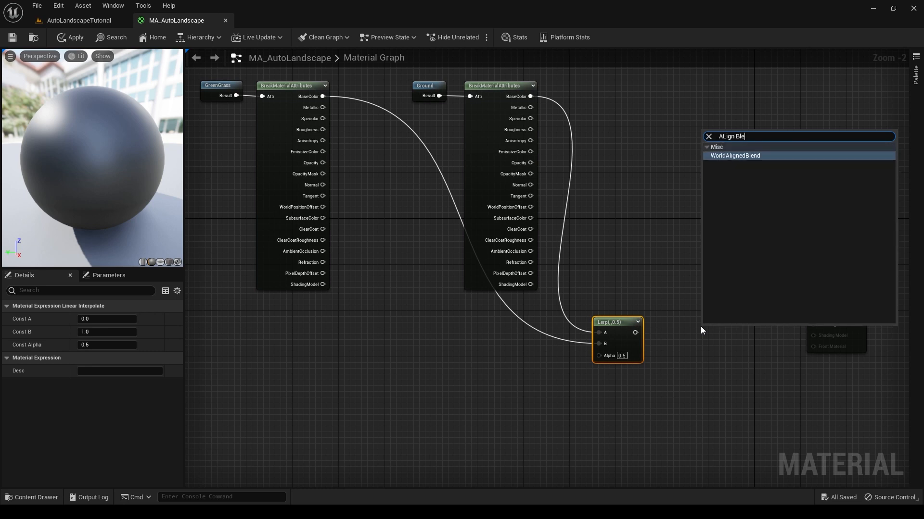
{"action": "key", "text": "Return"}
{"action": "left_click_drag", "start_coordinate": [718, 317], "coordinate": [605, 390]}
{"action": "left_click_drag", "start_coordinate": [635, 333], "coordinate": [625, 356]}
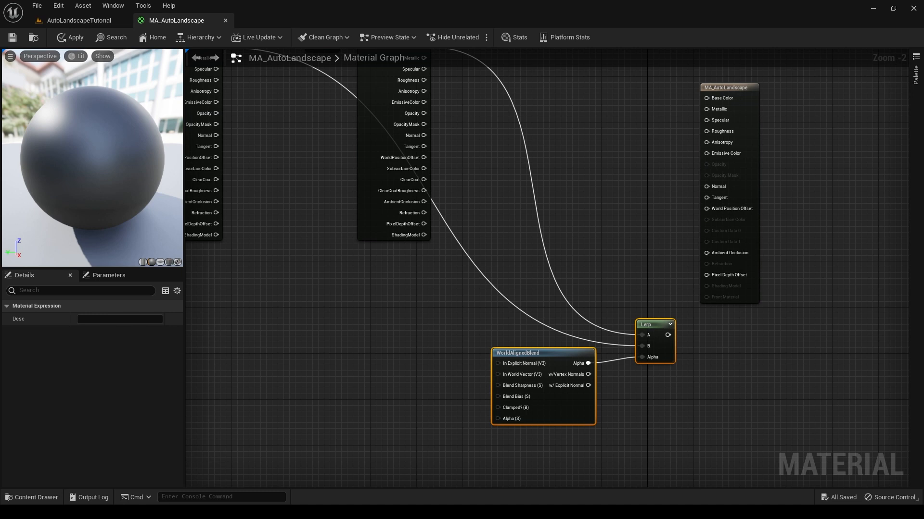
Add a ScalarParameter named GreenGrass_S and place it below and before the WorldAlignedBlend node.
{"action": "right_click_drag", "start_coordinate": [740, 347], "coordinate": [729, 198]}
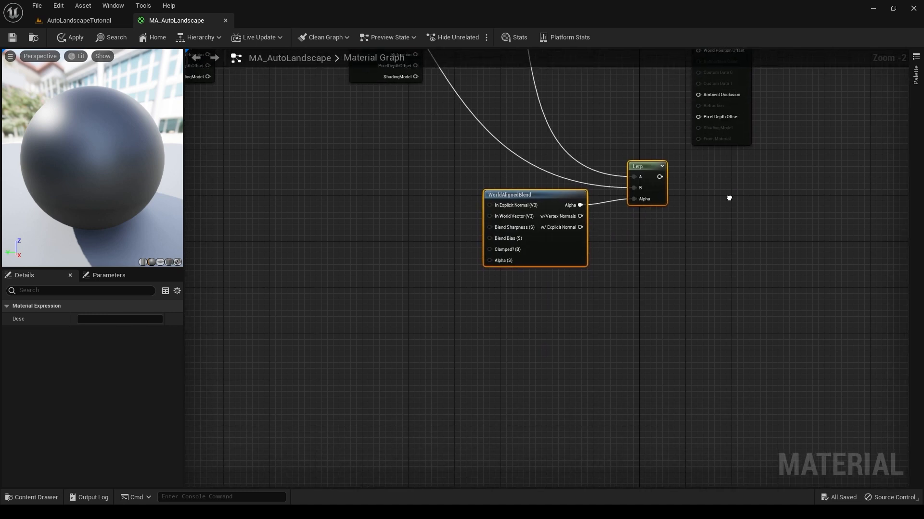
{"action": "right_click", "coordinate": [516, 320]}
{"action": "type", "text": "Scalar"}
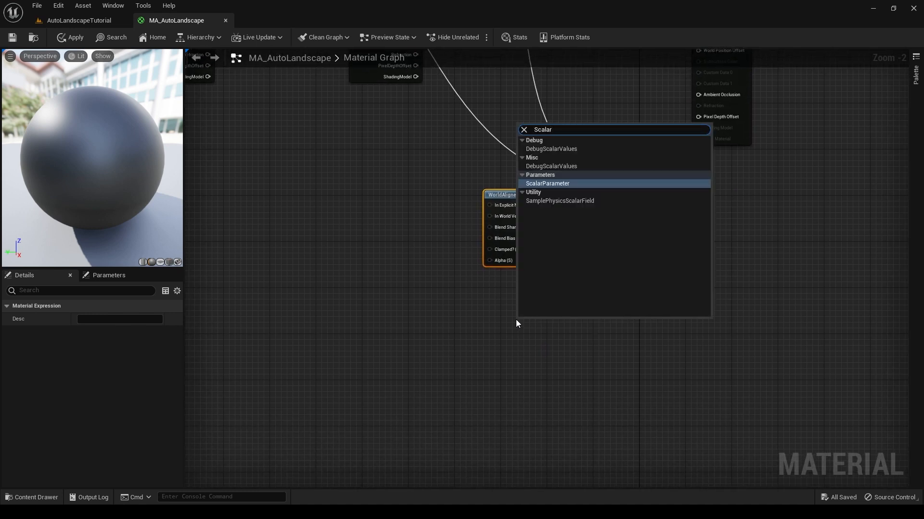
{"action": "left_click", "coordinate": [567, 185]}
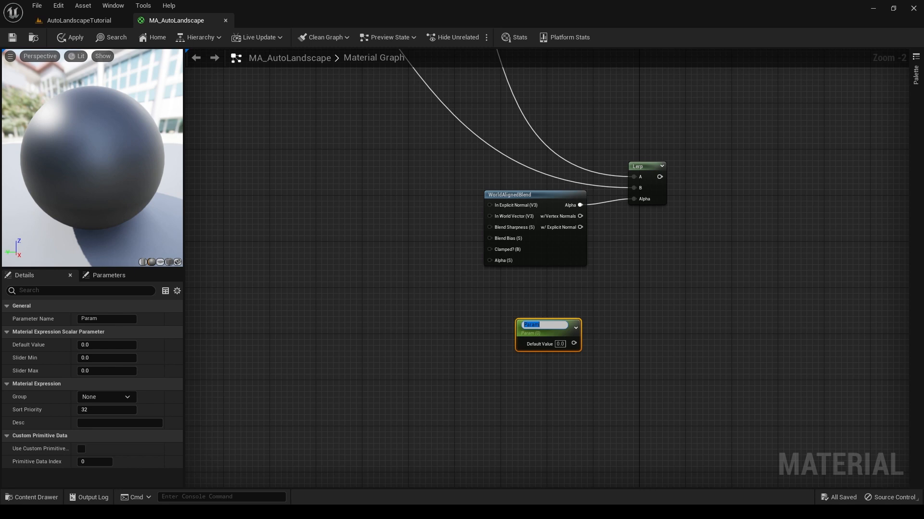
{"action": "type", "text": "GreenGrass"}
{"action": "type", "text": "_S"}
{"action": "key", "text": "Return"}
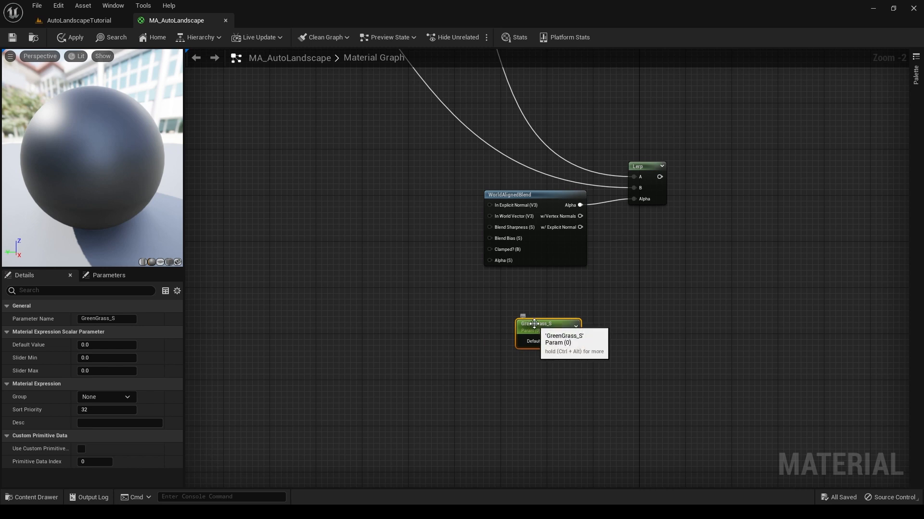
{"action": "left_click_drag", "start_coordinate": [534, 324], "coordinate": [405, 288]}
Duplicate the GreenGrass_S parameter, place the copy directly below it, and rename the copy GreenGrass_B.
{"action": "key", "text": "ctrl+w"}
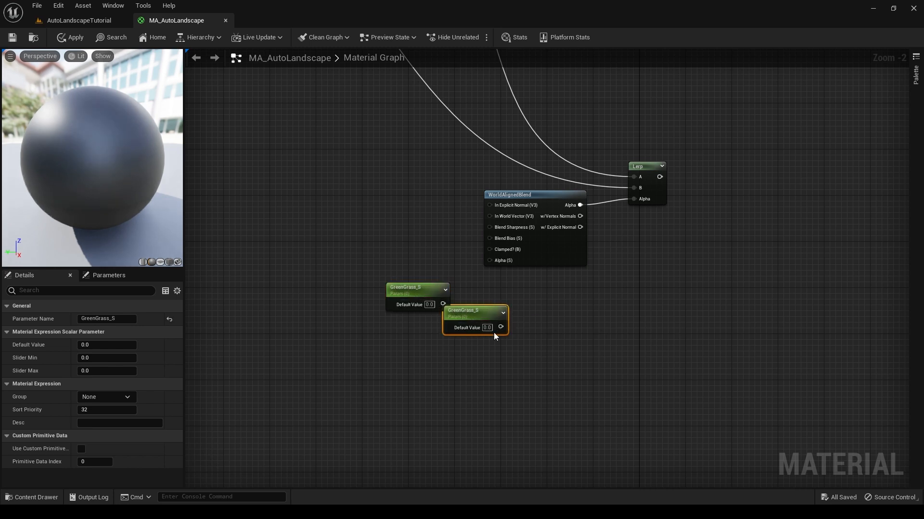
{"action": "left_click_drag", "start_coordinate": [477, 308], "coordinate": [420, 331]}
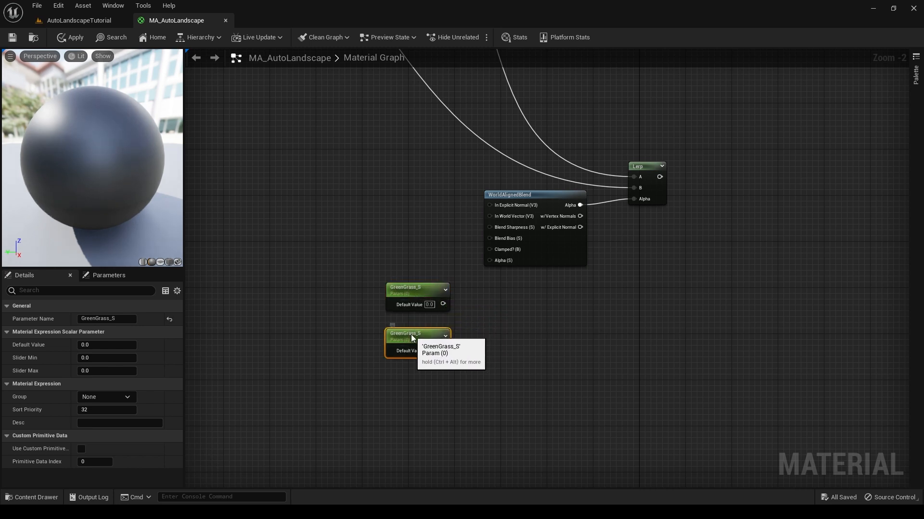
{"action": "double_click", "coordinate": [411, 335]}
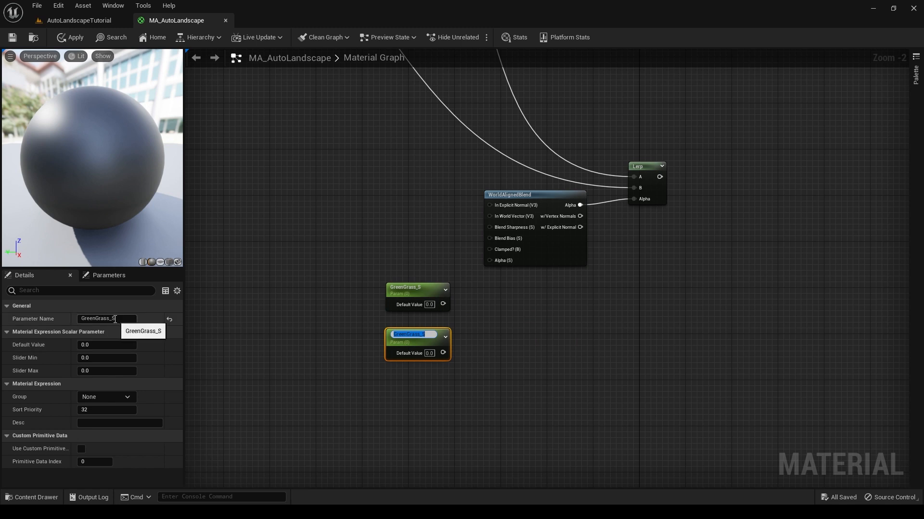
{"action": "left_click_drag", "start_coordinate": [115, 319], "coordinate": [112, 320]}
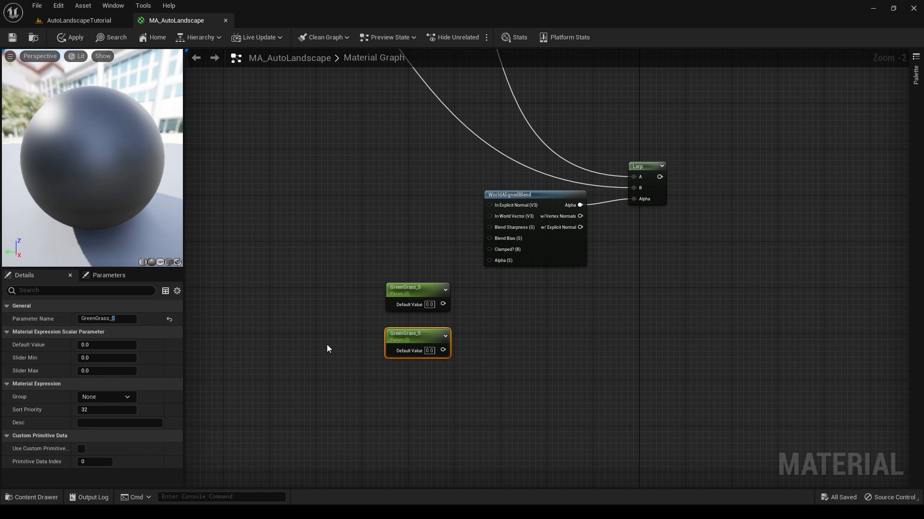
{"action": "double_click", "coordinate": [122, 319]}
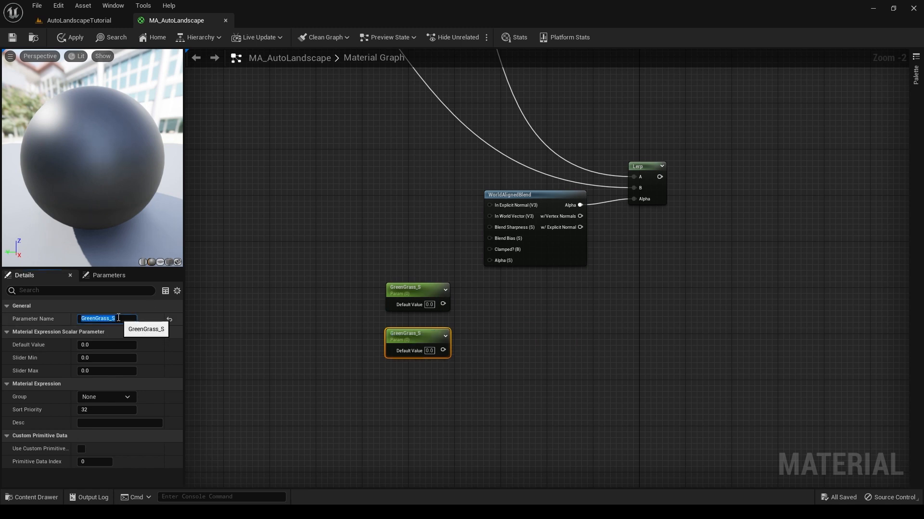
{"action": "left_click", "coordinate": [123, 318]}
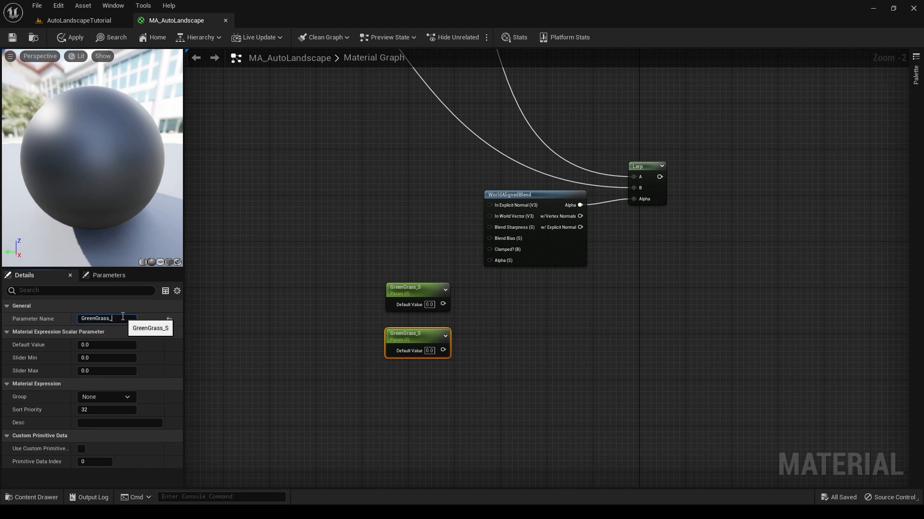
{"action": "key", "text": "Return"}
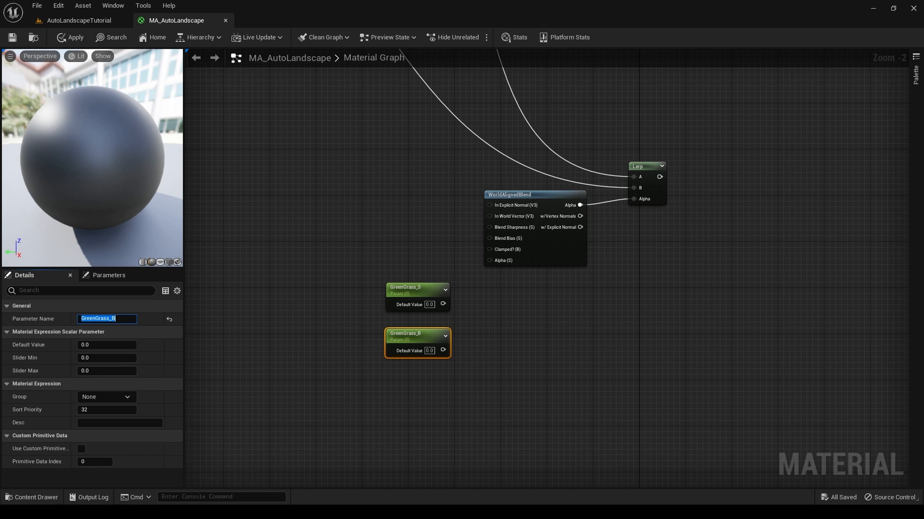
Connect GreenGrass_S to WorldAlignedBlend's Blend Sharpness input and set its default value to 30.
{"action": "left_click_drag", "start_coordinate": [443, 304], "coordinate": [450, 348]}
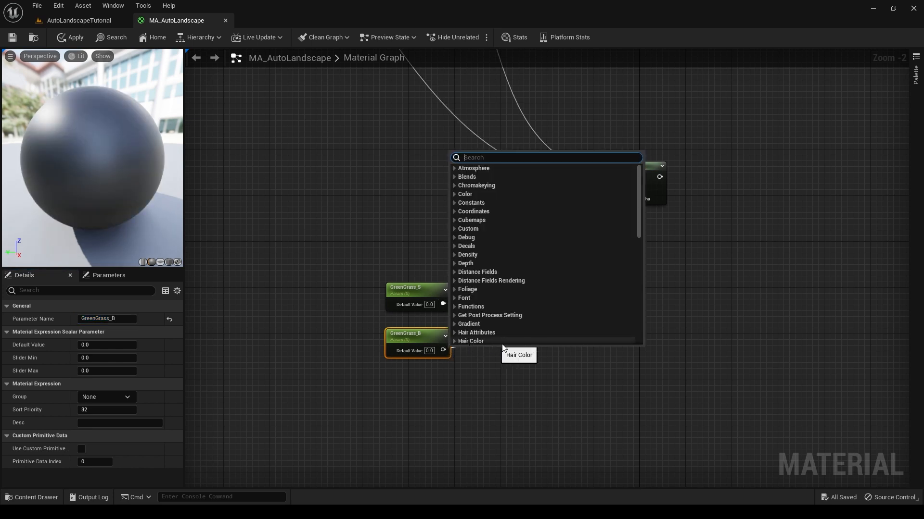
{"action": "key", "text": "Escape"}
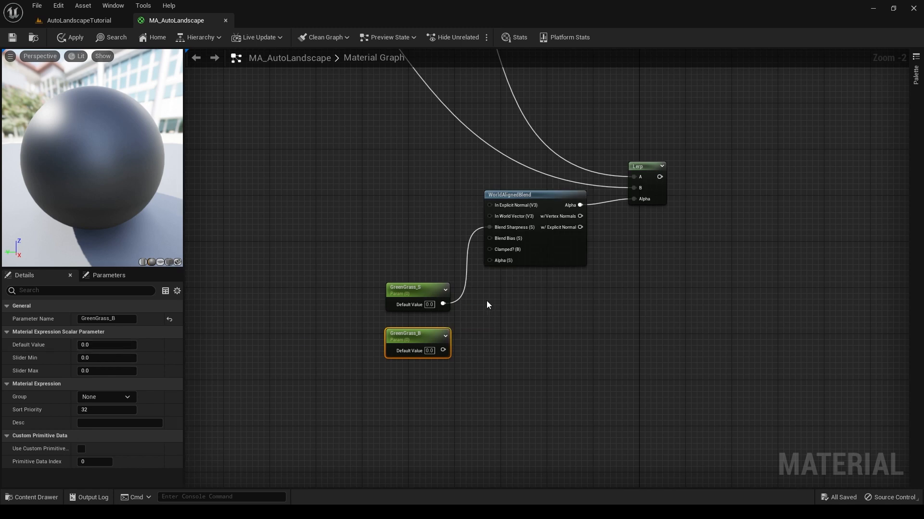
{"action": "left_click", "coordinate": [417, 289]}
{"action": "left_click", "coordinate": [106, 344]}
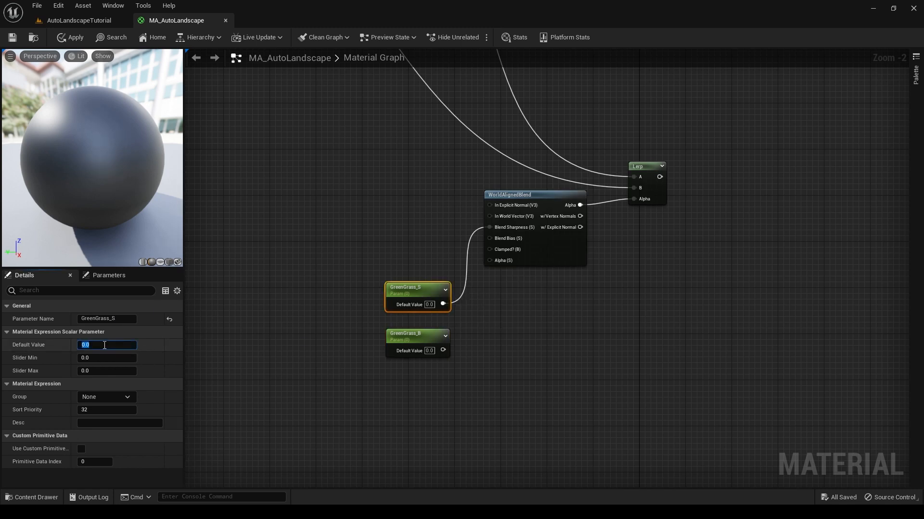
{"action": "type", "text": "30"}
{"action": "key", "text": "Return"}
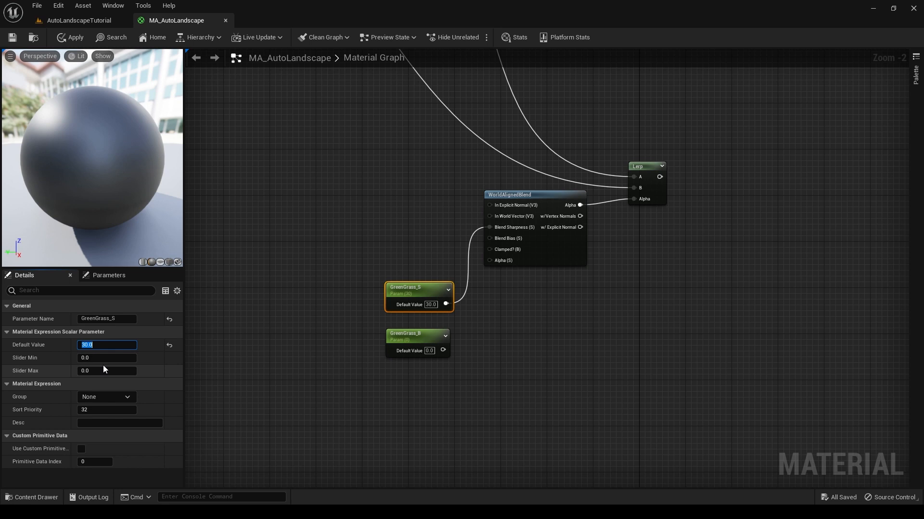
Set the default value of the GreenGrass_B parameter to -10.
{"action": "left_click", "coordinate": [413, 337]}
{"action": "left_click", "coordinate": [97, 345]}
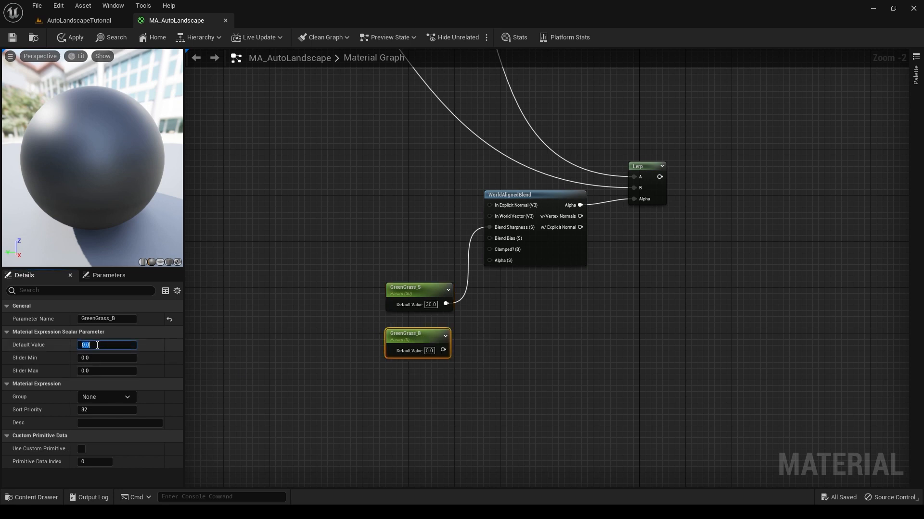
{"action": "type", "text": "-10"}
{"action": "key", "text": "Return"}
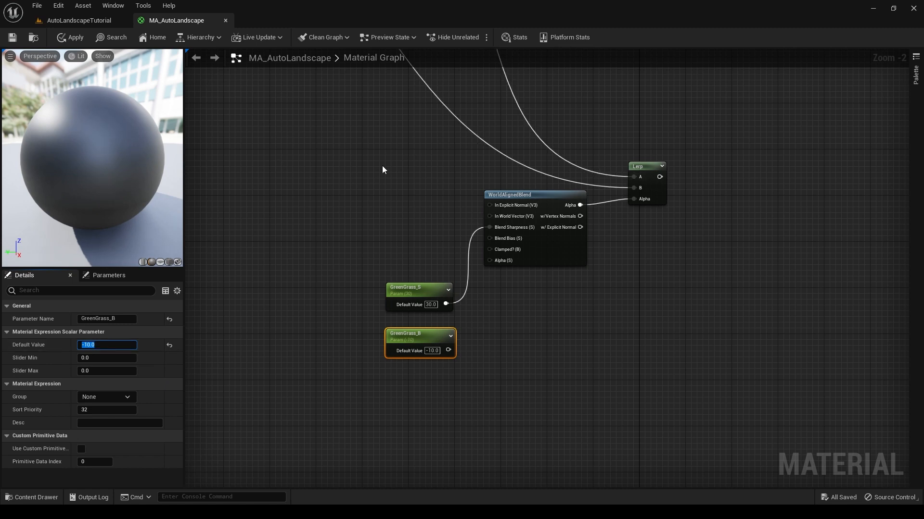
Move the material output beside the Lerp, feeding Lerp into Base Color and GreenGrass_B into WorldAlignedBlend's Blend Bias.
{"action": "right_click_drag", "start_coordinate": [513, 170], "coordinate": [220, 254]}
{"action": "right_click_drag", "start_coordinate": [425, 143], "coordinate": [443, 261]}
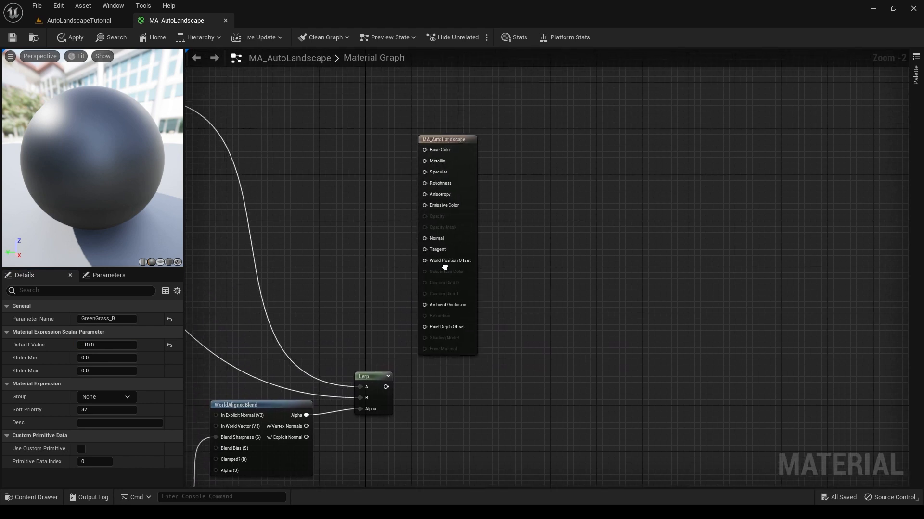
{"action": "left_click_drag", "start_coordinate": [447, 142], "coordinate": [454, 377]}
{"action": "left_click_drag", "start_coordinate": [550, 324], "coordinate": [510, 437]}
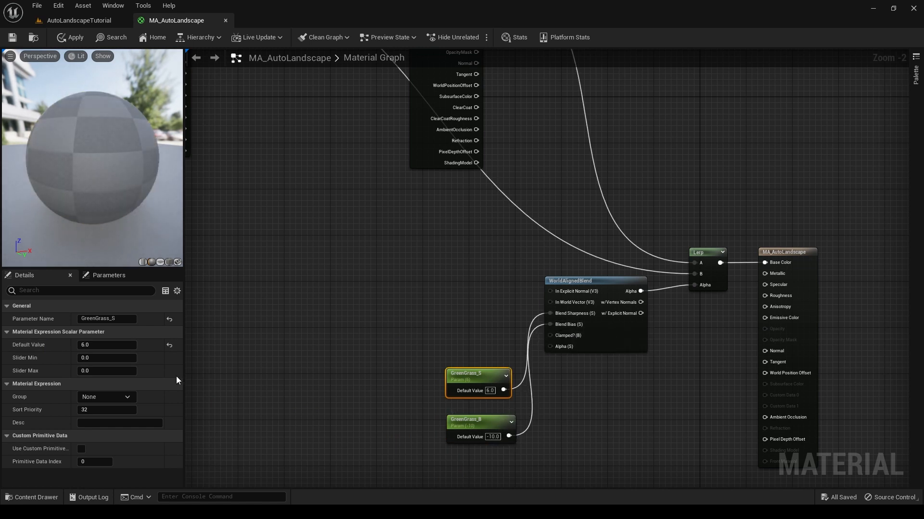
Try 0 and -10 as the default value of GreenGrass_S to test the blend sharpness.
{"action": "left_click", "coordinate": [106, 345]}
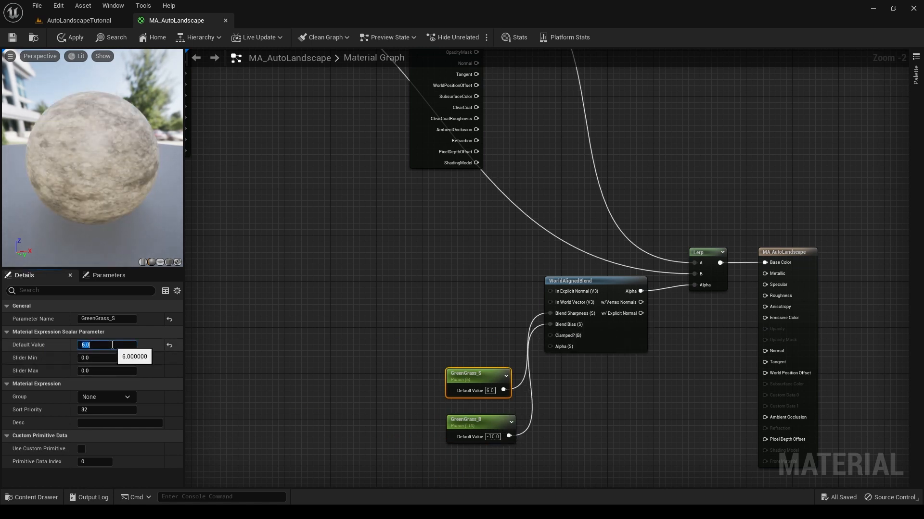
{"action": "type", "text": "0"}
{"action": "key", "text": "Return"}
{"action": "type", "text": "10"}
{"action": "key", "text": "Return"}
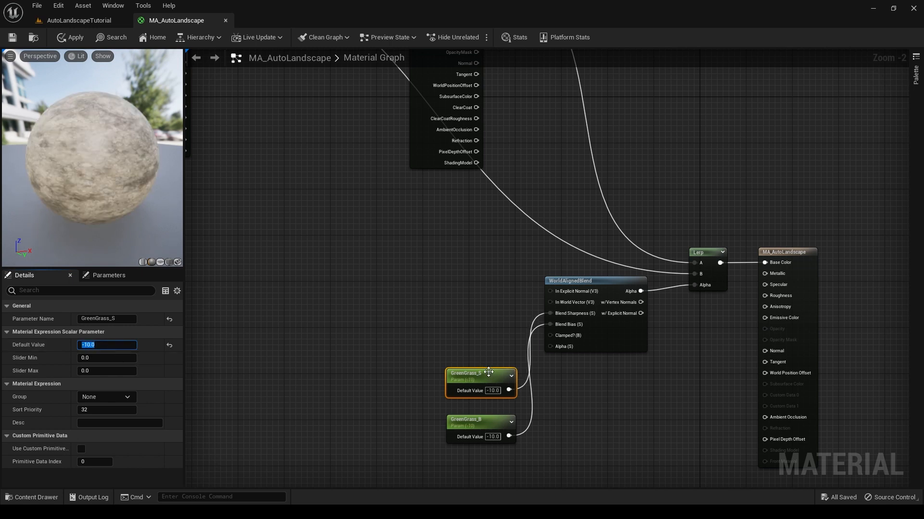
Try 0, 5, 3 and 2 as the default value of GreenGrass_B to test the blend bias.
{"action": "left_click", "coordinate": [469, 421]}
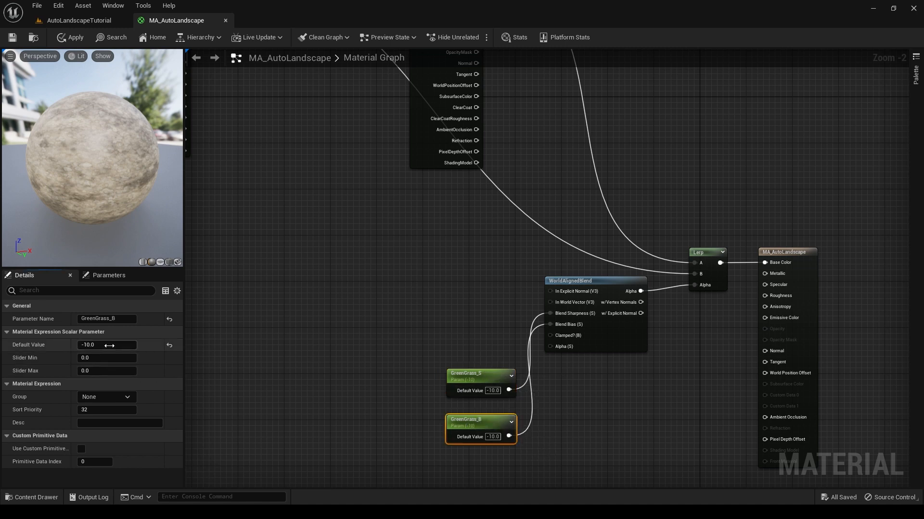
{"action": "left_click", "coordinate": [110, 345]}
{"action": "type", "text": "0"}
{"action": "key", "text": "Return"}
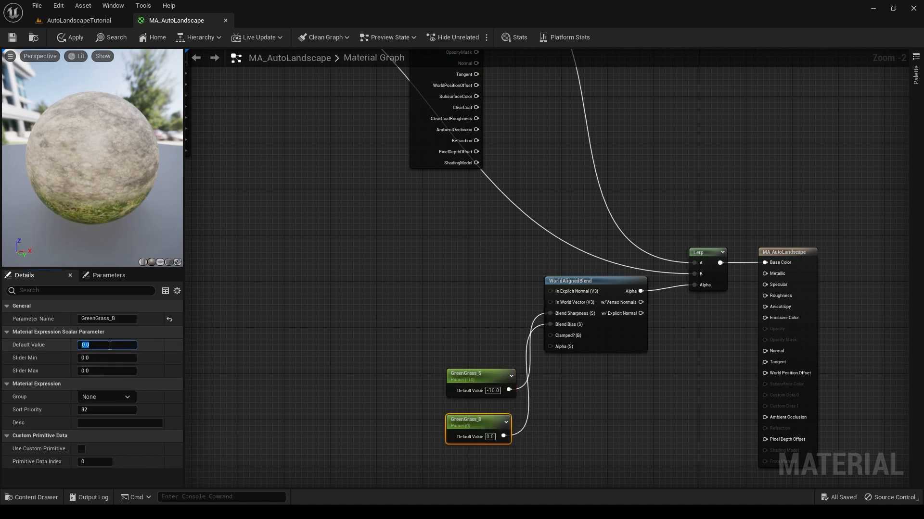
{"action": "type", "text": "5"}
{"action": "key", "text": "Return"}
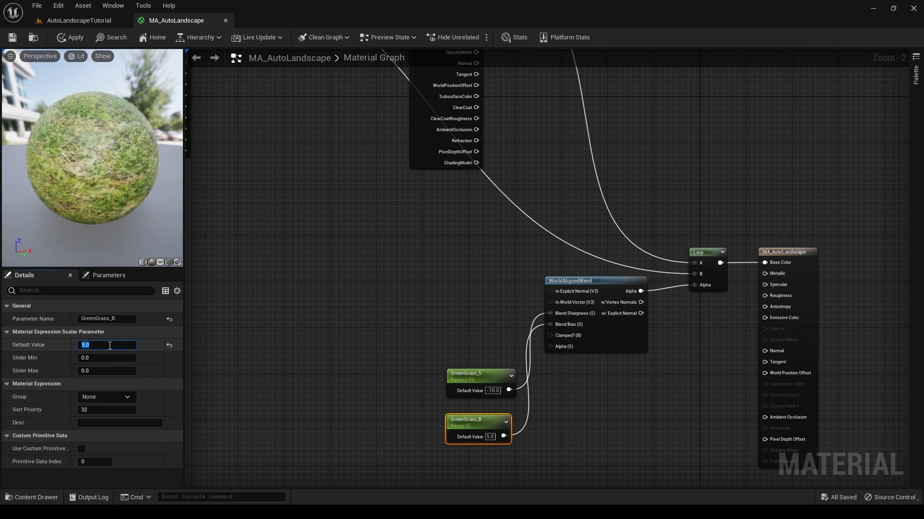
{"action": "type", "text": "3"}
{"action": "key", "text": "Return"}
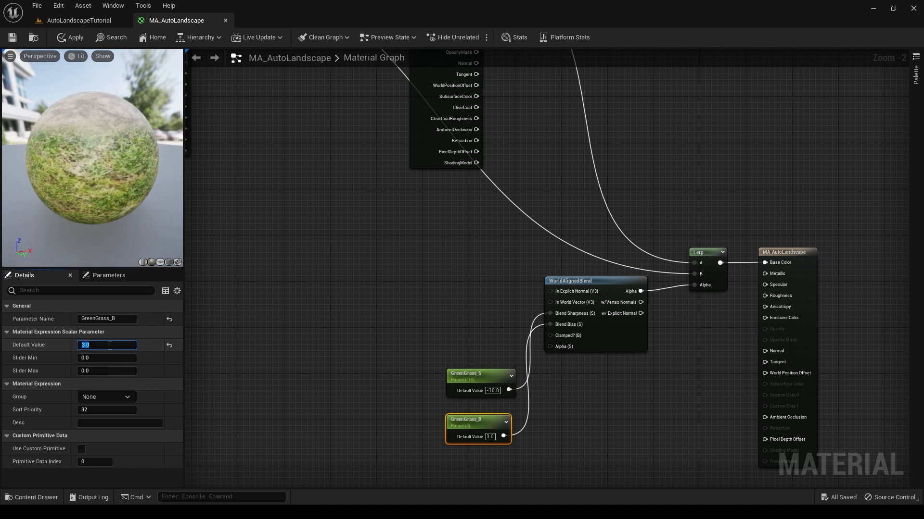
{"action": "type", "text": "2"}
{"action": "key", "text": "Return"}
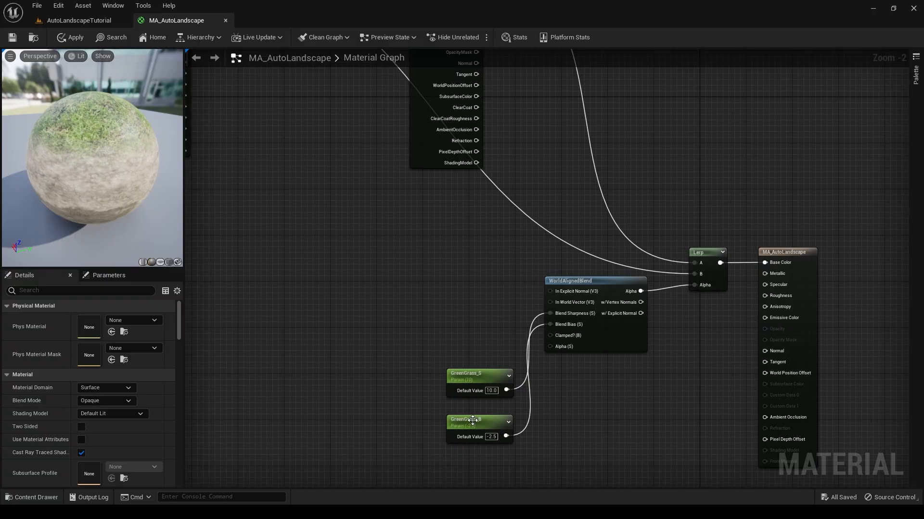
Review both blend parameters, try 15 as GreenGrass_S's default value, and set it back to 10.
{"action": "left_click", "coordinate": [475, 419]}
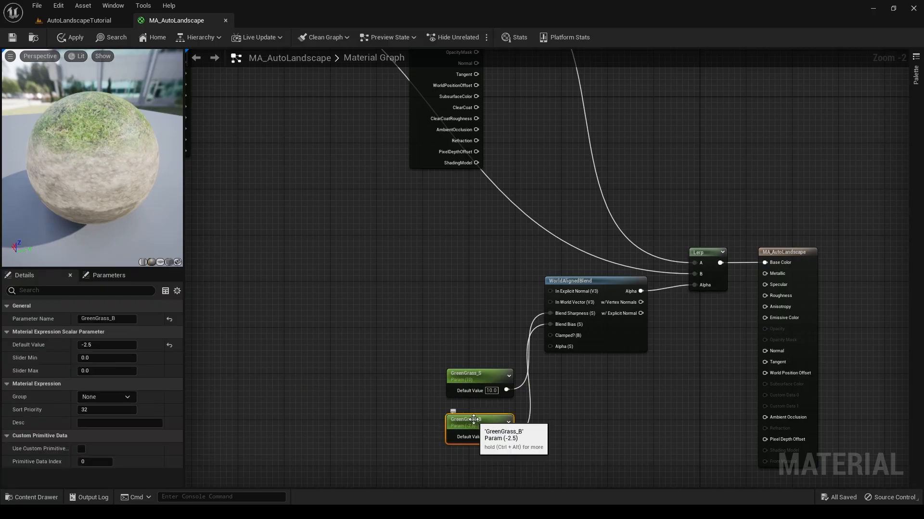
{"action": "left_click", "coordinate": [463, 375]}
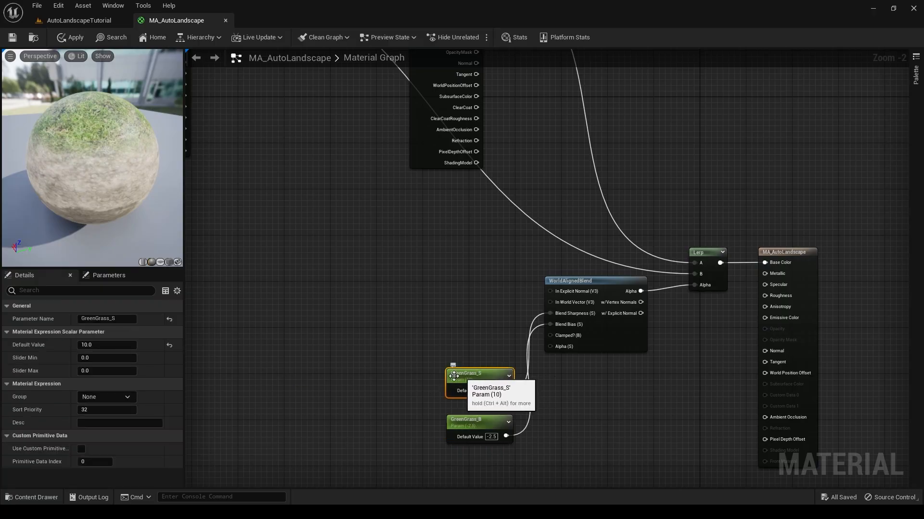
{"action": "left_click", "coordinate": [487, 421]}
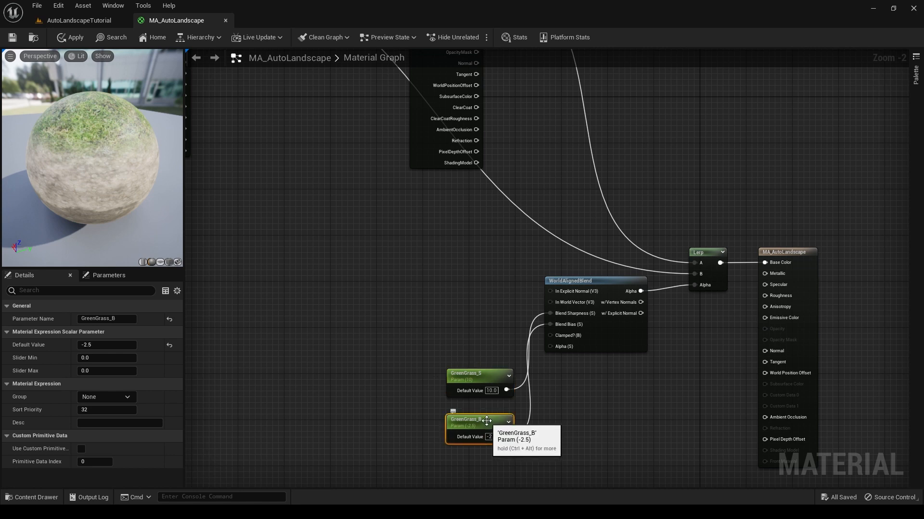
{"action": "left_click", "coordinate": [469, 373]}
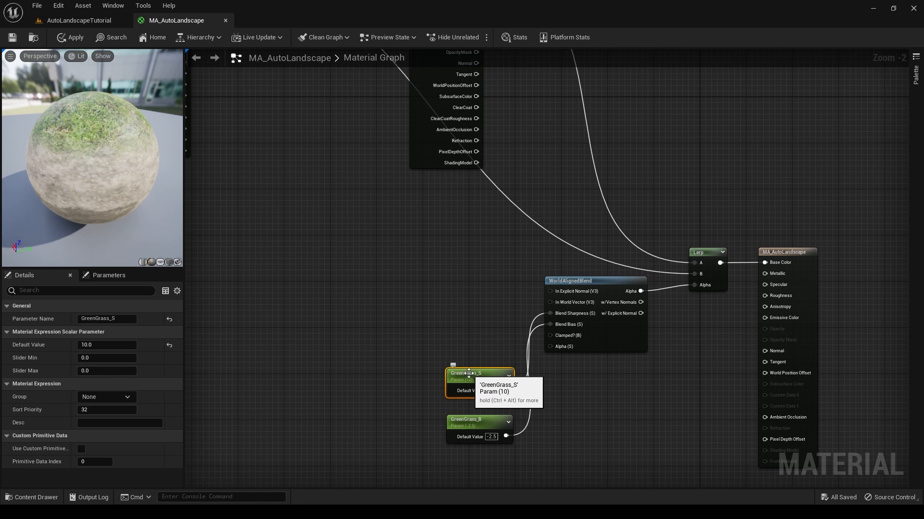
{"action": "left_click", "coordinate": [108, 345]}
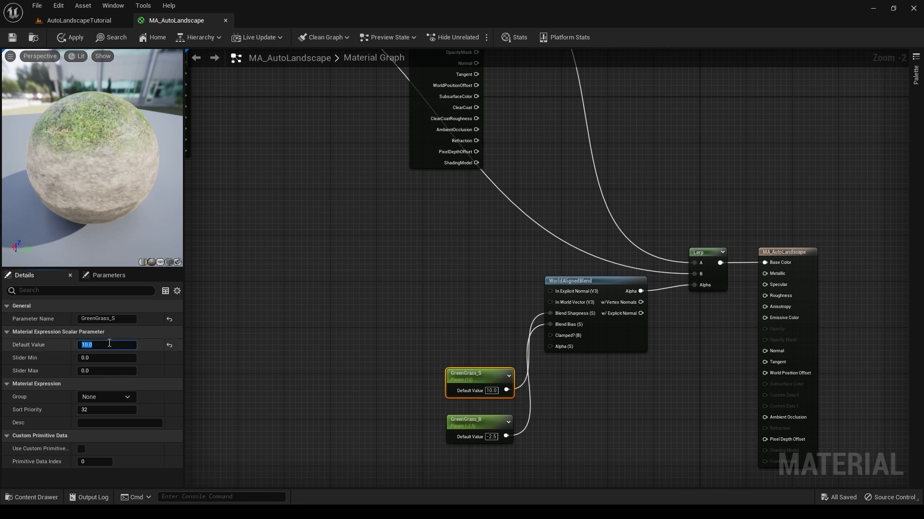
{"action": "type", "text": "15"}
{"action": "key", "text": "Return"}
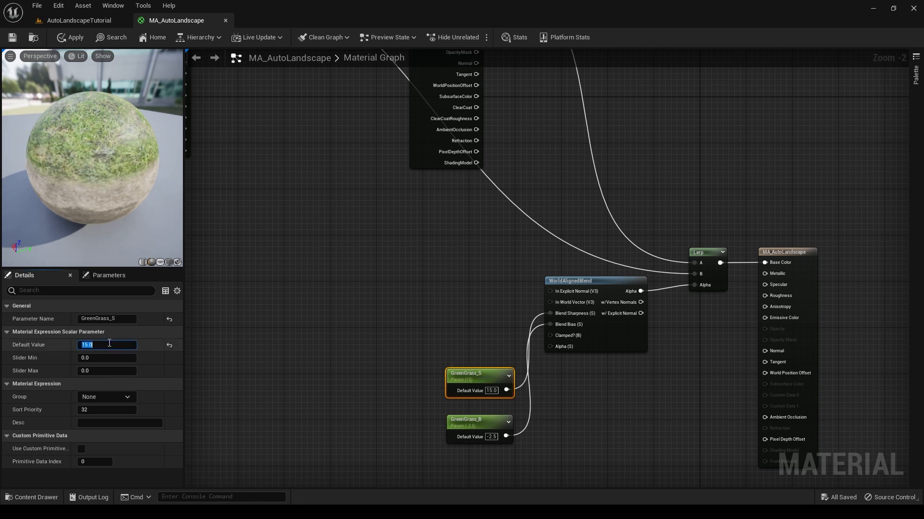
{"action": "type", "text": "10"}
{"action": "key", "text": "Return"}
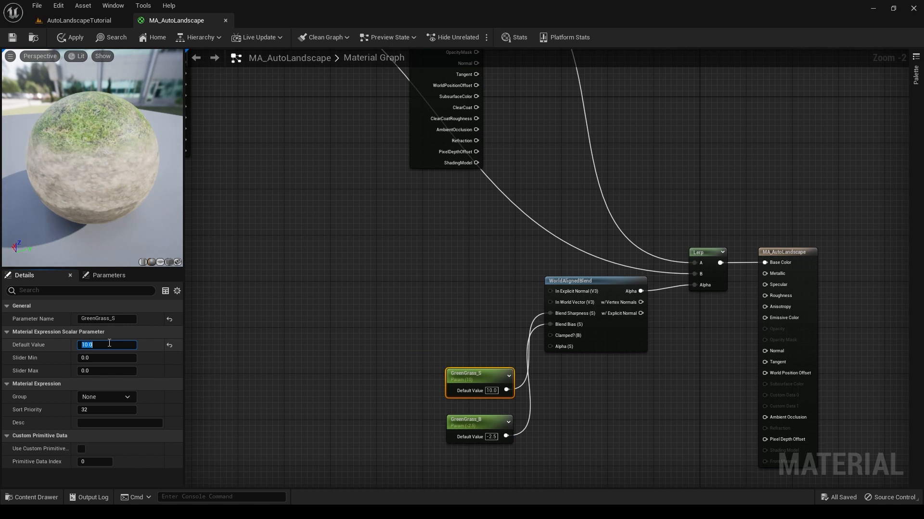
Deselect the parameter node and switch to the AutoLandscapeTutorial level.
{"action": "left_click", "coordinate": [352, 332]}
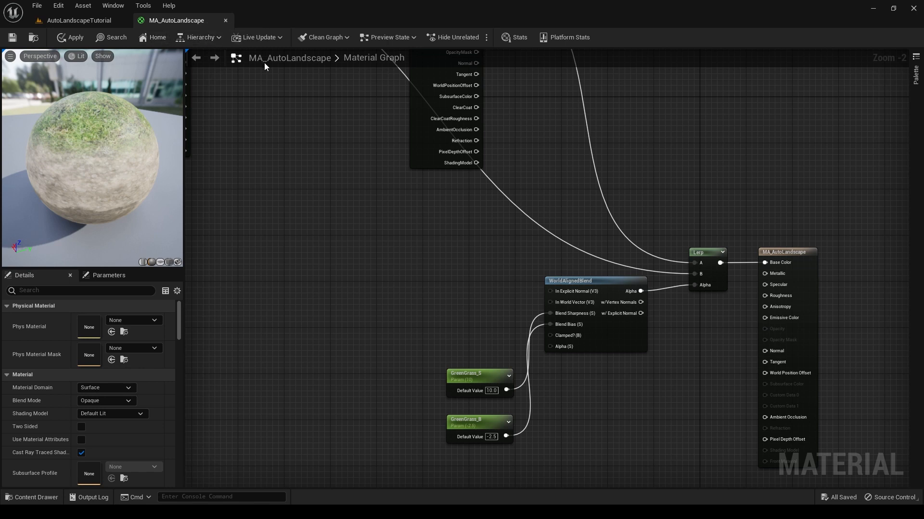
{"action": "left_click", "coordinate": [91, 21]}
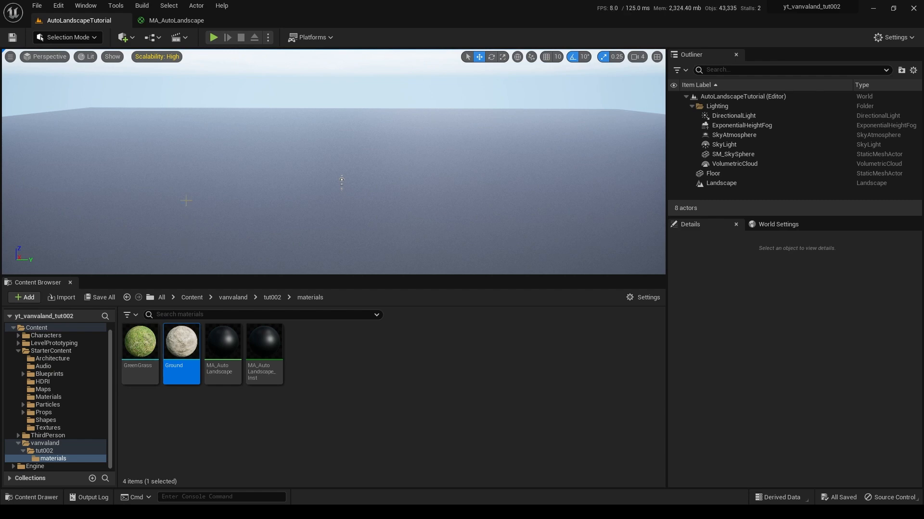
Add two LinearInterpolate nodes to the MA_AutoLandscape material graph, above the existing base color Lerp.
{"action": "left_click", "coordinate": [175, 20]}
{"action": "right_click_drag", "start_coordinate": [507, 258], "coordinate": [466, 250]}
{"action": "scroll", "coordinate": [379, 273], "scroll_direction": "down", "scroll_amount": 2}
{"action": "scroll", "coordinate": [380, 273], "scroll_direction": "down", "scroll_amount": 1}
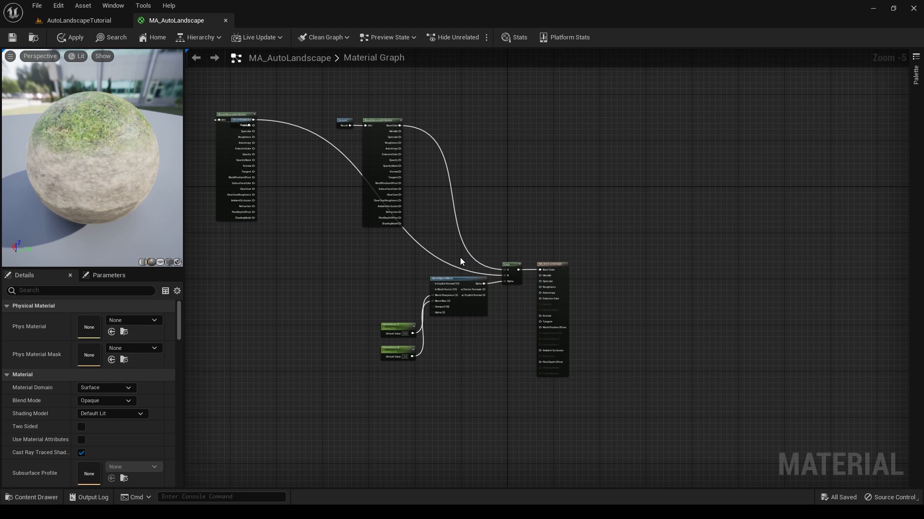
{"action": "right_click", "coordinate": [489, 194]}
{"action": "type", "text": "Lerp"}
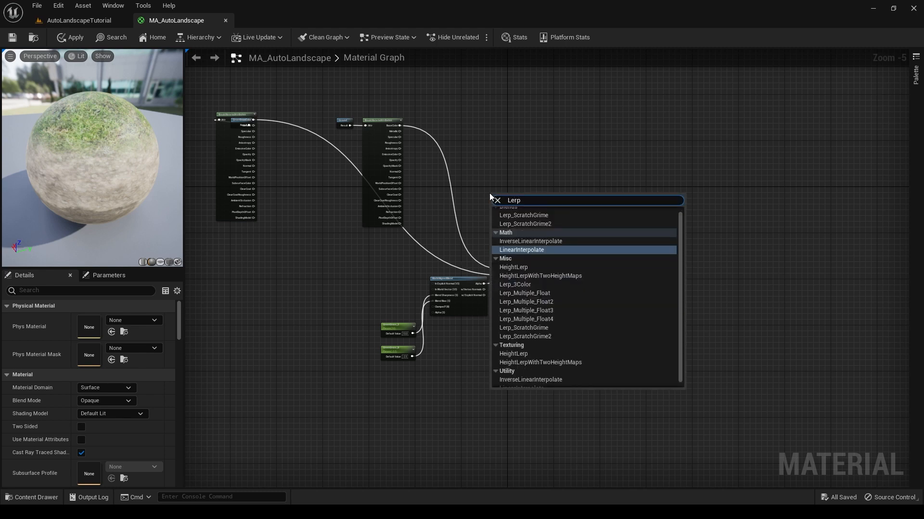
{"action": "key", "text": "Return"}
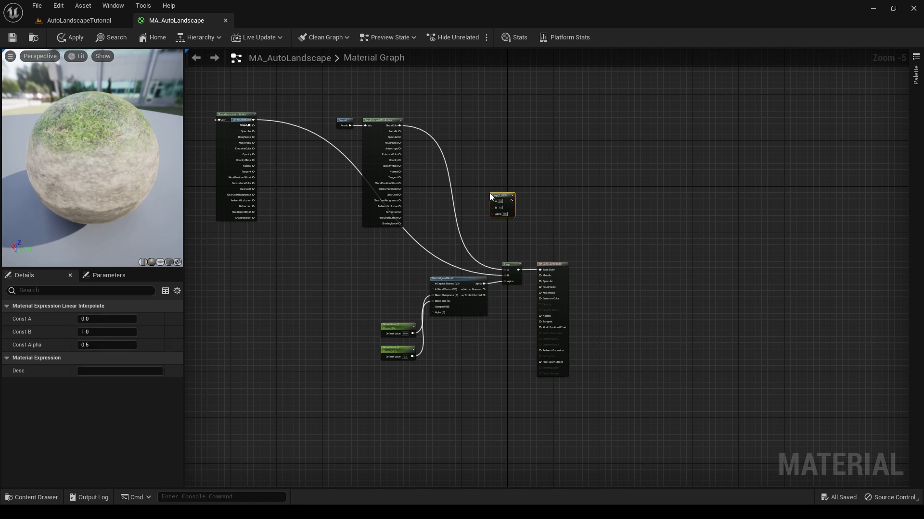
{"action": "right_click", "coordinate": [539, 203]}
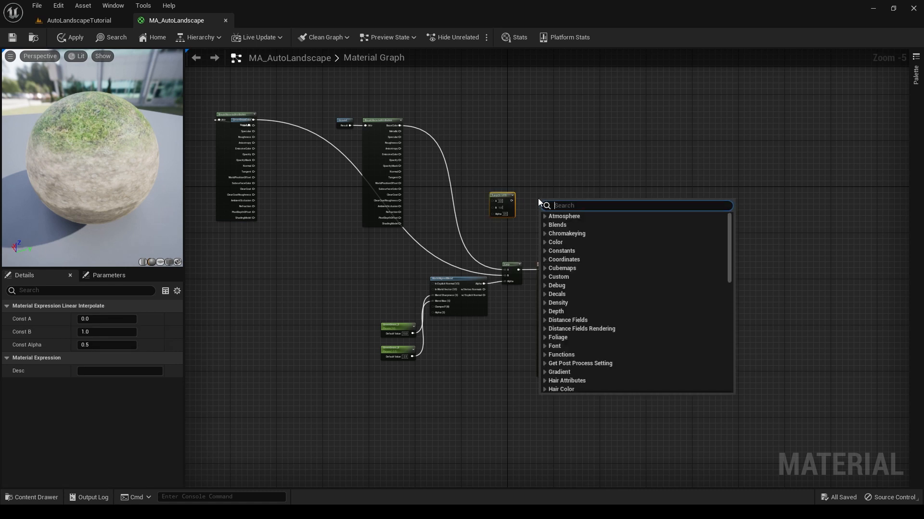
{"action": "type", "text": "Lerp"}
{"action": "key", "text": "Return"}
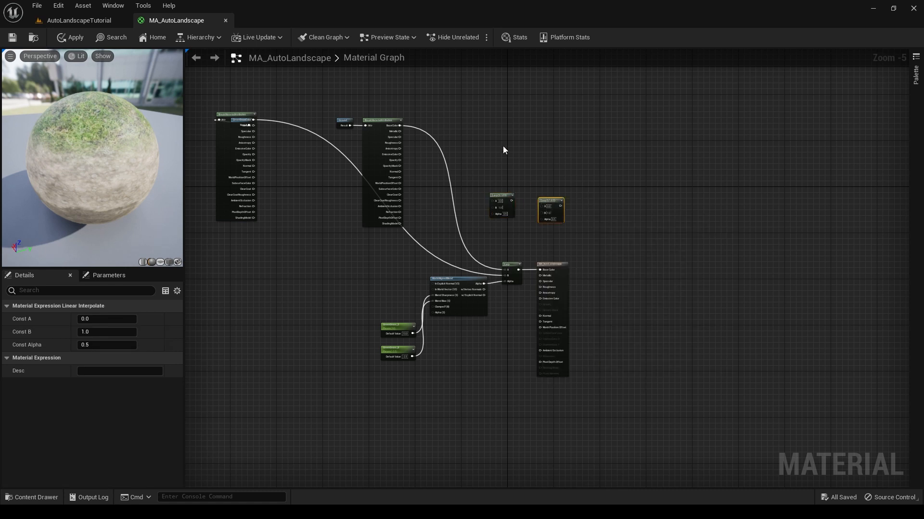
Place the first new Lerp beside the Ground attributes node and connect Ground's Normal to A and GreenGrass's Normal to B.
{"action": "left_click_drag", "start_coordinate": [496, 193], "coordinate": [379, 262]}
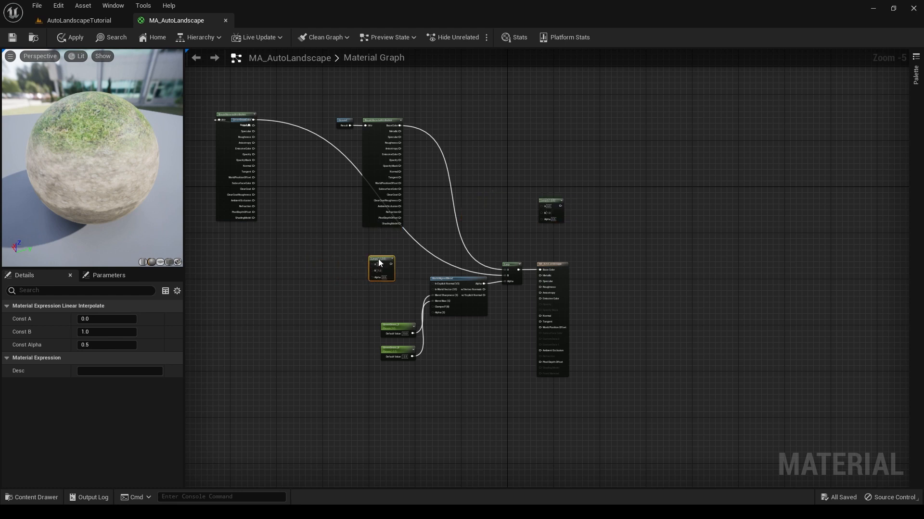
{"action": "left_click_drag", "start_coordinate": [443, 237], "coordinate": [489, 192]}
{"action": "scroll", "coordinate": [309, 172], "scroll_direction": "up", "scroll_amount": 1}
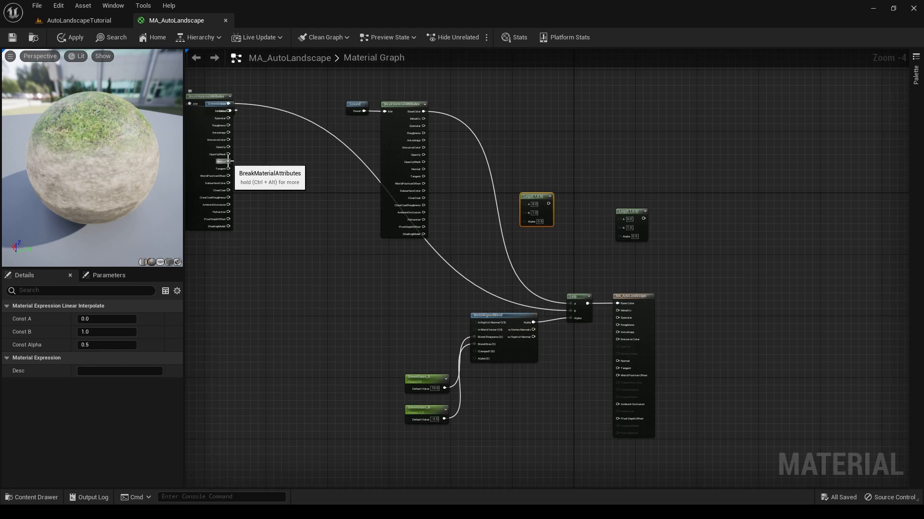
{"action": "left_click_drag", "start_coordinate": [229, 161], "coordinate": [524, 214]}
{"action": "left_click_drag", "start_coordinate": [424, 169], "coordinate": [524, 204]}
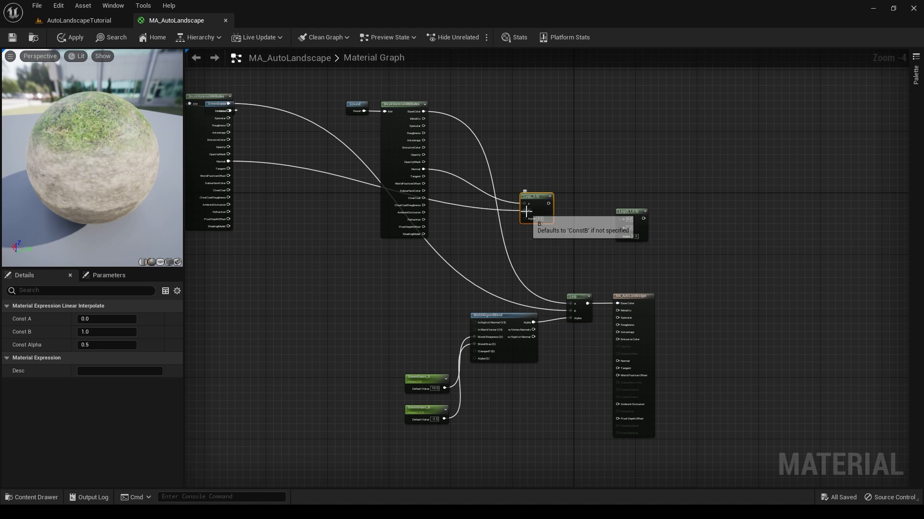
{"action": "right_click", "coordinate": [526, 212]}
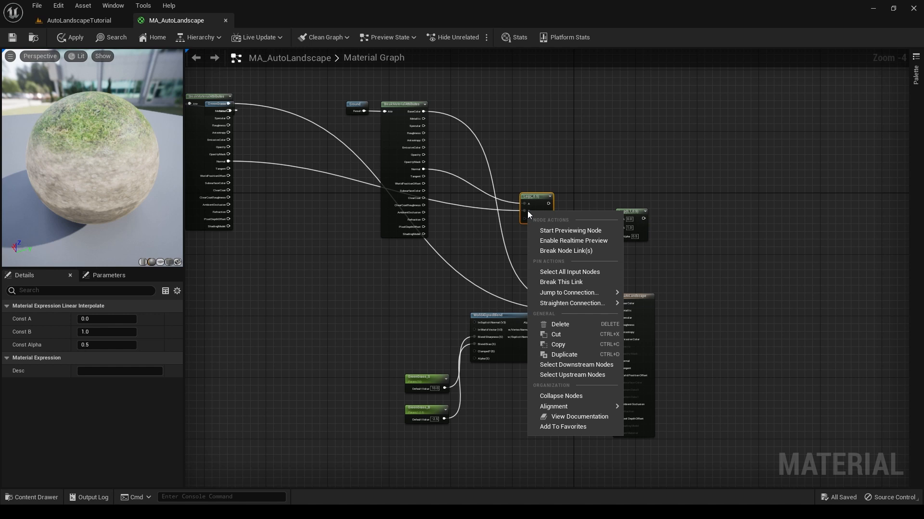
{"action": "left_click", "coordinate": [542, 159]}
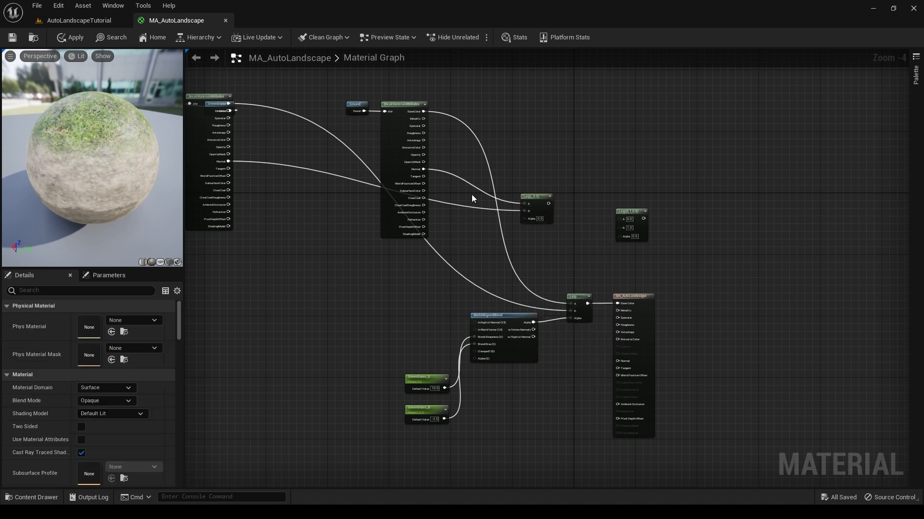
Place the second new Lerp below the normal Lerp and connect Ground's Roughness to A and GreenGrass's Roughness to B.
{"action": "left_click_drag", "start_coordinate": [630, 213], "coordinate": [534, 238]}
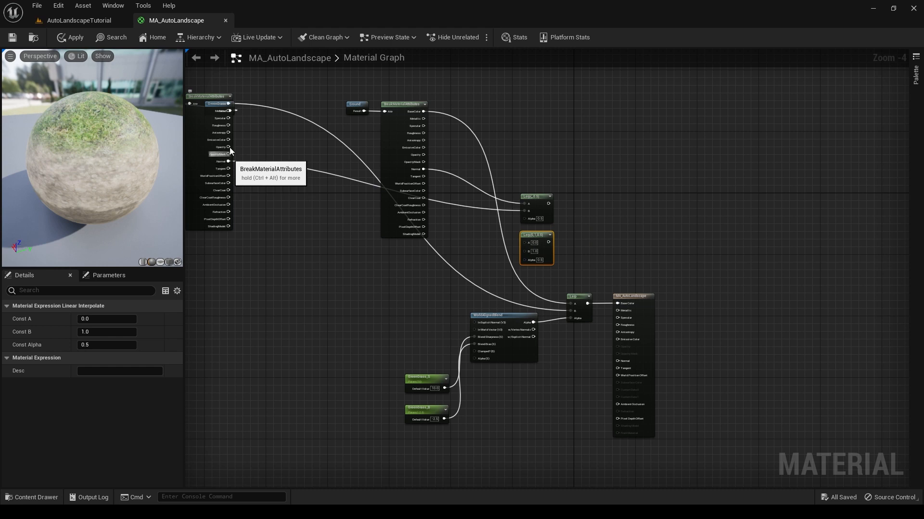
{"action": "scroll", "coordinate": [231, 140], "scroll_direction": "up", "scroll_amount": 2}
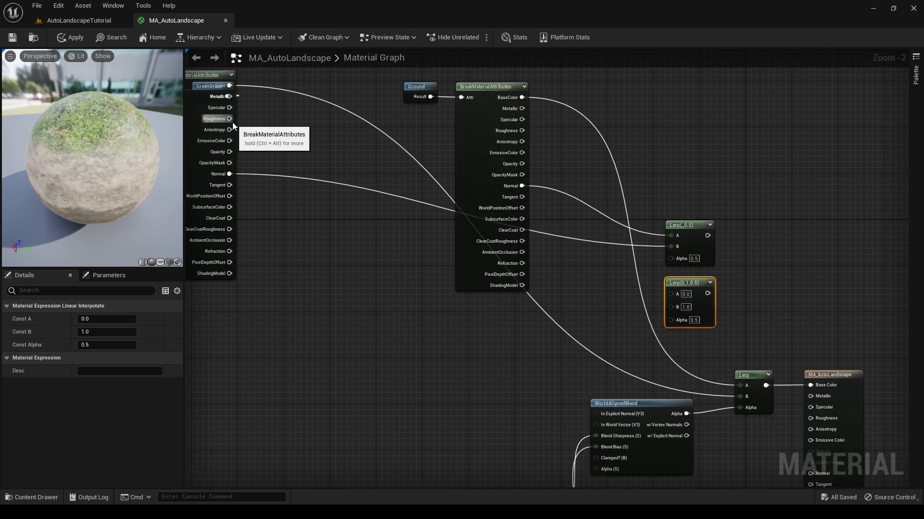
{"action": "left_click_drag", "start_coordinate": [230, 119], "coordinate": [671, 305]}
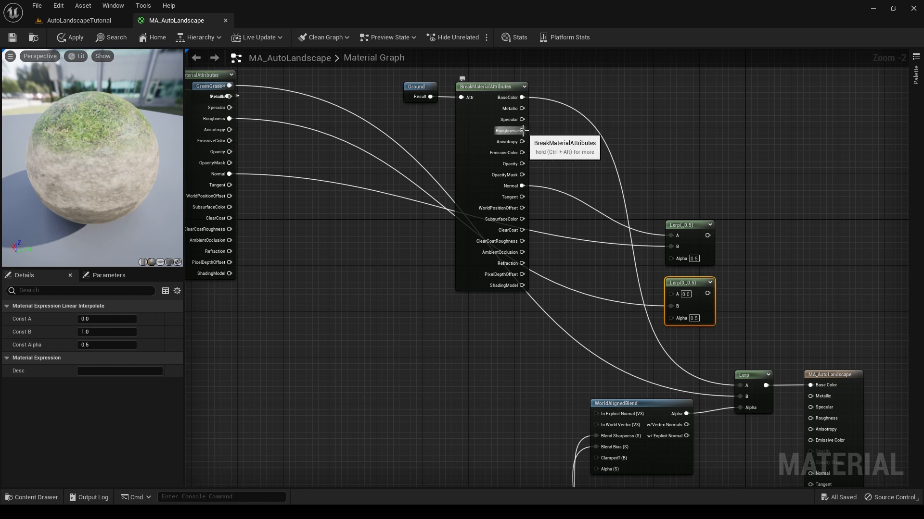
{"action": "left_click_drag", "start_coordinate": [522, 130], "coordinate": [672, 294]}
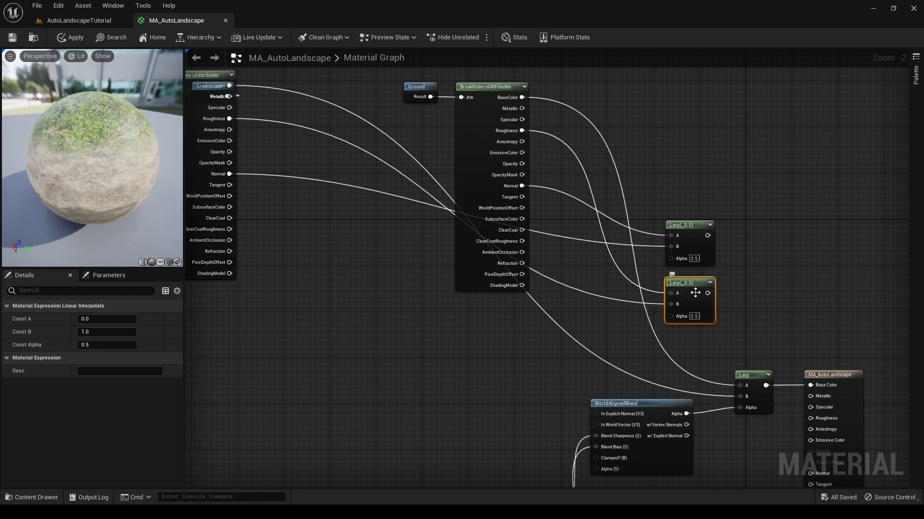
Connect WorldAlignedBlend's Alpha output to the normal Lerp's Alpha and its w/ Explicit Normal output to the roughness Lerp's Alpha.
{"action": "right_click_drag", "start_coordinate": [769, 295], "coordinate": [713, 263]}
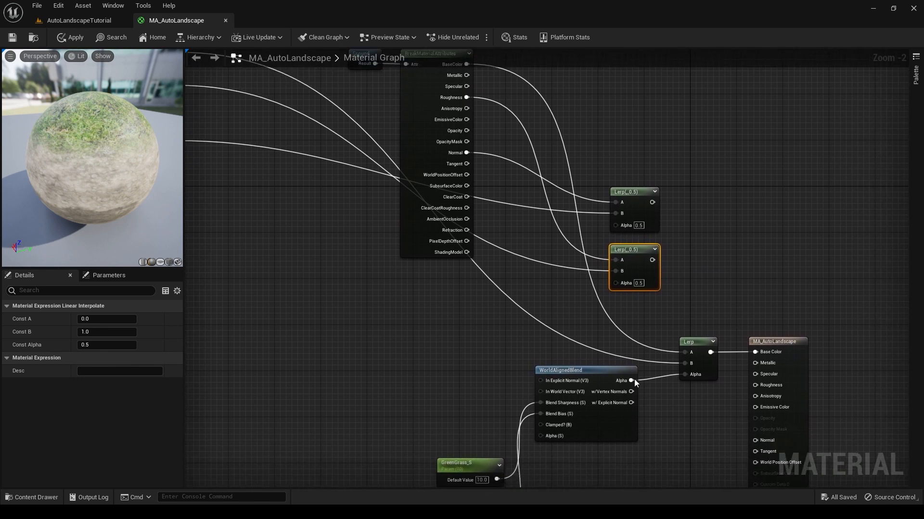
{"action": "left_click_drag", "start_coordinate": [632, 380], "coordinate": [615, 227]}
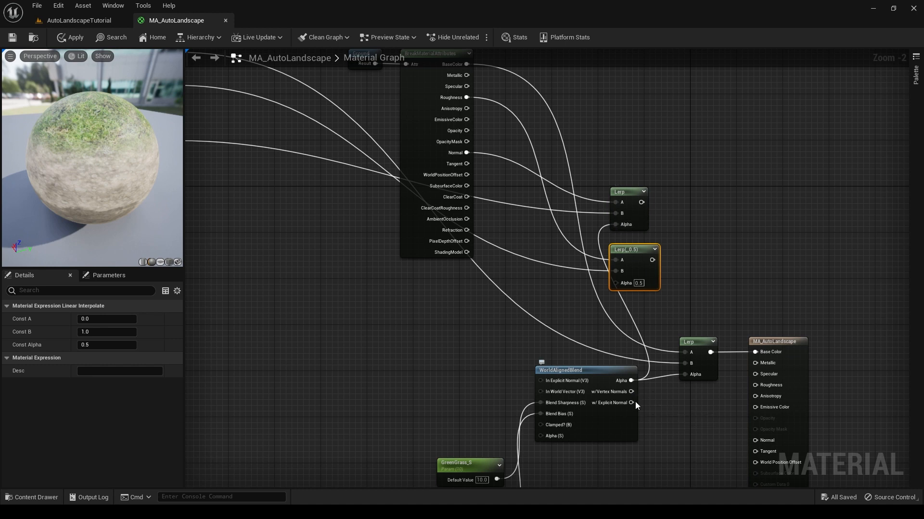
{"action": "mouse_move", "coordinate": [633, 403]}
{"action": "left_click_drag", "start_coordinate": [633, 402], "coordinate": [616, 284]}
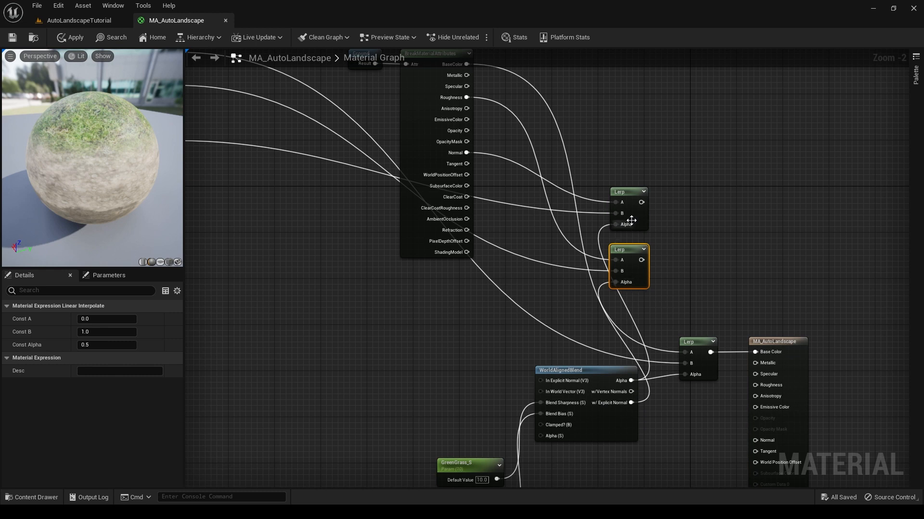
Connect the normal Lerp to the material's Normal input and the roughness Lerp to its Roughness input.
{"action": "left_click_drag", "start_coordinate": [641, 202], "coordinate": [759, 439]}
{"action": "left_click_drag", "start_coordinate": [639, 260], "coordinate": [760, 353]}
{"action": "scroll", "coordinate": [760, 293], "scroll_direction": "down", "scroll_amount": 2}
{"action": "right_click_drag", "start_coordinate": [760, 353], "coordinate": [697, 279]}
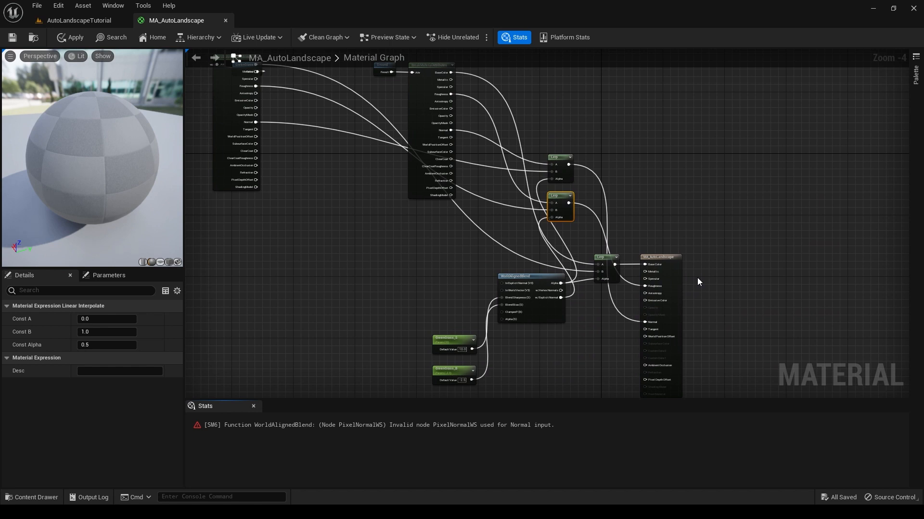
Swap the blend outputs: feed w/ Explicit Normal into the normal Lerp's Alpha and WorldAlignedBlend's Alpha into the roughness Lerp's Alpha.
{"action": "left_click", "coordinate": [454, 420]}
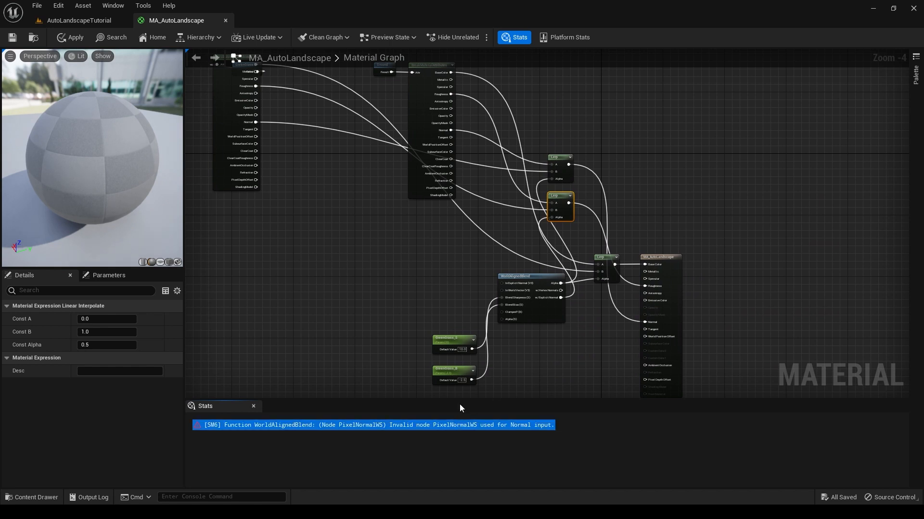
{"action": "scroll", "coordinate": [598, 235], "scroll_direction": "up", "scroll_amount": 2}
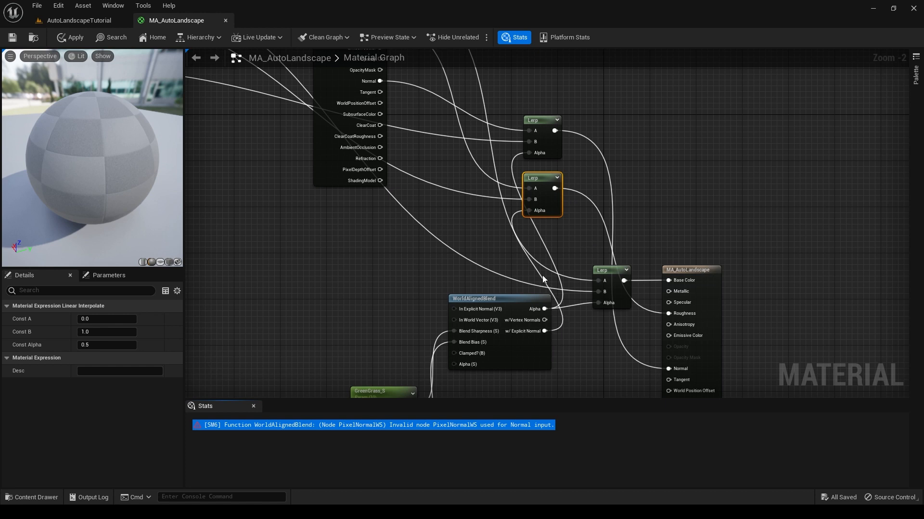
{"action": "left_click_drag", "start_coordinate": [548, 178], "coordinate": [560, 179]}
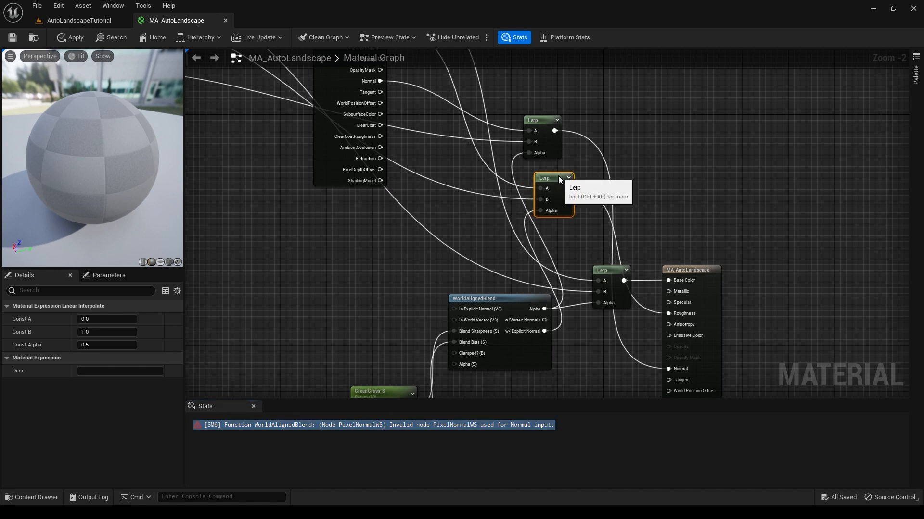
{"action": "left_click_drag", "start_coordinate": [544, 332], "coordinate": [532, 153], "text": "ctrl"}
{"action": "left_click", "coordinate": [561, 344]}
{"action": "left_click_drag", "start_coordinate": [545, 309], "coordinate": [540, 212]}
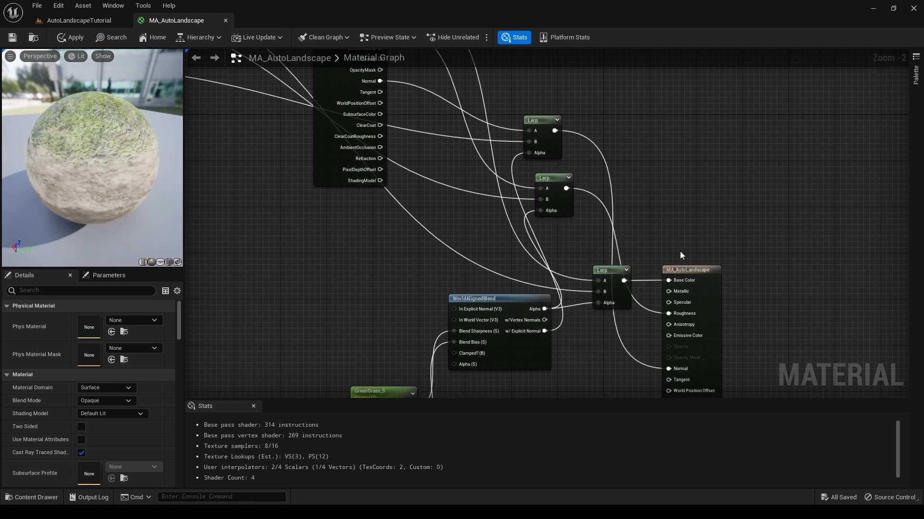
Check the blend up close on the preview sphere and save the material.
{"action": "mouse_move", "coordinate": [80, 136]}
{"action": "right_mouse_down"}
{"action": "mouse_move", "coordinate": [80, 126]}
{"action": "mouse_move", "coordinate": [83, 178]}
{"action": "mouse_move", "coordinate": [83, 140]}
{"action": "right_mouse_up"}
{"action": "left_click_drag", "start_coordinate": [82, 139], "coordinate": [84, 151]}
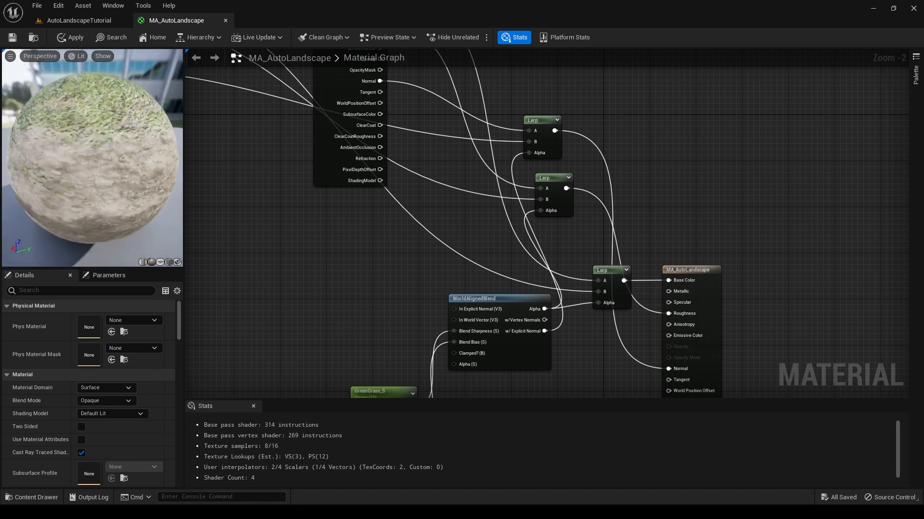
{"action": "left_click", "coordinate": [23, 42]}
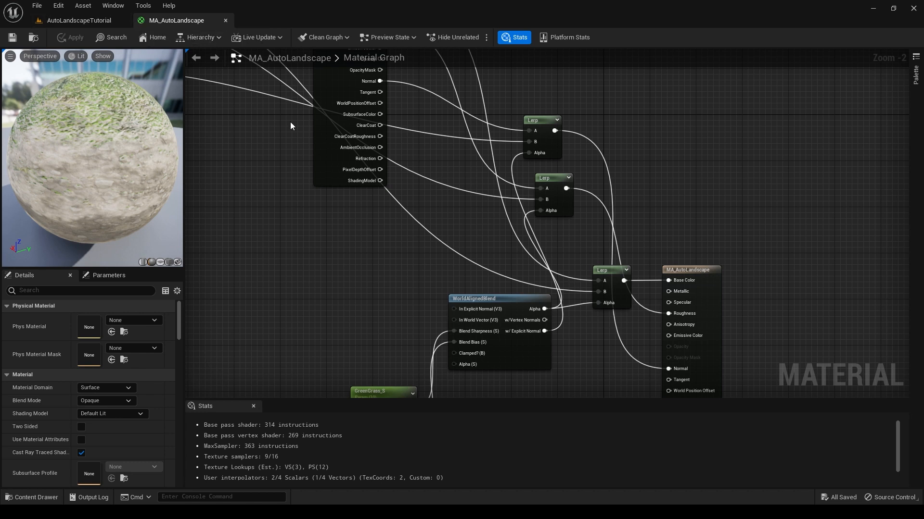
Set the default value of the GreenGrass_B bias parameter to -4.
{"action": "right_click_drag", "start_coordinate": [359, 260], "coordinate": [440, 145]}
{"action": "left_click", "coordinate": [459, 278]}
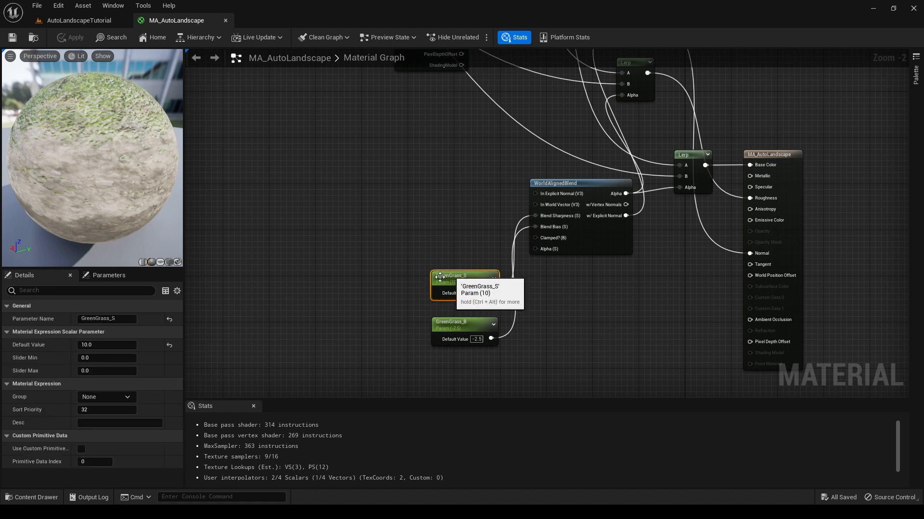
{"action": "left_click", "coordinate": [453, 323]}
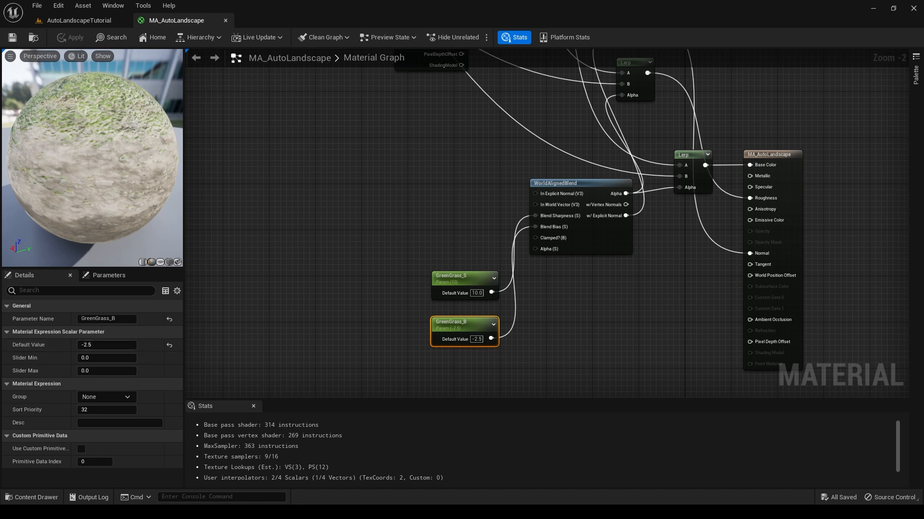
{"action": "left_click", "coordinate": [104, 346]}
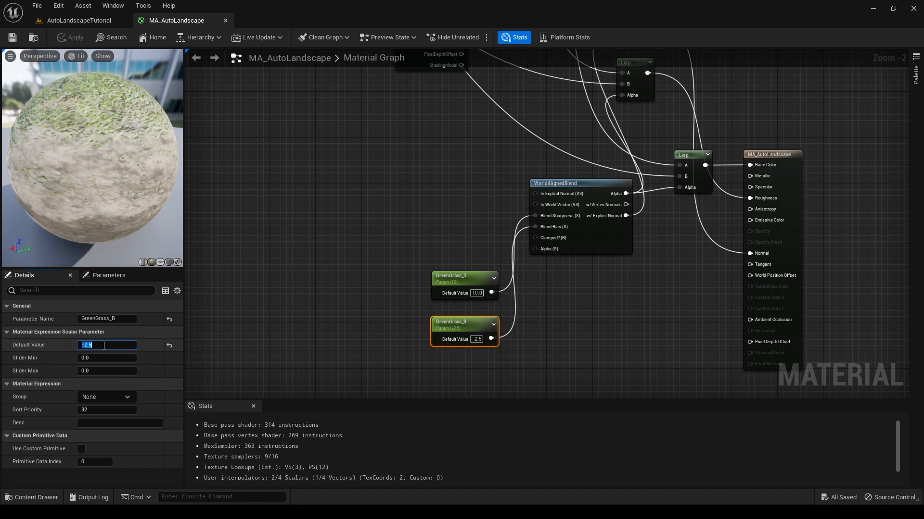
{"action": "type", "text": "-"}
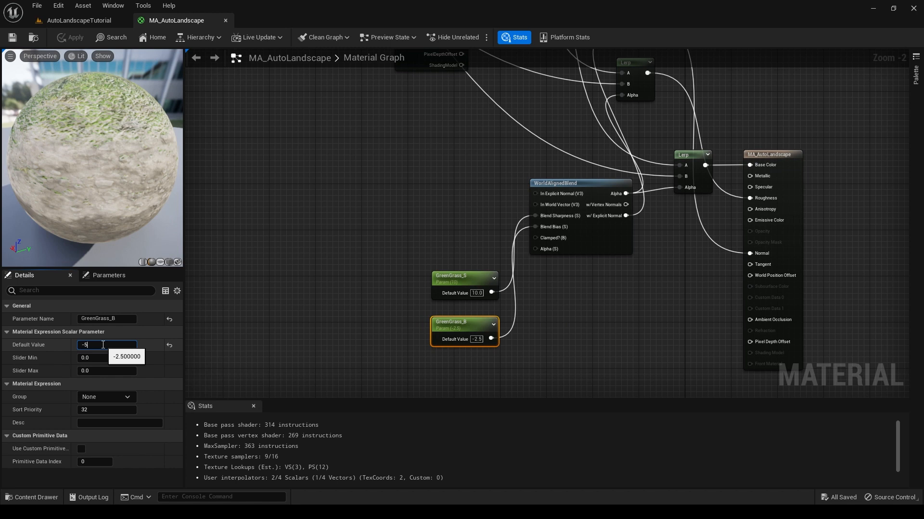
{"action": "type", "text": "4"}
{"action": "key", "text": "Return"}
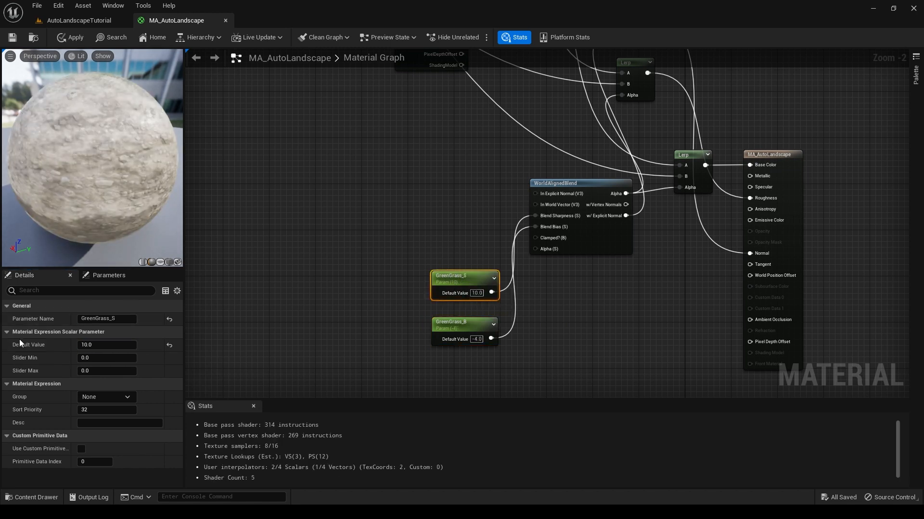
Set the default value of the GreenGrass_S sharpness parameter to 40 and apply the material changes.
{"action": "type", "text": "40"}
{"action": "key", "text": "Return"}
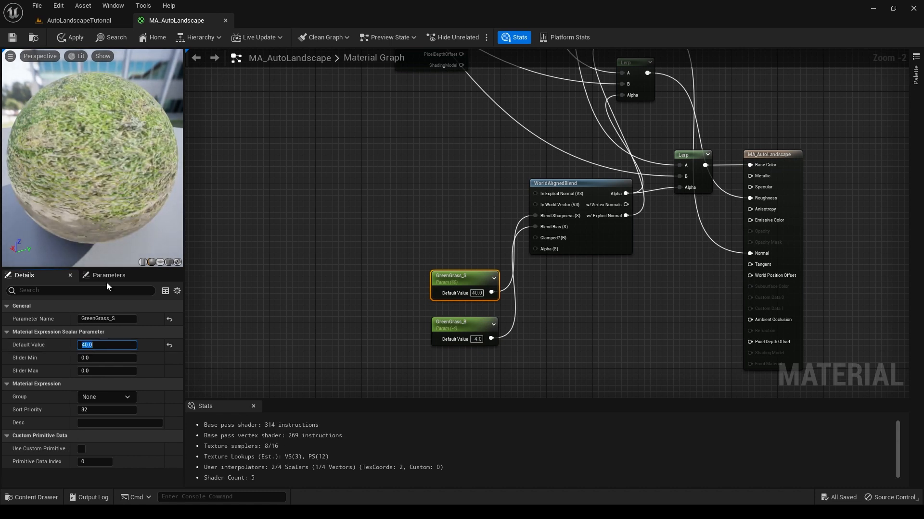
{"action": "left_click", "coordinate": [71, 38]}
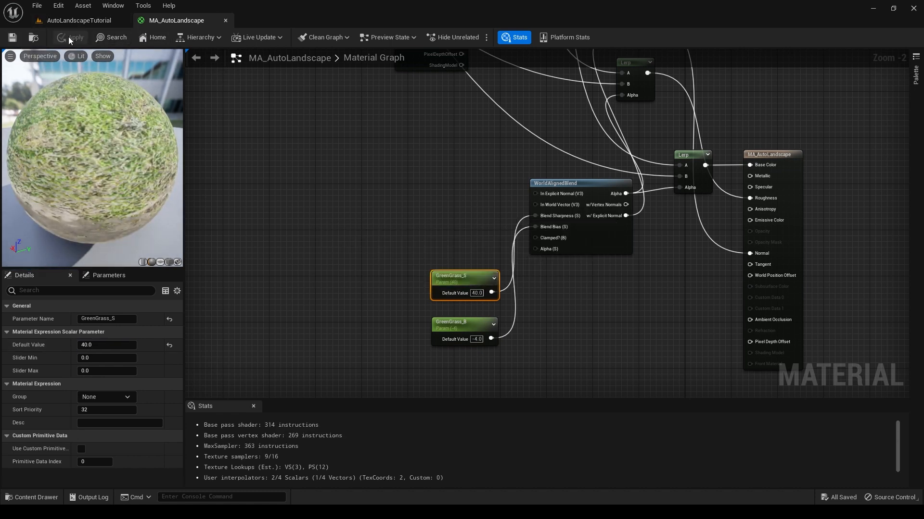
Switch to the AutoLandscapeTutorial level, look across the textured landscape and enlarge the viewport by collapsing the surrounding panels.
{"action": "left_click", "coordinate": [93, 20]}
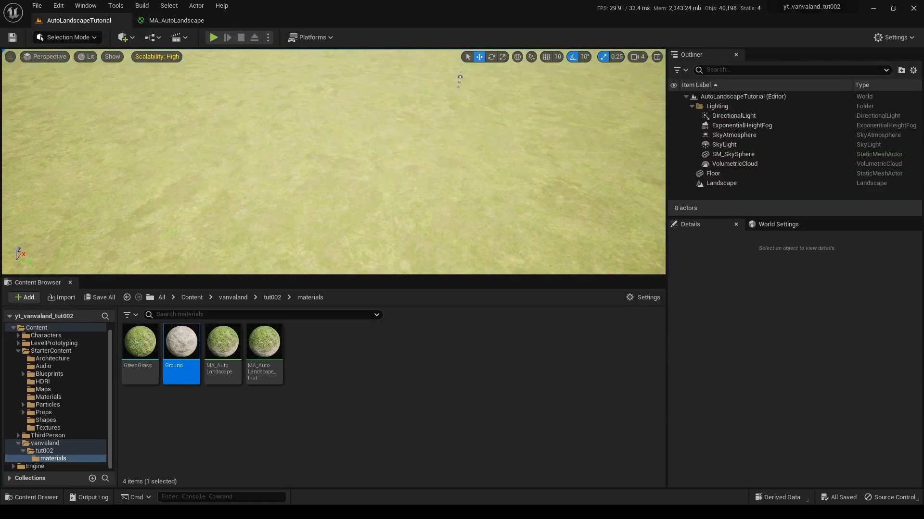
{"action": "right_click_drag", "start_coordinate": [334, 161], "coordinate": [279, 161]}
{"action": "key", "text": "w"}
{"action": "left_click_drag", "start_coordinate": [429, 276], "coordinate": [452, 400]}
{"action": "right_click_drag", "start_coordinate": [446, 344], "coordinate": [437, 292]}
{"action": "key", "text": "ctrl+shift+space"}
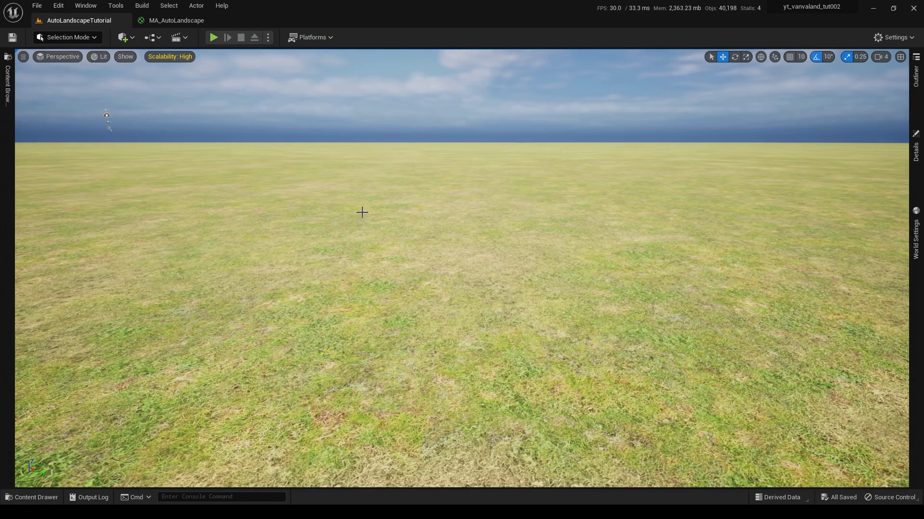
Enter Landscape Mode and activate its Sculpt tools.
{"action": "left_click", "coordinate": [95, 37]}
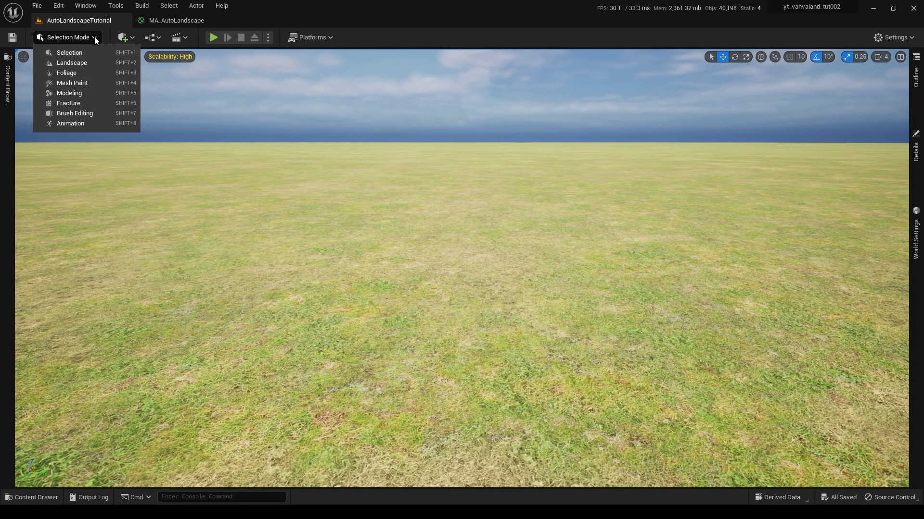
{"action": "left_click", "coordinate": [76, 62]}
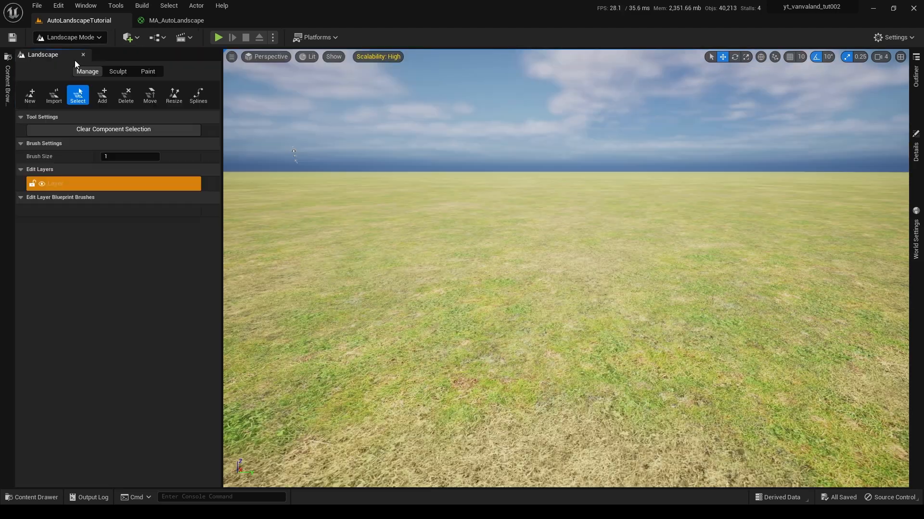
{"action": "left_click", "coordinate": [119, 73]}
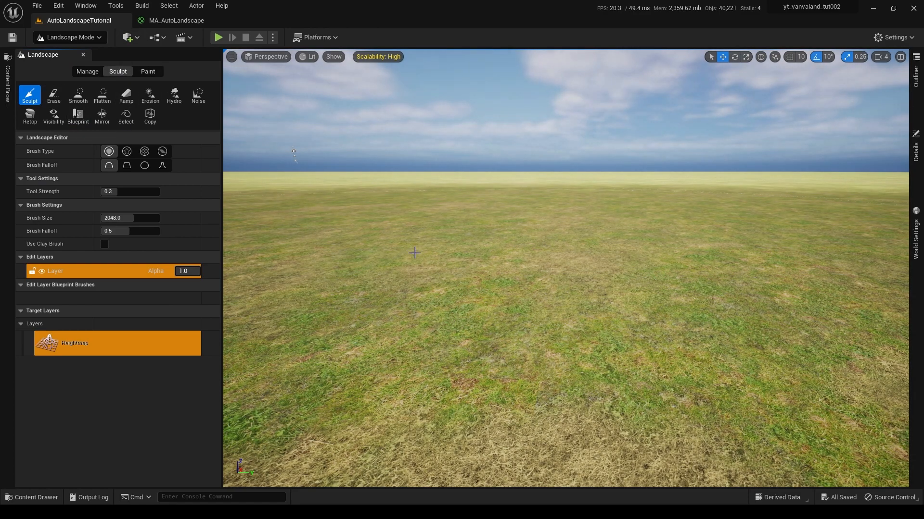
Set the sculpt brush size to about 544 and raise a steep, narrow hill on the flat landscape.
{"action": "scroll", "coordinate": [486, 275], "scroll_direction": "down", "scroll_amount": 6}
{"action": "right_click_drag", "start_coordinate": [501, 303], "coordinate": [505, 380]}
{"action": "left_click_drag", "start_coordinate": [546, 230], "coordinate": [546, 223]}
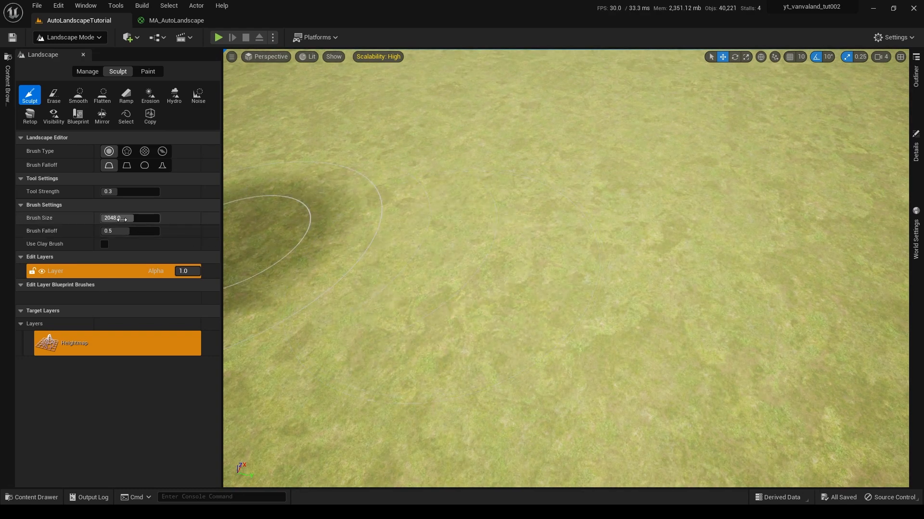
{"action": "left_click_drag", "start_coordinate": [130, 219], "coordinate": [109, 220]}
{"action": "left_click", "coordinate": [402, 254]}
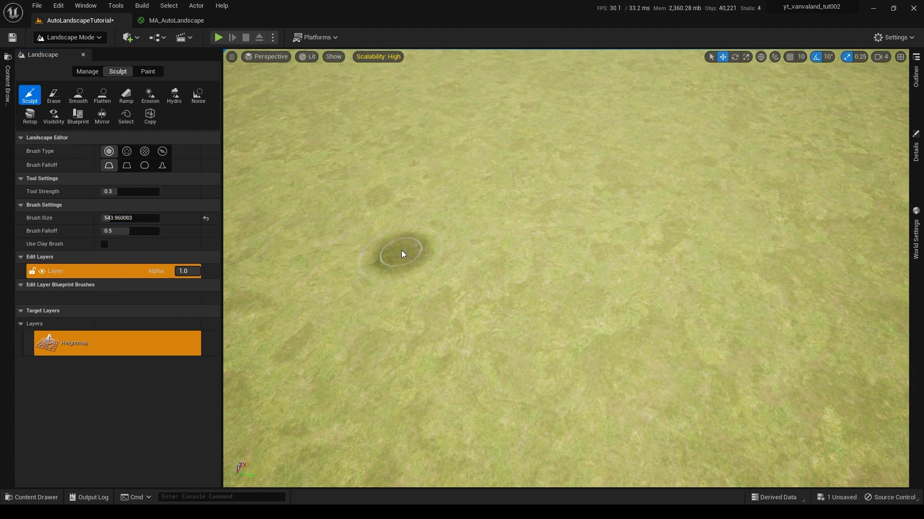
{"action": "mouse_move", "coordinate": [402, 254]}
{"action": "left_mouse_down"}
{"action": "mouse_move", "coordinate": [409, 241]}
{"action": "mouse_move", "coordinate": [457, 244]}
{"action": "mouse_move", "coordinate": [433, 260]}
{"action": "mouse_move", "coordinate": [425, 259]}
{"action": "mouse_move", "coordinate": [437, 243]}
{"action": "mouse_move", "coordinate": [514, 230]}
{"action": "mouse_move", "coordinate": [486, 252]}
{"action": "mouse_move", "coordinate": [478, 226]}
{"action": "mouse_move", "coordinate": [460, 230]}
{"action": "mouse_move", "coordinate": [439, 193]}
{"action": "mouse_move", "coordinate": [447, 182]}
{"action": "mouse_move", "coordinate": [457, 188]}
{"action": "left_mouse_up"}
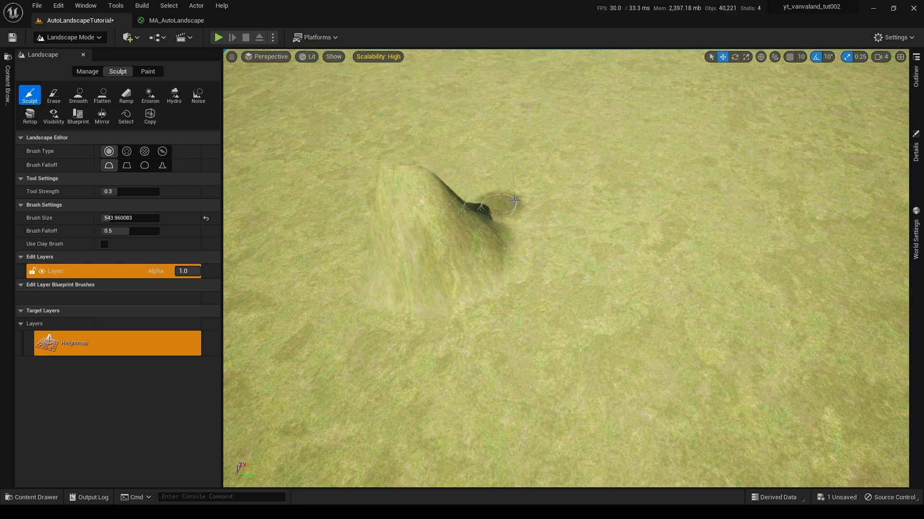
Sculpt further steep peaks next to the first hill with the same brush.
{"action": "mouse_move", "coordinate": [599, 182]}
{"action": "right_mouse_down"}
{"action": "mouse_move", "coordinate": [514, 178]}
{"action": "mouse_move", "coordinate": [462, 130]}
{"action": "mouse_move", "coordinate": [553, 144]}
{"action": "right_mouse_up"}
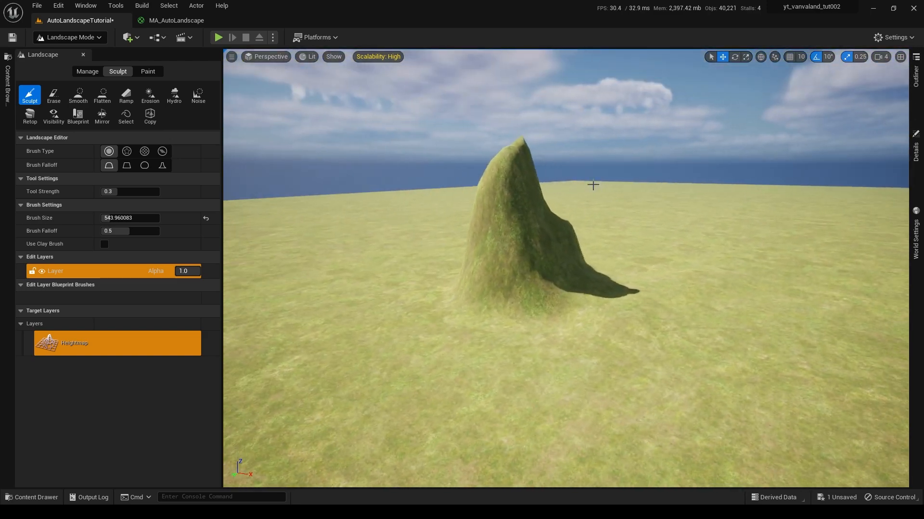
{"action": "mouse_move", "coordinate": [538, 207]}
{"action": "left_mouse_down"}
{"action": "mouse_move", "coordinate": [523, 229]}
{"action": "mouse_move", "coordinate": [559, 278]}
{"action": "mouse_move", "coordinate": [598, 298]}
{"action": "mouse_move", "coordinate": [623, 285]}
{"action": "mouse_move", "coordinate": [618, 259]}
{"action": "left_mouse_up"}
{"action": "mouse_move", "coordinate": [618, 260]}
{"action": "right_mouse_down"}
{"action": "mouse_move", "coordinate": [524, 288]}
{"action": "mouse_move", "coordinate": [628, 303]}
{"action": "right_mouse_up"}
{"action": "mouse_move", "coordinate": [629, 303]}
{"action": "left_mouse_down"}
{"action": "mouse_move", "coordinate": [631, 249]}
{"action": "mouse_move", "coordinate": [625, 274]}
{"action": "mouse_move", "coordinate": [564, 202]}
{"action": "mouse_move", "coordinate": [598, 189]}
{"action": "mouse_move", "coordinate": [587, 161]}
{"action": "mouse_move", "coordinate": [568, 205]}
{"action": "mouse_move", "coordinate": [639, 174]}
{"action": "left_mouse_up"}
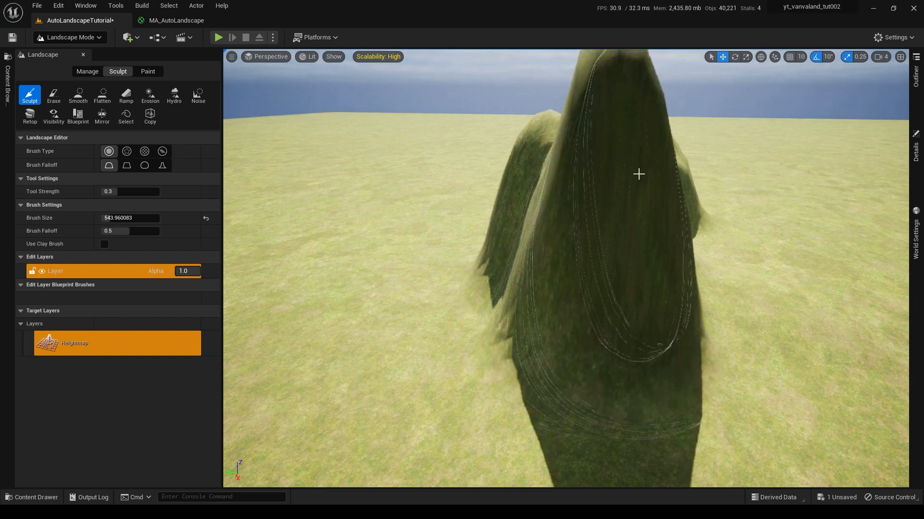
Build broad mounds around the peaks with a brush size of about 2290 and level them into a plateau with the Flatten tool.
{"action": "mouse_move", "coordinate": [638, 175]}
{"action": "right_mouse_down"}
{"action": "mouse_move", "coordinate": [693, 207]}
{"action": "mouse_move", "coordinate": [741, 211]}
{"action": "right_mouse_up"}
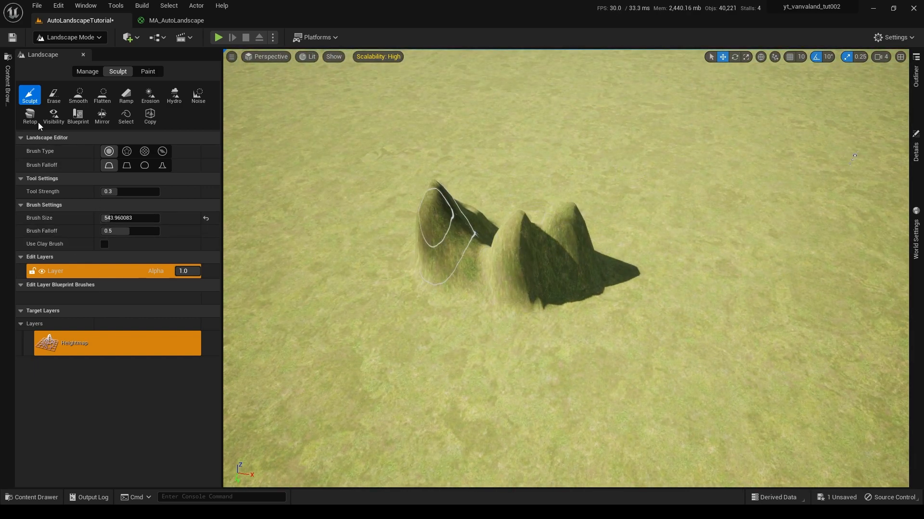
{"action": "left_click_drag", "start_coordinate": [107, 218], "coordinate": [136, 218]}
{"action": "mouse_move", "coordinate": [337, 284]}
{"action": "left_mouse_down"}
{"action": "mouse_move", "coordinate": [383, 273]}
{"action": "mouse_move", "coordinate": [567, 277]}
{"action": "mouse_move", "coordinate": [350, 268]}
{"action": "mouse_move", "coordinate": [588, 182]}
{"action": "mouse_move", "coordinate": [670, 165]}
{"action": "mouse_move", "coordinate": [731, 203]}
{"action": "mouse_move", "coordinate": [373, 176]}
{"action": "mouse_move", "coordinate": [308, 161]}
{"action": "mouse_move", "coordinate": [411, 192]}
{"action": "left_mouse_up"}
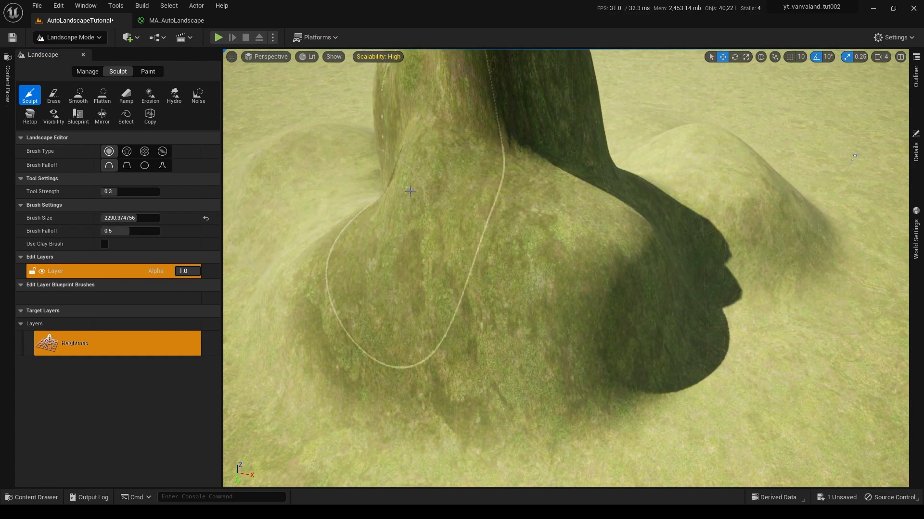
{"action": "right_click_drag", "start_coordinate": [411, 192], "coordinate": [500, 214]}
{"action": "key", "text": "s"}
{"action": "left_click_drag", "start_coordinate": [396, 224], "coordinate": [430, 225], "text": "shift"}
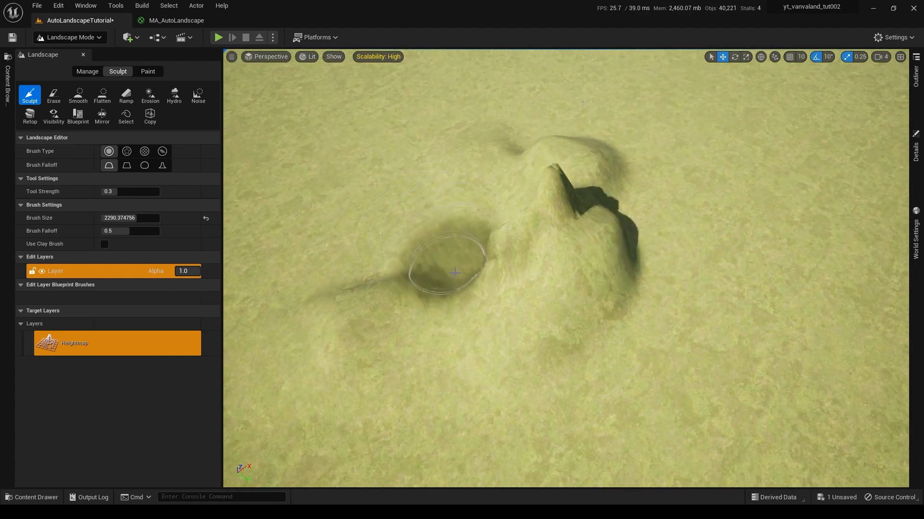
{"action": "left_click_drag", "start_coordinate": [455, 354], "coordinate": [399, 355], "text": "shift"}
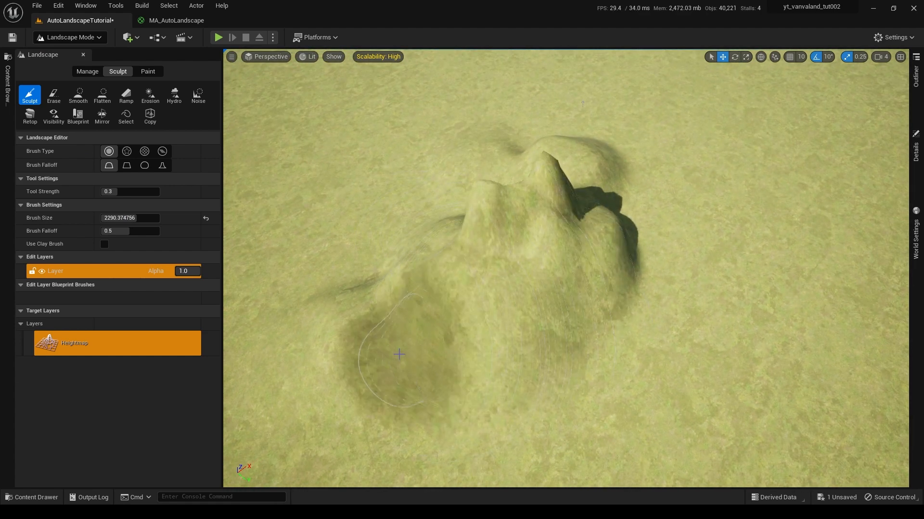
{"action": "left_click", "coordinate": [102, 96]}
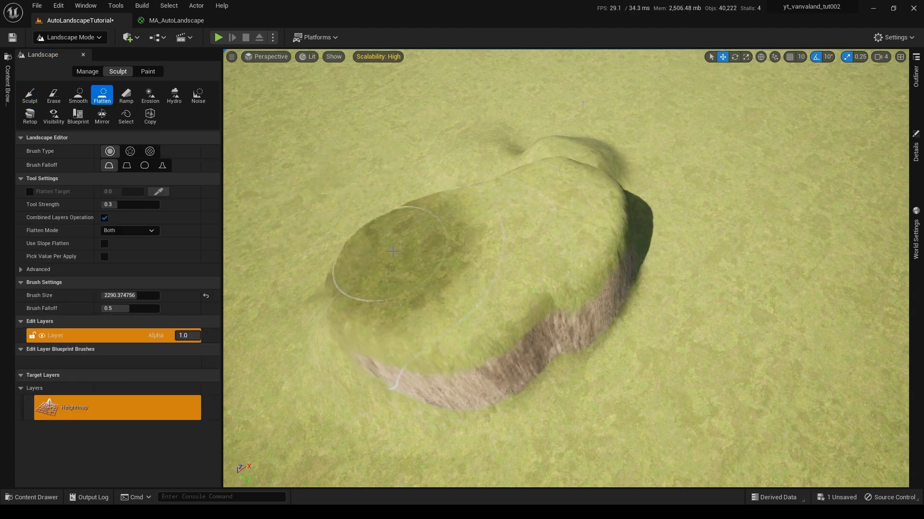
Examine the plateau's sides from several angles to check where rock and grass textures appear on the slopes.
{"action": "key", "text": "w"}
{"action": "right_click_drag", "start_coordinate": [659, 220], "coordinate": [664, 119]}
{"action": "key", "text": "w"}
{"action": "key", "text": "s"}
{"action": "key", "text": "a"}
{"action": "key", "text": "w"}
{"action": "key", "text": "w"}
{"action": "key", "text": "a"}
{"action": "key", "text": "s"}
{"action": "key", "text": "a"}
{"action": "key", "text": "d"}
{"action": "key", "text": "w"}
{"action": "key", "text": "s"}
{"action": "right_click_drag", "start_coordinate": [654, 267], "coordinate": [645, 281]}
{"action": "mouse_move", "coordinate": [645, 281]}
{"action": "left_mouse_down"}
{"action": "mouse_move", "coordinate": [700, 371]}
{"action": "mouse_move", "coordinate": [688, 362]}
{"action": "left_mouse_up"}
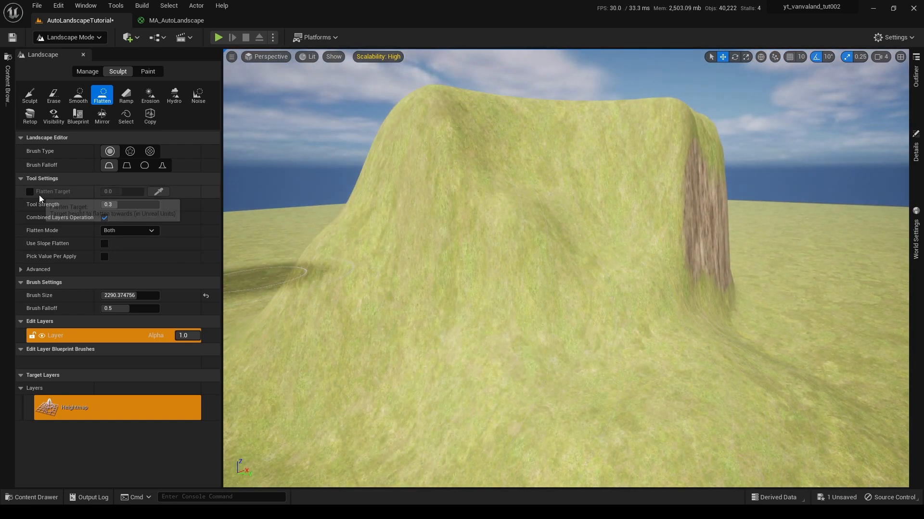
Open the MA_AutoLandscape material graph, detach it as a separate window and close it.
{"action": "left_click", "coordinate": [166, 21]}
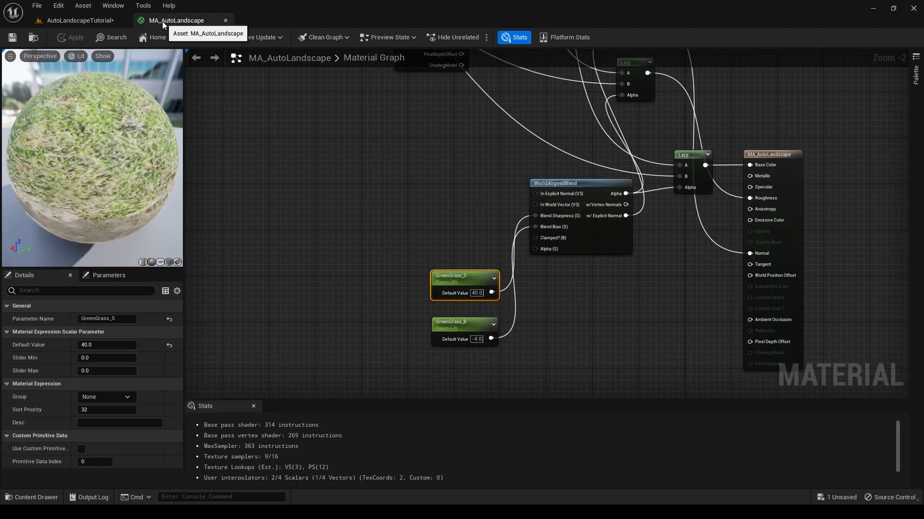
{"action": "left_click_drag", "start_coordinate": [168, 21], "coordinate": [553, 74]}
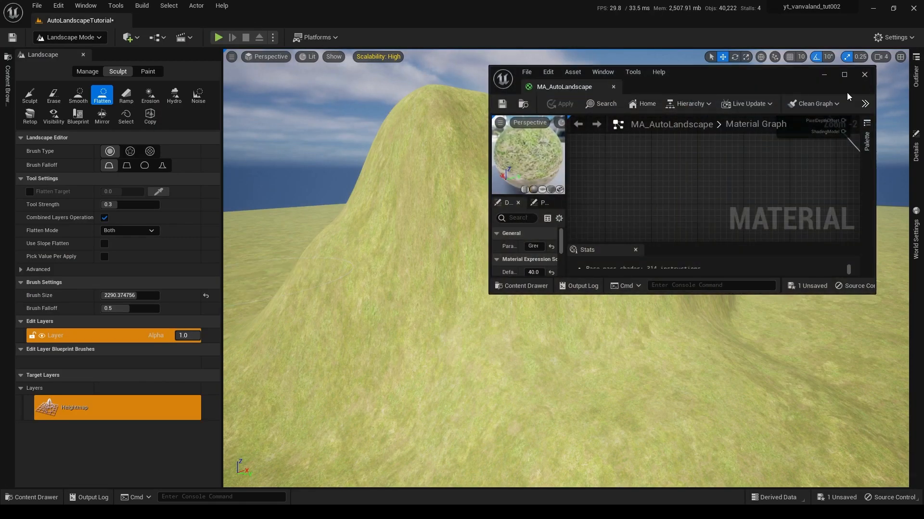
{"action": "left_click", "coordinate": [865, 76]}
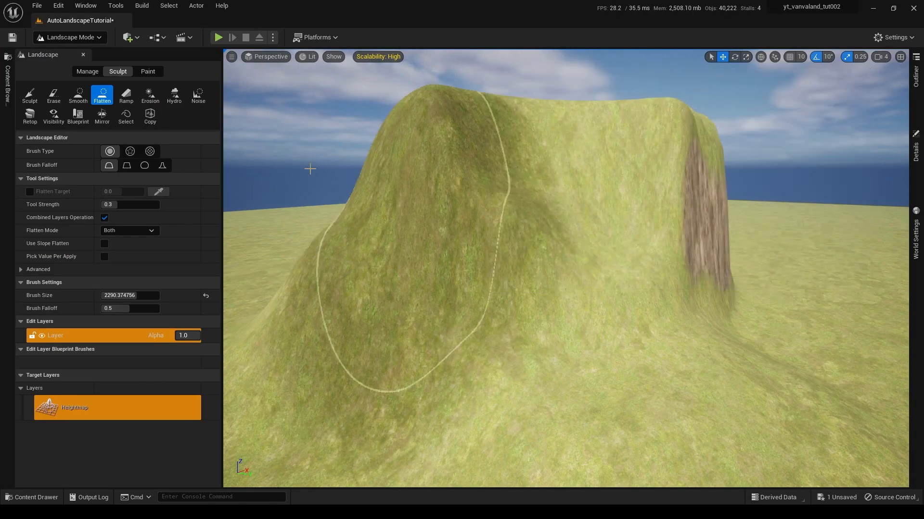
Switch to Selection mode, bring back the full editor layout and select the landscape to show its details.
{"action": "left_click", "coordinate": [83, 37]}
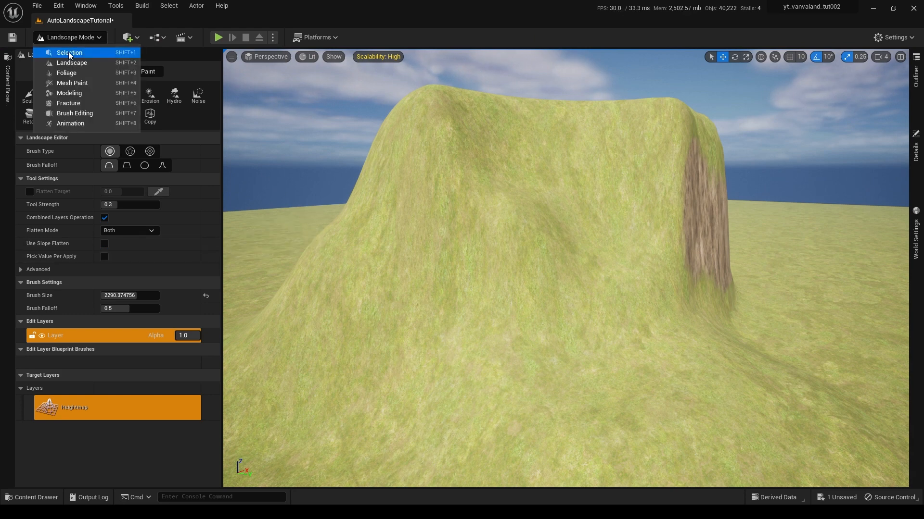
{"action": "left_click", "coordinate": [67, 53]}
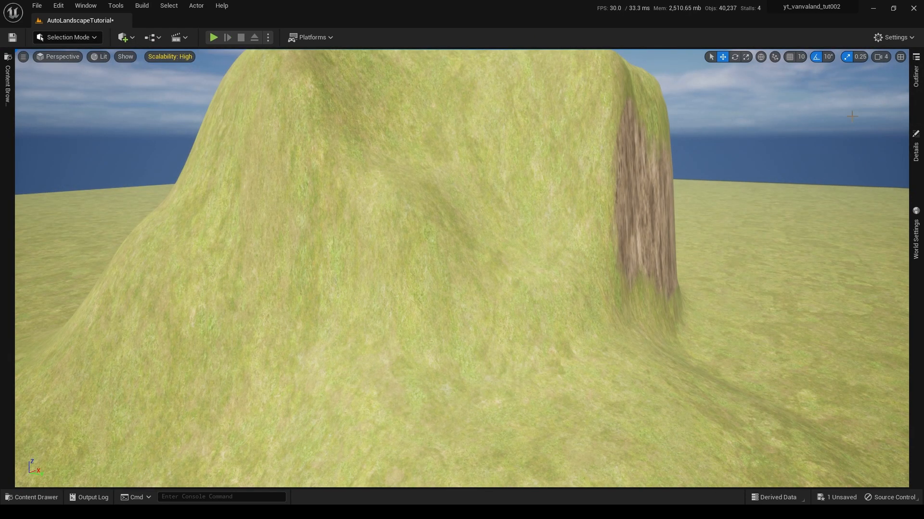
{"action": "key", "text": "F10"}
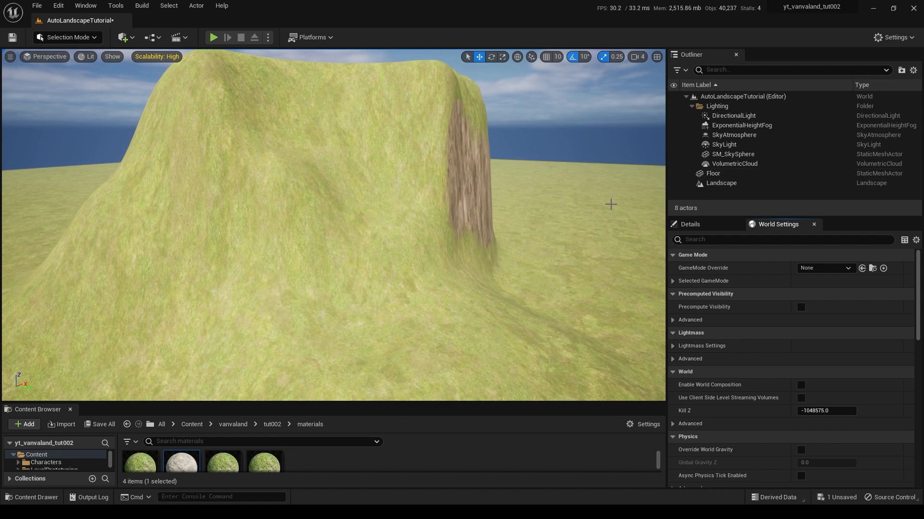
{"action": "left_click", "coordinate": [564, 241]}
{"action": "left_click", "coordinate": [706, 225]}
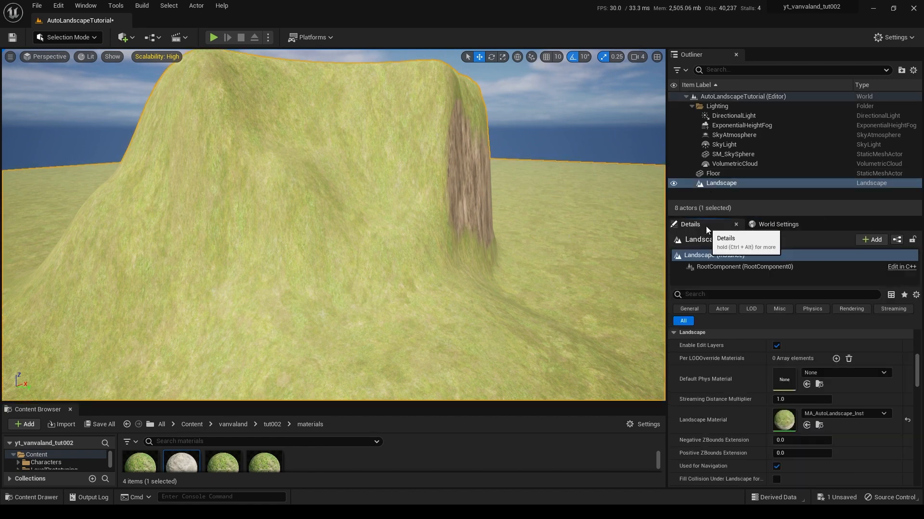
Open the landscape's material instance MA_AutoLandscape_Inst and arrange its window so the parameters sit alongside the terrain view.
{"action": "double_click", "coordinate": [783, 418]}
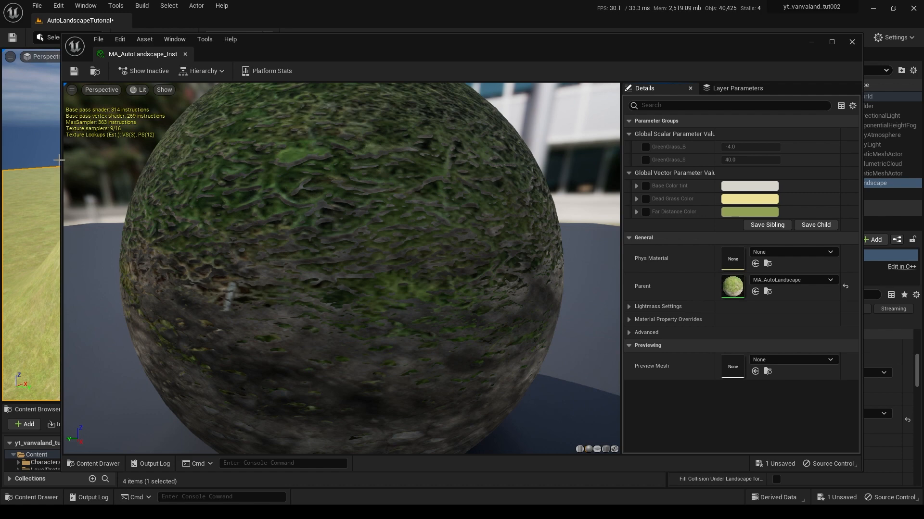
{"action": "left_click_drag", "start_coordinate": [62, 161], "coordinate": [625, 161]}
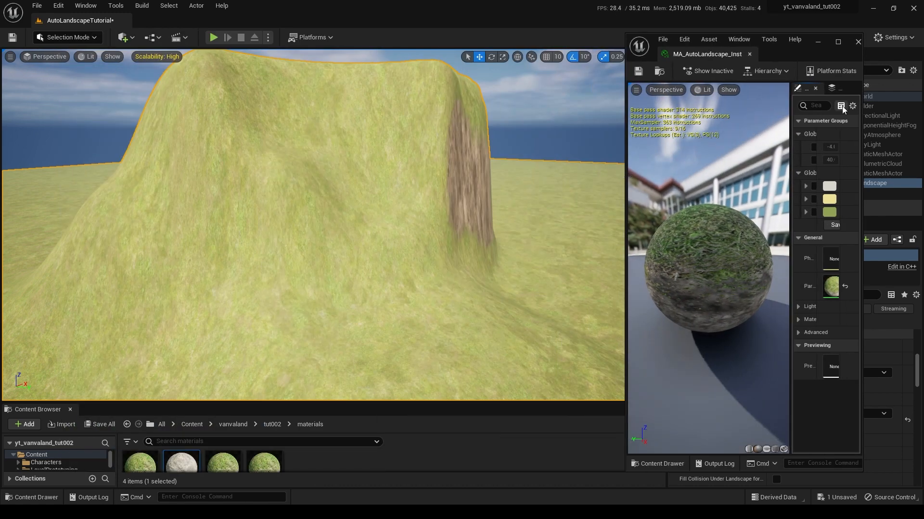
{"action": "left_click_drag", "start_coordinate": [789, 119], "coordinate": [642, 119]}
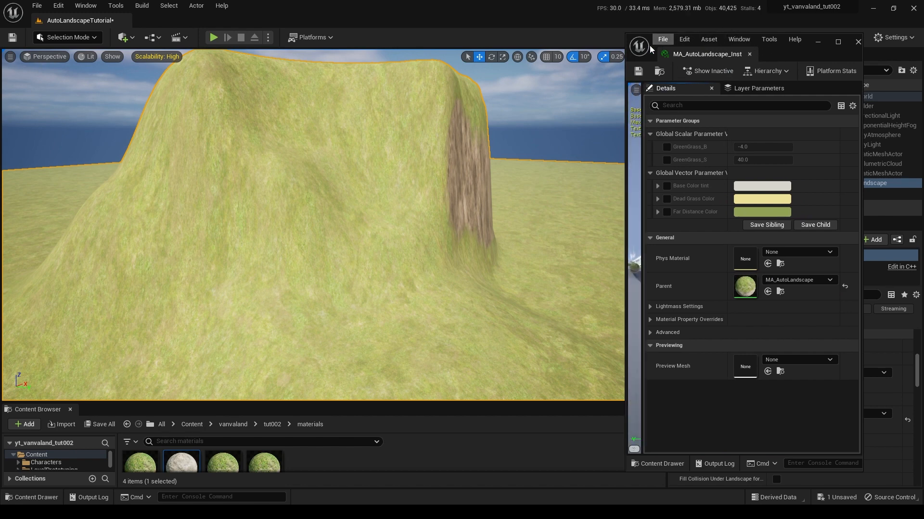
{"action": "left_click_drag", "start_coordinate": [800, 58], "coordinate": [174, 39]}
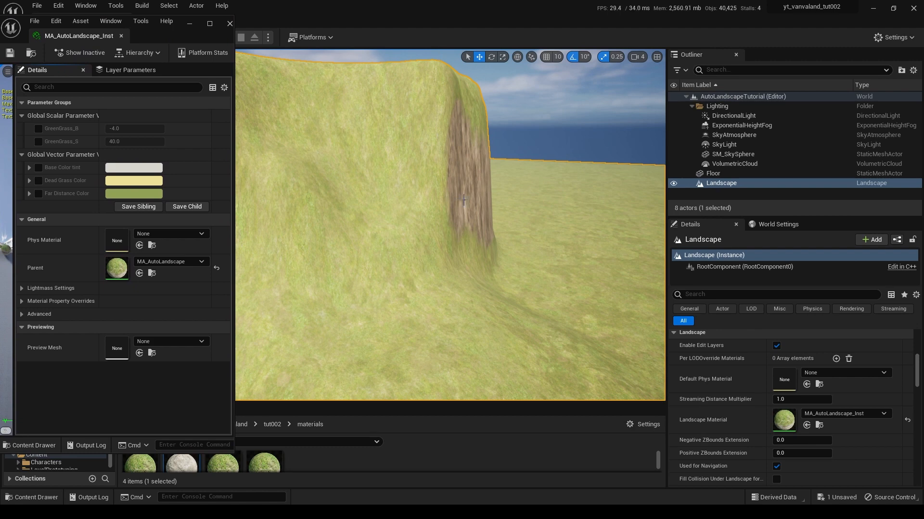
Override GreenGrass_B in the material instance, trying 0 and changing it to -10, and enable the GreenGrass_S override.
{"action": "right_click_drag", "start_coordinate": [493, 198], "coordinate": [416, 175]}
{"action": "key", "text": "s"}
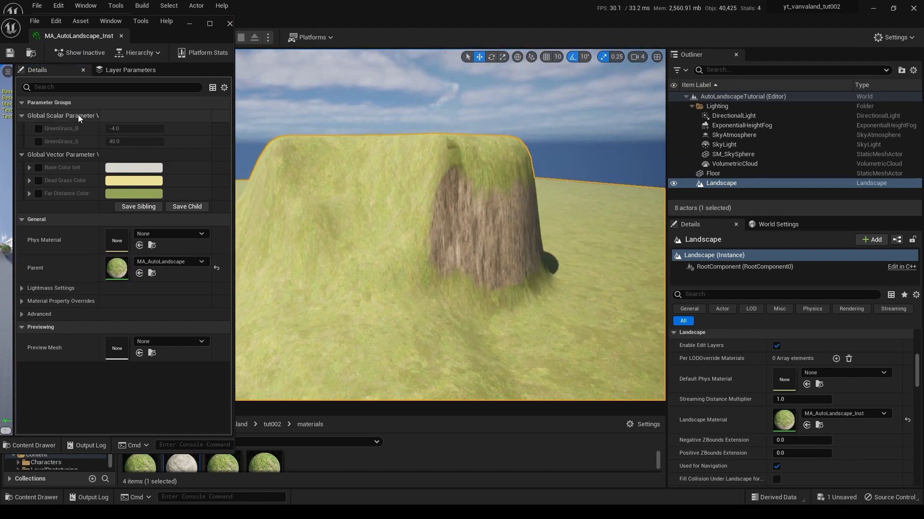
{"action": "type", "text": "0"}
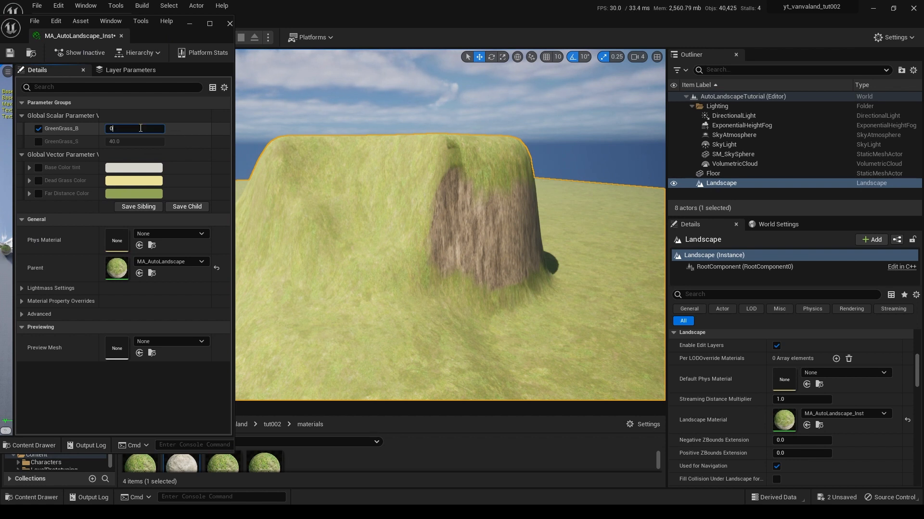
{"action": "key", "text": "Return"}
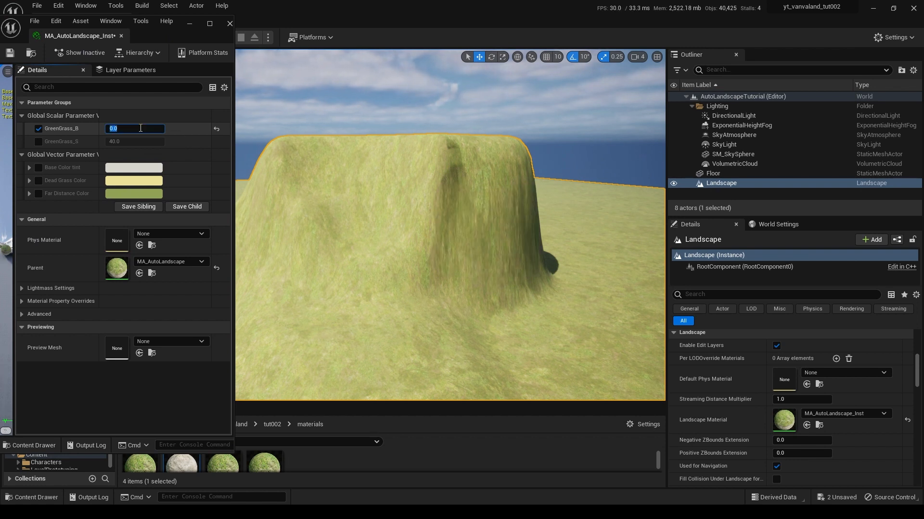
{"action": "type", "text": "-10"}
{"action": "key", "text": "Return"}
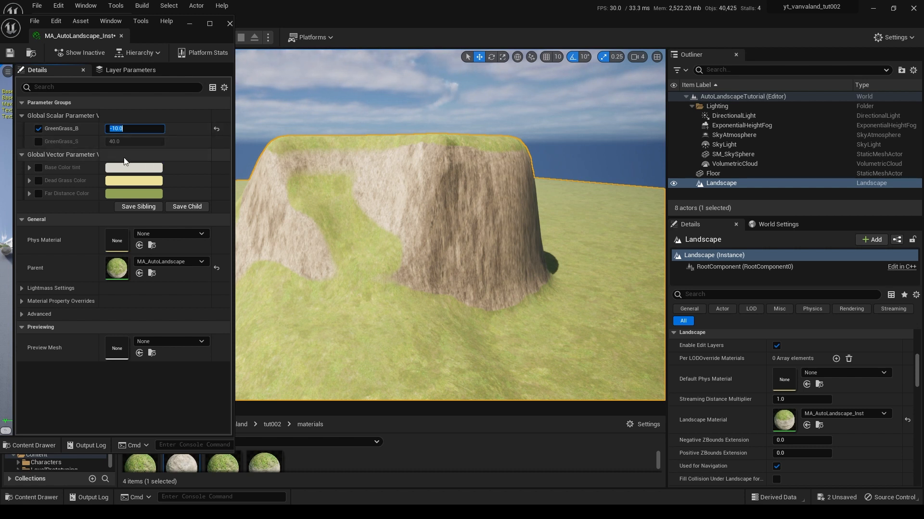
{"action": "left_click", "coordinate": [39, 141]}
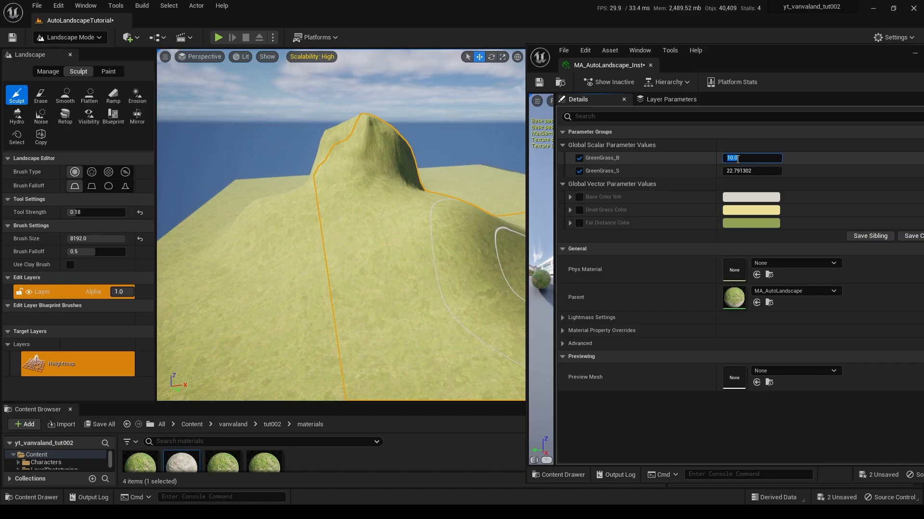
Test GreenGrass_B at values including -8 and -15, set it to -10 and save the material instance.
{"action": "key", "text": "Return"}
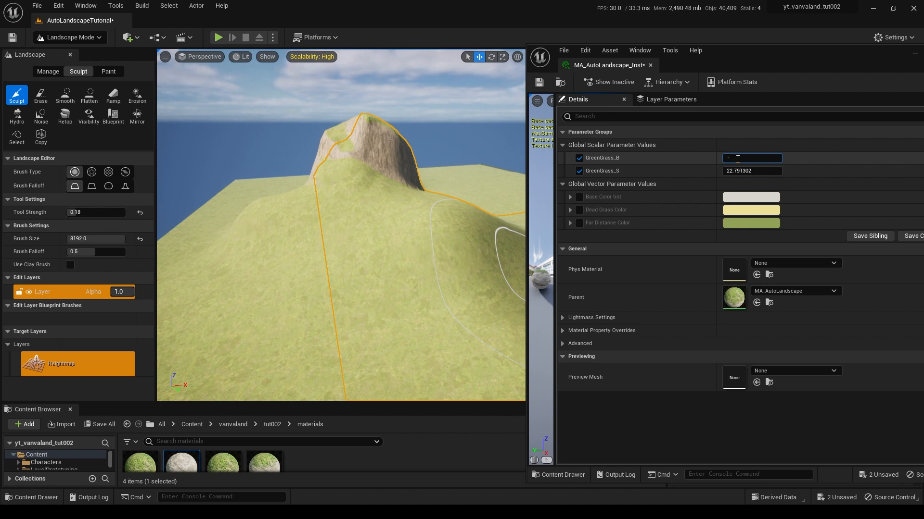
{"action": "type", "text": "-8"}
{"action": "key", "text": "Return"}
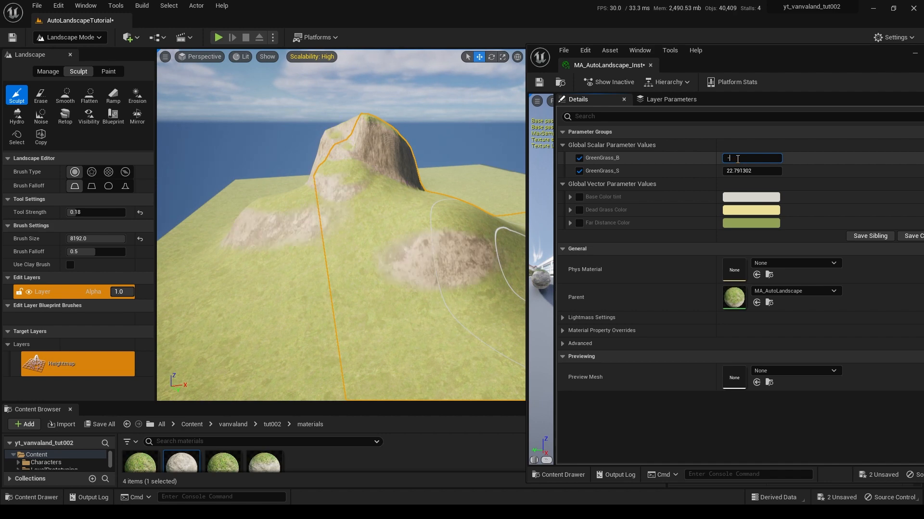
{"action": "key", "text": "Return"}
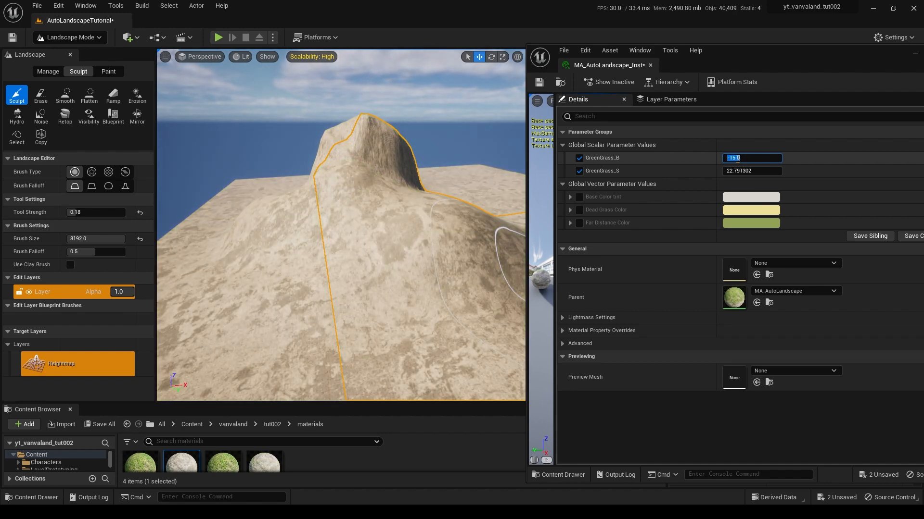
{"action": "type", "text": "-10"}
{"action": "key", "text": "Return"}
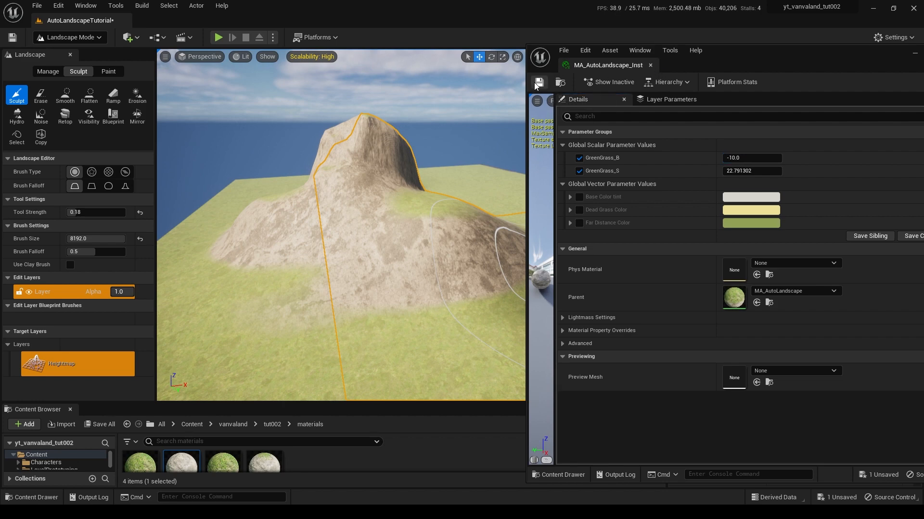
Raise a broad hill in front of the existing peak using the 8192 brush at 0.18 strength.
{"action": "key", "text": "w"}
{"action": "right_click_drag", "start_coordinate": [436, 83], "coordinate": [436, 84]}
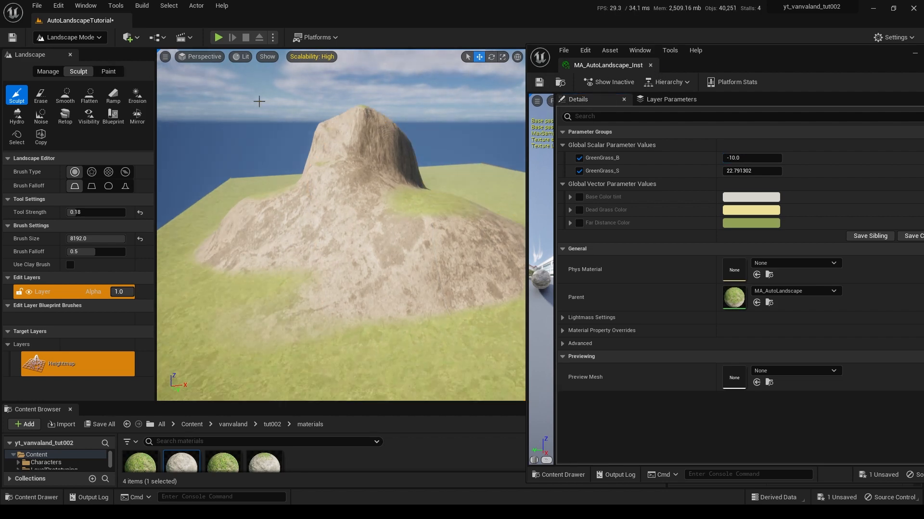
{"action": "mouse_move", "coordinate": [235, 266]}
{"action": "left_mouse_down"}
{"action": "mouse_move", "coordinate": [225, 273]}
{"action": "mouse_move", "coordinate": [347, 269]}
{"action": "mouse_move", "coordinate": [397, 250]}
{"action": "mouse_move", "coordinate": [412, 330]}
{"action": "left_mouse_up"}
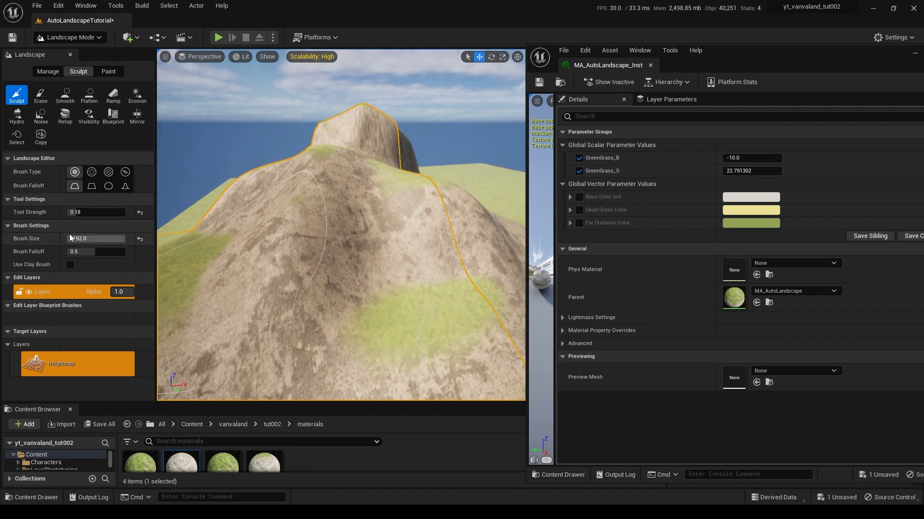
Switch to Selection mode and move the material instance window clear of the outliner and landscape details.
{"action": "left_click", "coordinate": [70, 37]}
{"action": "left_click", "coordinate": [60, 49]}
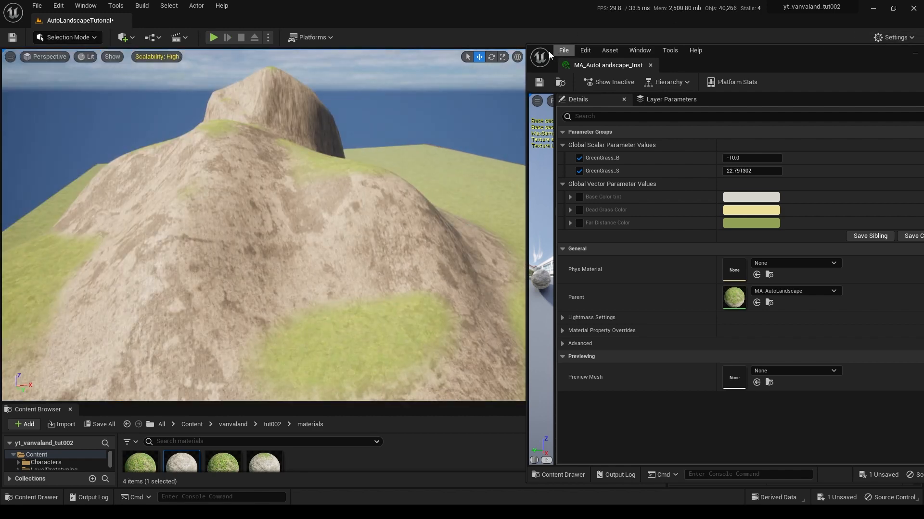
{"action": "left_click_drag", "start_coordinate": [727, 66], "coordinate": [416, 58]}
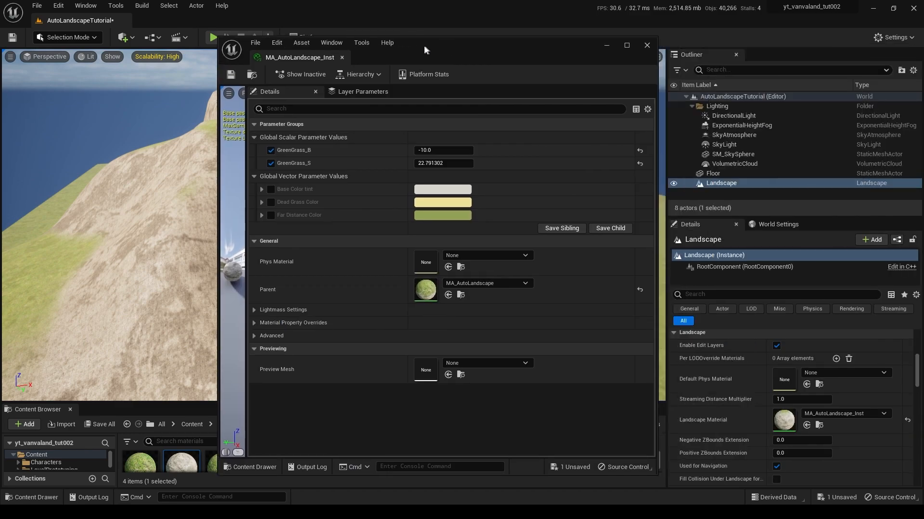
Close the MA_AutoLandscape_Inst editor window and start playing the level in the editor.
{"action": "left_click_drag", "start_coordinate": [269, 139], "coordinate": [382, 139]}
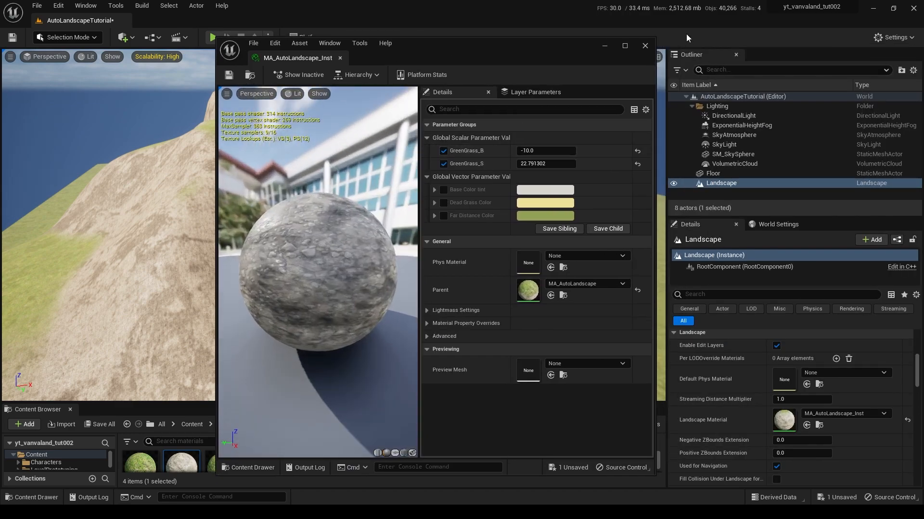
{"action": "left_click", "coordinate": [645, 45]}
{"action": "key", "text": "alt+p"}
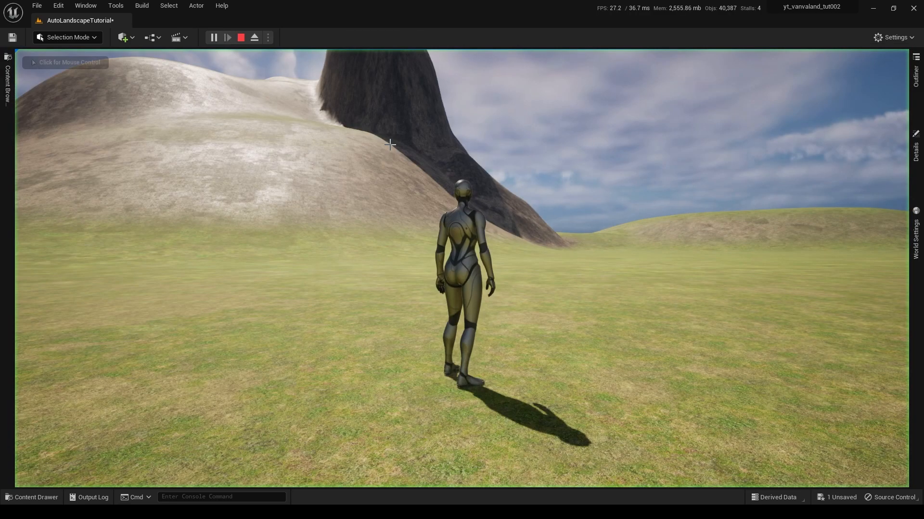
Run the character across the flat grass and over the sculpted hills to examine the blend between ground and grass on slopes.
{"action": "left_click", "coordinate": [476, 159]}
{"action": "key", "text": "w"}
{"action": "key", "text": "s"}
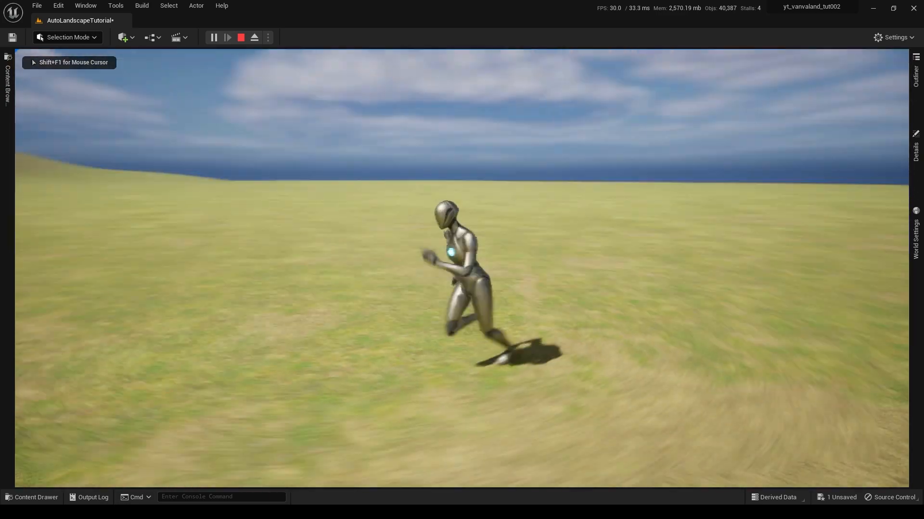
{"action": "key", "text": "d"}
{"action": "key", "text": "w"}
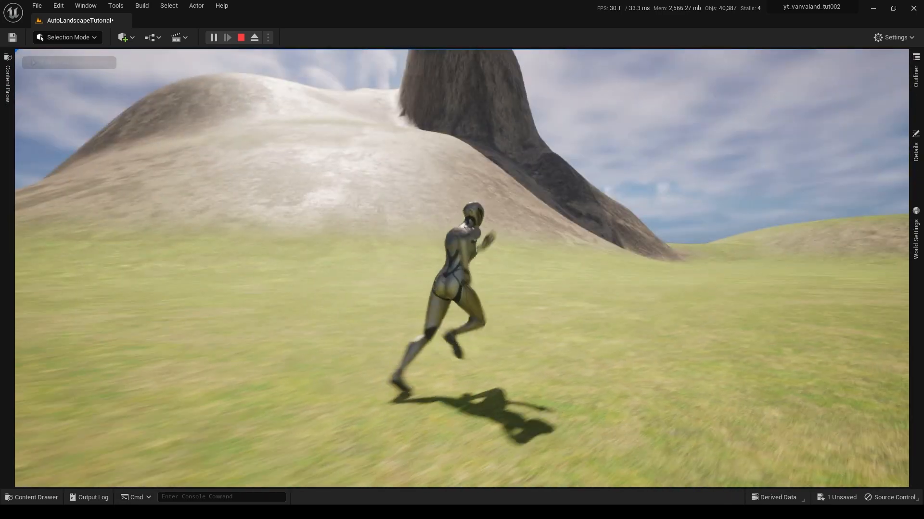
{"action": "key", "text": "a"}
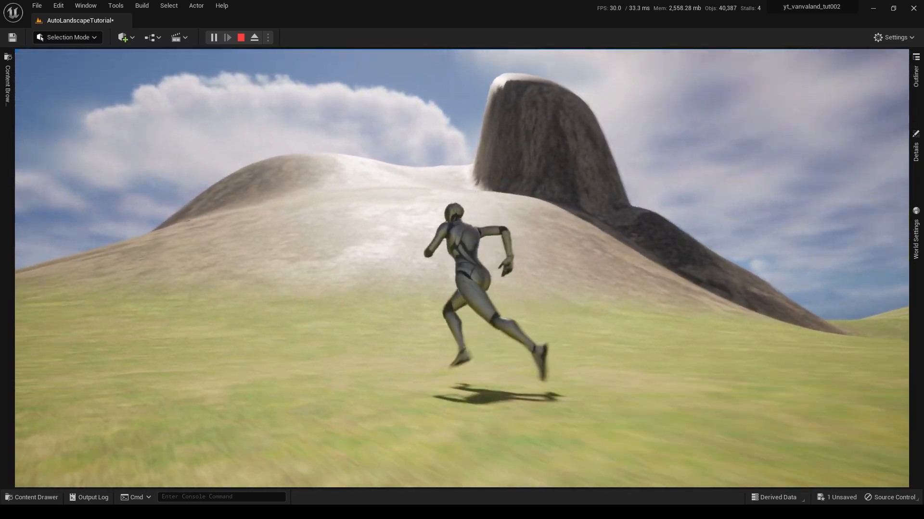
{"action": "key", "text": "w"}
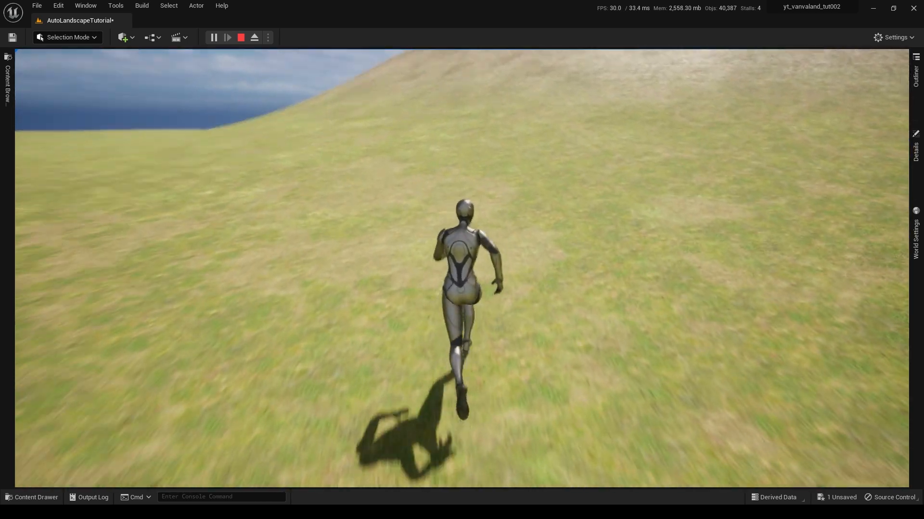
{"action": "key", "text": "a"}
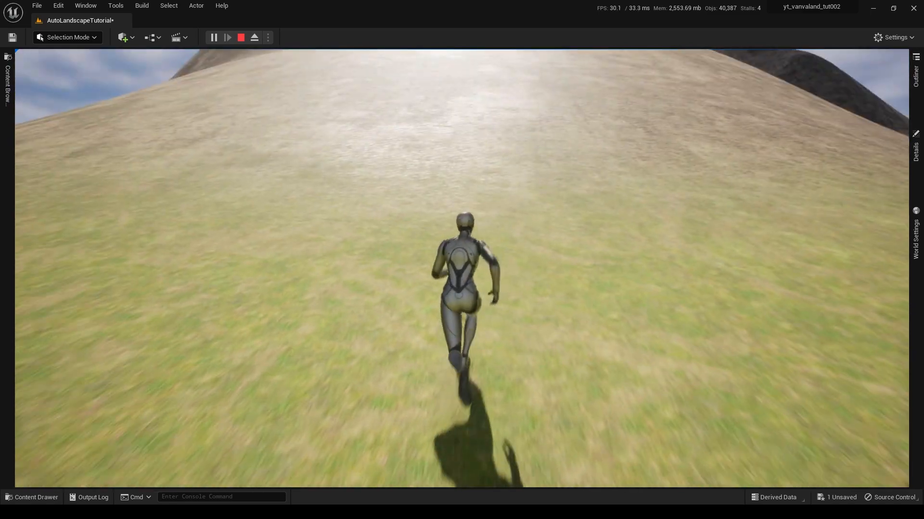
{"action": "key", "text": "d"}
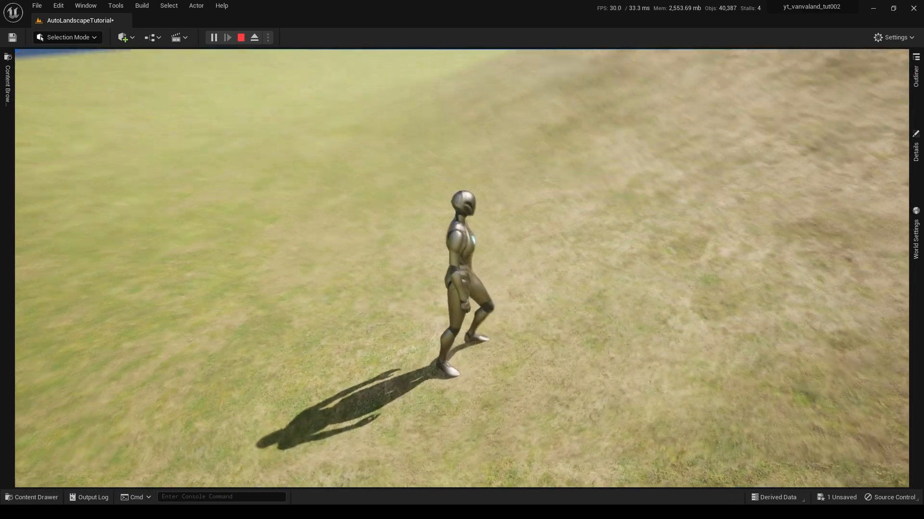
{"action": "key", "text": "w"}
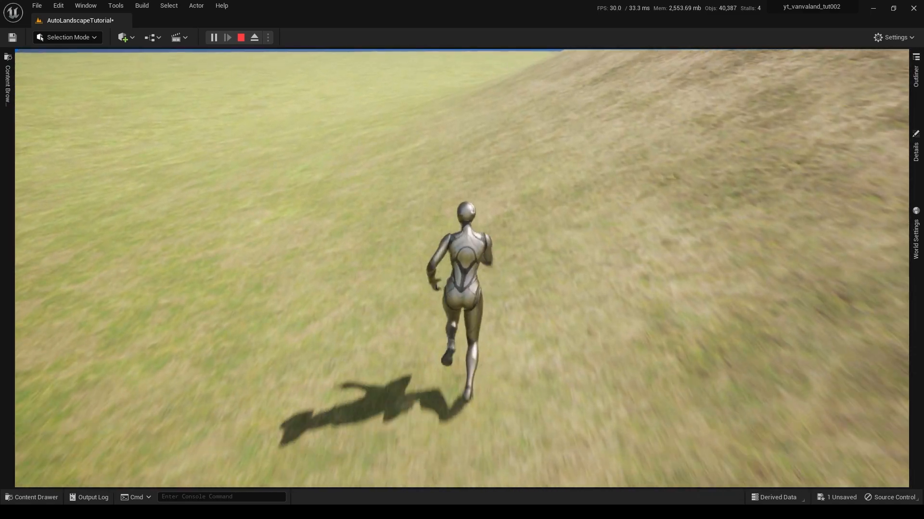
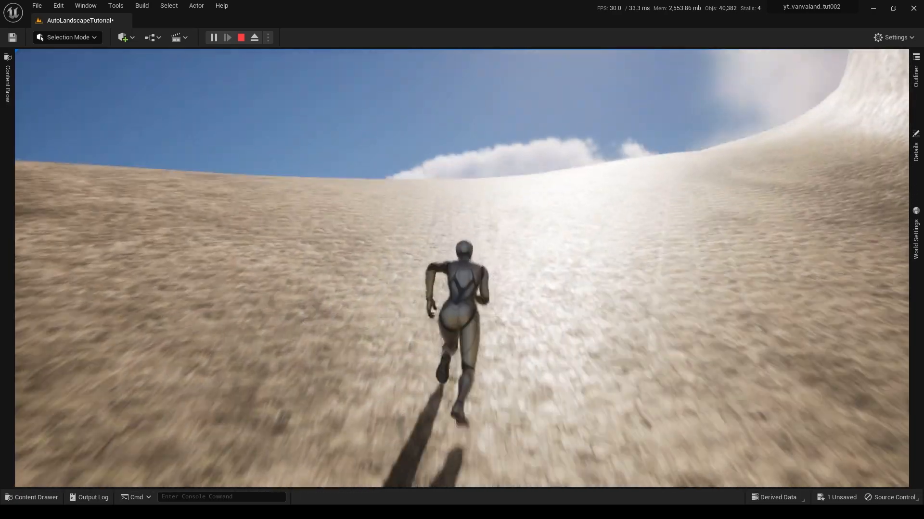
{"action": "key", "text": "a"}
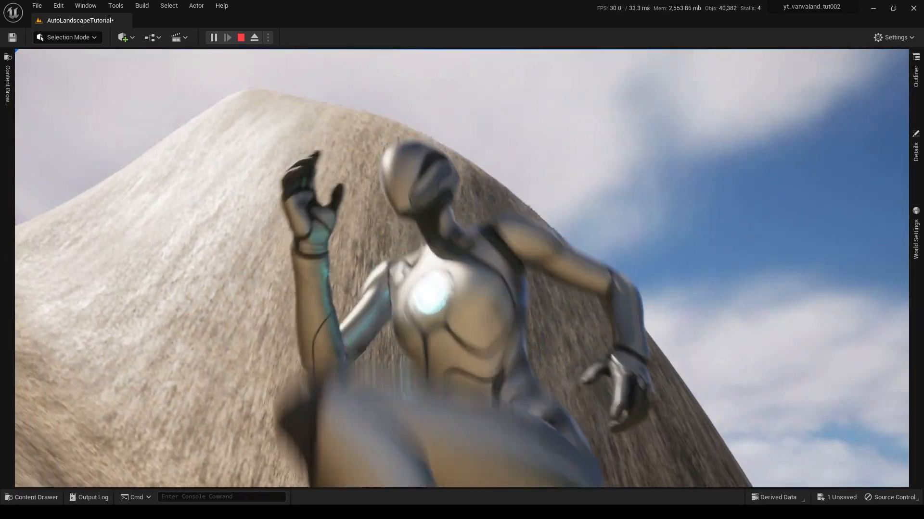
{"action": "key", "text": "w"}
{"action": "key", "text": "w"}
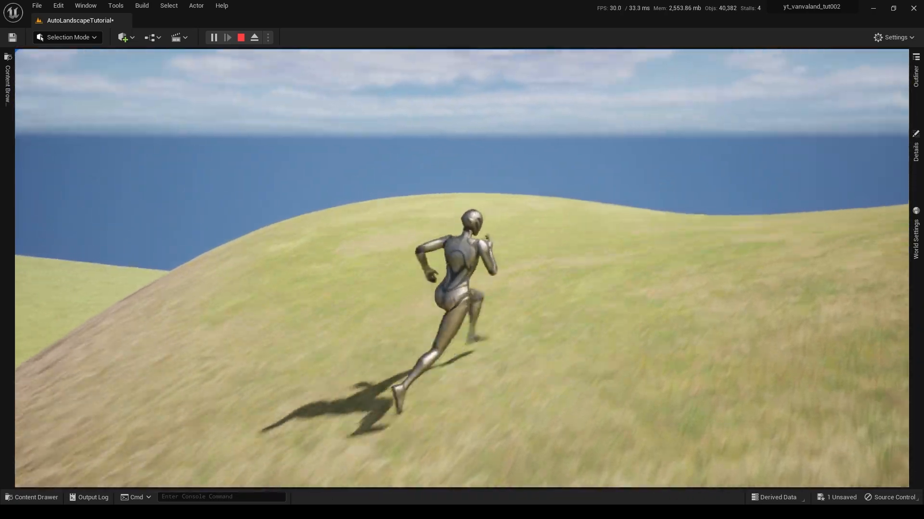
{"action": "key", "text": "s"}
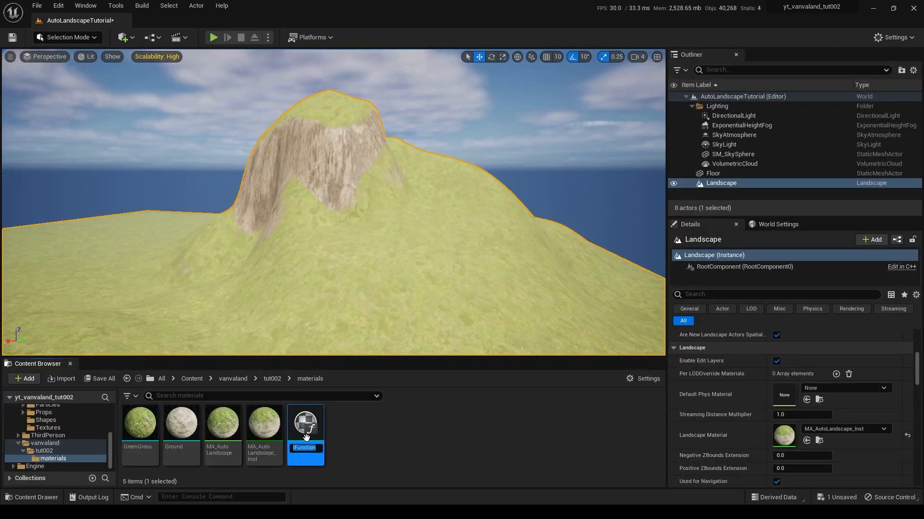
Name the new material function "rocks" in the tut002 materials folder.
{"action": "type", "text": "m"}
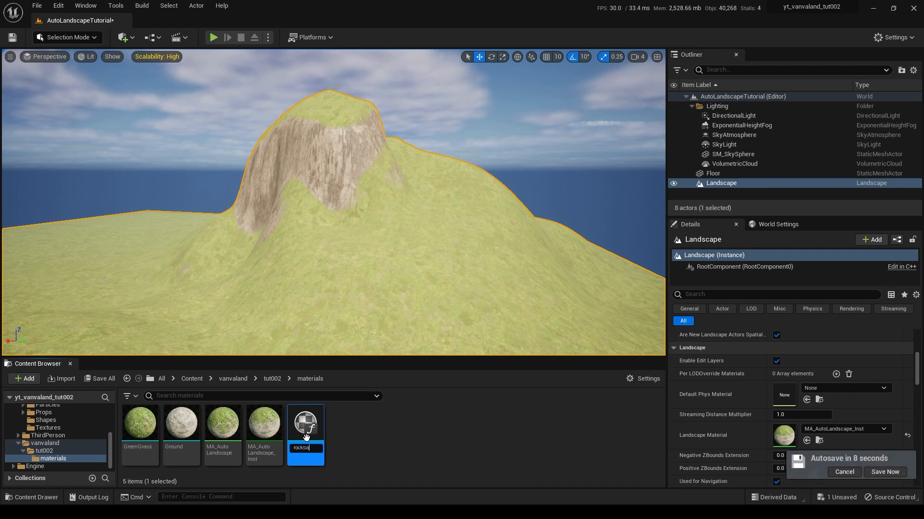
{"action": "type", "text": "ocks"}
{"action": "key", "text": "Return"}
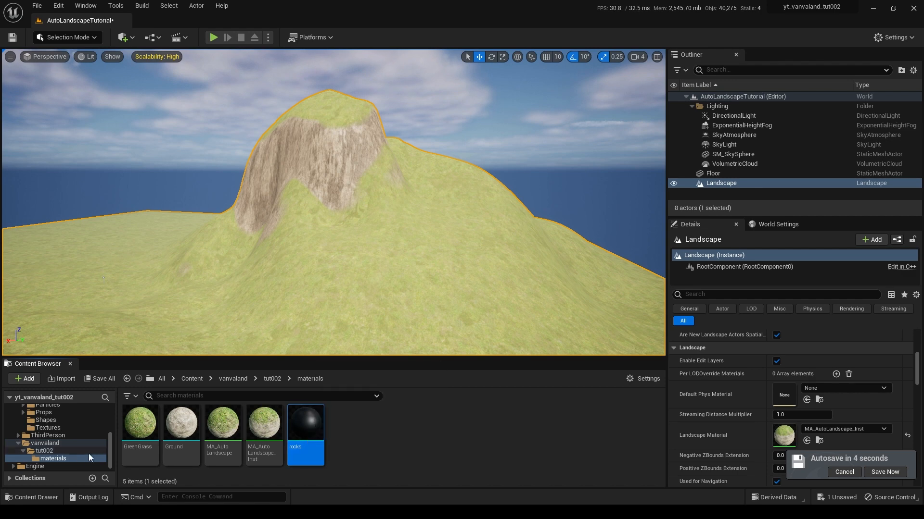
Browse the StarterContent Materials folder for a rock material, enlarging the content browser to show more assets.
{"action": "scroll", "coordinate": [77, 457], "scroll_direction": "up", "scroll_amount": 2}
{"action": "left_click", "coordinate": [43, 428]}
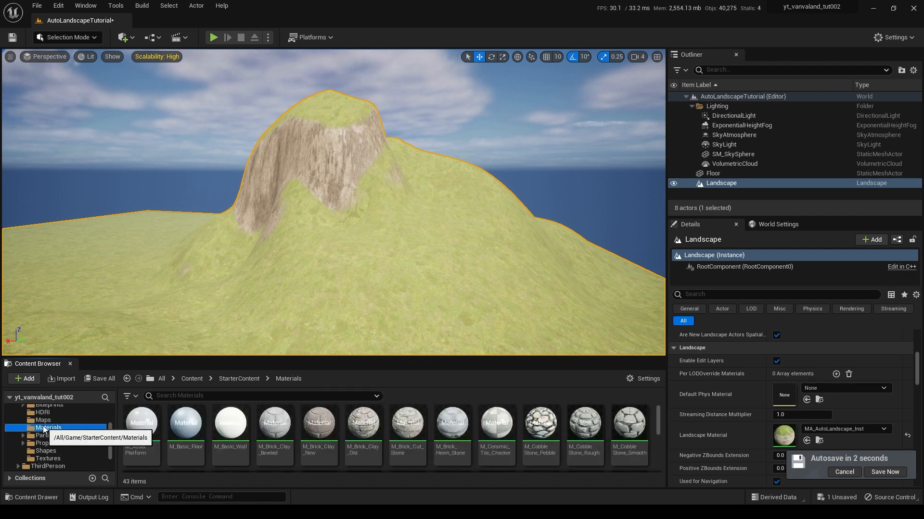
{"action": "left_click_drag", "start_coordinate": [368, 358], "coordinate": [364, 264]}
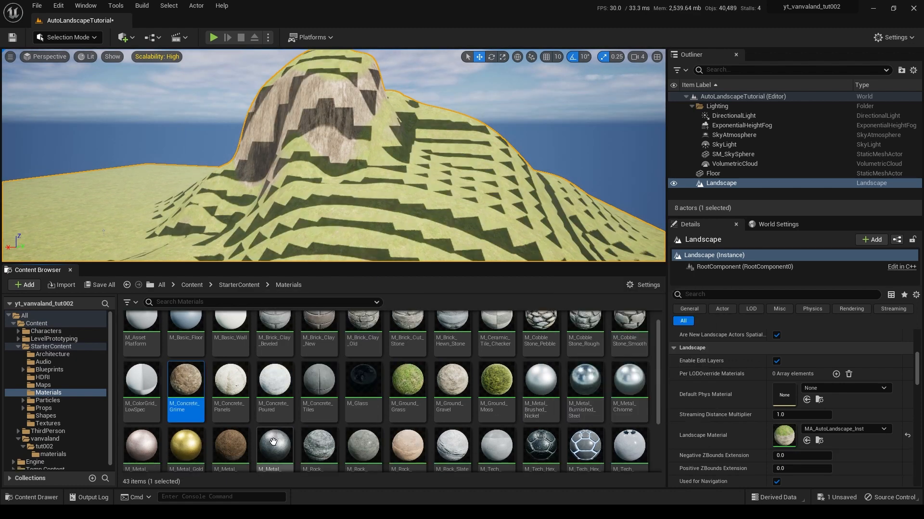
{"action": "scroll", "coordinate": [273, 440], "scroll_direction": "down", "scroll_amount": 2}
{"action": "scroll", "coordinate": [294, 435], "scroll_direction": "down", "scroll_amount": 2}
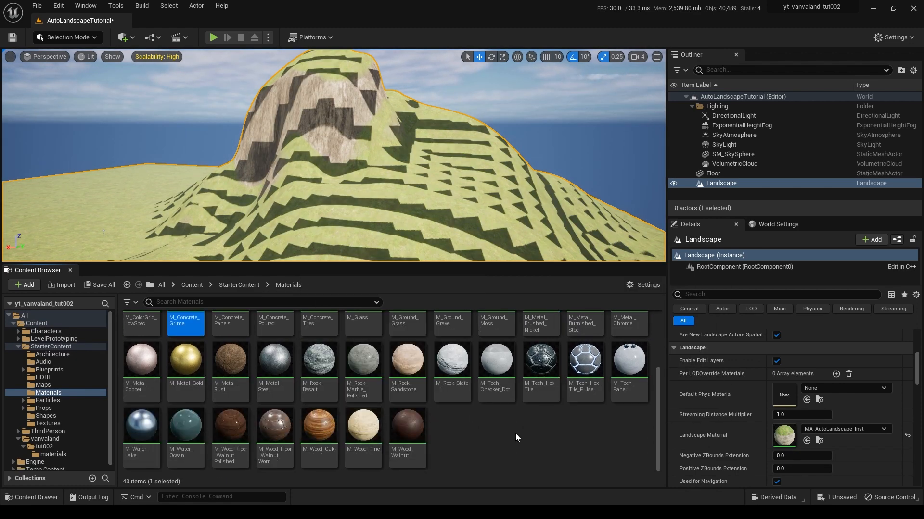
Open the M_Rock_Sandstone material and dock its editor next to the level tab.
{"action": "double_click", "coordinate": [412, 361]}
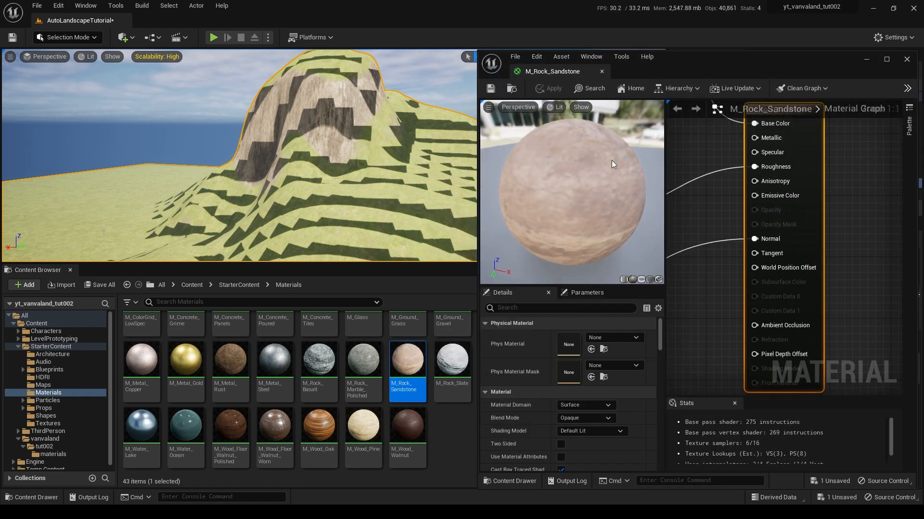
{"action": "left_click", "coordinate": [907, 59]}
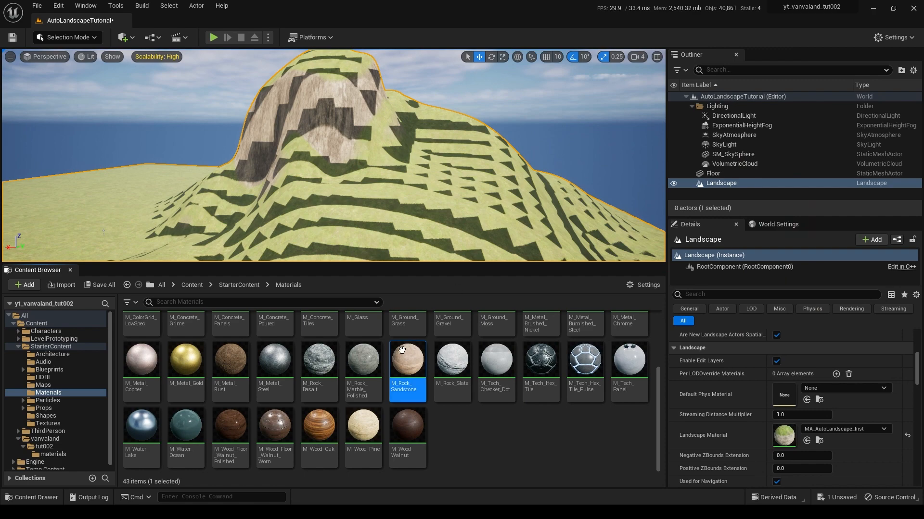
{"action": "double_click", "coordinate": [407, 363]}
{"action": "scroll", "coordinate": [723, 253], "scroll_direction": "down", "scroll_amount": 3}
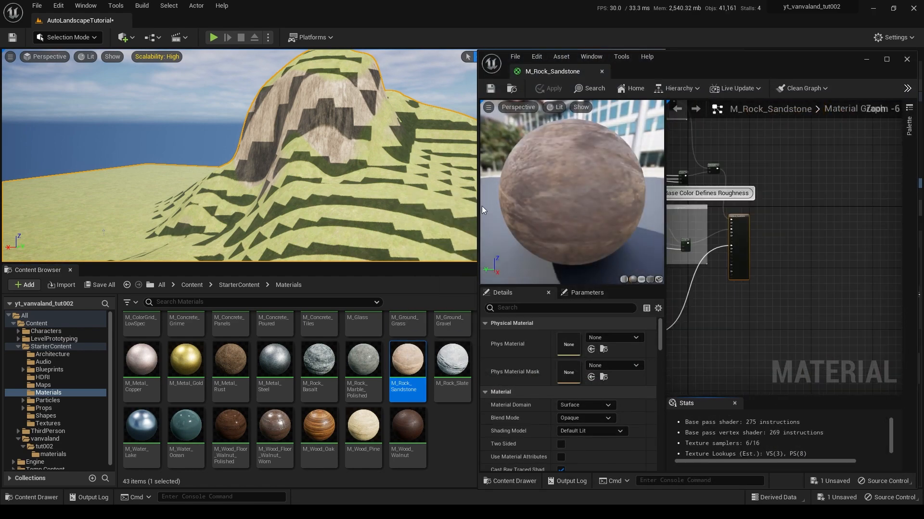
{"action": "left_click_drag", "start_coordinate": [578, 72], "coordinate": [160, 17]}
Select and copy all nodes in the M_Rock_Sandstone graph except the main material output node.
{"action": "scroll", "coordinate": [558, 249], "scroll_direction": "down", "scroll_amount": 3}
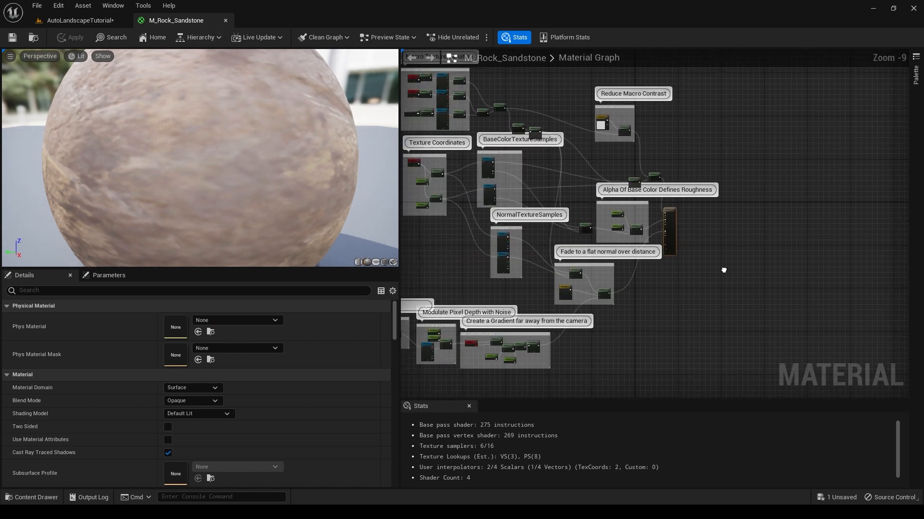
{"action": "scroll", "coordinate": [705, 230], "scroll_direction": "down", "scroll_amount": 3}
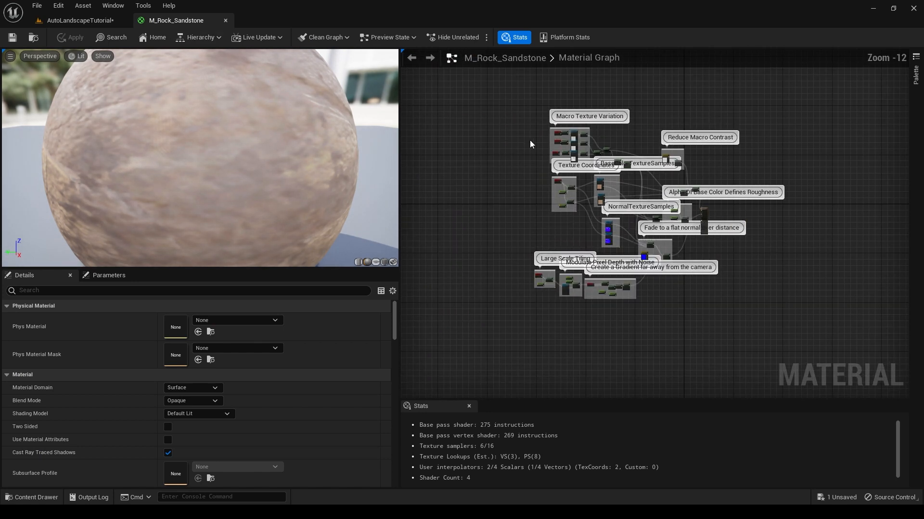
{"action": "left_click_drag", "start_coordinate": [502, 95], "coordinate": [694, 345]}
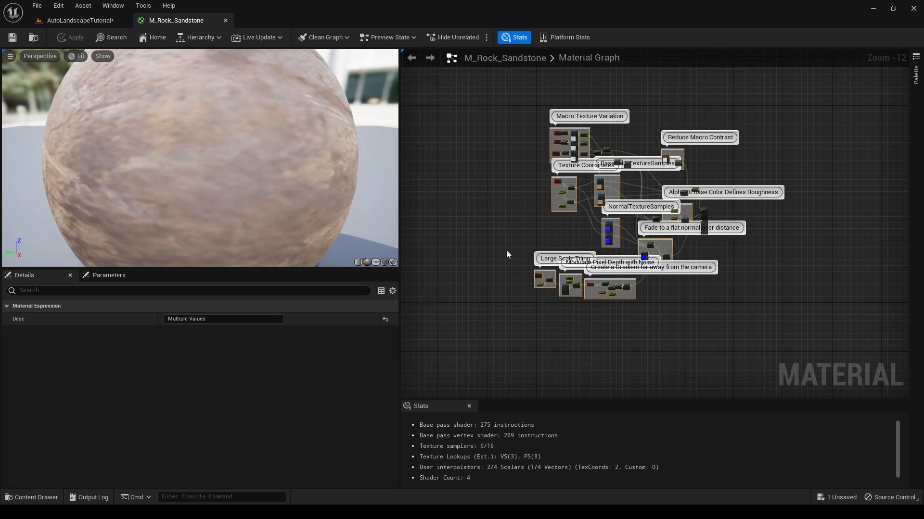
Open the rocks material function from the tut002 materials folder and paste the copied sandstone nodes into its graph.
{"action": "left_click", "coordinate": [80, 21]}
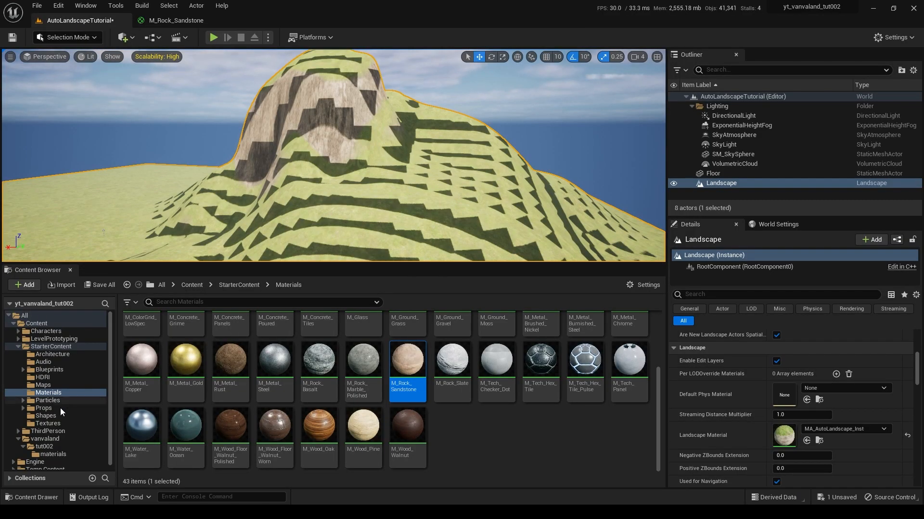
{"action": "left_click", "coordinate": [50, 455]}
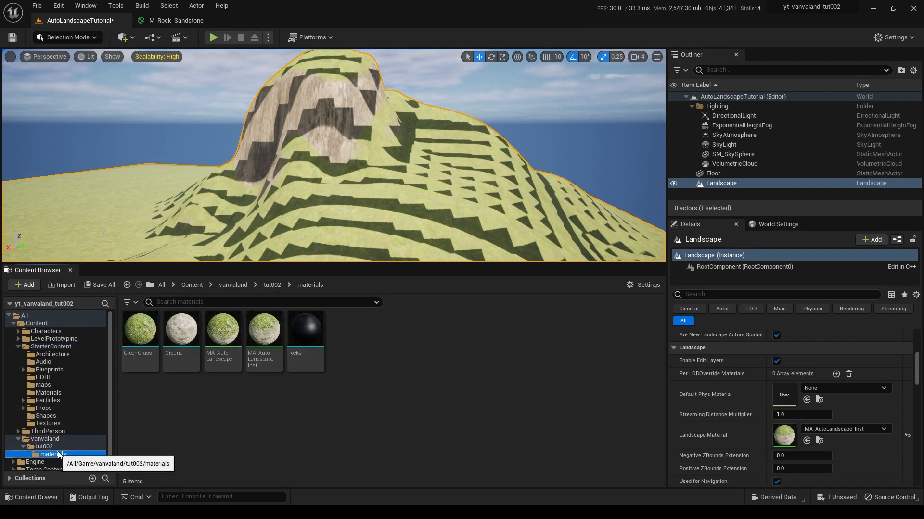
{"action": "double_click", "coordinate": [305, 332]}
{"action": "right_click", "coordinate": [642, 290]}
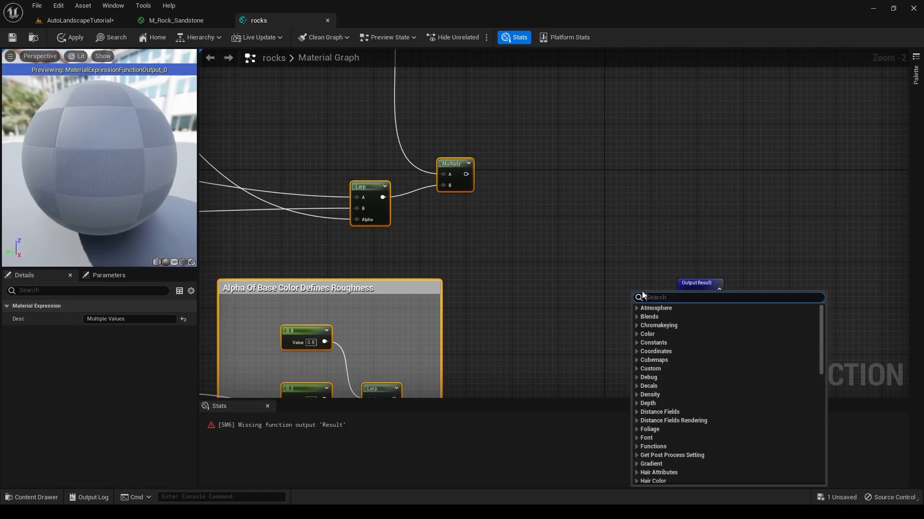
{"action": "type", "text": "Make MAt"}
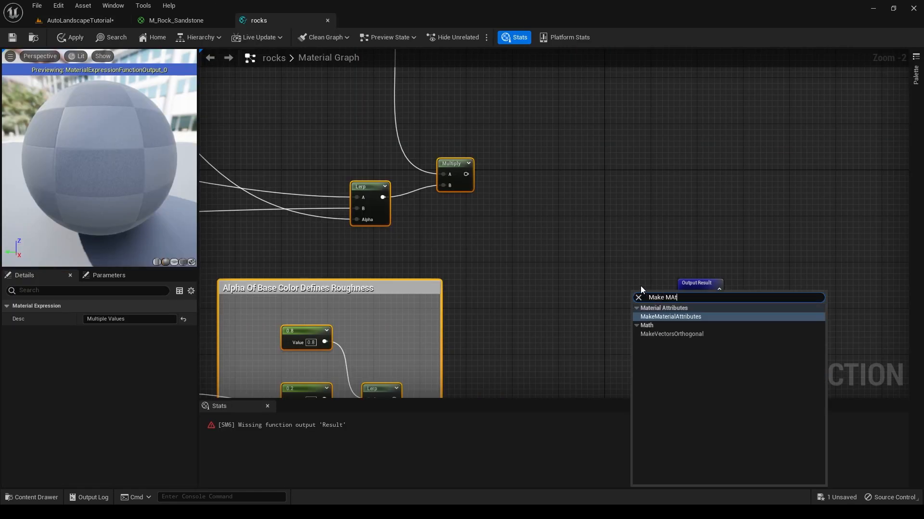
{"action": "left_click", "coordinate": [216, 20]}
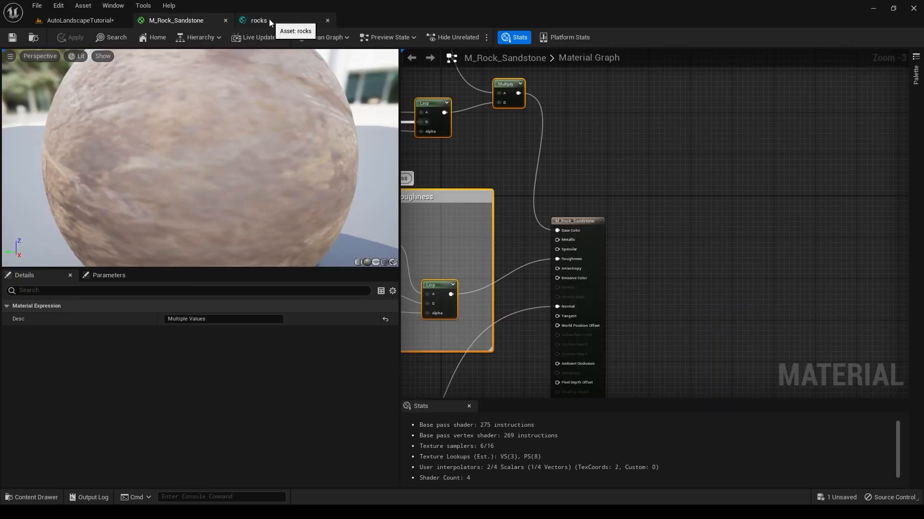
{"action": "left_click", "coordinate": [269, 19]}
Add a MakeMaterialAttributes node between the pasted nodes and Output Result in the rocks function graph.
{"action": "right_click", "coordinate": [575, 259]}
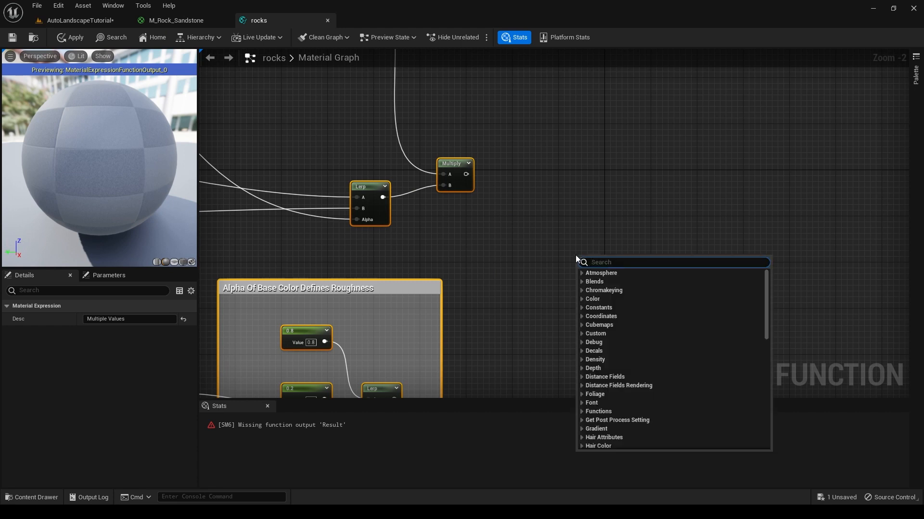
{"action": "type", "text": "Make Mat"}
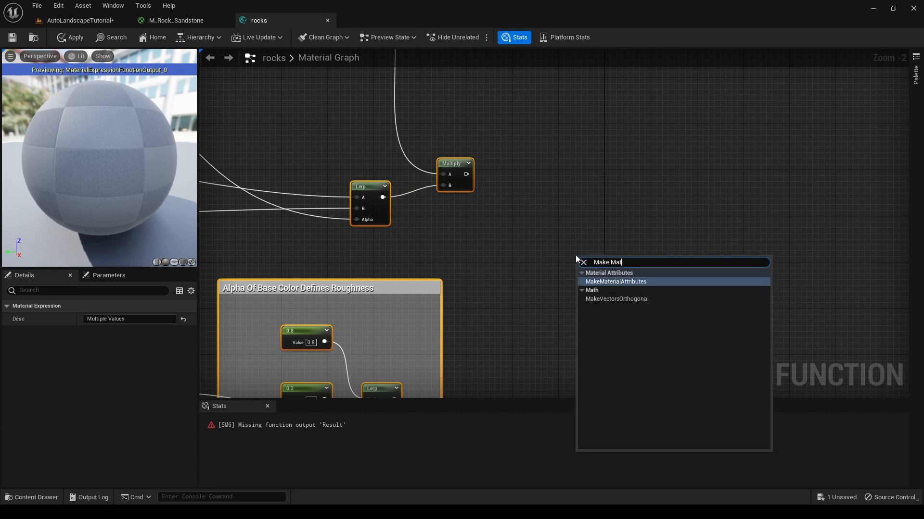
{"action": "key", "text": "Return"}
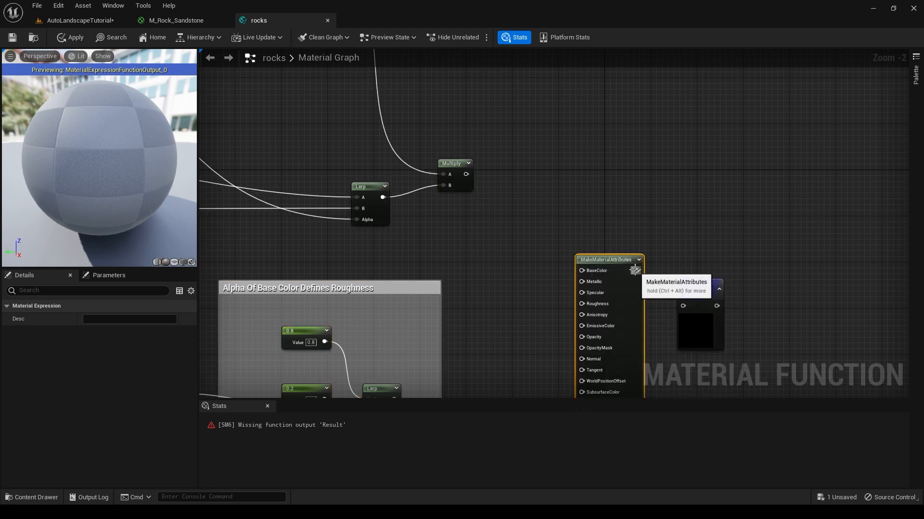
Connect MakeMaterialAttributes to Output Result and the final Multiply node's output to its BaseColor input.
{"action": "left_click_drag", "start_coordinate": [635, 270], "coordinate": [682, 253]}
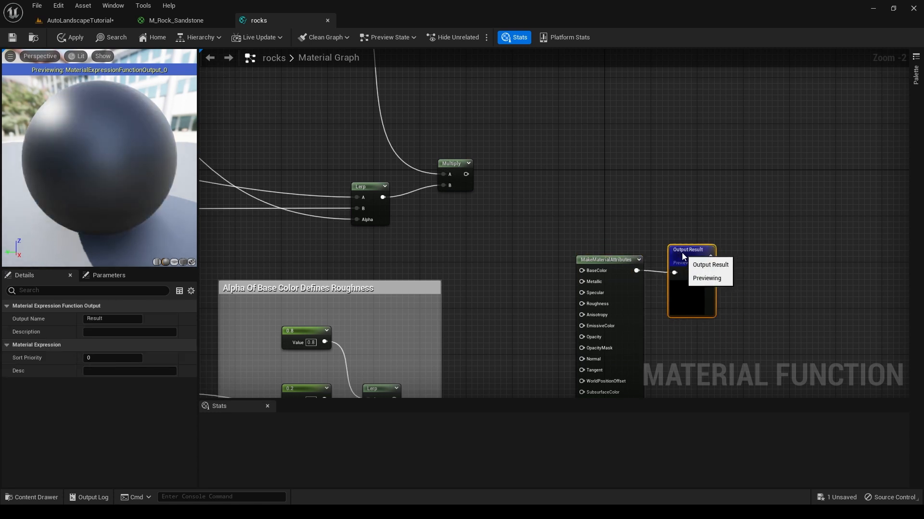
{"action": "left_click_drag", "start_coordinate": [466, 174], "coordinate": [582, 270]}
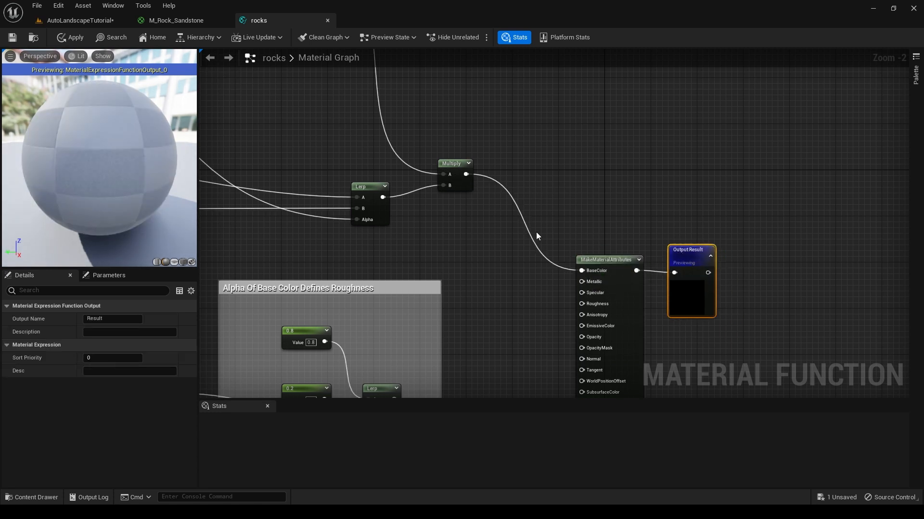
{"action": "right_click_drag", "start_coordinate": [537, 236], "coordinate": [444, 110]}
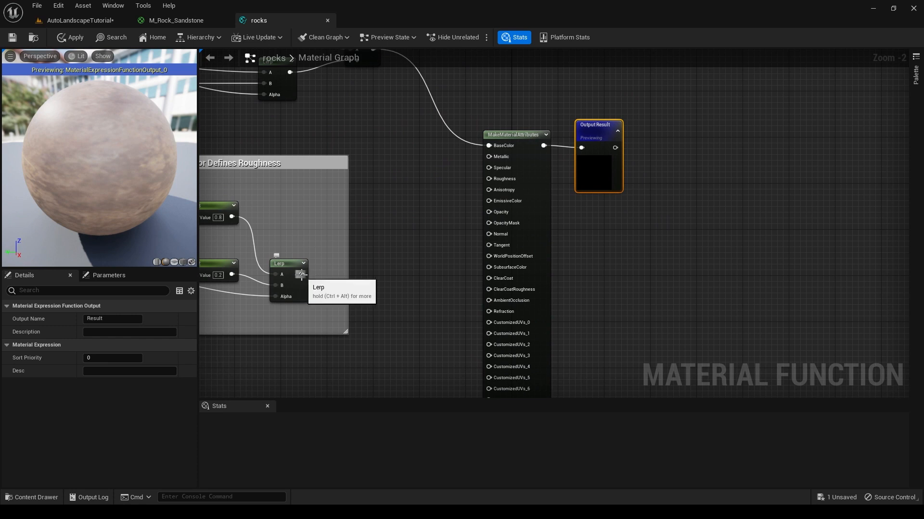
Connect the roughness Lerp to the Roughness input and the normal Lerp to the Normal input of MakeMaterialAttributes.
{"action": "left_click_drag", "start_coordinate": [301, 275], "coordinate": [489, 179]}
{"action": "right_click_drag", "start_coordinate": [489, 179], "coordinate": [527, 60]}
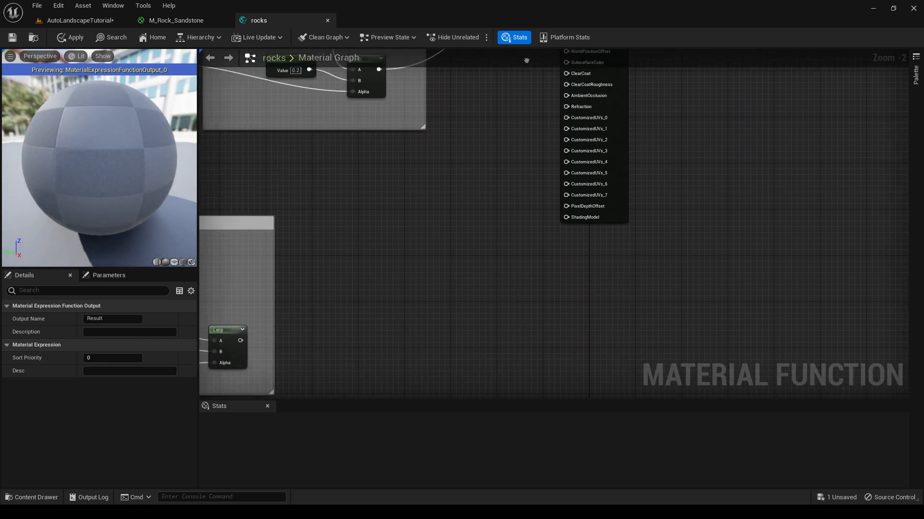
{"action": "left_click_drag", "start_coordinate": [241, 340], "coordinate": [567, 128]}
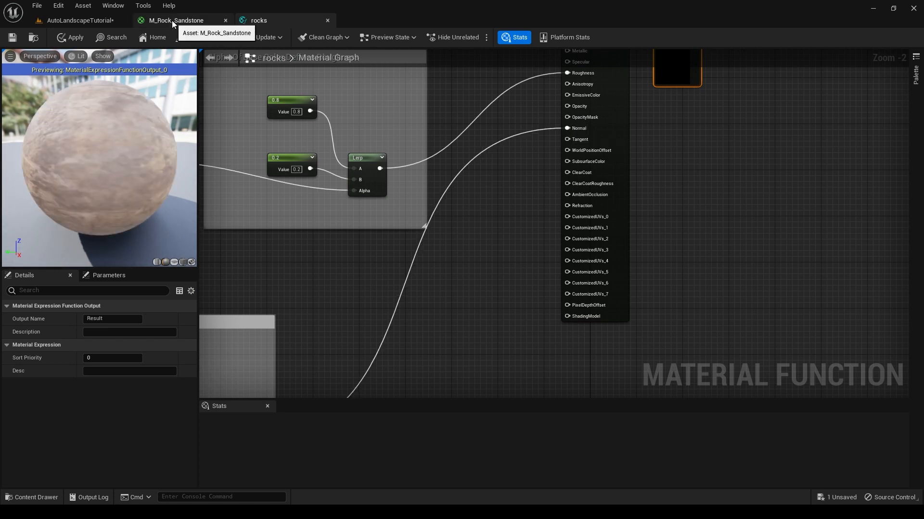
Close the M_Rock_Sandstone editor and open the MA_AutoLandscape material from the tut002 materials folder.
{"action": "left_click", "coordinate": [173, 21]}
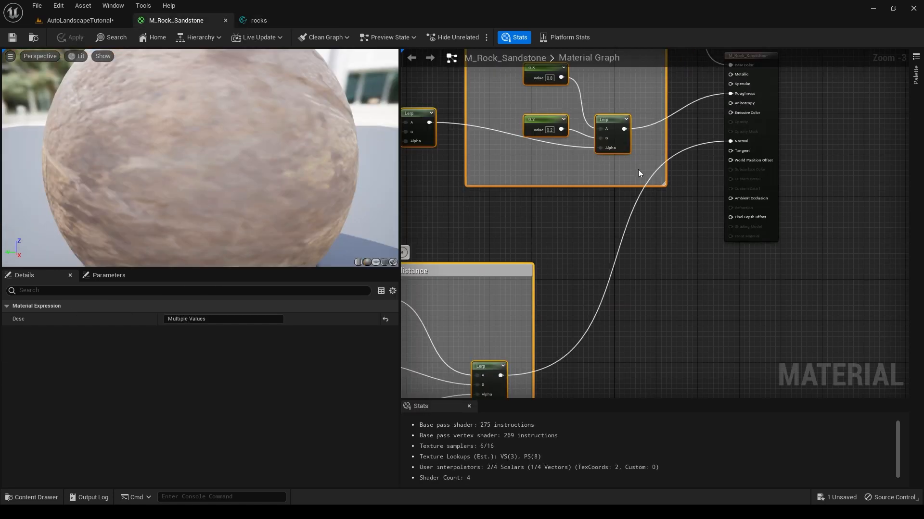
{"action": "left_click", "coordinate": [225, 20]}
{"action": "left_click", "coordinate": [197, 18]}
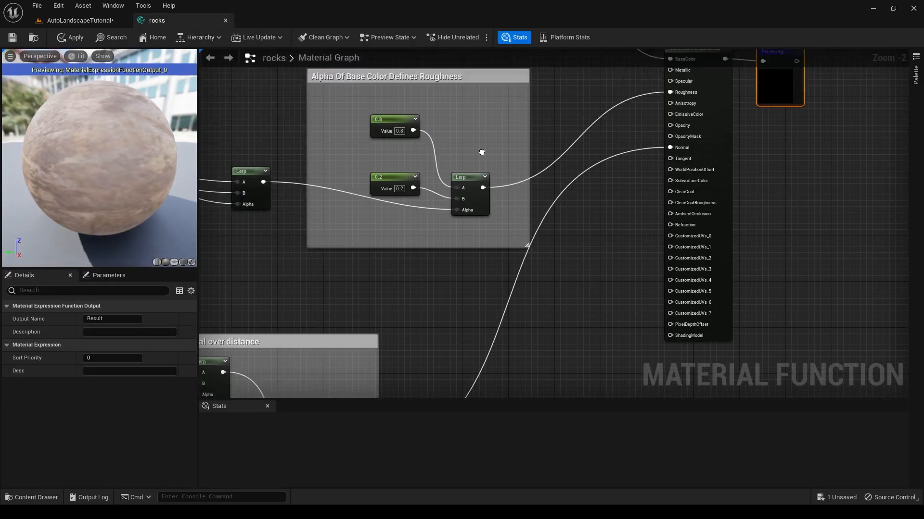
{"action": "left_click", "coordinate": [68, 19]}
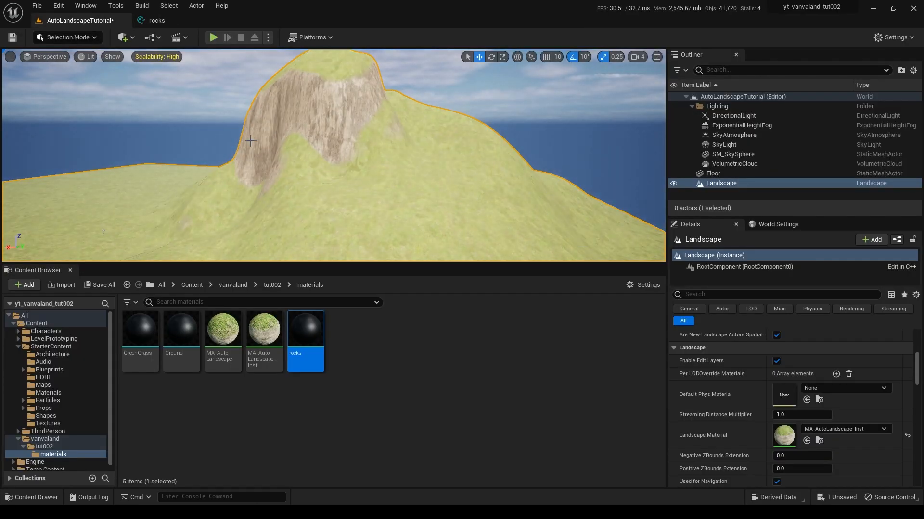
{"action": "double_click", "coordinate": [226, 332]}
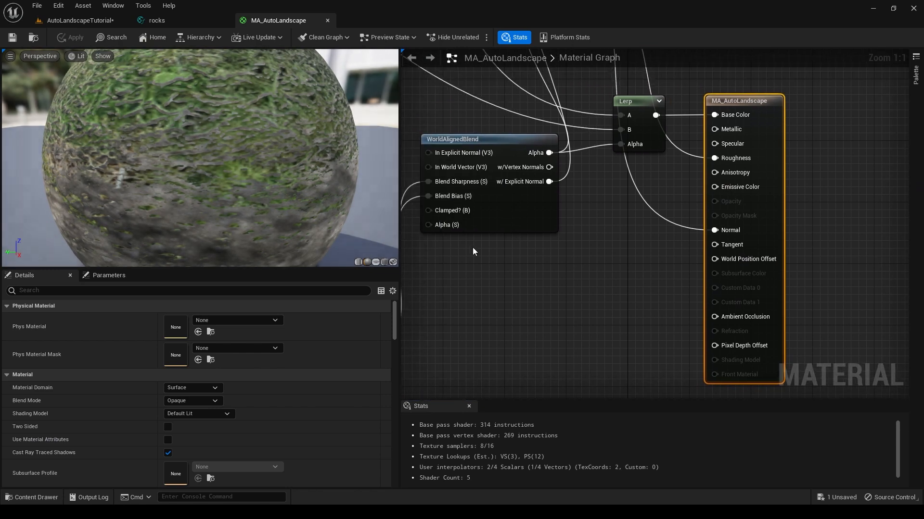
Widen the graph area and add the rocks function from the materials folder to the MA_AutoLandscape graph.
{"action": "left_click_drag", "start_coordinate": [399, 250], "coordinate": [242, 245]}
{"action": "scroll", "coordinate": [513, 289], "scroll_direction": "down", "scroll_amount": 6}
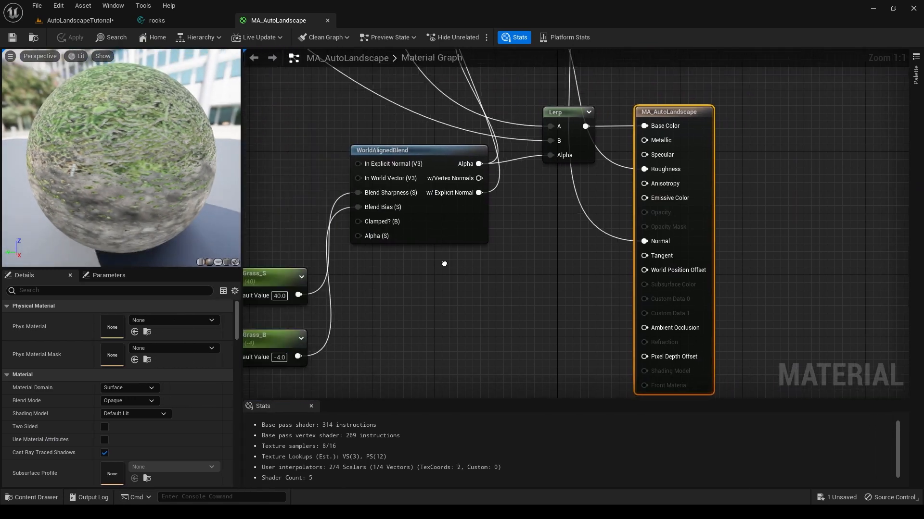
{"action": "scroll", "coordinate": [506, 281], "scroll_direction": "up", "scroll_amount": 4}
{"action": "scroll", "coordinate": [506, 280], "scroll_direction": "down", "scroll_amount": 3}
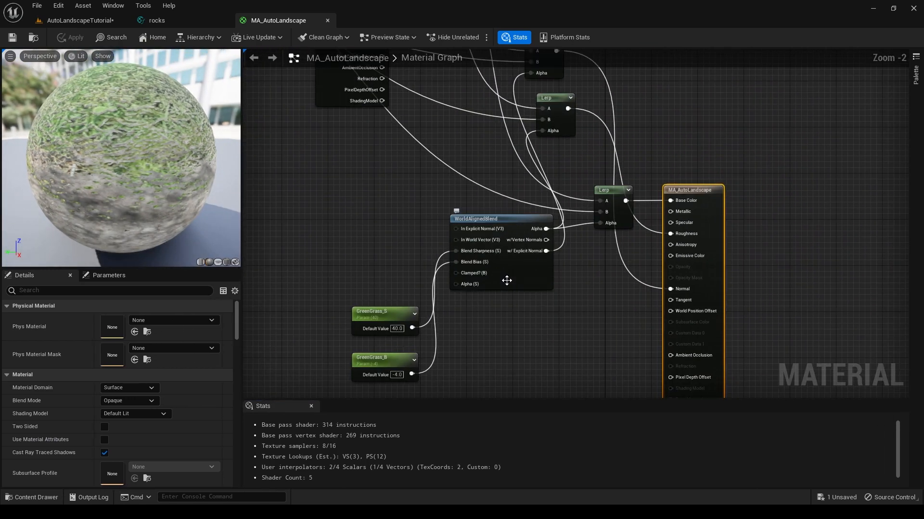
{"action": "right_click_drag", "start_coordinate": [489, 238], "coordinate": [404, 248]}
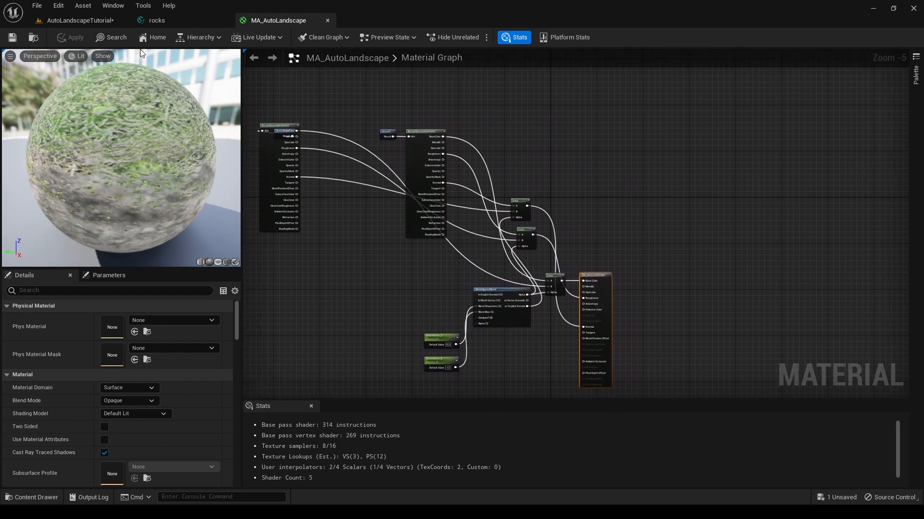
{"action": "left_click", "coordinate": [86, 18]}
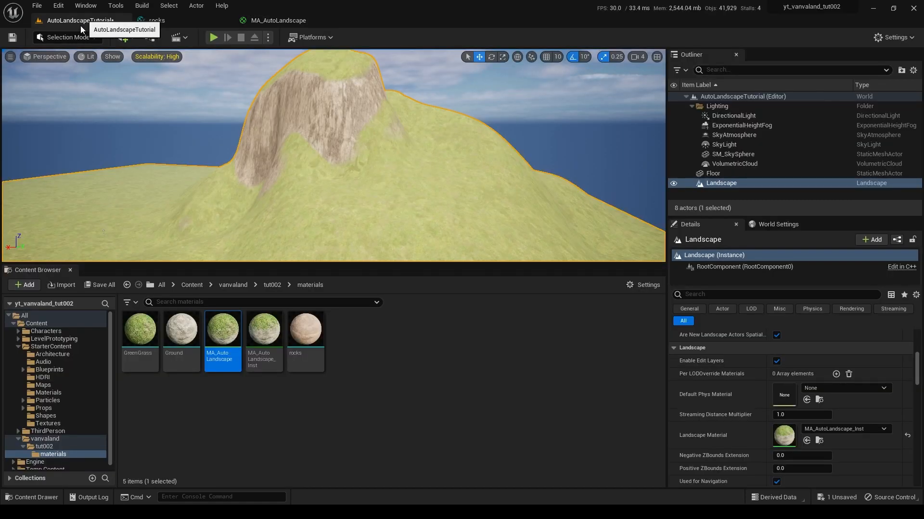
{"action": "left_click_drag", "start_coordinate": [306, 331], "coordinate": [530, 134]}
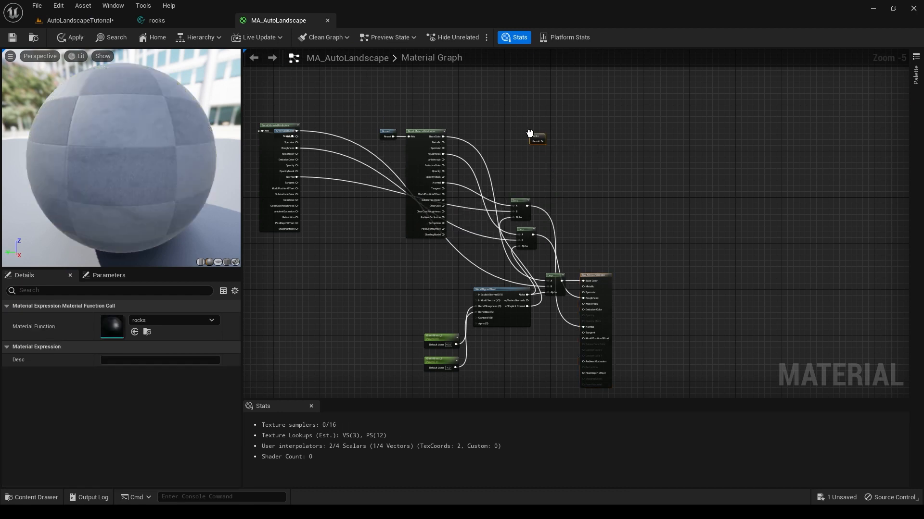
Add a BreakMaterialAttributes node fed by the rocks function's Result output and place it beside the function.
{"action": "right_click_drag", "start_coordinate": [498, 167], "coordinate": [458, 169]}
{"action": "scroll", "coordinate": [496, 161], "scroll_direction": "up", "scroll_amount": 3}
{"action": "scroll", "coordinate": [533, 150], "scroll_direction": "down", "scroll_amount": 2}
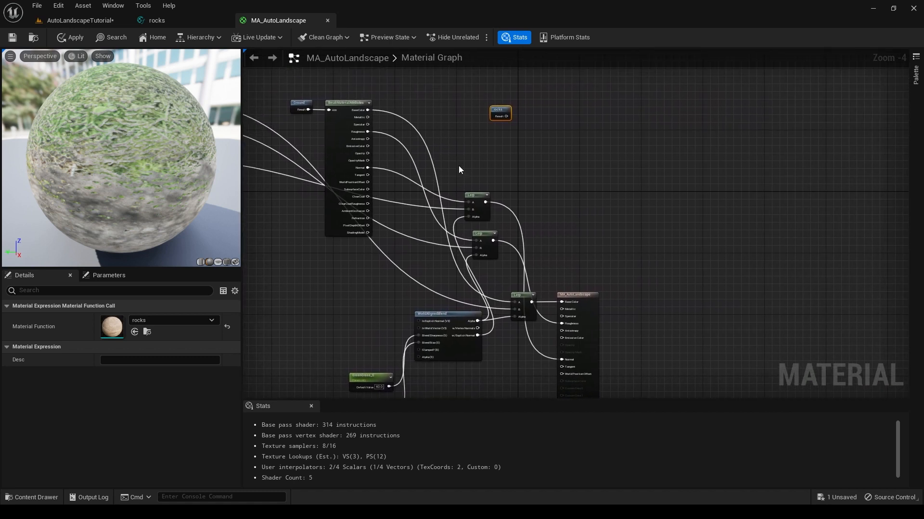
{"action": "left_click_drag", "start_coordinate": [506, 117], "coordinate": [536, 117]}
{"action": "type", "text": "break"}
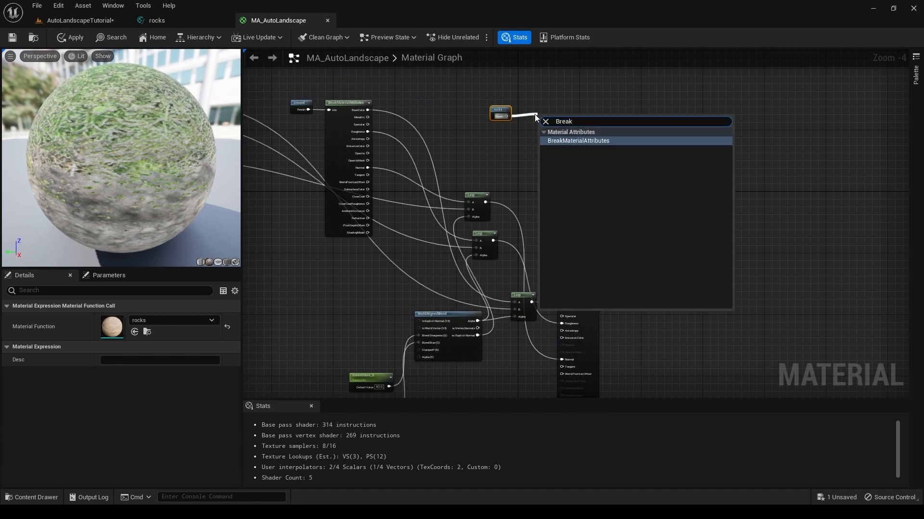
{"action": "key", "text": "Return"}
{"action": "left_click_drag", "start_coordinate": [549, 114], "coordinate": [558, 103]}
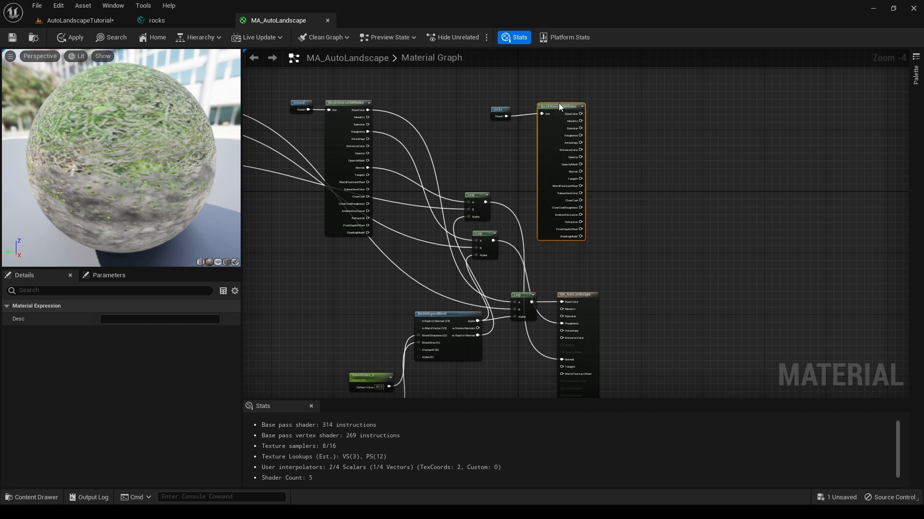
Spread the Lerp, blend and result nodes away from the functions, and move the rocks function with its BreakMaterialAttributes below them.
{"action": "right_click_drag", "start_coordinate": [647, 186], "coordinate": [689, 178]}
{"action": "scroll", "coordinate": [688, 178], "scroll_direction": "down", "scroll_amount": 6}
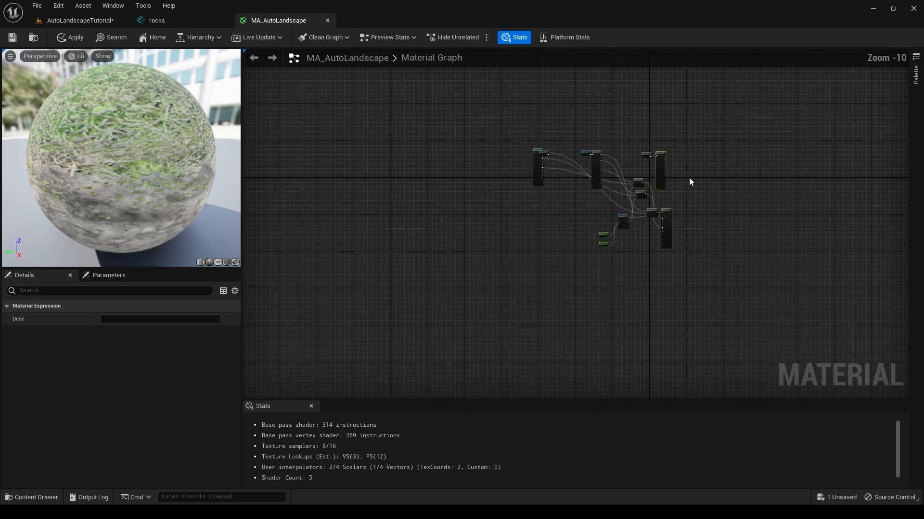
{"action": "scroll", "coordinate": [689, 178], "scroll_direction": "up", "scroll_amount": 2}
{"action": "right_click_drag", "start_coordinate": [677, 295], "coordinate": [640, 281]}
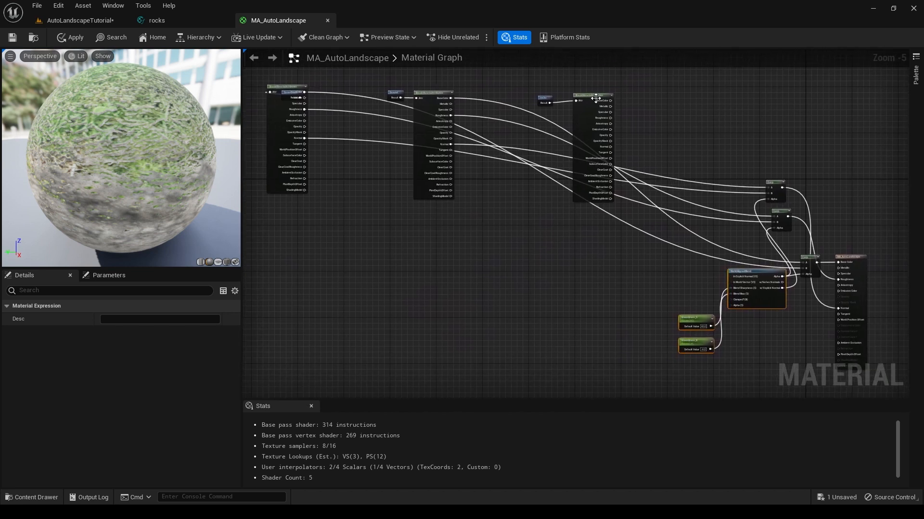
{"action": "left_click_drag", "start_coordinate": [595, 97], "coordinate": [430, 228]}
{"action": "left_click_drag", "start_coordinate": [424, 197], "coordinate": [586, 94]}
{"action": "left_click_drag", "start_coordinate": [523, 85], "coordinate": [427, 224]}
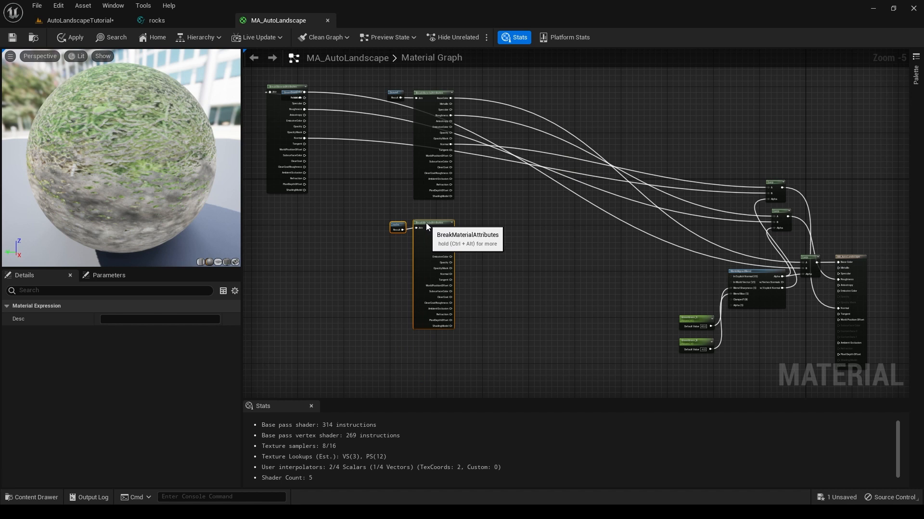
{"action": "left_click_drag", "start_coordinate": [426, 223], "coordinate": [331, 286]}
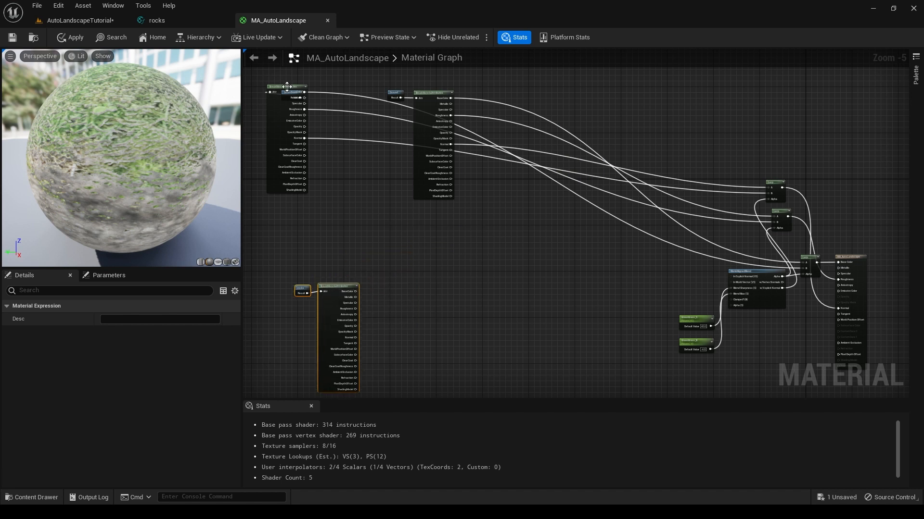
Stack the GreenGrass BreakMaterialAttributes node above the Ground one and place the GreenGrass function beside its input.
{"action": "left_click_drag", "start_coordinate": [302, 93], "coordinate": [341, 95]}
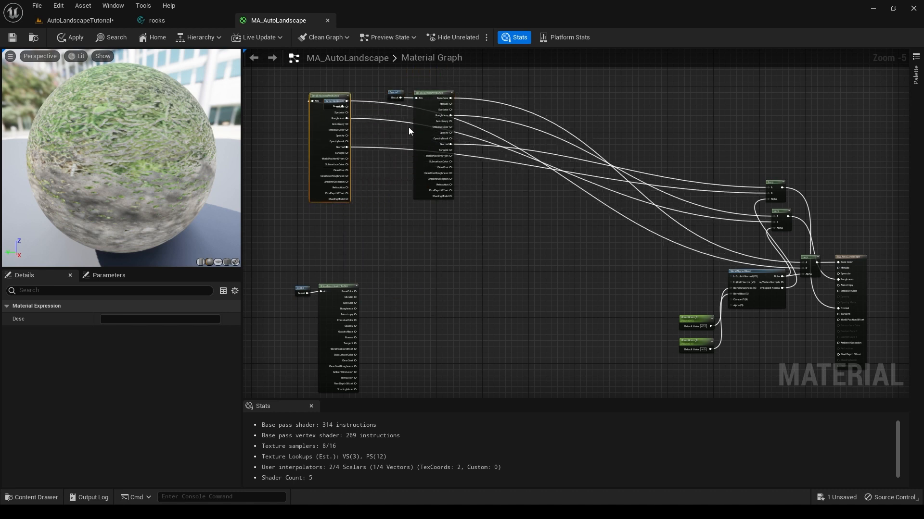
{"action": "right_click_drag", "start_coordinate": [409, 127], "coordinate": [472, 237]}
{"action": "left_click_drag", "start_coordinate": [402, 202], "coordinate": [506, 90]}
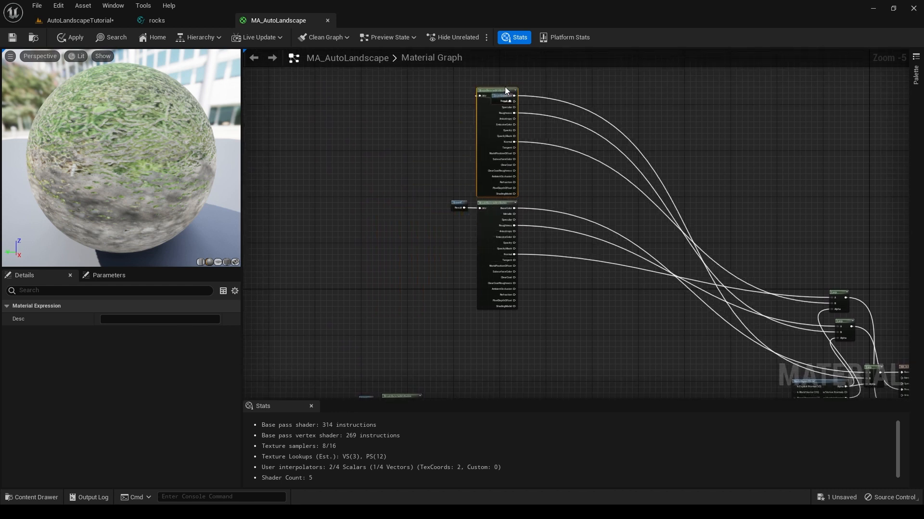
{"action": "left_click", "coordinate": [545, 105]}
{"action": "left_click_drag", "start_coordinate": [499, 100], "coordinate": [457, 94]}
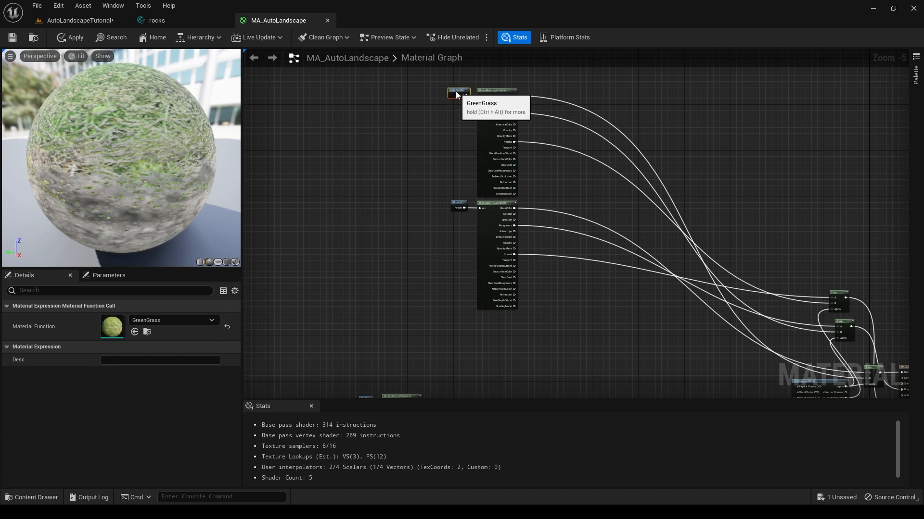
Align the rocks function and its BreakMaterialAttributes node directly beneath the Ground nodes.
{"action": "right_click_drag", "start_coordinate": [473, 235], "coordinate": [430, 150]}
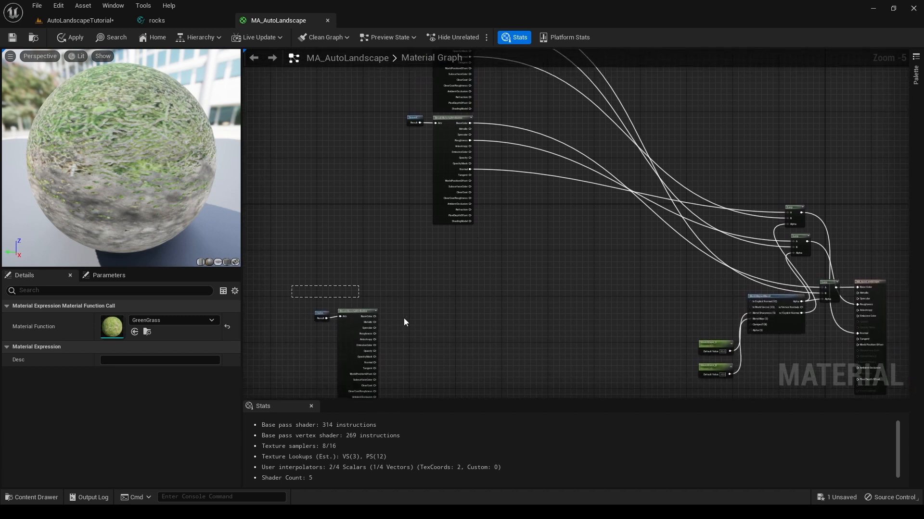
{"action": "left_click_drag", "start_coordinate": [403, 319], "coordinate": [461, 242]}
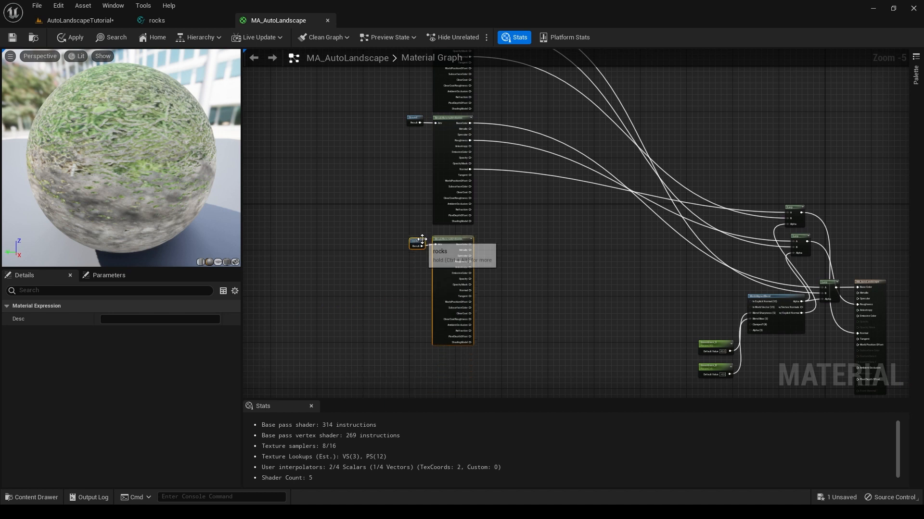
{"action": "key", "text": "ctrl+z"}
Move the WorldAlignedBlend node with its GreenGrass_S and GreenGrass_B parameters farther from the Lerp nodes.
{"action": "right_click_drag", "start_coordinate": [626, 164], "coordinate": [637, 160]}
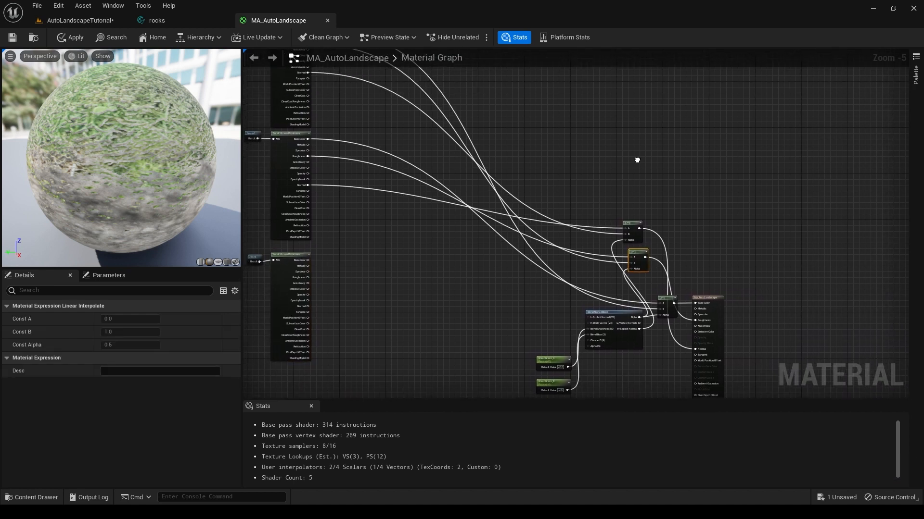
{"action": "left_click_drag", "start_coordinate": [512, 316], "coordinate": [616, 369]}
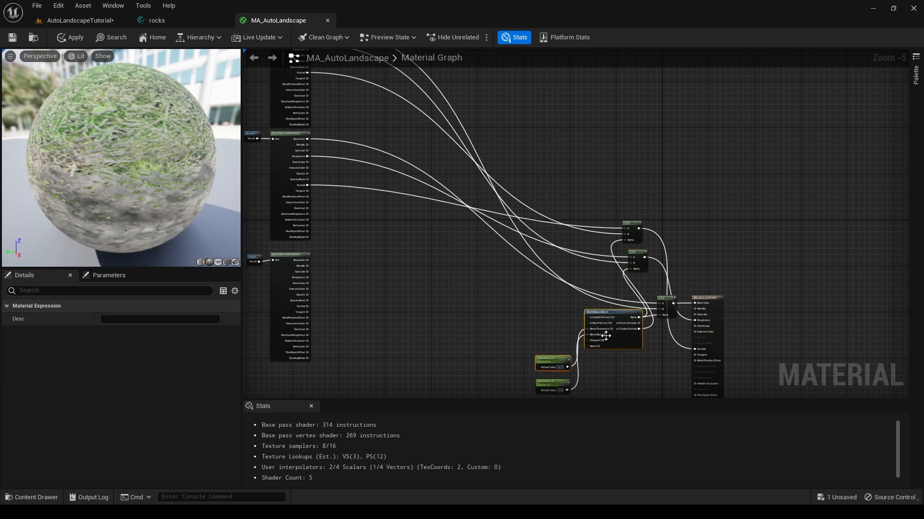
{"action": "left_click_drag", "start_coordinate": [611, 313], "coordinate": [565, 318]}
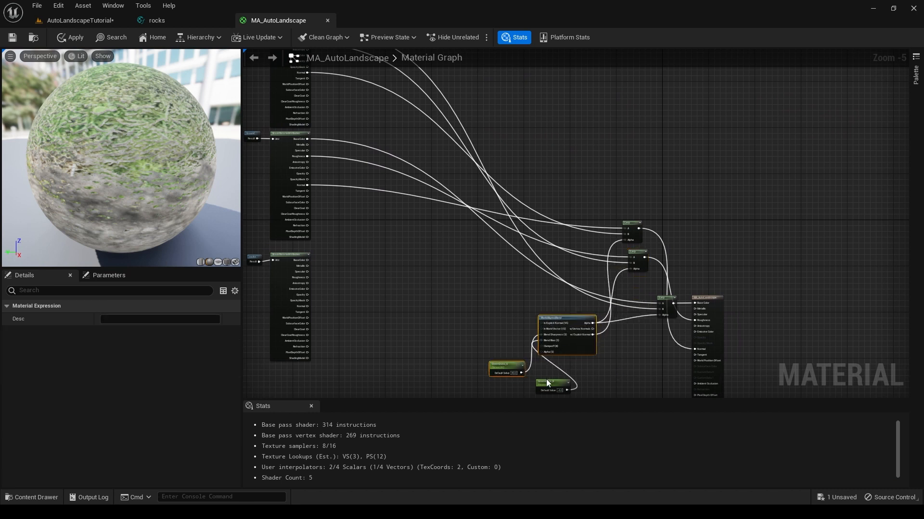
{"action": "left_click_drag", "start_coordinate": [547, 380], "coordinate": [502, 380]}
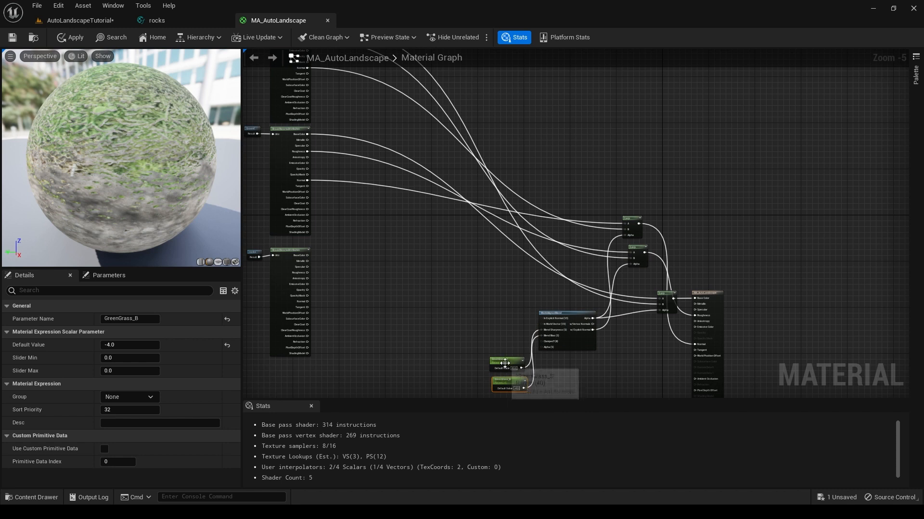
Duplicate the WorldAlignedBlend node with its two GreenGrass parameters and place the copy beside the rocks BreakMaterialAttributes node.
{"action": "left_click_drag", "start_coordinate": [482, 301], "coordinate": [566, 379]}
{"action": "right_click_drag", "start_coordinate": [478, 300], "coordinate": [498, 287]}
{"action": "left_click", "coordinate": [391, 296]}
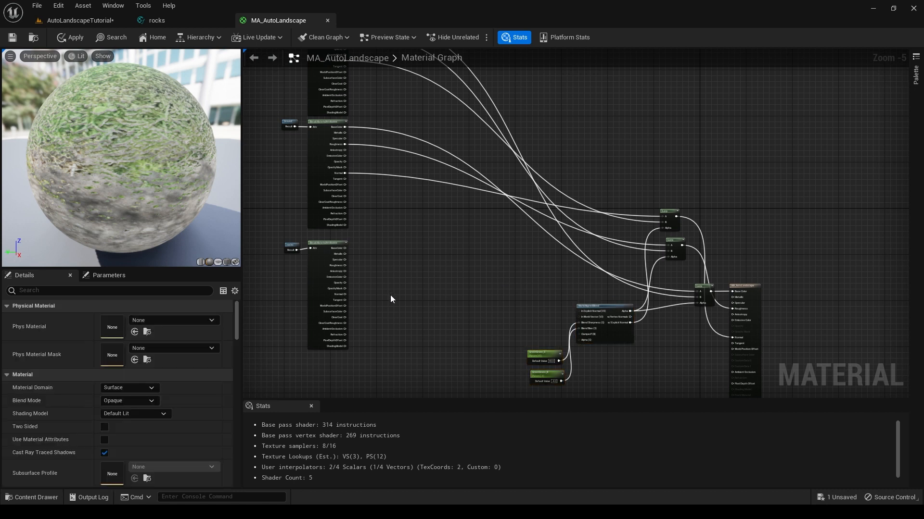
{"action": "key", "text": "ctrl+v"}
{"action": "left_click_drag", "start_coordinate": [439, 251], "coordinate": [392, 328]}
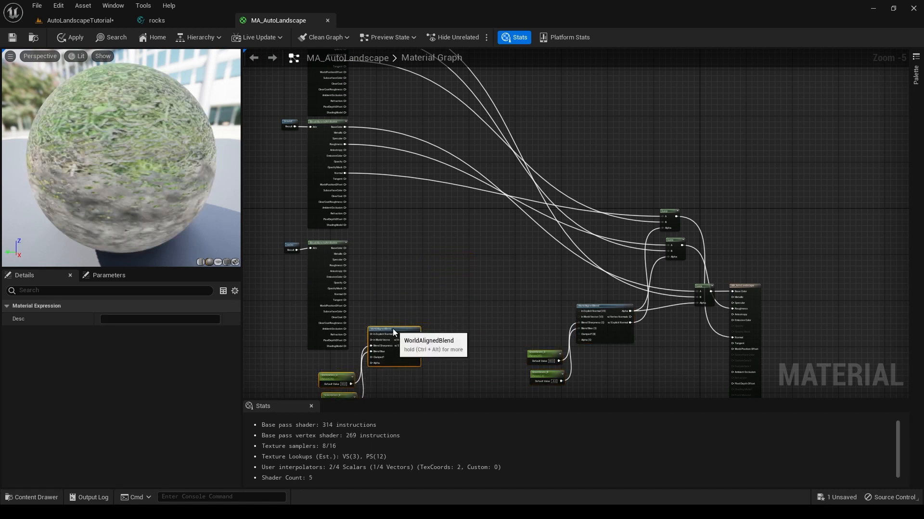
Add a LinearInterpolate node above the copied WorldAlignedBlend and shift the material result node away from the existing Lerps.
{"action": "right_click", "coordinate": [426, 284]}
{"action": "type", "text": "Lerp"}
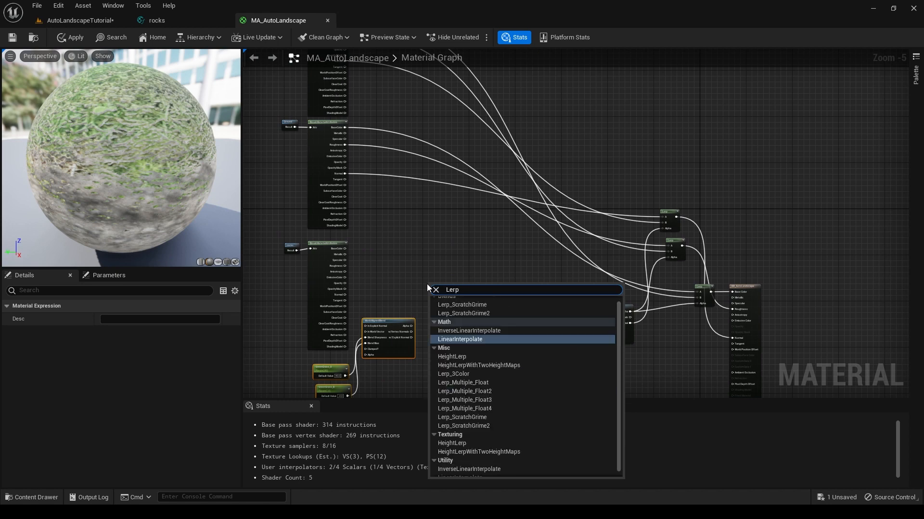
{"action": "key", "text": "Return"}
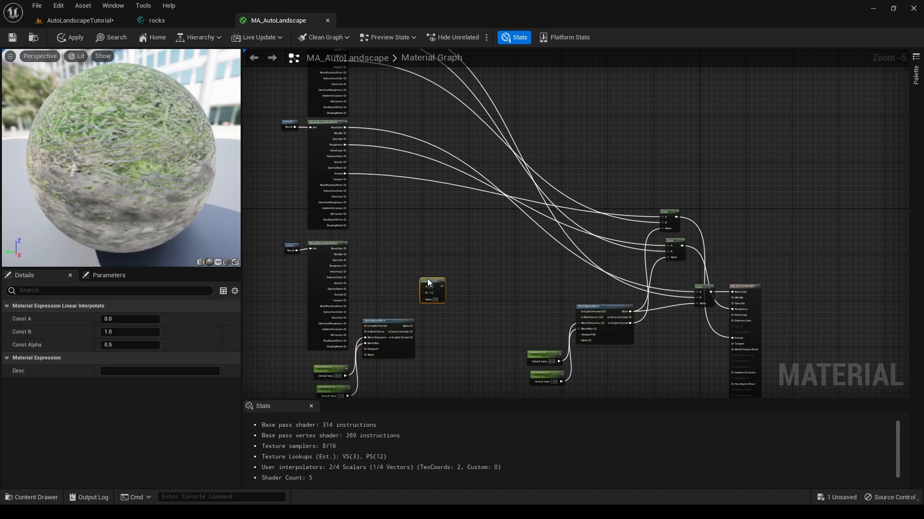
{"action": "left_click_drag", "start_coordinate": [439, 286], "coordinate": [427, 274]}
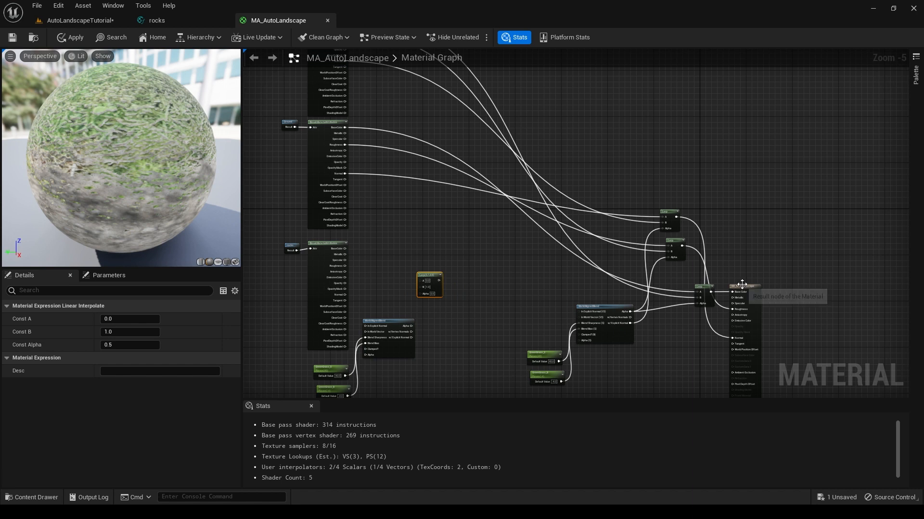
{"action": "left_click_drag", "start_coordinate": [743, 287], "coordinate": [789, 288]}
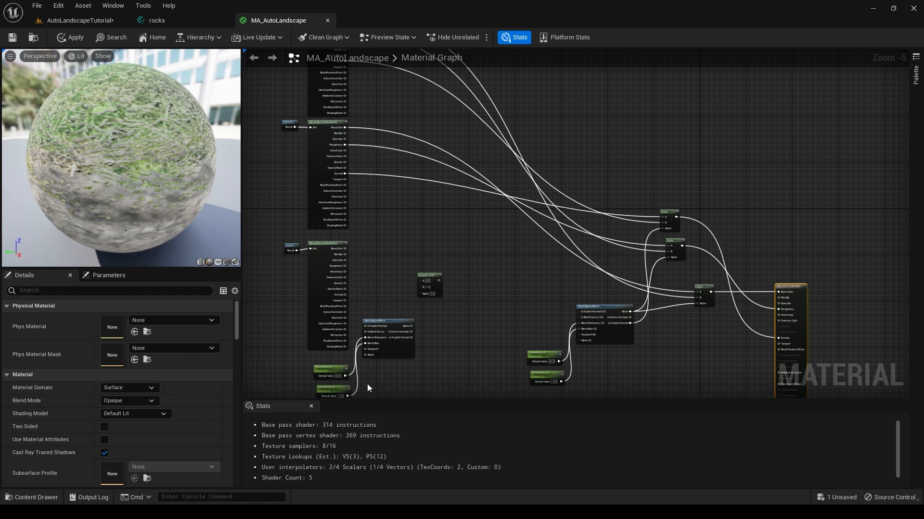
Rename the copied GreenGrass_S parameter to Rocks_S.
{"action": "left_click", "coordinate": [332, 367]}
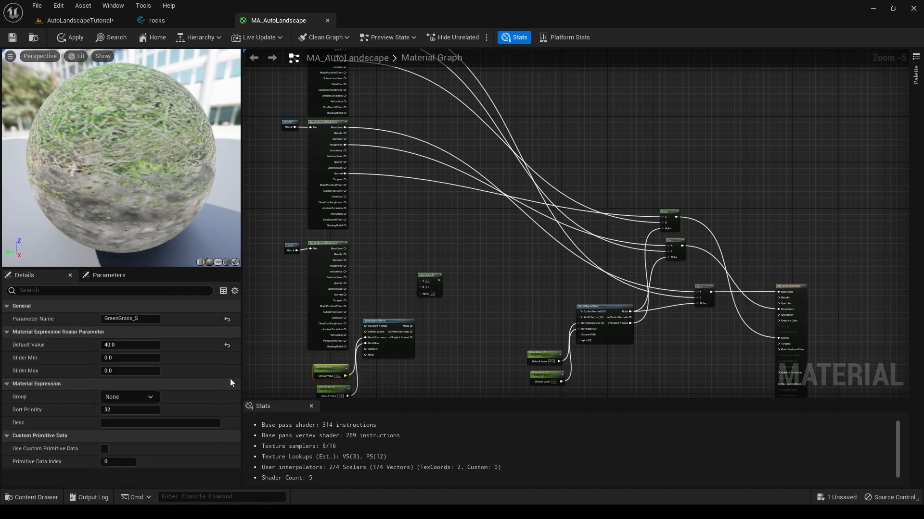
{"action": "double_click", "coordinate": [132, 320]}
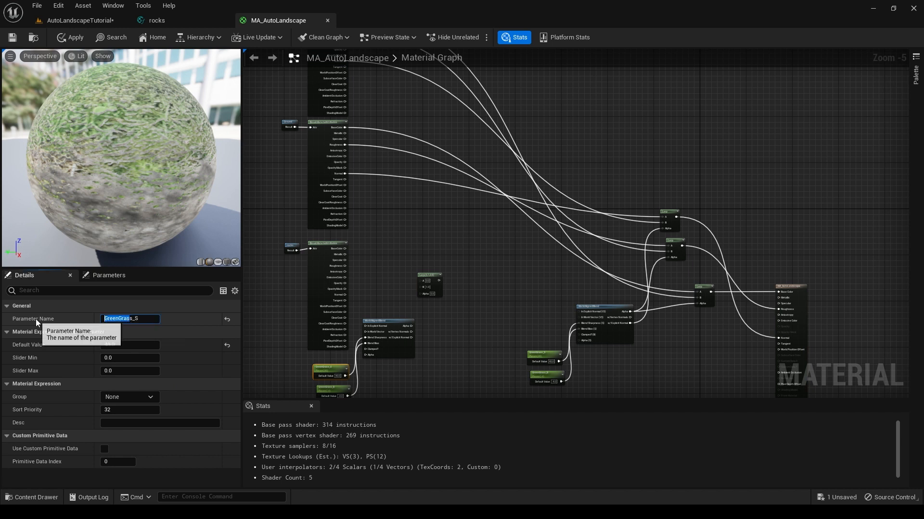
{"action": "type", "text": "ROcks"}
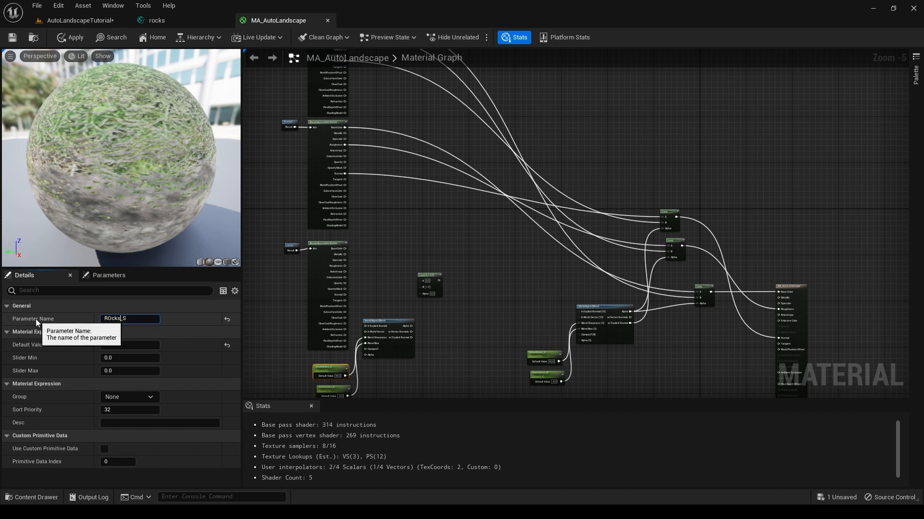
{"action": "key", "text": "Return"}
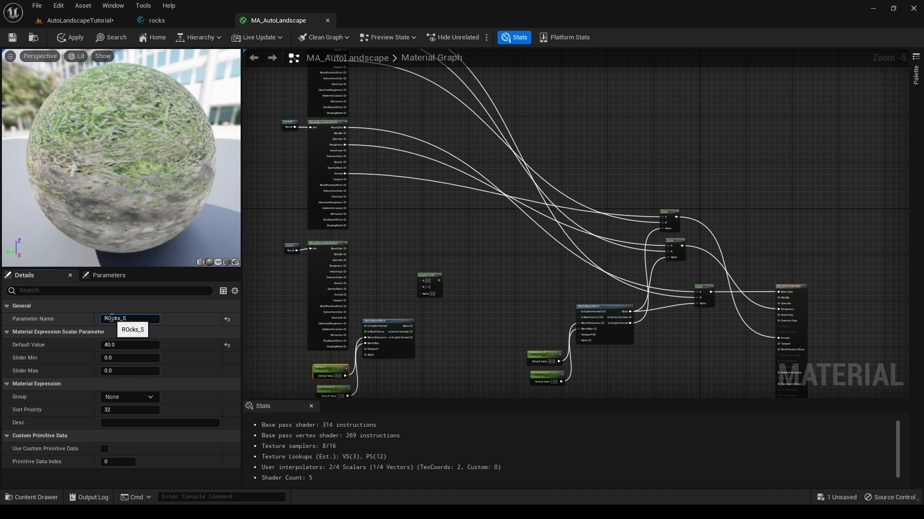
{"action": "key", "text": "Left"}
{"action": "key", "text": "Left"}
{"action": "key", "text": "Left"}
{"action": "key", "text": "Left"}
{"action": "key", "text": "Left"}
{"action": "key", "text": "BackSpace"}
{"action": "type", "text": "o"}
{"action": "left_click", "coordinate": [192, 332]}
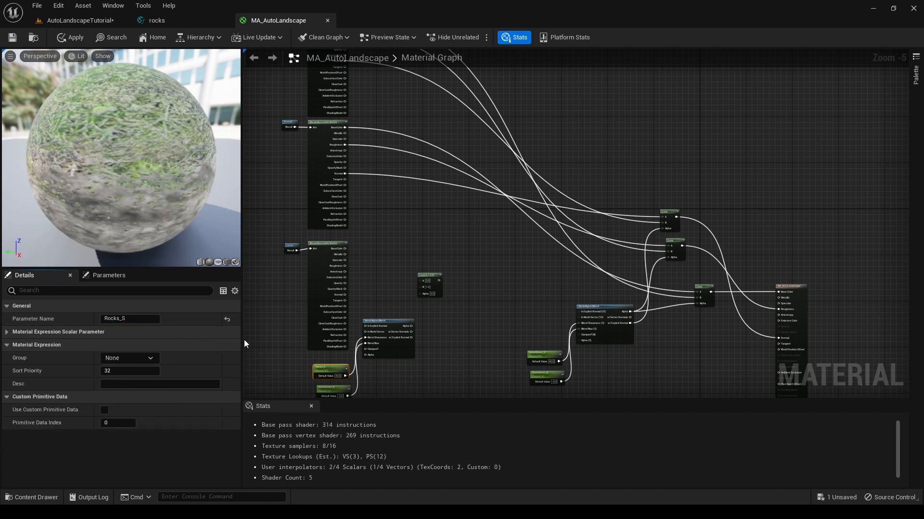
Rename the copied GreenGrass_B parameter to Rocks_B.
{"action": "left_click", "coordinate": [332, 388]}
{"action": "left_click_drag", "start_coordinate": [132, 319], "coordinate": [55, 313]}
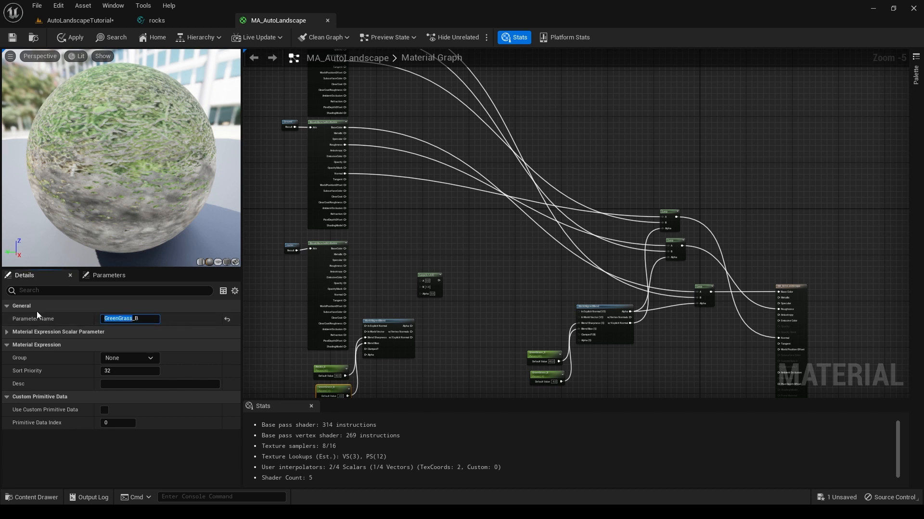
{"action": "type", "text": "Rocks"}
{"action": "key", "text": "Return"}
Connect the copied WorldAlignedBlend's Alpha output to the Alpha input of the new Lerp beside it.
{"action": "right_click_drag", "start_coordinate": [465, 340], "coordinate": [444, 290]}
{"action": "left_click_drag", "start_coordinate": [409, 234], "coordinate": [397, 288]}
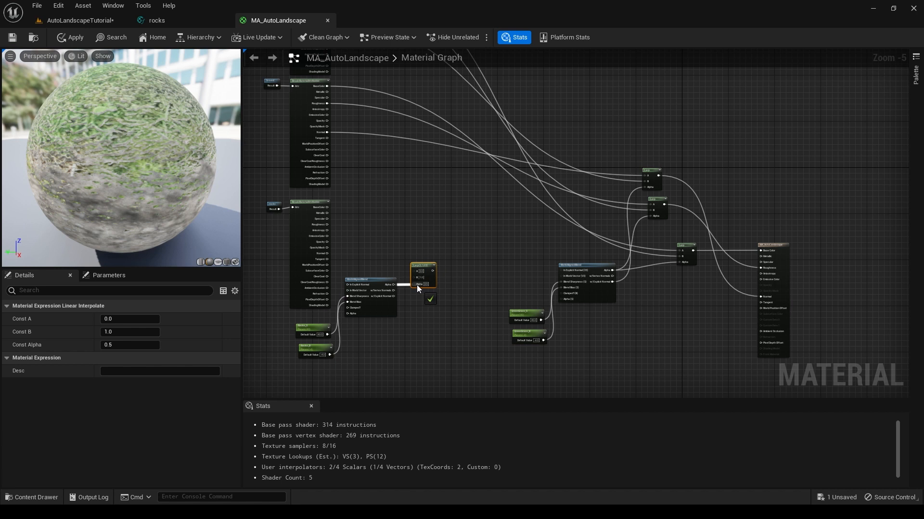
{"action": "left_click_drag", "start_coordinate": [416, 285], "coordinate": [417, 285]}
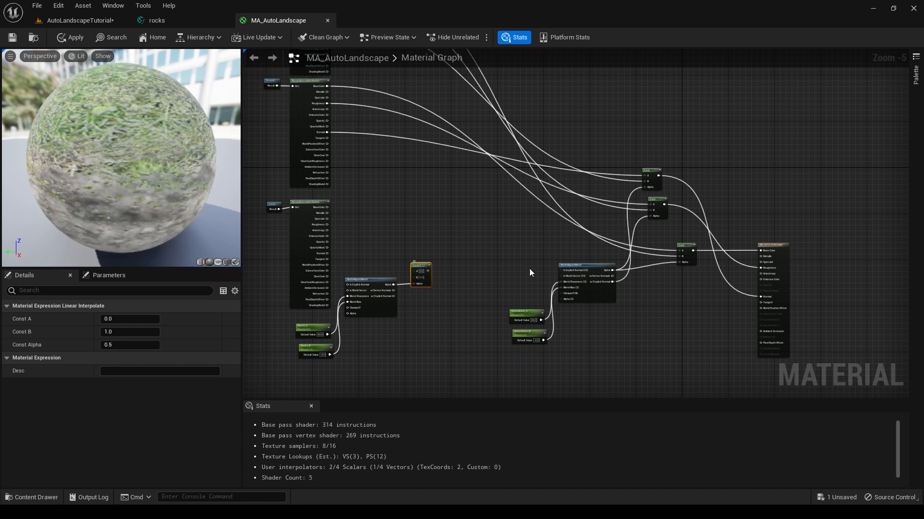
Connect the BaseColor output of the rocks BreakMaterialAttributes node to the new Lerp's A input.
{"action": "mouse_move", "coordinate": [678, 258]}
{"action": "left_mouse_down"}
{"action": "mouse_move", "coordinate": [663, 256]}
{"action": "mouse_move", "coordinate": [677, 257]}
{"action": "left_mouse_up"}
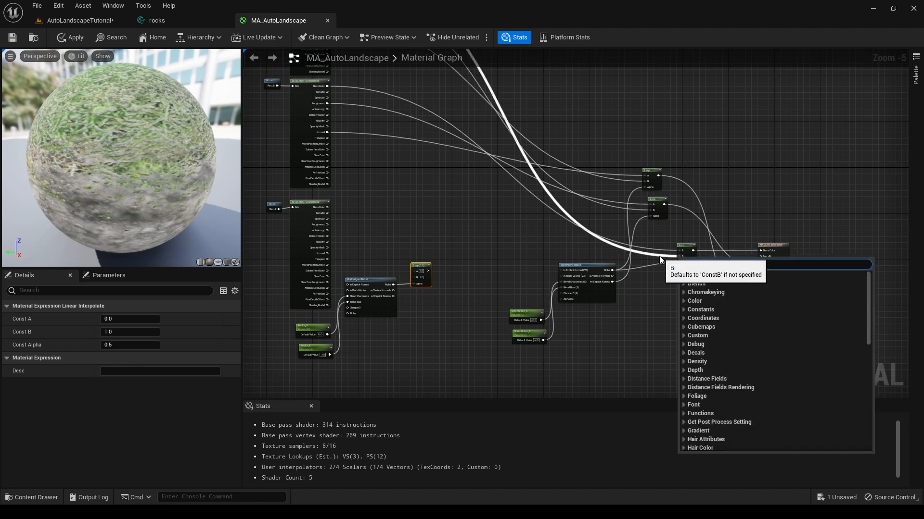
{"action": "scroll", "coordinate": [658, 256], "scroll_direction": "up", "scroll_amount": 4}
{"action": "scroll", "coordinate": [631, 251], "scroll_direction": "down", "scroll_amount": 4}
{"action": "right_click_drag", "start_coordinate": [553, 209], "coordinate": [511, 341]}
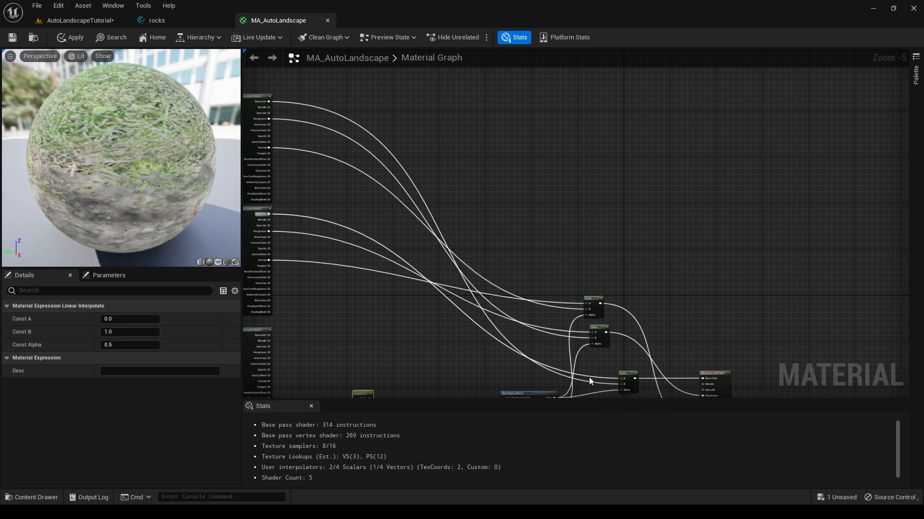
{"action": "right_click_drag", "start_coordinate": [462, 337], "coordinate": [480, 265]}
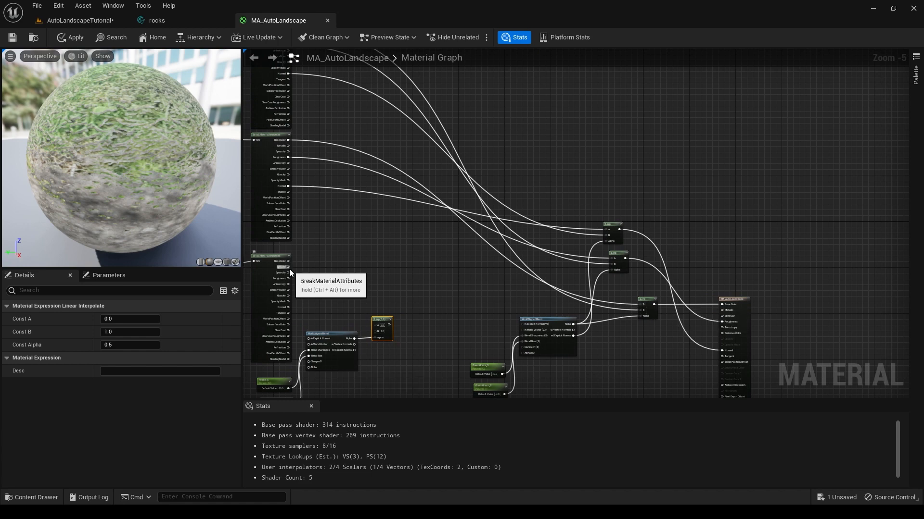
{"action": "scroll", "coordinate": [284, 202], "scroll_direction": "up", "scroll_amount": 2}
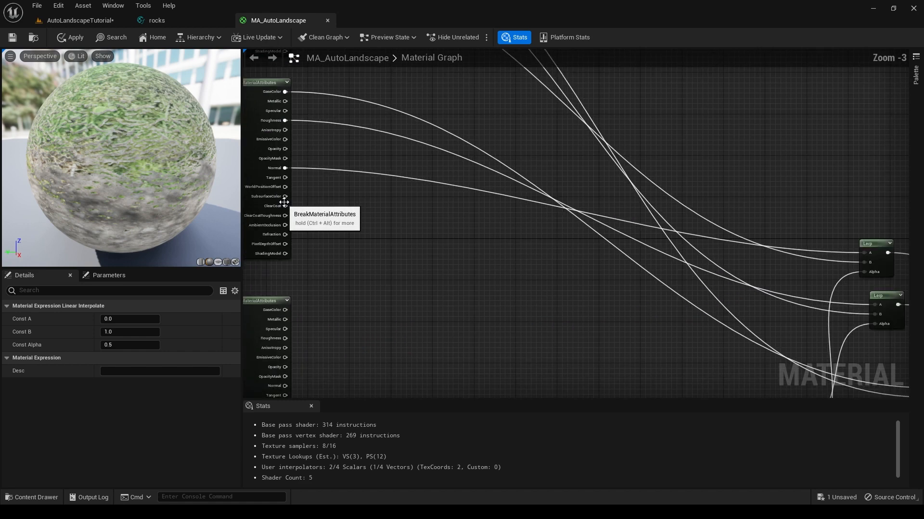
{"action": "scroll", "coordinate": [285, 203], "scroll_direction": "down", "scroll_amount": 1}
{"action": "right_click_drag", "start_coordinate": [340, 211], "coordinate": [366, 156]}
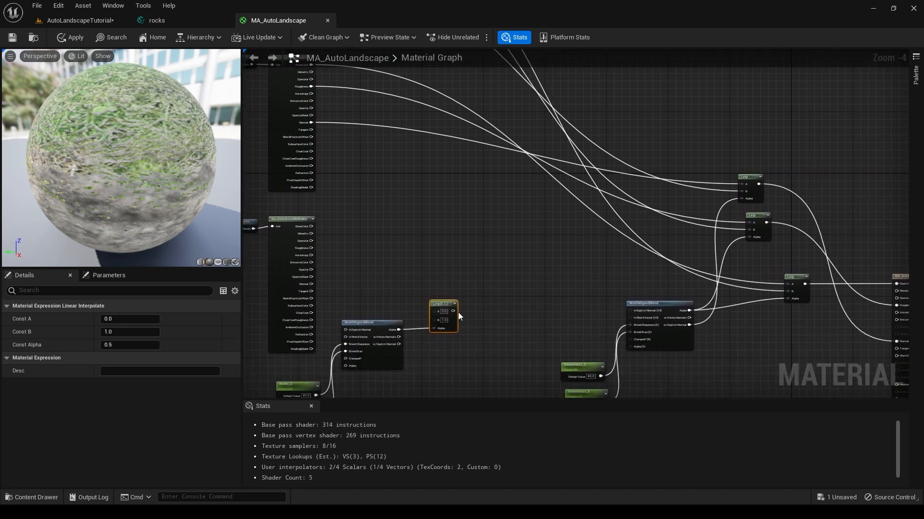
{"action": "left_click_drag", "start_coordinate": [311, 227], "coordinate": [435, 311]}
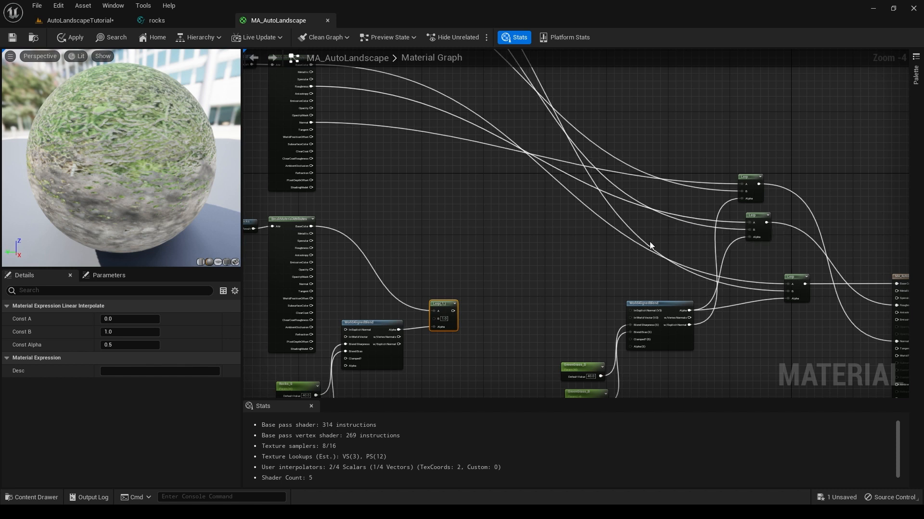
Route the existing roughness Lerp through the new Lerp's B input into the material's Roughness input, and place the new Lerp beside it.
{"action": "right_click_drag", "start_coordinate": [649, 245], "coordinate": [350, 276]}
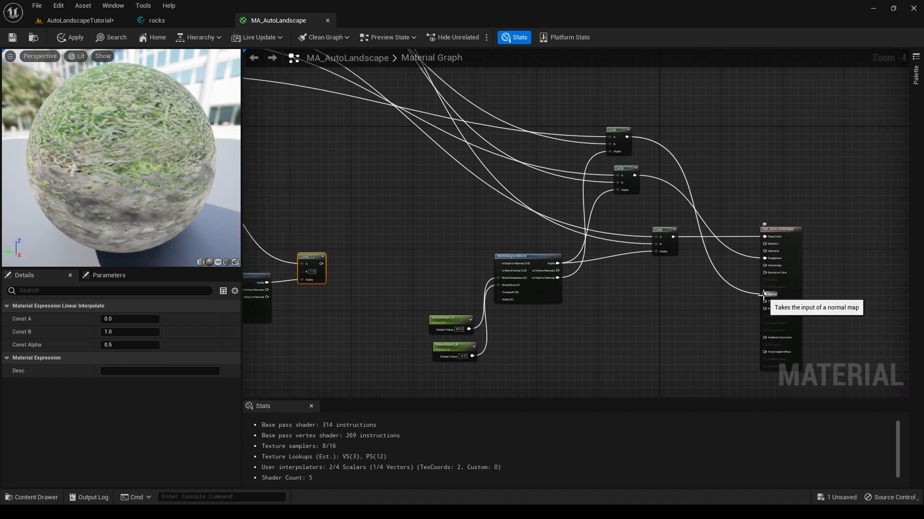
{"action": "mouse_move", "coordinate": [764, 258]}
{"action": "left_mouse_down", "text": "ctrl"}
{"action": "mouse_move", "coordinate": [519, 255]}
{"action": "mouse_move", "coordinate": [304, 237]}
{"action": "mouse_move", "coordinate": [298, 270]}
{"action": "mouse_move", "coordinate": [760, 269]}
{"action": "mouse_move", "coordinate": [763, 258]}
{"action": "left_mouse_up", "text": "ctrl"}
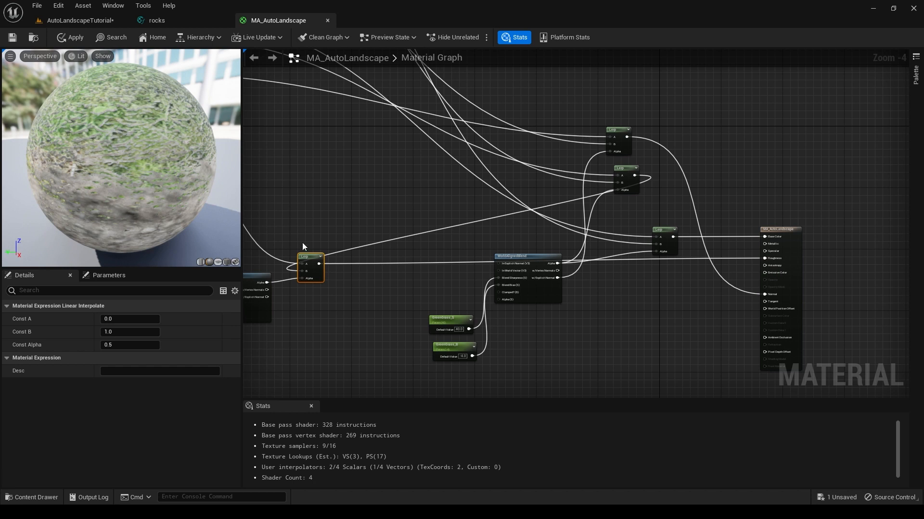
{"action": "left_click_drag", "start_coordinate": [310, 260], "coordinate": [503, 267]}
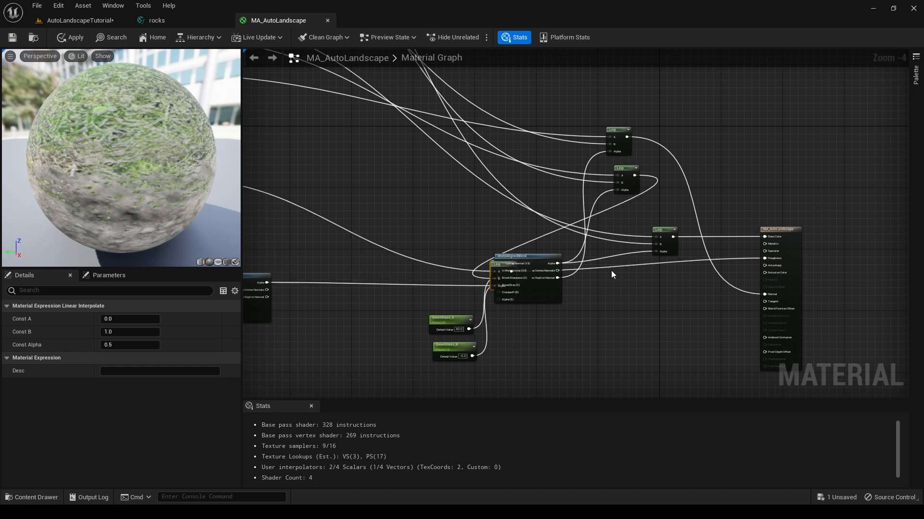
{"action": "left_click_drag", "start_coordinate": [612, 275], "coordinate": [666, 192]}
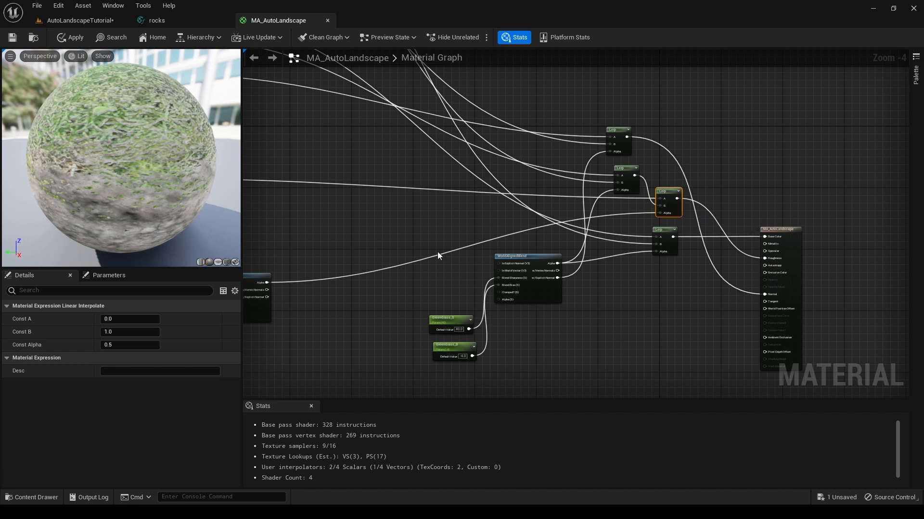
Add a second rock Lerp node near the copied WorldAlignedBlend and connect the rocks Normal output to its A input.
{"action": "right_click_drag", "start_coordinate": [437, 253], "coordinate": [559, 306]}
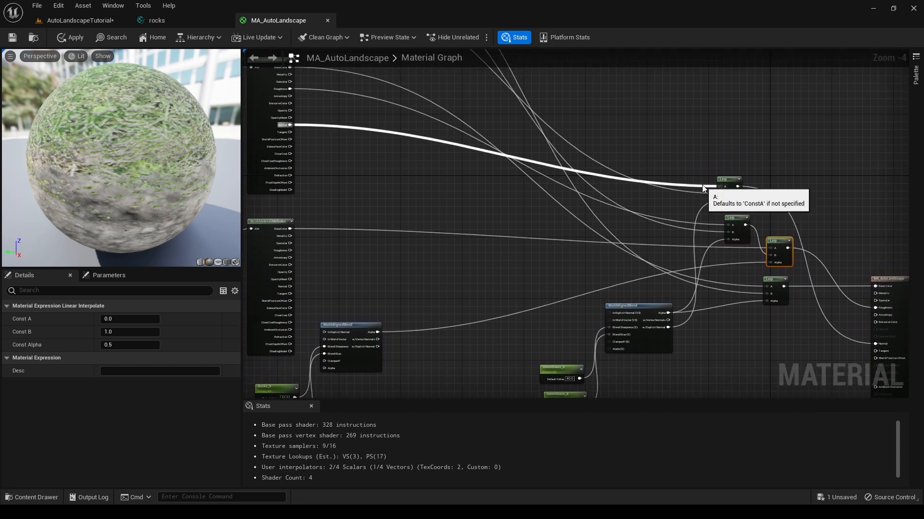
{"action": "left_click", "coordinate": [728, 182]}
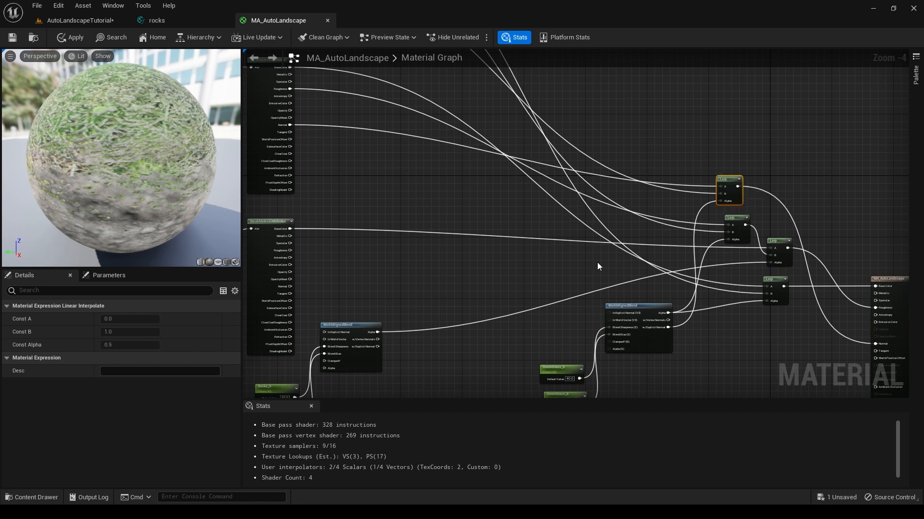
{"action": "left_click", "coordinate": [766, 328]}
{"action": "right_click_drag", "start_coordinate": [766, 328], "coordinate": [753, 327]}
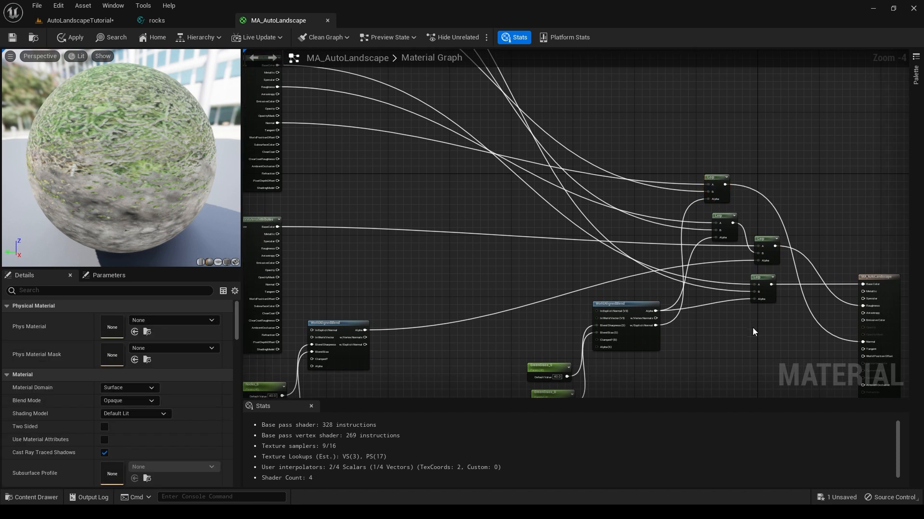
{"action": "key", "text": "l"}
{"action": "left_click", "coordinate": [752, 327]}
{"action": "left_click_drag", "start_coordinate": [767, 325], "coordinate": [438, 275]}
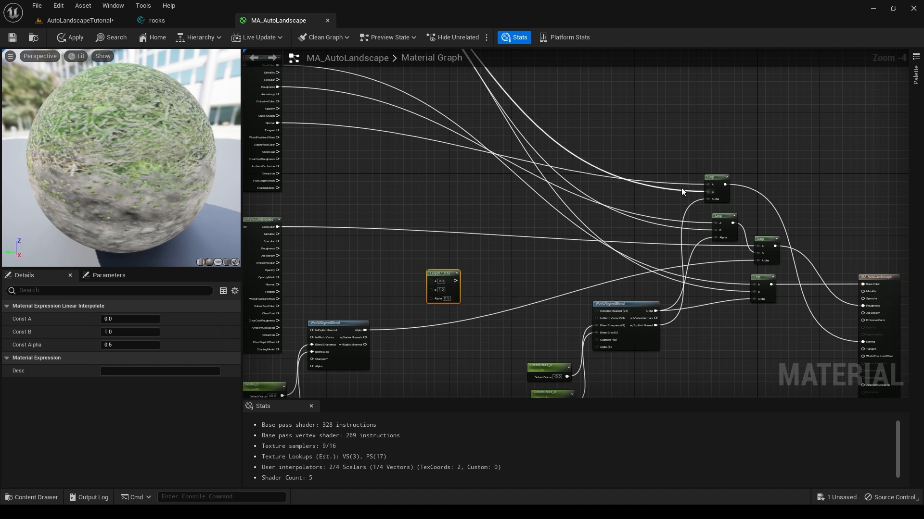
{"action": "left_click_drag", "start_coordinate": [681, 186], "coordinate": [431, 281]}
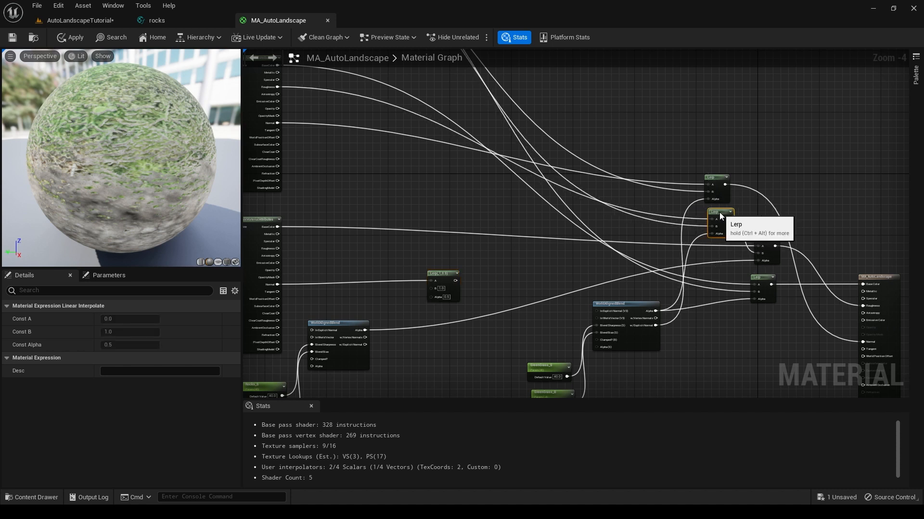
Move the second rock Lerp beside the existing normal Lerp and route that Lerp through its B input into the material's Normal input.
{"action": "mouse_move", "coordinate": [720, 212]}
{"action": "left_mouse_down"}
{"action": "mouse_move", "coordinate": [674, 212]}
{"action": "mouse_move", "coordinate": [704, 213]}
{"action": "left_mouse_up"}
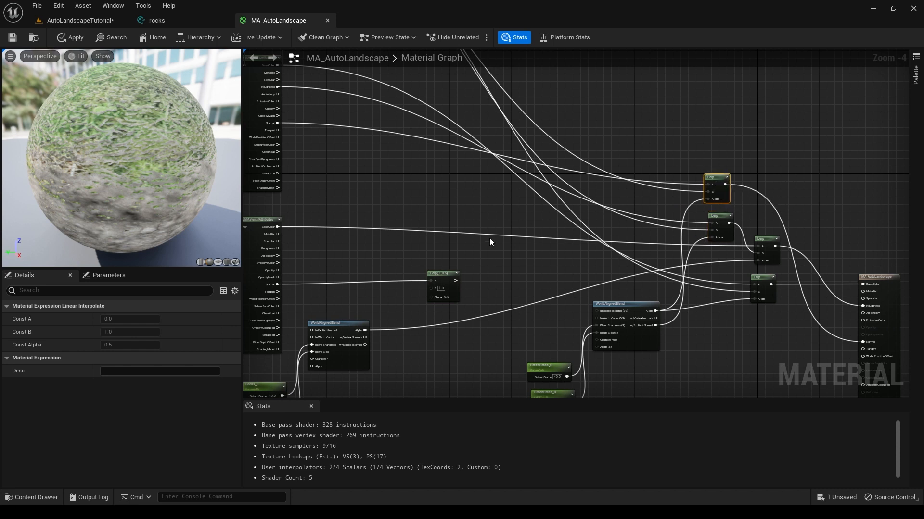
{"action": "left_click_drag", "start_coordinate": [442, 274], "coordinate": [788, 179]}
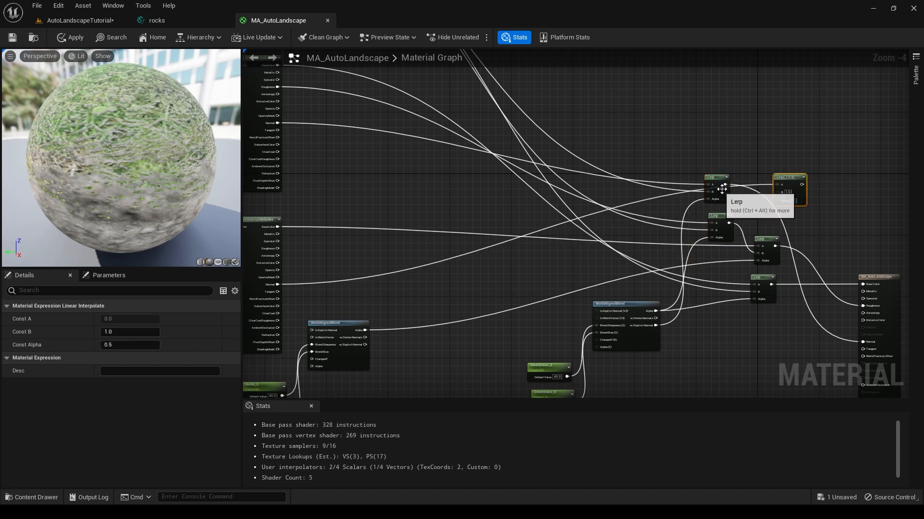
{"action": "left_click_drag", "start_coordinate": [724, 185], "coordinate": [862, 341], "text": "ctrl"}
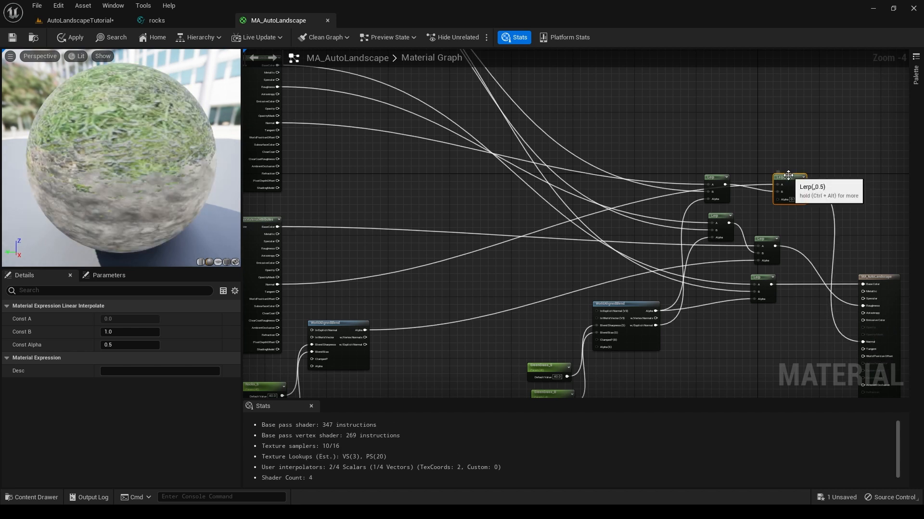
{"action": "left_click_drag", "start_coordinate": [787, 178], "coordinate": [754, 158]}
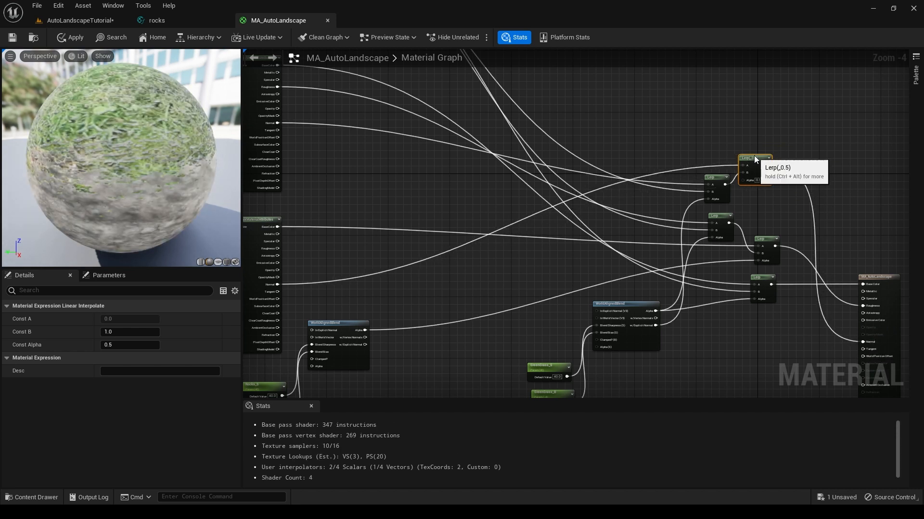
Connect the rocks Roughness output to the roughness rock Lerp's A input, and place the normal rock Lerp directly above it.
{"action": "left_click", "coordinate": [175, 22]}
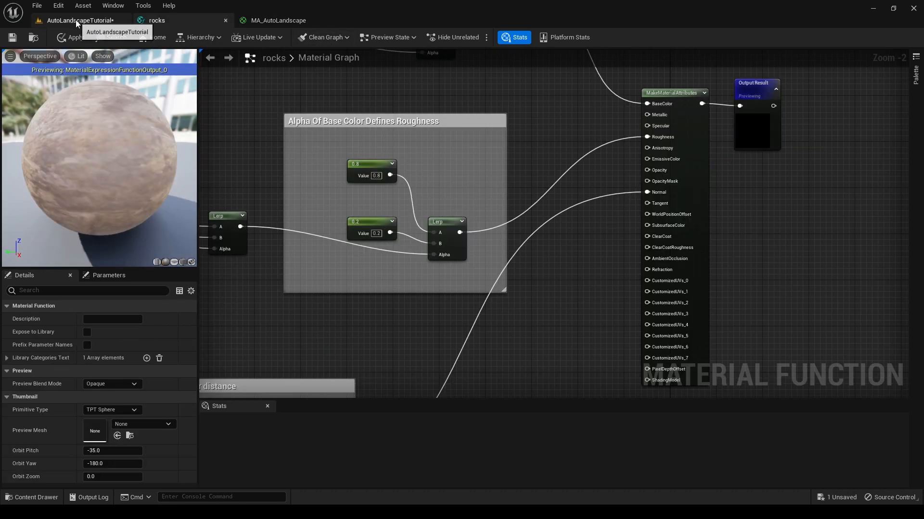
{"action": "left_click", "coordinate": [267, 20]}
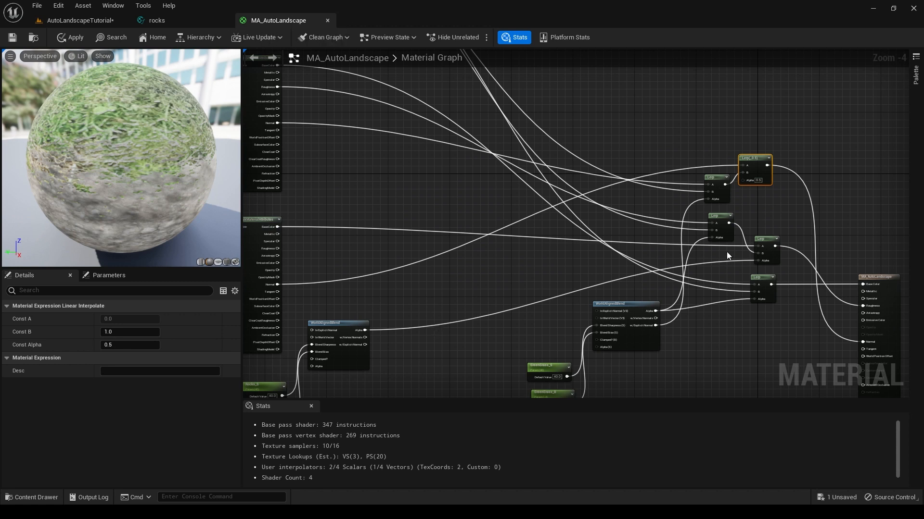
{"action": "left_click_drag", "start_coordinate": [277, 248], "coordinate": [759, 249]}
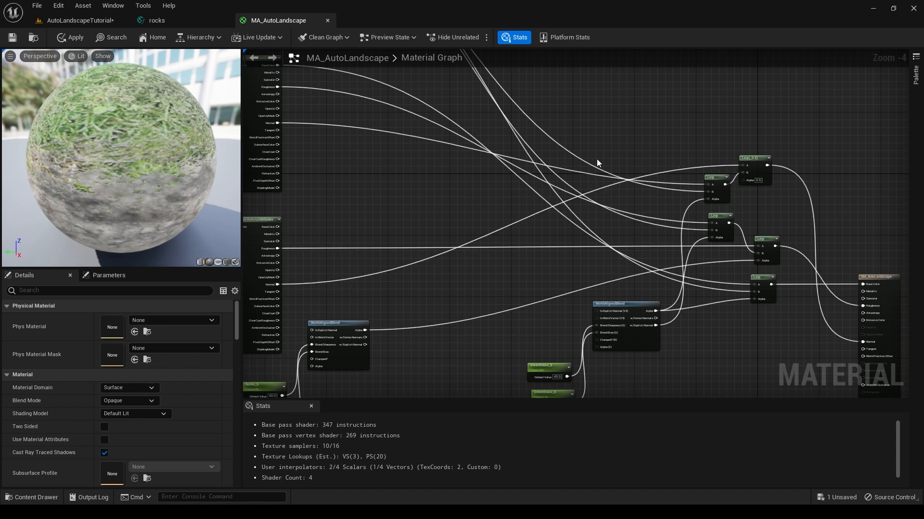
{"action": "left_click", "coordinate": [752, 172]}
{"action": "left_click_drag", "start_coordinate": [752, 171], "coordinate": [766, 241]}
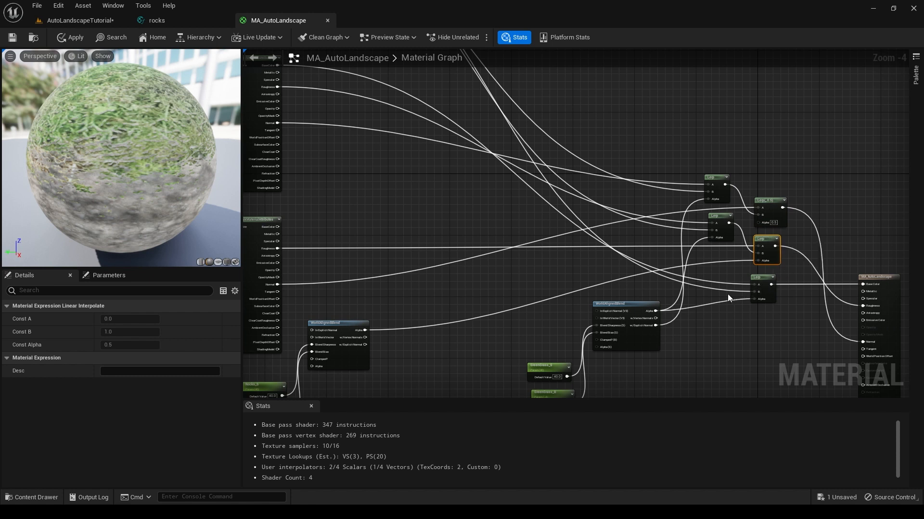
Add a third rock Lerp below the base color Lerp and route that Lerp through its B input into the material's Base Color input.
{"action": "right_click_drag", "start_coordinate": [751, 327], "coordinate": [722, 288]}
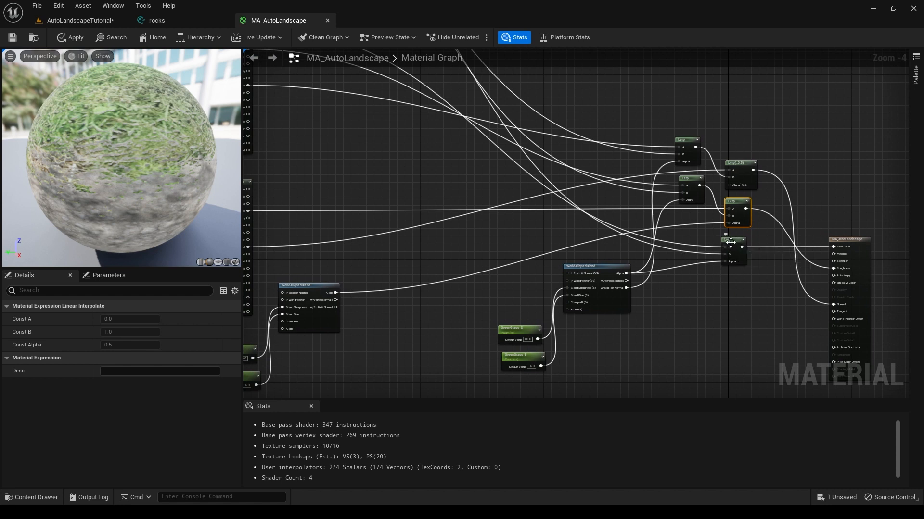
{"action": "left_click", "coordinate": [739, 245]}
{"action": "key", "text": "ctrl+v"}
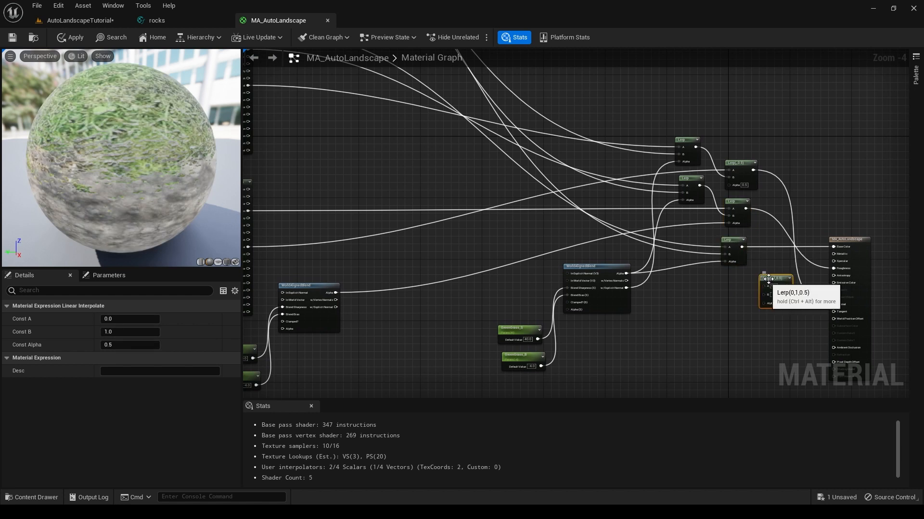
{"action": "left_click_drag", "start_coordinate": [765, 283], "coordinate": [749, 286]}
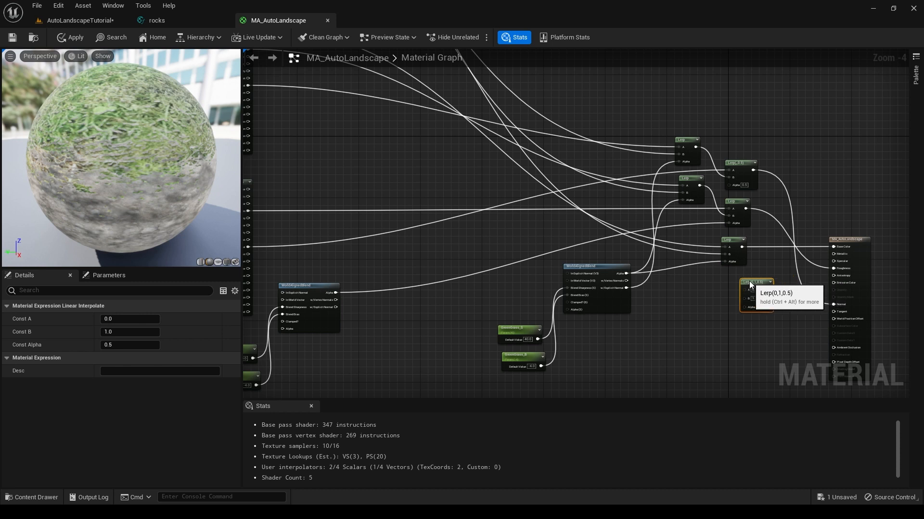
{"action": "mouse_move", "coordinate": [833, 247]}
{"action": "left_mouse_down", "text": "ctrl"}
{"action": "mouse_move", "coordinate": [756, 304]}
{"action": "mouse_move", "coordinate": [744, 299]}
{"action": "mouse_move", "coordinate": [806, 279]}
{"action": "mouse_move", "coordinate": [834, 248]}
{"action": "left_mouse_up", "text": "ctrl"}
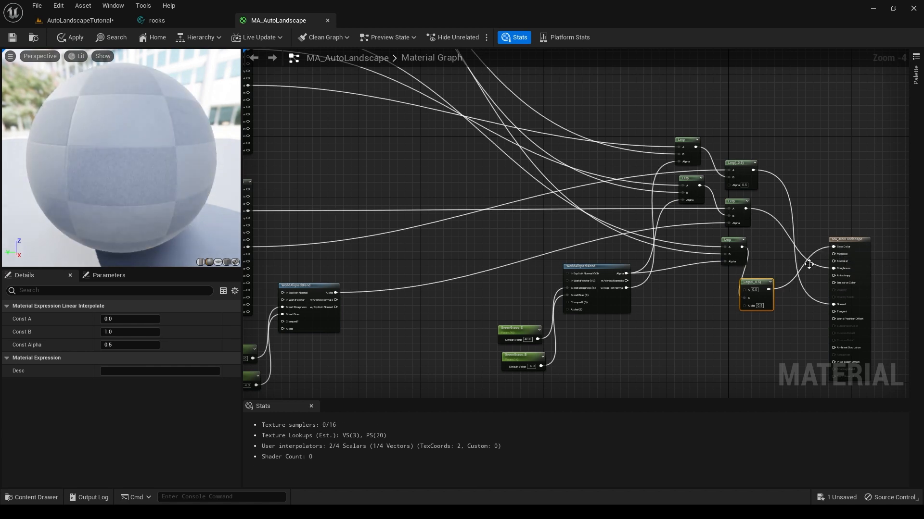
Move the third rock Lerp beside the existing base color Lerp and connect the rocks Base Color output to its A input.
{"action": "left_click_drag", "start_coordinate": [761, 283], "coordinate": [775, 262]}
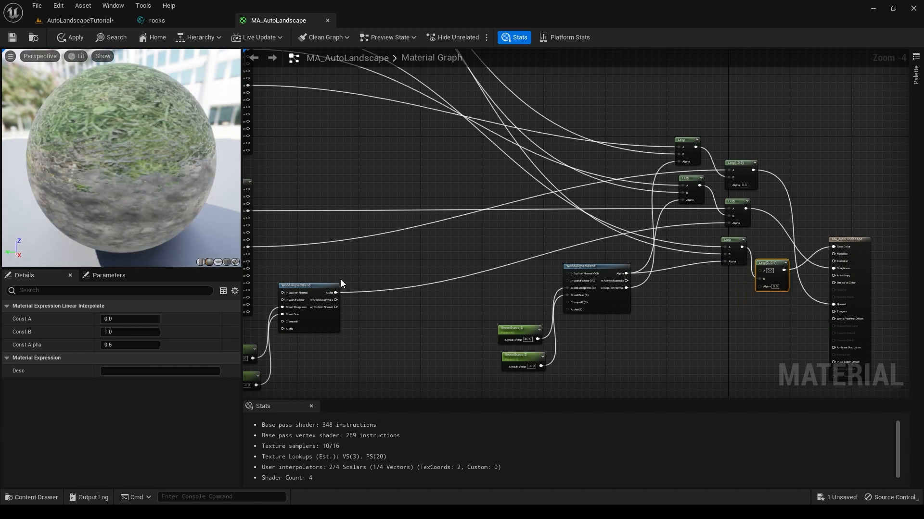
{"action": "right_click_drag", "start_coordinate": [371, 299], "coordinate": [415, 293]}
{"action": "left_click_drag", "start_coordinate": [282, 183], "coordinate": [793, 265]}
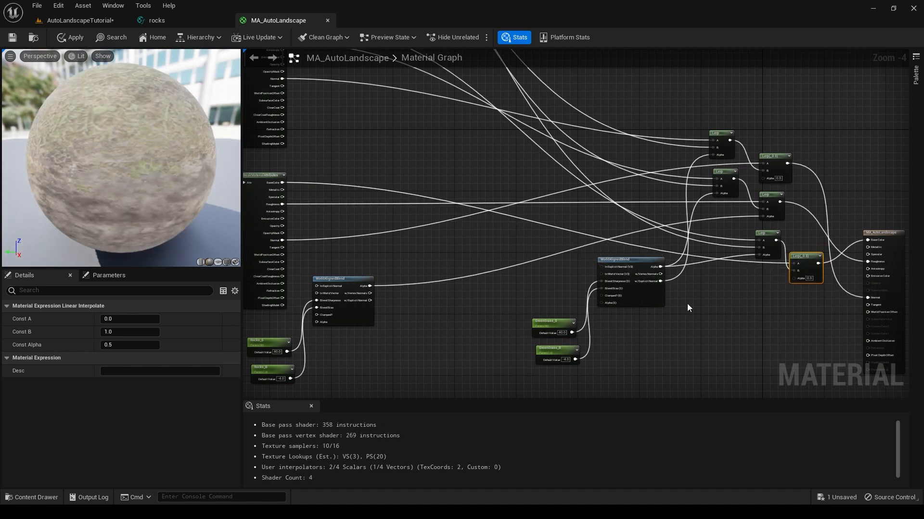
Try a default value of -8 for the GreenGrass_B parameter and undo the change.
{"action": "left_click", "coordinate": [561, 332]}
{"action": "left_click", "coordinate": [569, 360]}
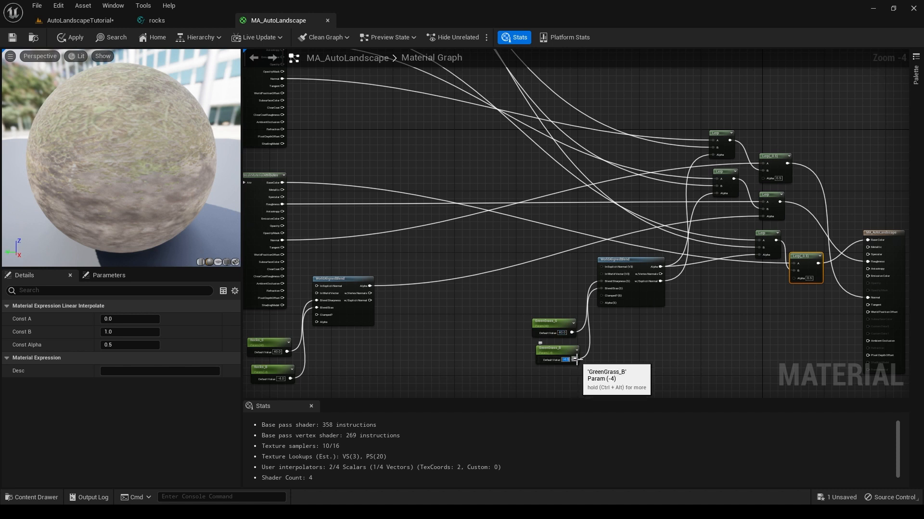
{"action": "type", "text": "-8"}
{"action": "key", "text": "Return"}
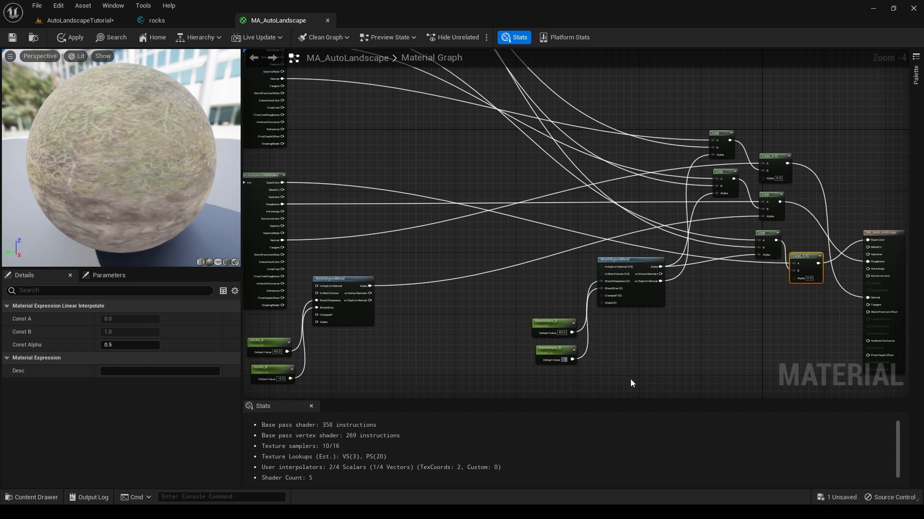
{"action": "key", "text": "ctrl+z"}
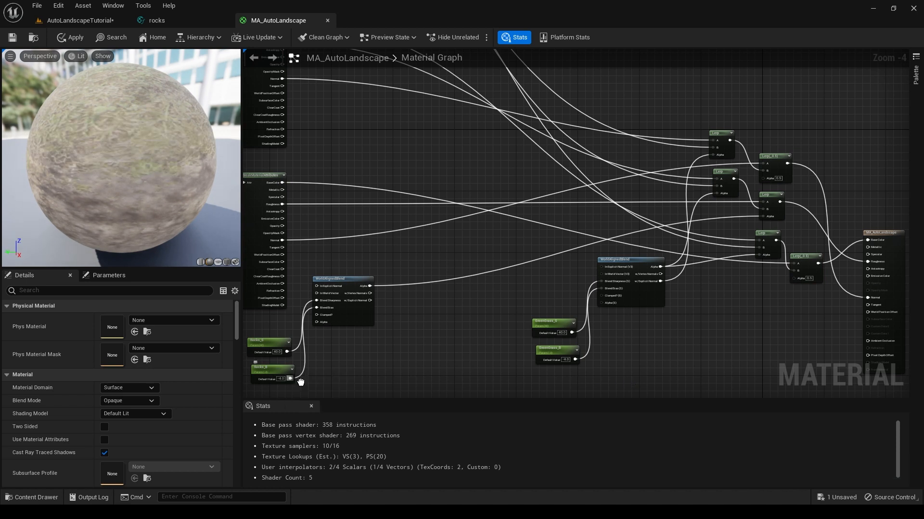
Try a Rocks_B default value of -10 together with Rocks_S defaults of 60 and 30.
{"action": "left_click", "coordinate": [280, 379]}
{"action": "type", "text": "-10"}
{"action": "key", "text": "Return"}
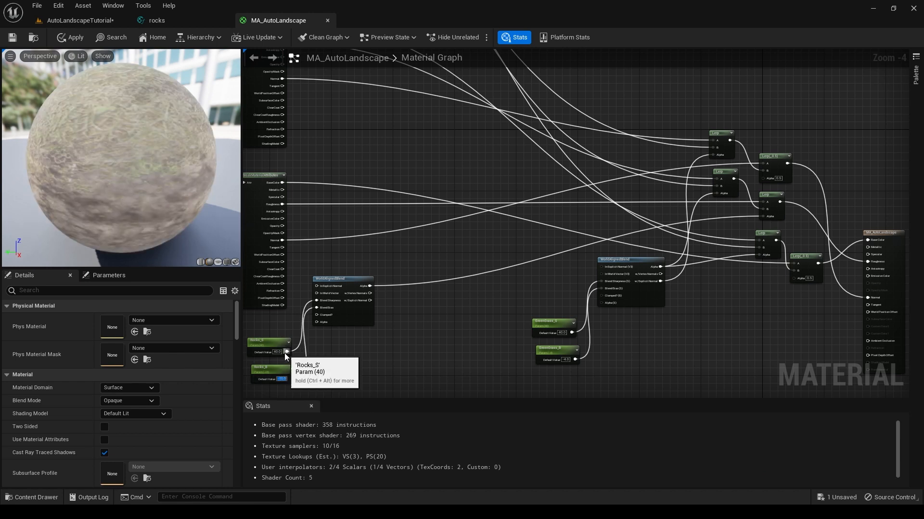
{"action": "left_click", "coordinate": [280, 353]}
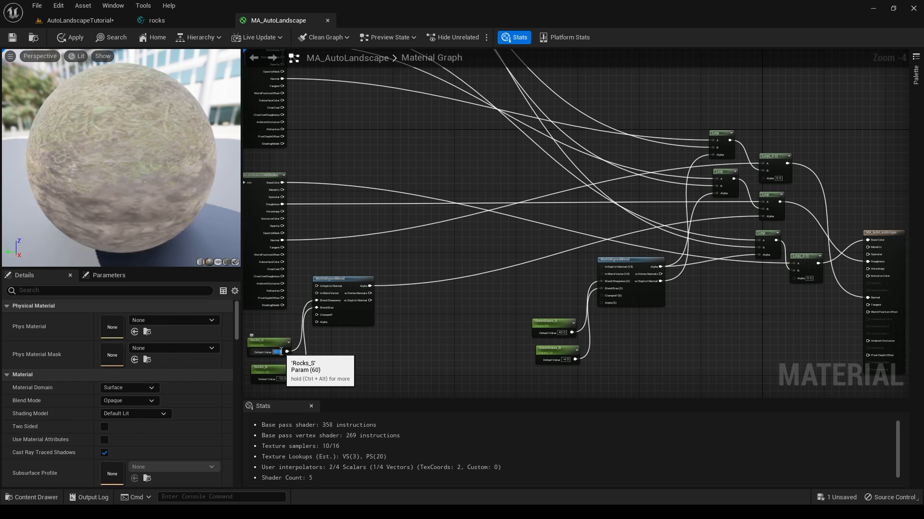
{"action": "type", "text": "60"}
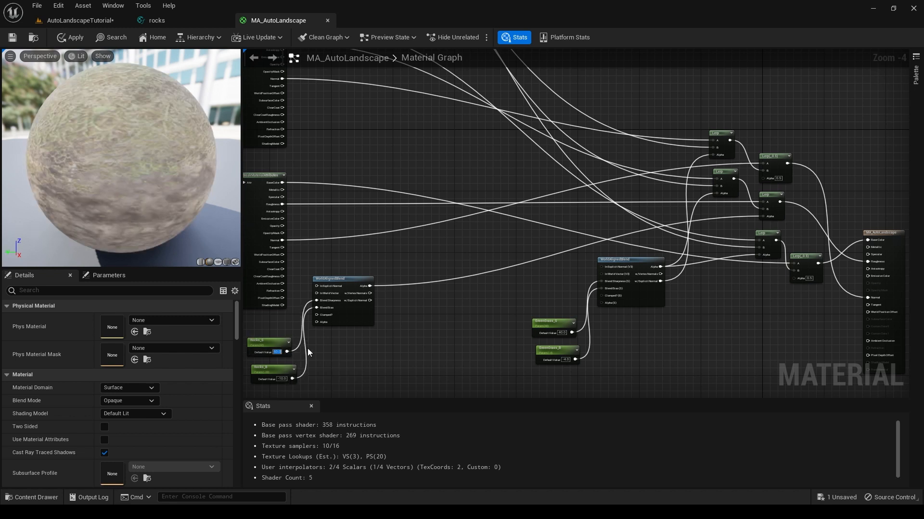
{"action": "type", "text": "30"}
{"action": "key", "text": "Return"}
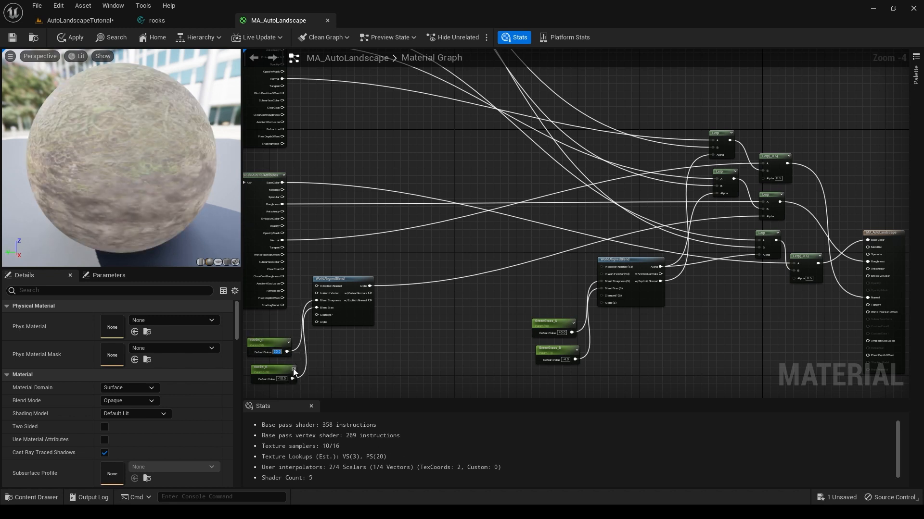
Try a Rocks_S default value of 10 and a Rocks_B default value of 0.
{"action": "type", "text": "10"}
{"action": "key", "text": "Return"}
{"action": "left_click", "coordinate": [284, 379]}
{"action": "type", "text": "0"}
{"action": "key", "text": "Return"}
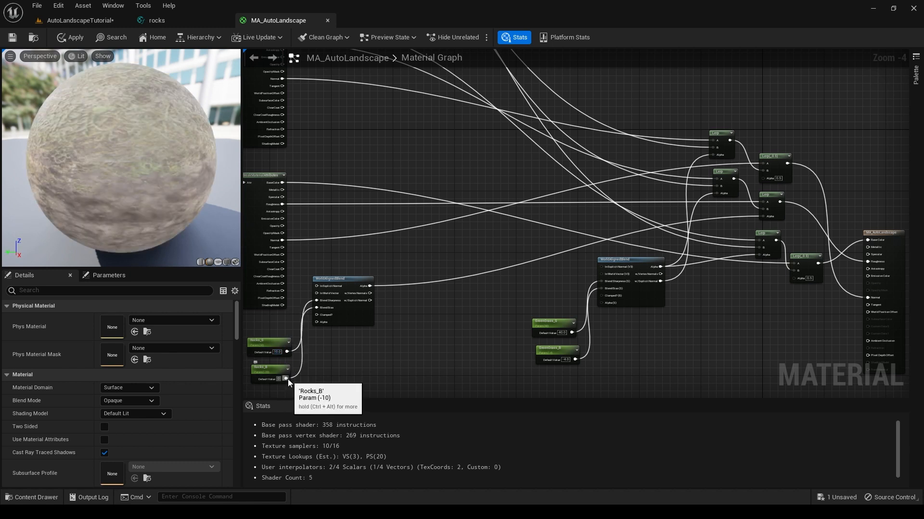
Set the default value of GreenGrass_B to 0 and that of GreenGrass_S to 10.
{"action": "left_click", "coordinate": [567, 360]}
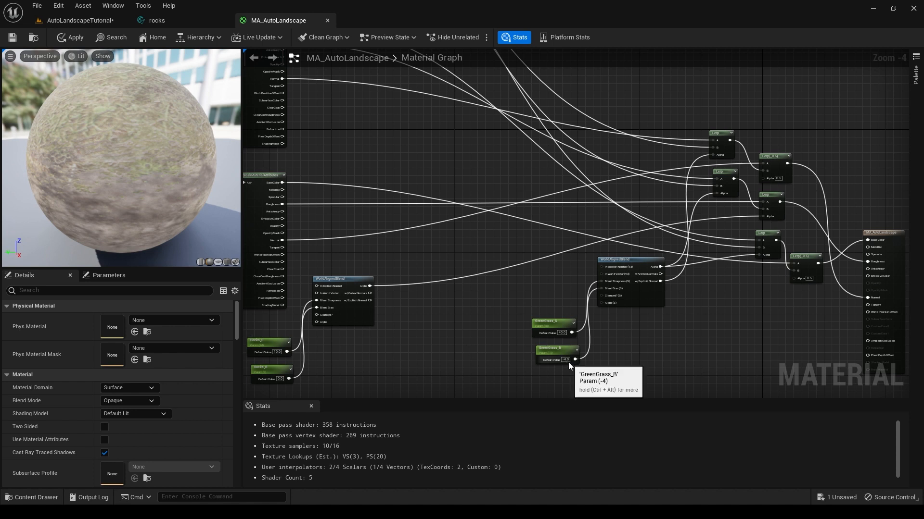
{"action": "type", "text": "0"}
{"action": "key", "text": "Return"}
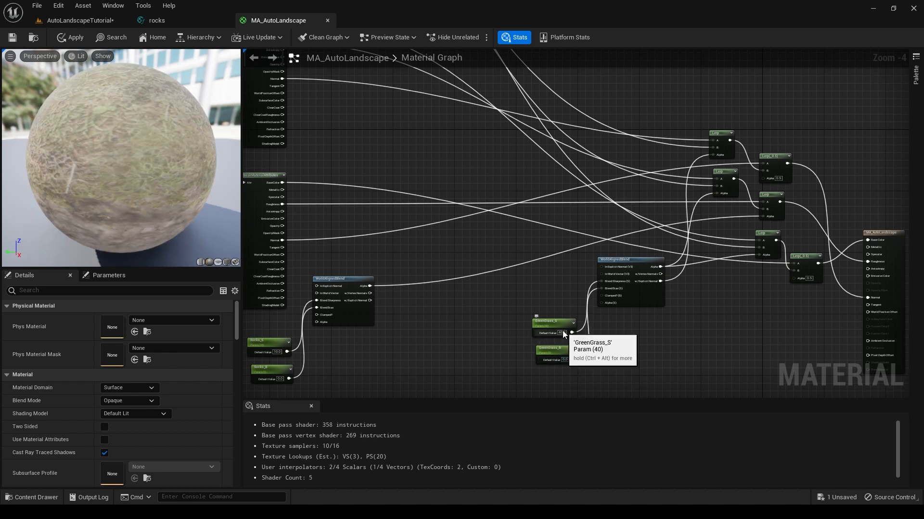
{"action": "left_click", "coordinate": [565, 333]}
{"action": "type", "text": "10"}
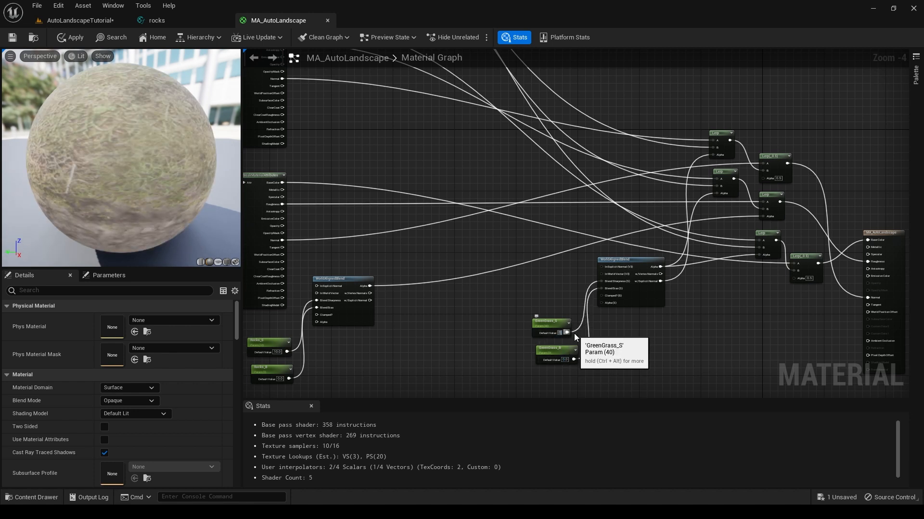
{"action": "key", "text": "Return"}
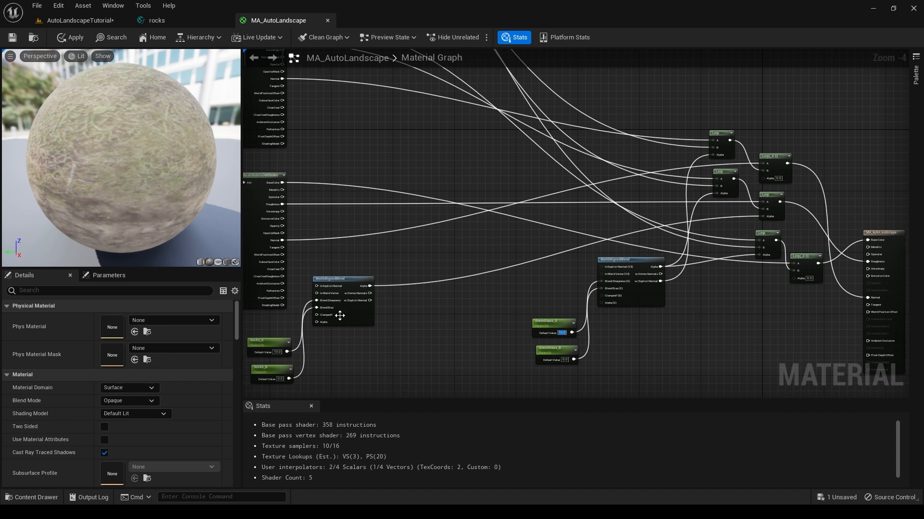
Try default values of 12 and 100 for the Rocks_S parameter.
{"action": "left_click", "coordinate": [278, 353]}
{"action": "type", "text": "12"}
{"action": "key", "text": "Return"}
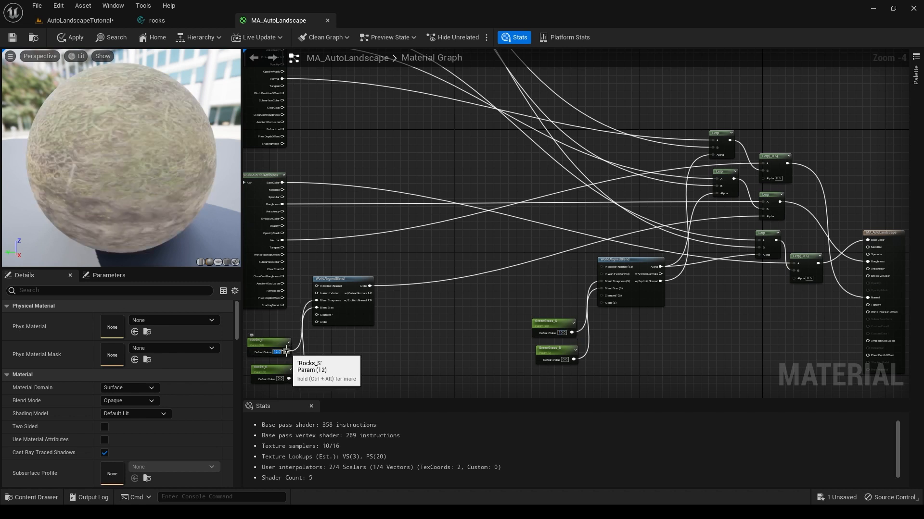
{"action": "type", "text": "100"}
{"action": "key", "text": "Return"}
Set the default value of Rocks_S to 0 and that of Rocks_B to -10.
{"action": "type", "text": "0"}
{"action": "key", "text": "Return"}
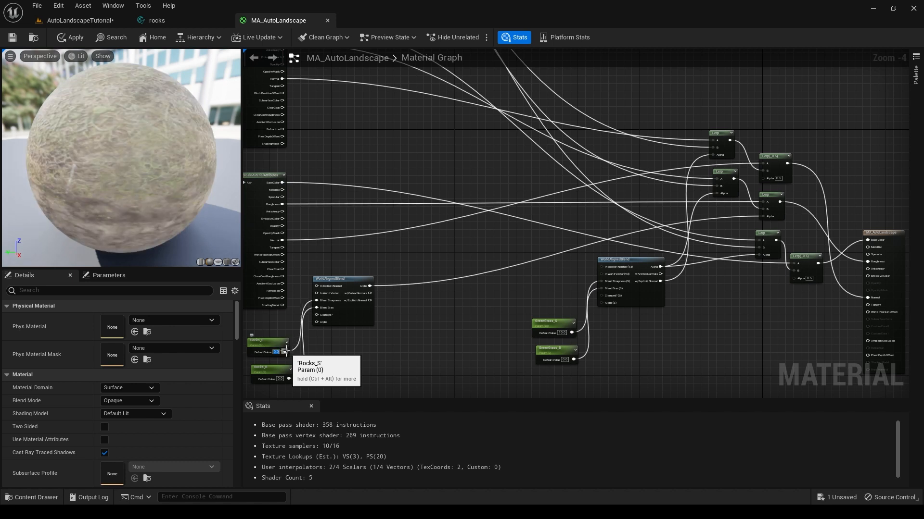
{"action": "left_click", "coordinate": [281, 379]}
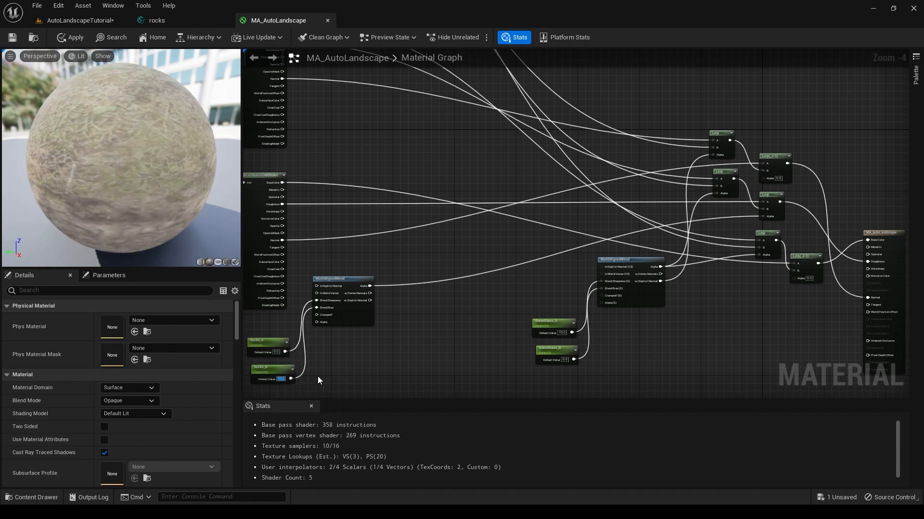
{"action": "type", "text": "-10"}
{"action": "key", "text": "Return"}
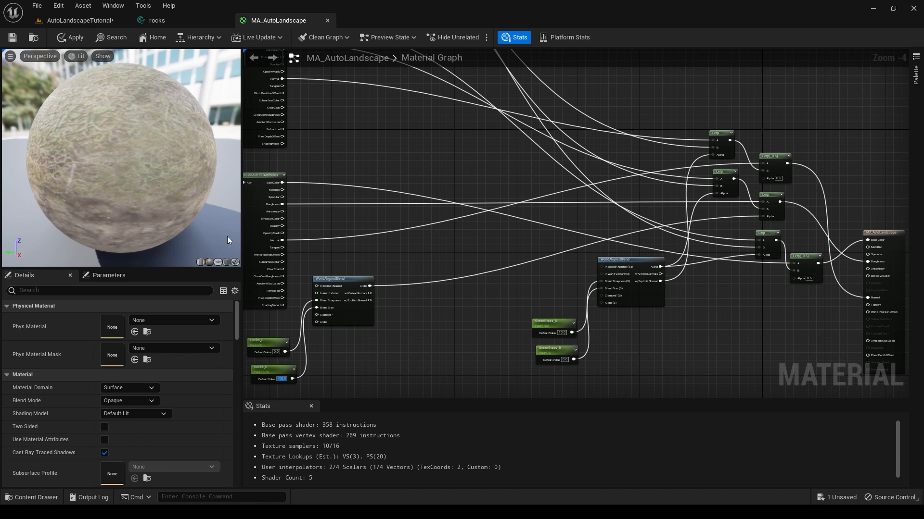
Apply the MA_AutoLandscape changes and inspect the landscape in the AutoLandscapeTutorial level.
{"action": "left_click", "coordinate": [72, 38]}
{"action": "left_click", "coordinate": [83, 20]}
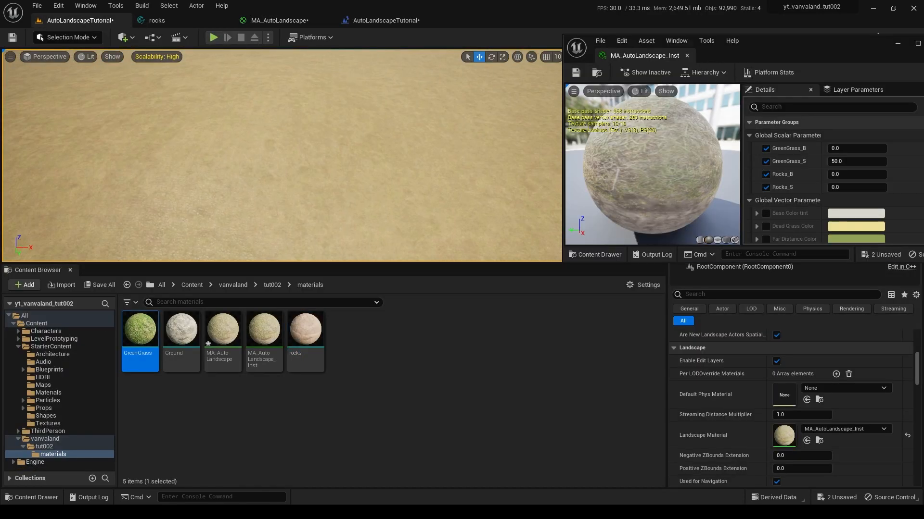
{"action": "right_click_drag", "start_coordinate": [282, 156], "coordinate": [219, 173]}
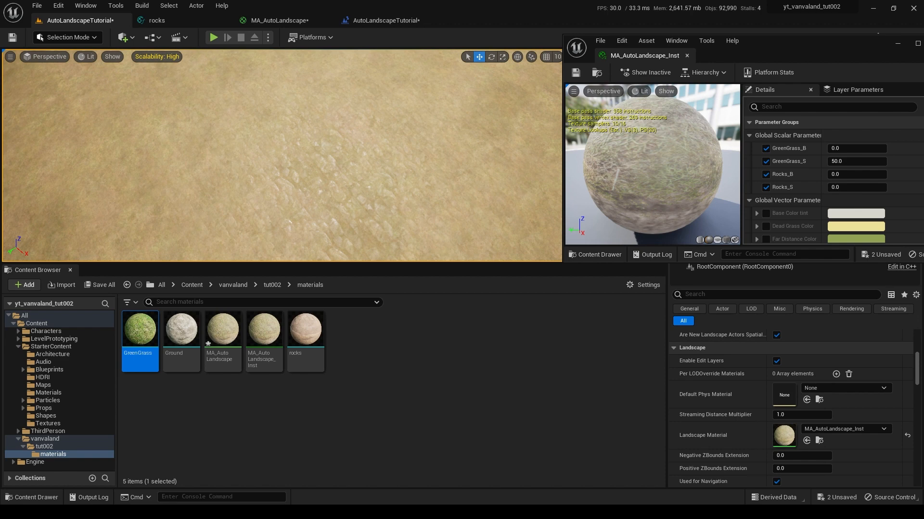
Open the rocks function graph, close the floating MA_AutoLandscape_Inst window and look over the function's output nodes.
{"action": "left_click", "coordinate": [167, 21]}
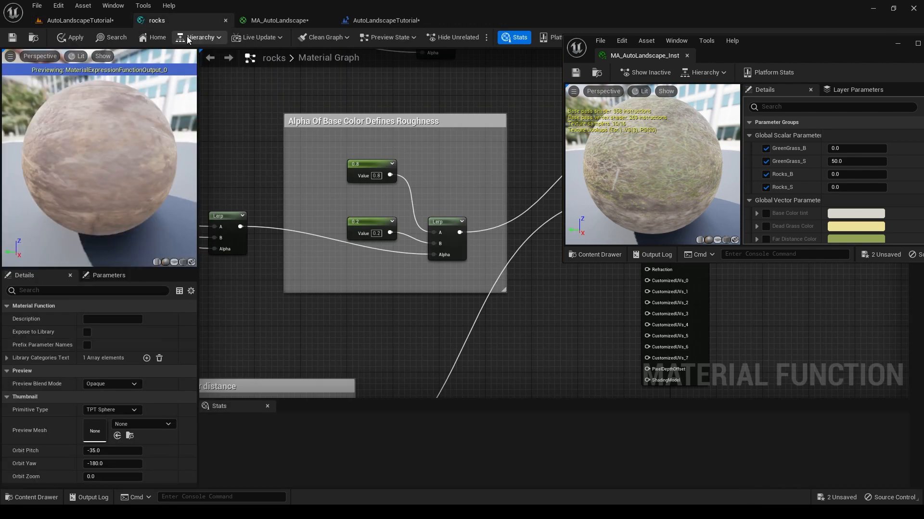
{"action": "right_click_drag", "start_coordinate": [473, 207], "coordinate": [460, 160]}
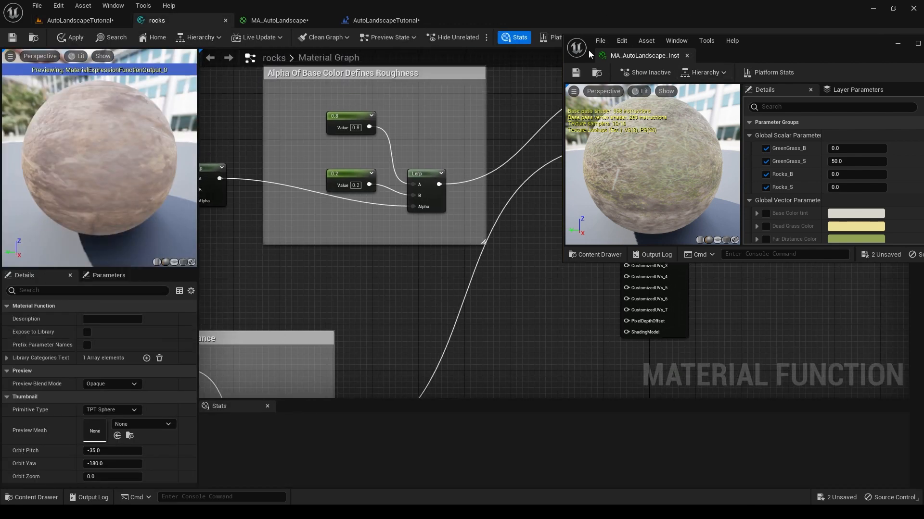
{"action": "left_click_drag", "start_coordinate": [896, 44], "coordinate": [783, 49]}
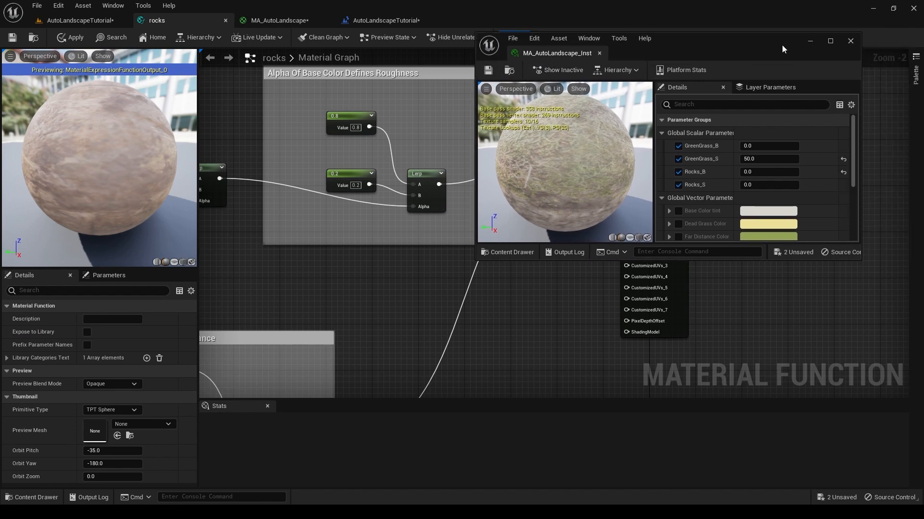
{"action": "left_click", "coordinate": [850, 41]}
{"action": "scroll", "coordinate": [429, 238], "scroll_direction": "down", "scroll_amount": 4}
{"action": "right_click_drag", "start_coordinate": [429, 237], "coordinate": [405, 323]}
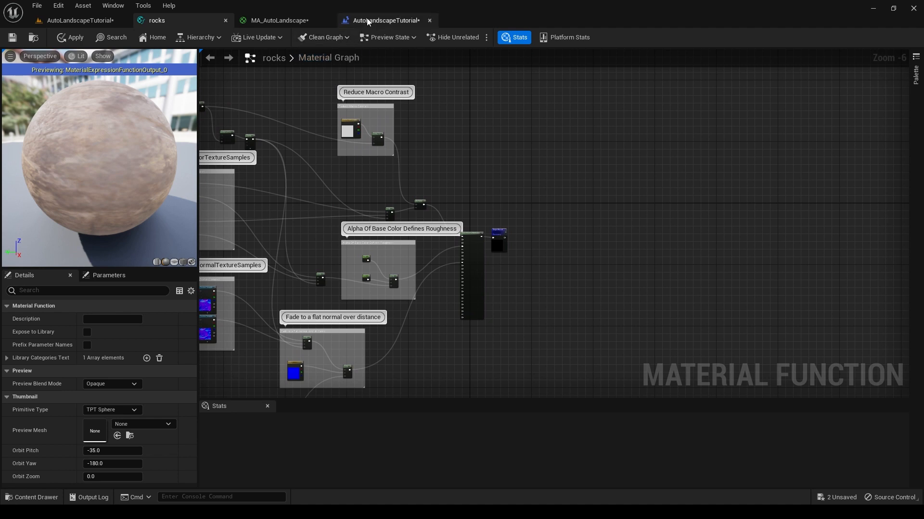
In MA_AutoLandscape, connect the rocks WorldAlignedBlend's Alpha output to the Alpha inputs of the normal and base color rock Lerps.
{"action": "left_click", "coordinate": [384, 20]}
{"action": "left_click", "coordinate": [295, 20]}
{"action": "right_click_drag", "start_coordinate": [553, 269], "coordinate": [563, 250]}
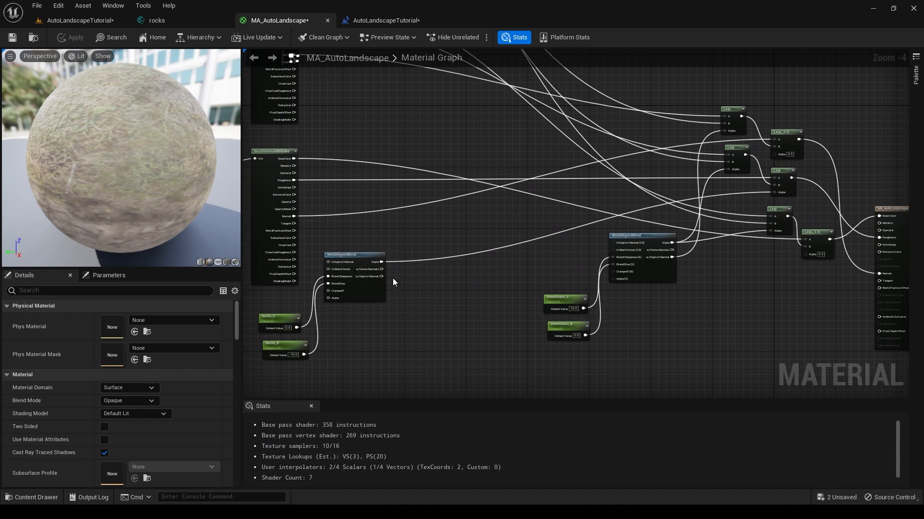
{"action": "mouse_move", "coordinate": [381, 269]}
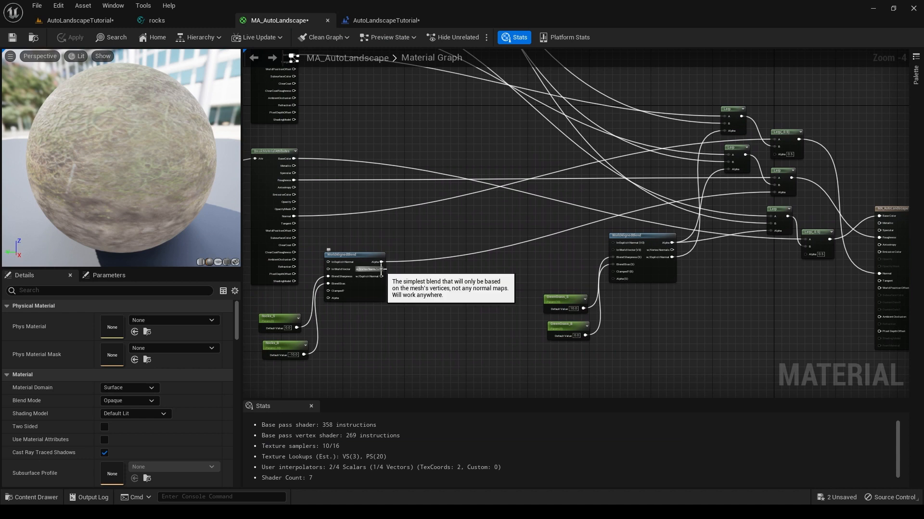
{"action": "left_click_drag", "start_coordinate": [380, 264], "coordinate": [774, 155]}
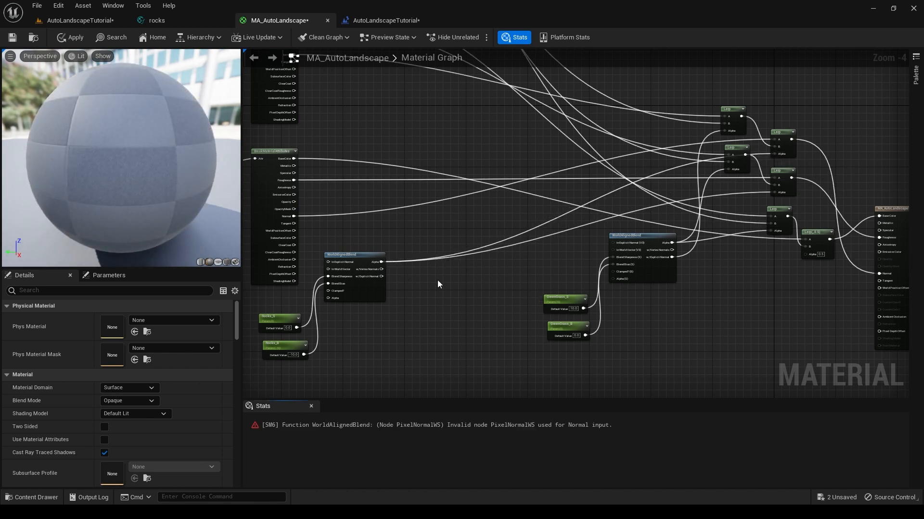
{"action": "left_click_drag", "start_coordinate": [382, 261], "coordinate": [805, 255]}
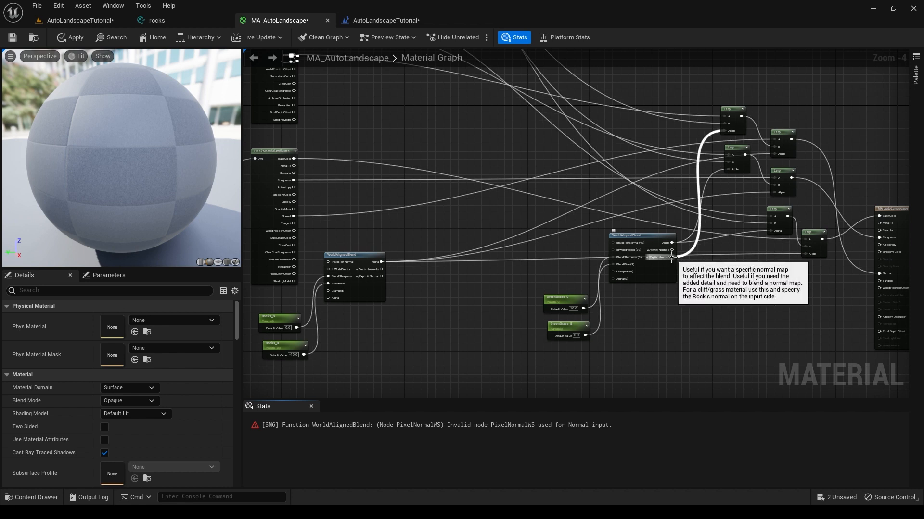
Connect the rocks WorldAlignedBlend's w/ Explicit Normal output to the normal rock Lerp's Alpha input instead.
{"action": "right_click", "coordinate": [672, 258]}
{"action": "left_click", "coordinate": [436, 288]}
{"action": "left_click_drag", "start_coordinate": [382, 276], "coordinate": [775, 154]}
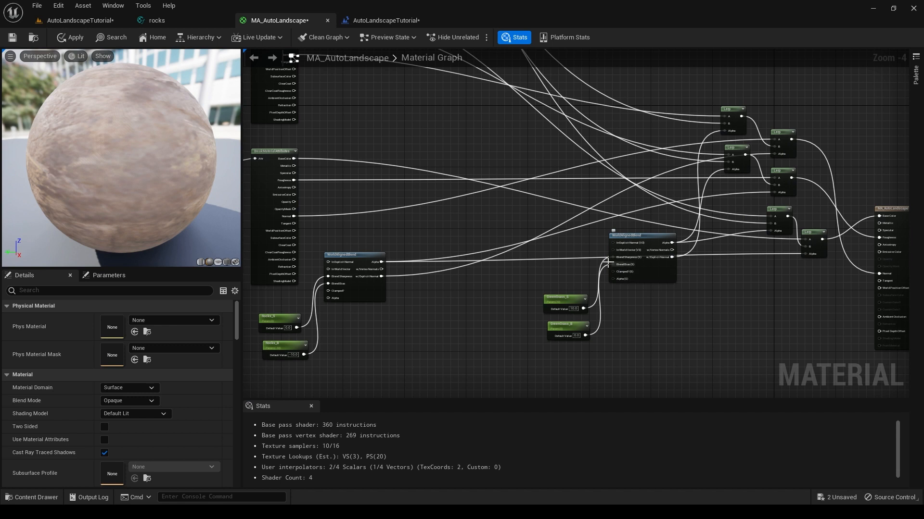
{"action": "right_click_drag", "start_coordinate": [214, 150], "coordinate": [215, 185]}
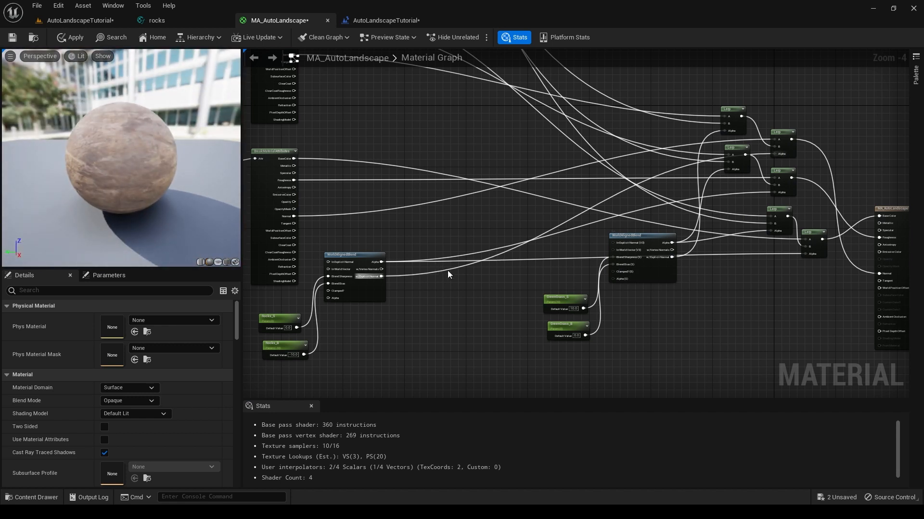
{"action": "mouse_move", "coordinate": [449, 273]}
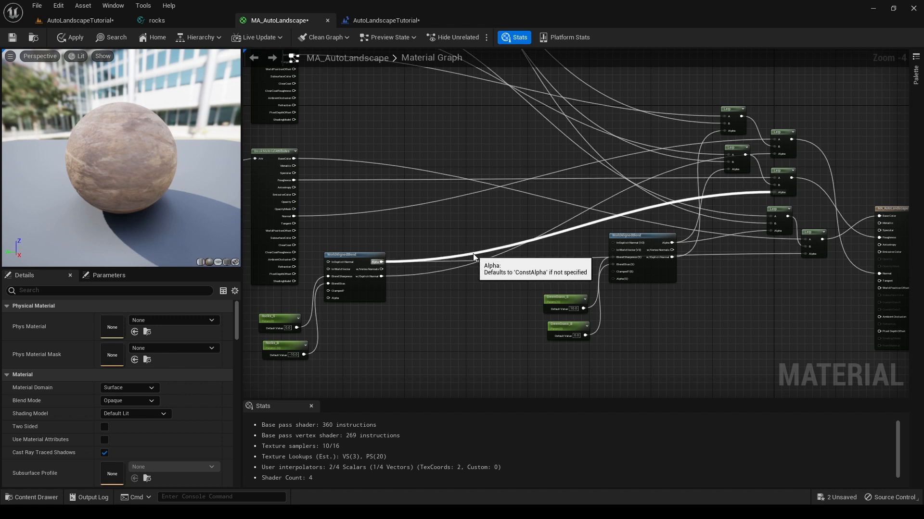
Check the material on the preview sphere, apply the MA_AutoLandscape changes and save the asset.
{"action": "left_click_drag", "start_coordinate": [103, 159], "coordinate": [166, 160]}
{"action": "left_click", "coordinate": [73, 40]}
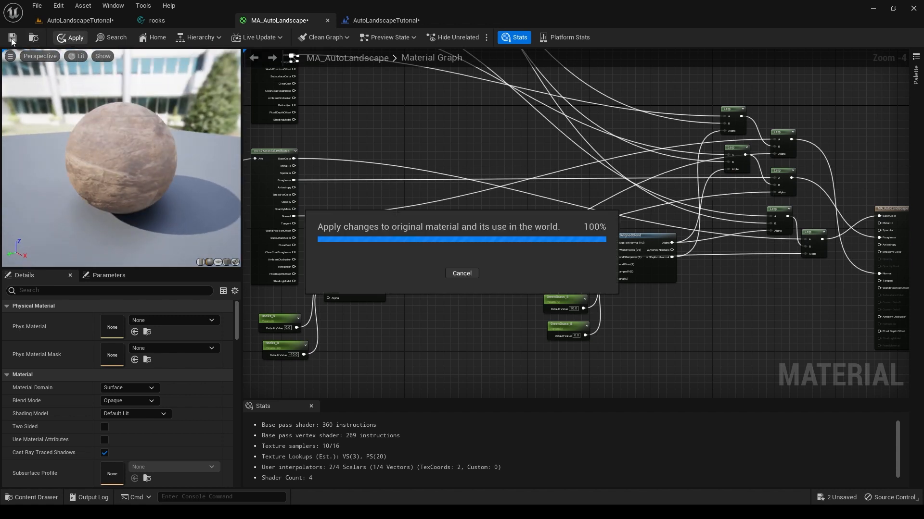
{"action": "left_click", "coordinate": [12, 38]}
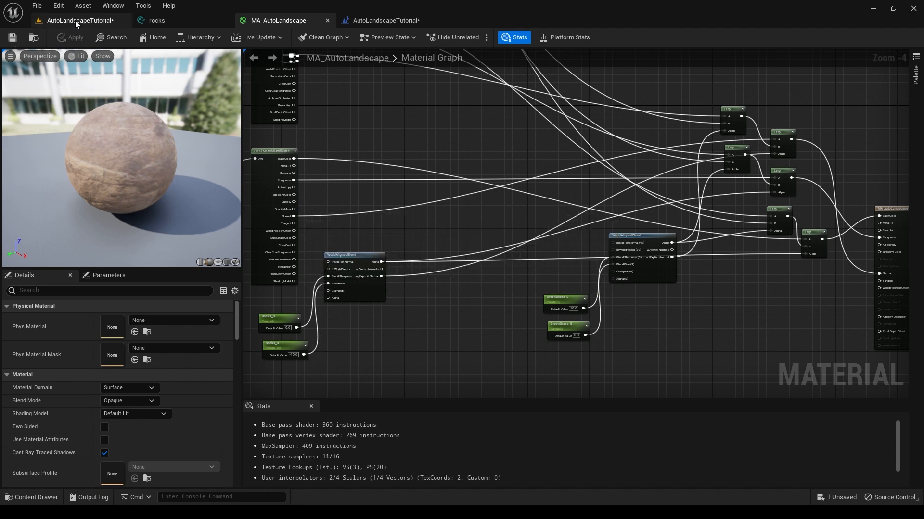
Inspect the landscape in the AutoLandscapeTutorial level and open the MA_AutoLandscape_Inst material instance.
{"action": "left_click", "coordinate": [75, 21]}
{"action": "right_click_drag", "start_coordinate": [309, 166], "coordinate": [113, 91]}
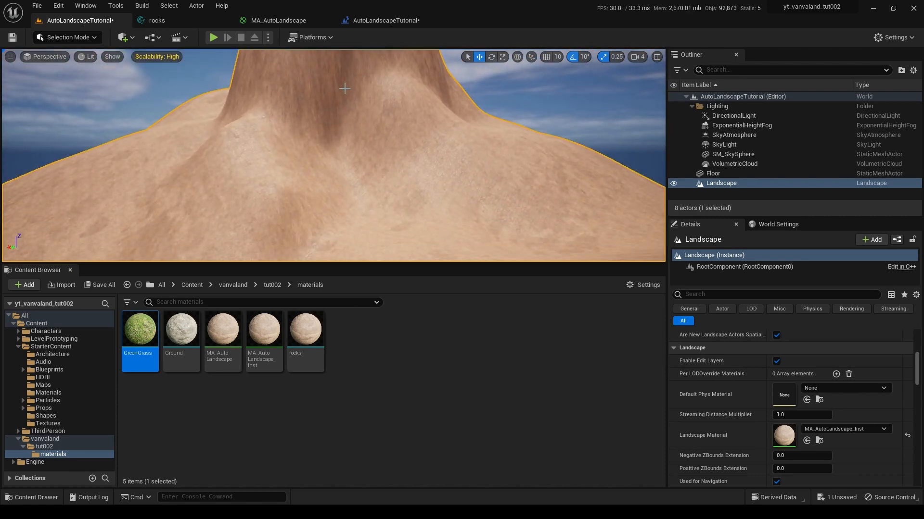
{"action": "double_click", "coordinate": [269, 332]}
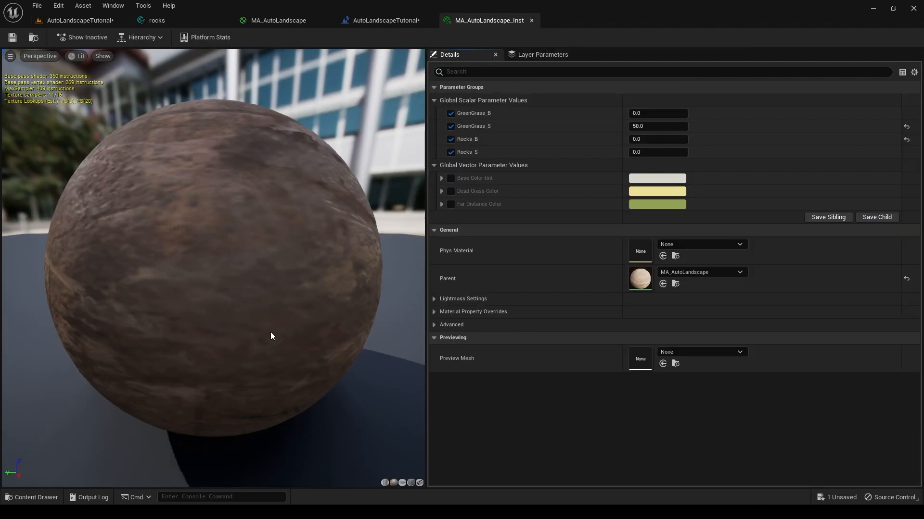
Float the MA_AutoLandscape_Inst editor window beside the level viewport and bring the whole landscape hill into view.
{"action": "left_click_drag", "start_coordinate": [498, 20], "coordinate": [679, 73]}
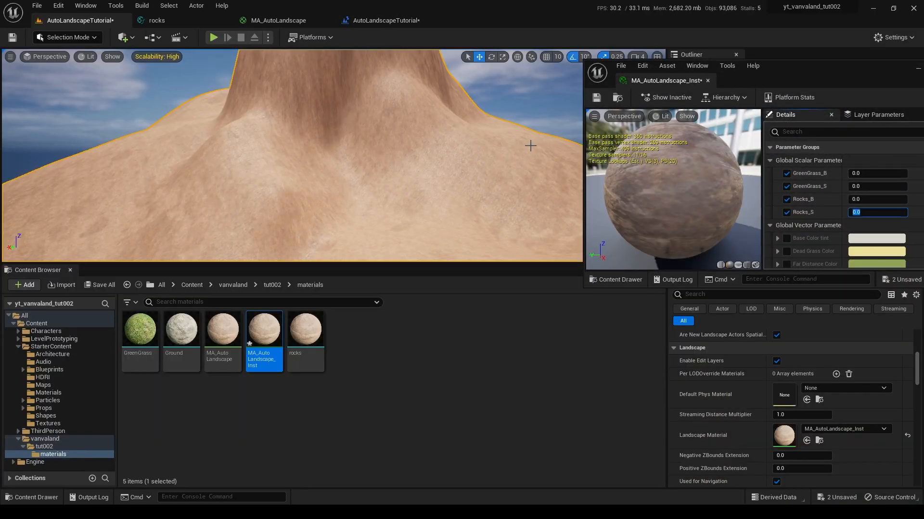
{"action": "right_click_drag", "start_coordinate": [530, 145], "coordinate": [514, 128]}
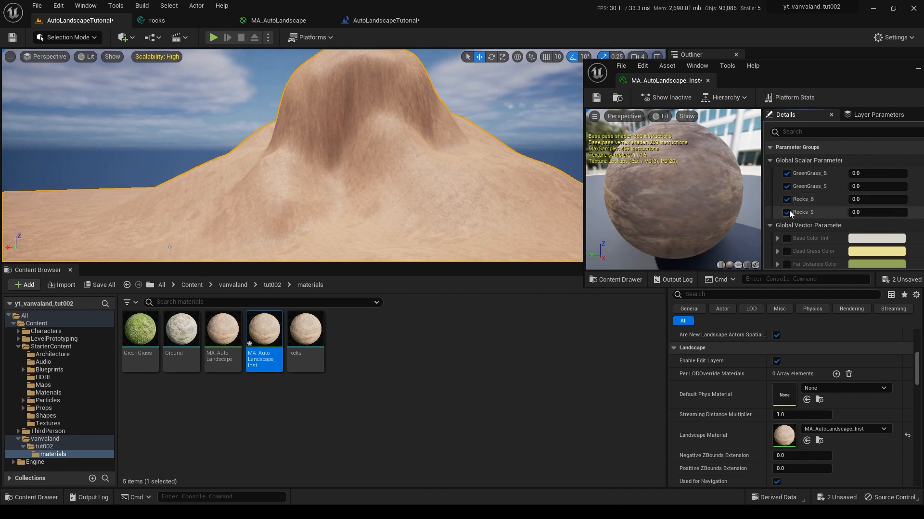
Try GreenGrass_S at -10 and at 0, with GreenGrass_B set to 50, in the material instance.
{"action": "left_click", "coordinate": [871, 187]}
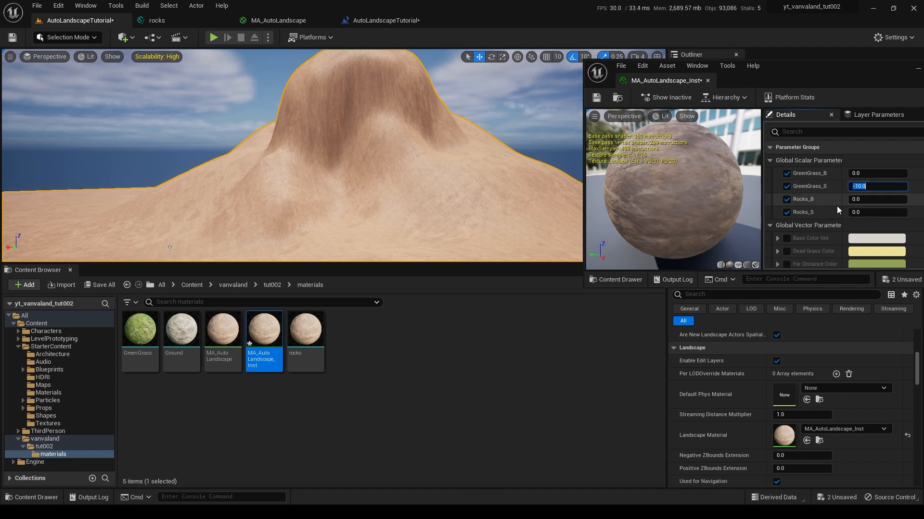
{"action": "left_click", "coordinate": [788, 212]}
{"action": "left_click", "coordinate": [787, 212]}
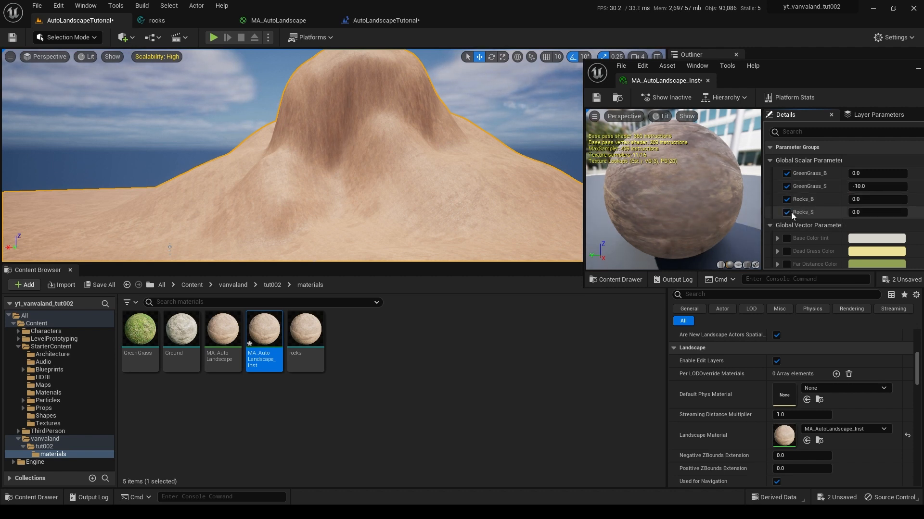
{"action": "left_click", "coordinate": [872, 174]}
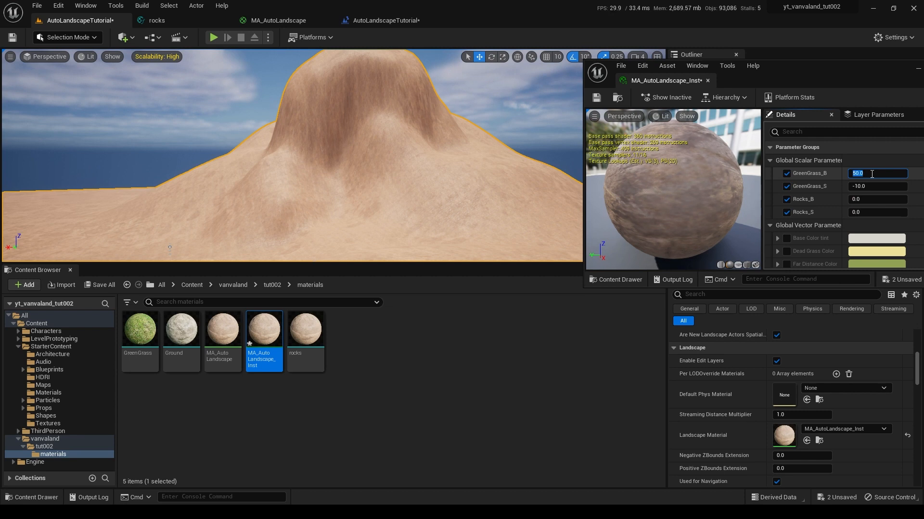
{"action": "left_click", "coordinate": [872, 186]}
{"action": "type", "text": "0"}
{"action": "key", "text": "Return"}
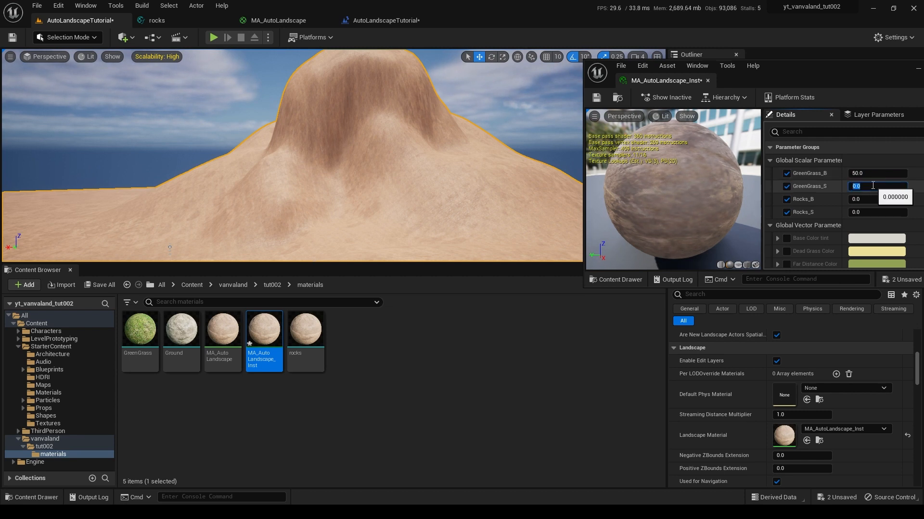
Try the Rocks_B parameter at 20 and at 1.
{"action": "left_click", "coordinate": [874, 198]}
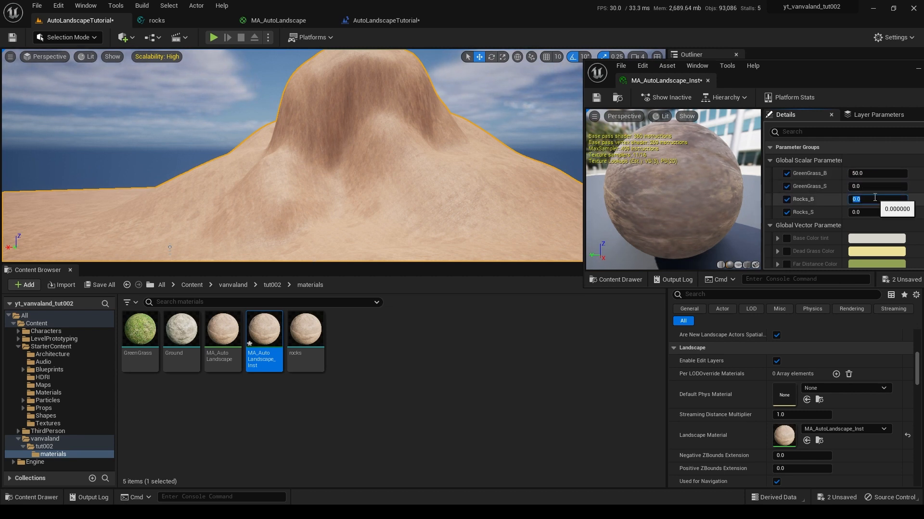
{"action": "type", "text": "20"}
{"action": "key", "text": "Return"}
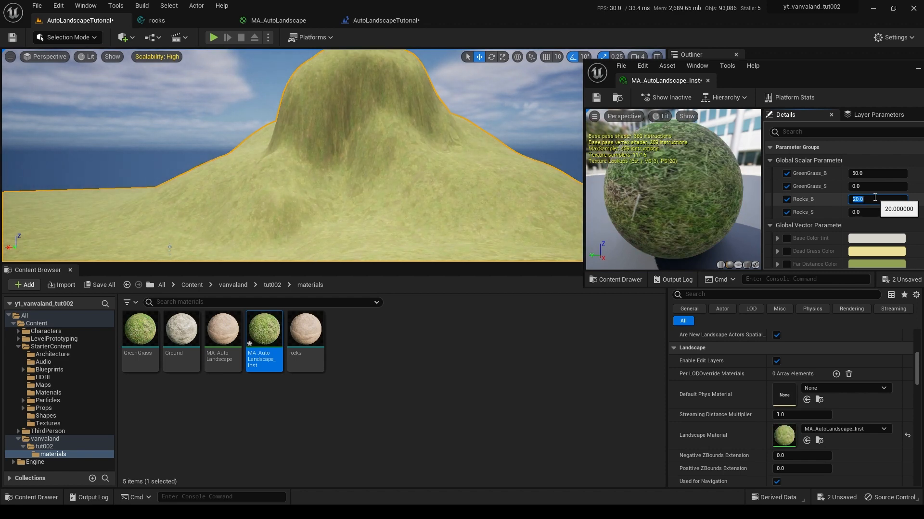
{"action": "type", "text": "1"}
{"action": "key", "text": "Return"}
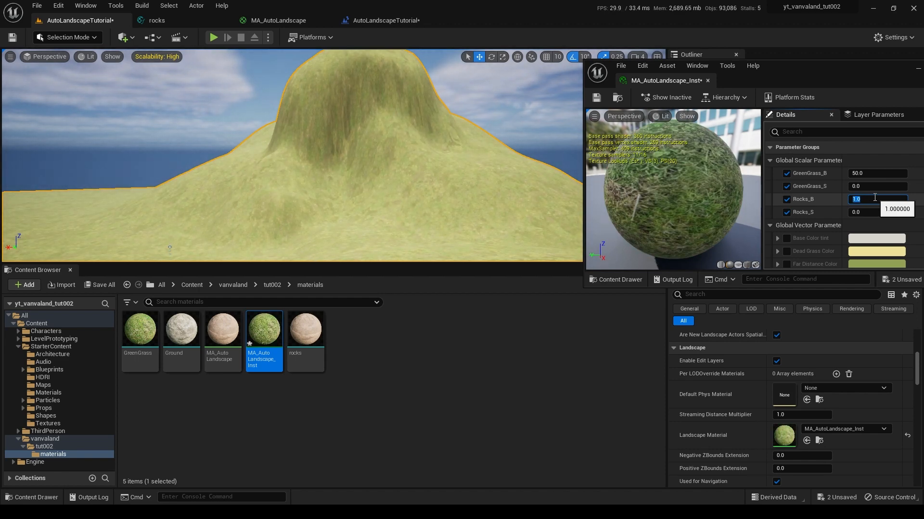
Set GreenGrass_S to 2 and try Rocks_B at 0, -10 and 10.
{"action": "left_click", "coordinate": [874, 185]}
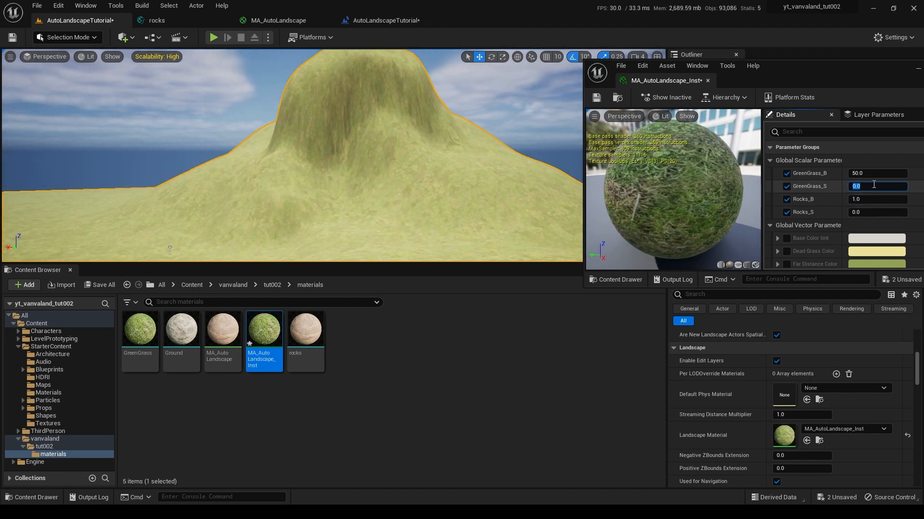
{"action": "type", "text": "2"}
{"action": "key", "text": "Return"}
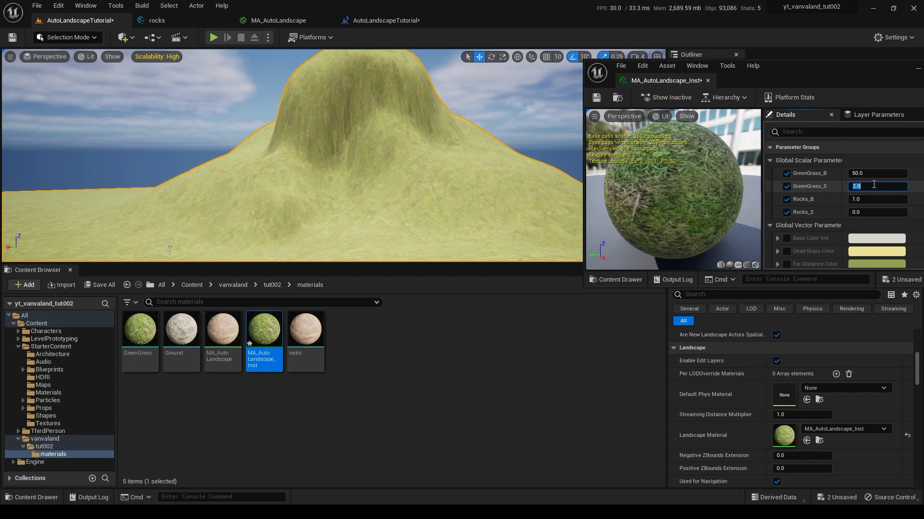
{"action": "left_click", "coordinate": [871, 200]}
{"action": "type", "text": "0"}
{"action": "key", "text": "Return"}
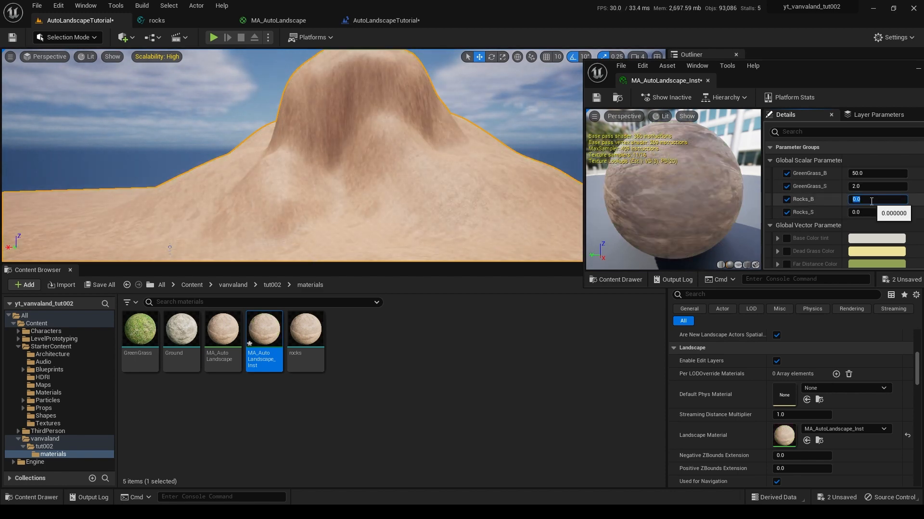
{"action": "key", "text": "Return"}
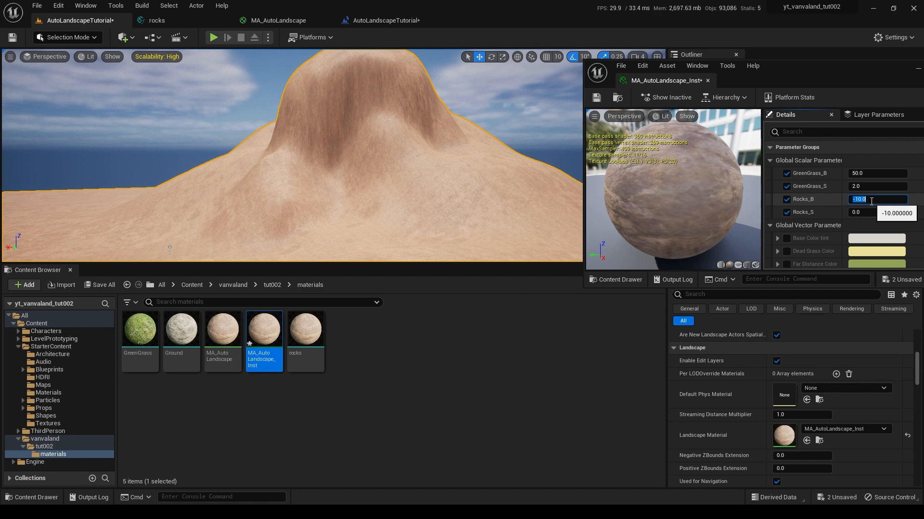
{"action": "type", "text": "10"}
{"action": "key", "text": "Return"}
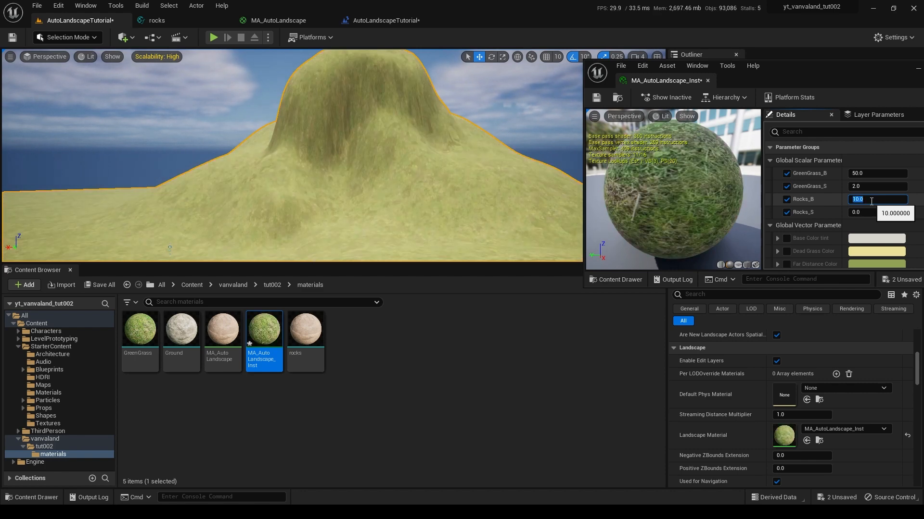
Try Rocks_S at -10 and set it to 20.
{"action": "left_click", "coordinate": [870, 213]}
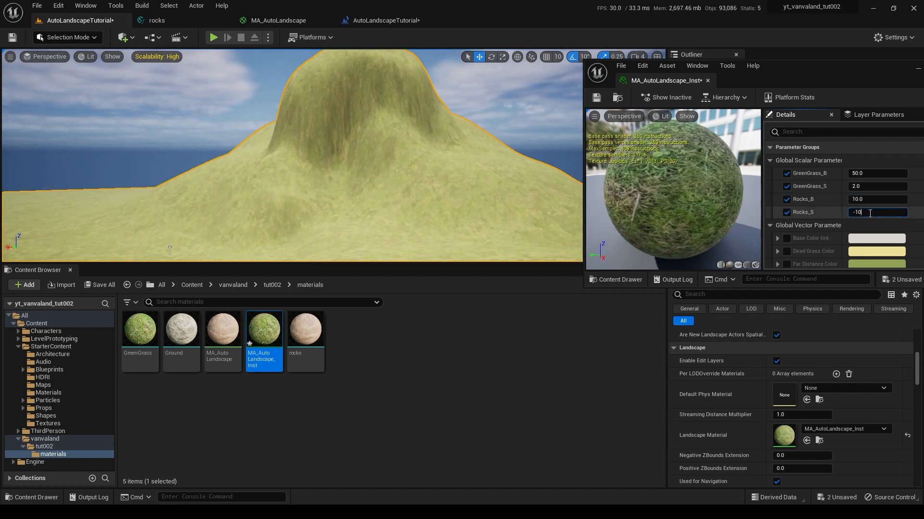
{"action": "key", "text": "Return"}
{"action": "key", "text": "Return"}
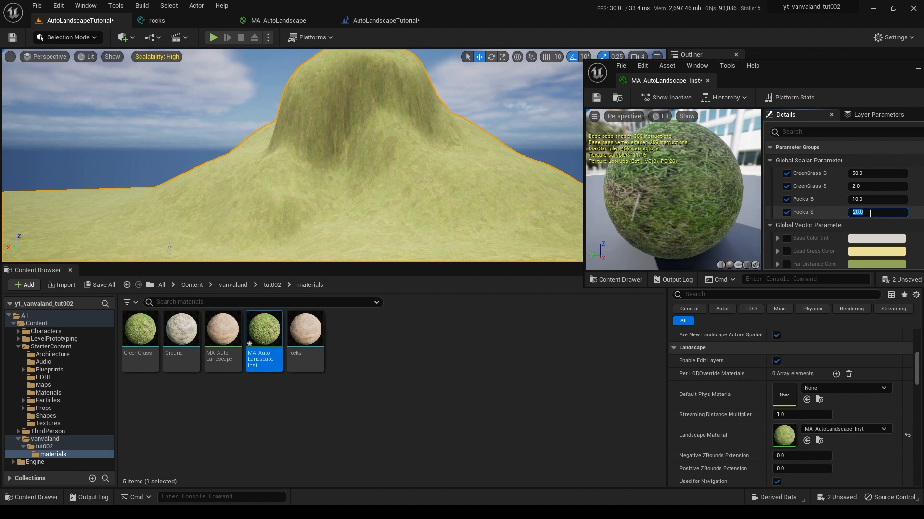
Set GreenGrass_S to 50 and GreenGrass_B to -10 while the Rocks_B override is off, and re-enable that override.
{"action": "left_click", "coordinate": [787, 199]}
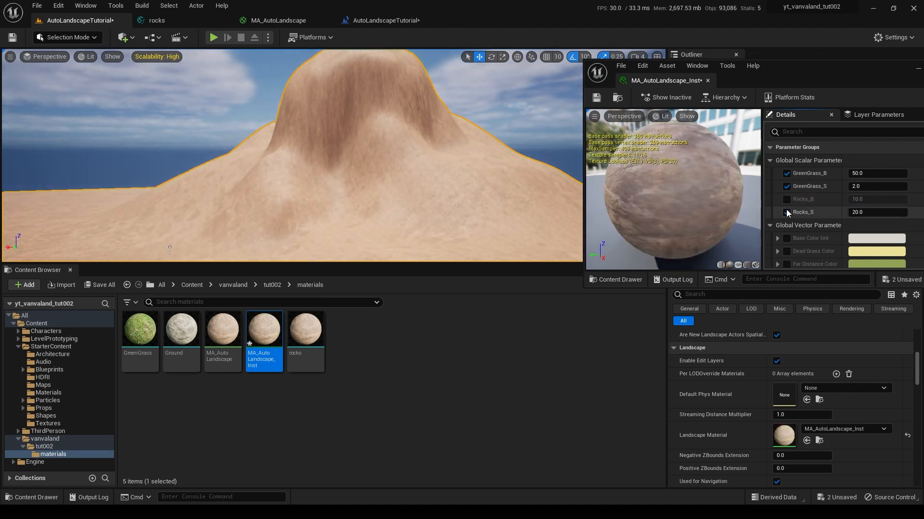
{"action": "left_click", "coordinate": [871, 186]}
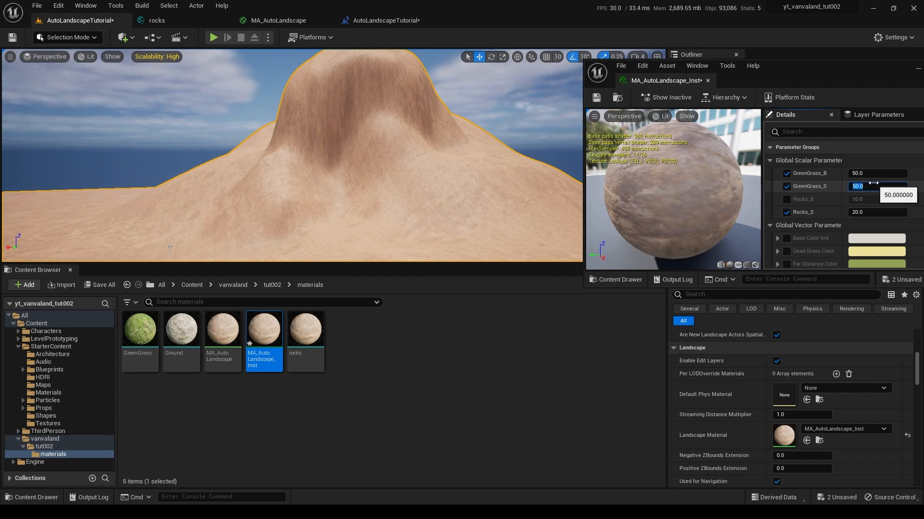
{"action": "left_click", "coordinate": [878, 172]}
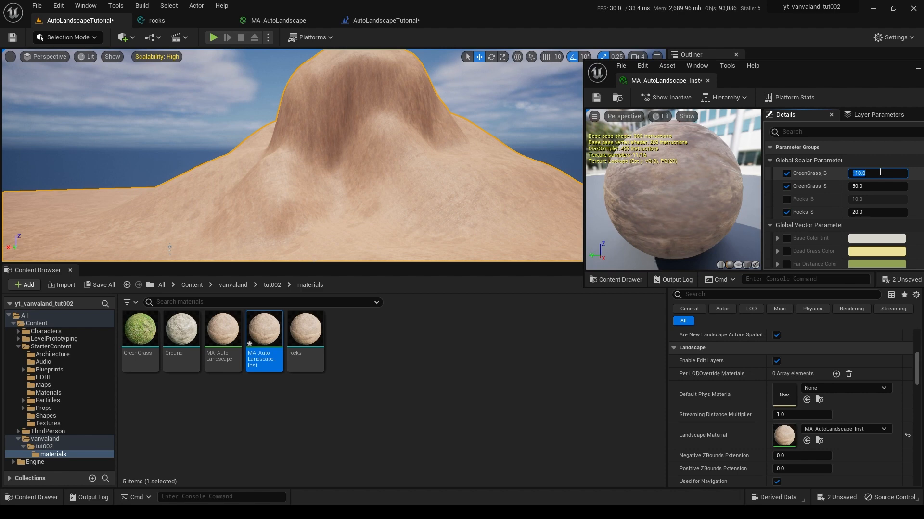
{"action": "left_click", "coordinate": [788, 199]}
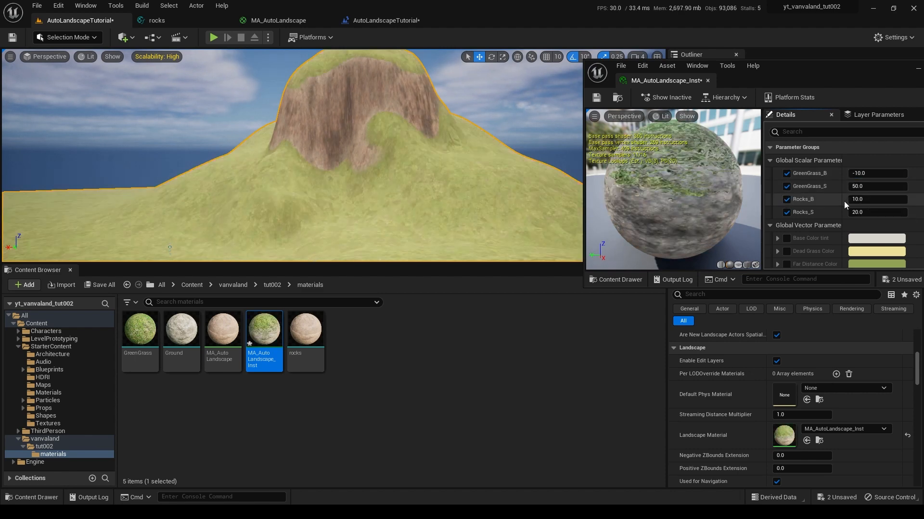
Set Rocks_B to 0 and raise Rocks_S to about 31.38.
{"action": "left_click", "coordinate": [872, 199]}
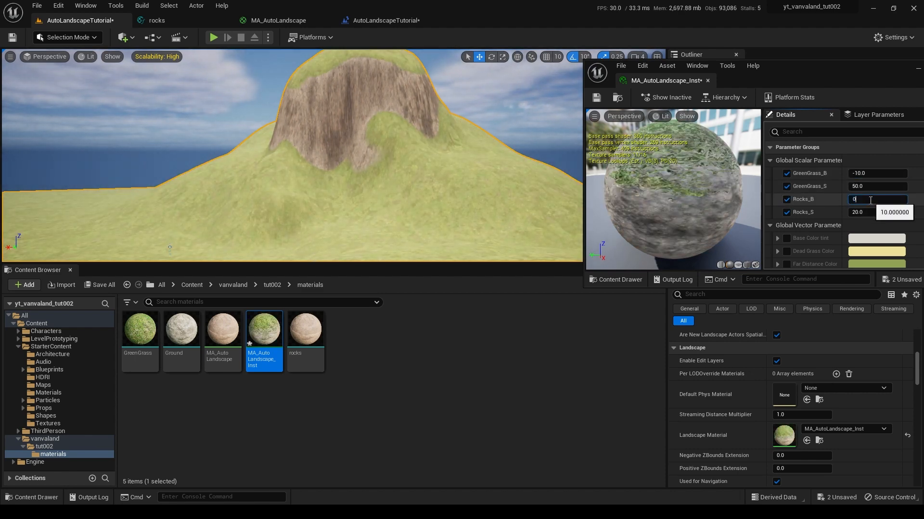
{"action": "key", "text": "Return"}
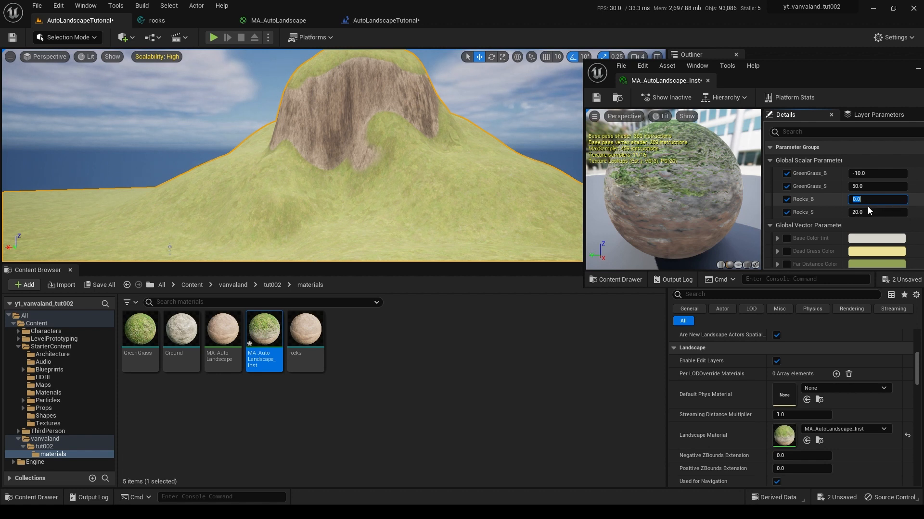
{"action": "left_click_drag", "start_coordinate": [866, 212], "coordinate": [851, 212]}
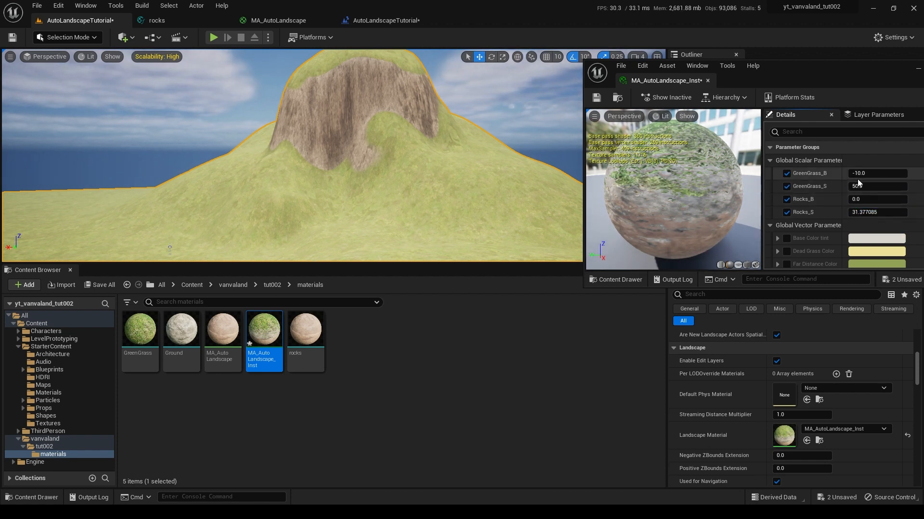
Fine-tune the blend to about -13.7 for GreenGrass_B, 41.46 for GreenGrass_S, -3.39 for Rocks_B and 25.02 for Rocks_S.
{"action": "mouse_move", "coordinate": [857, 174]}
{"action": "left_mouse_down"}
{"action": "mouse_move", "coordinate": [874, 187]}
{"action": "mouse_move", "coordinate": [859, 199]}
{"action": "left_mouse_up"}
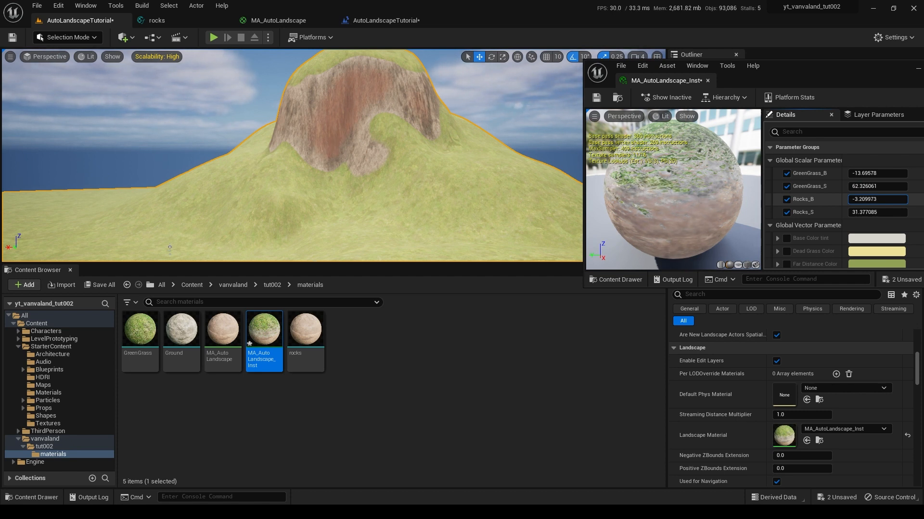
{"action": "mouse_move", "coordinate": [865, 212]}
{"action": "left_mouse_down"}
{"action": "mouse_move", "coordinate": [858, 212]}
{"action": "mouse_move", "coordinate": [867, 213]}
{"action": "mouse_move", "coordinate": [859, 186]}
{"action": "mouse_move", "coordinate": [871, 186]}
{"action": "mouse_move", "coordinate": [859, 186]}
{"action": "mouse_move", "coordinate": [868, 199]}
{"action": "left_mouse_up"}
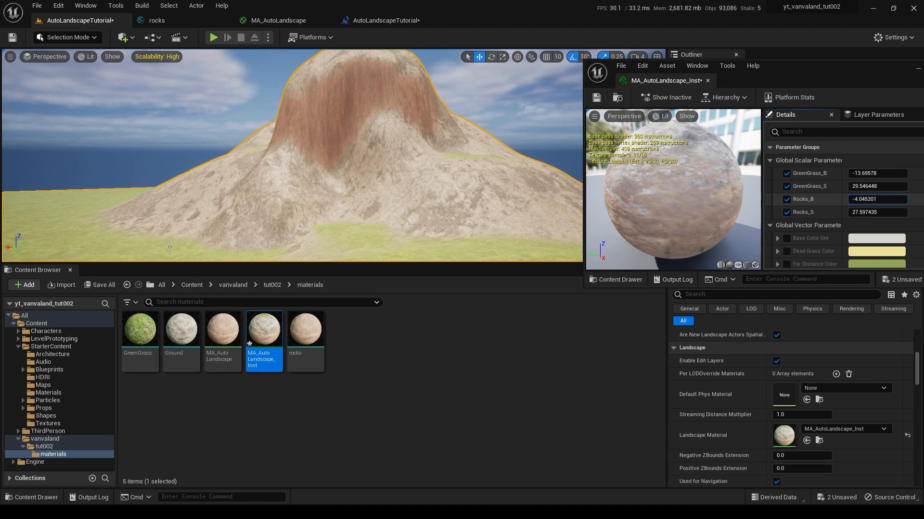
{"action": "left_click_drag", "start_coordinate": [872, 212], "coordinate": [873, 186]}
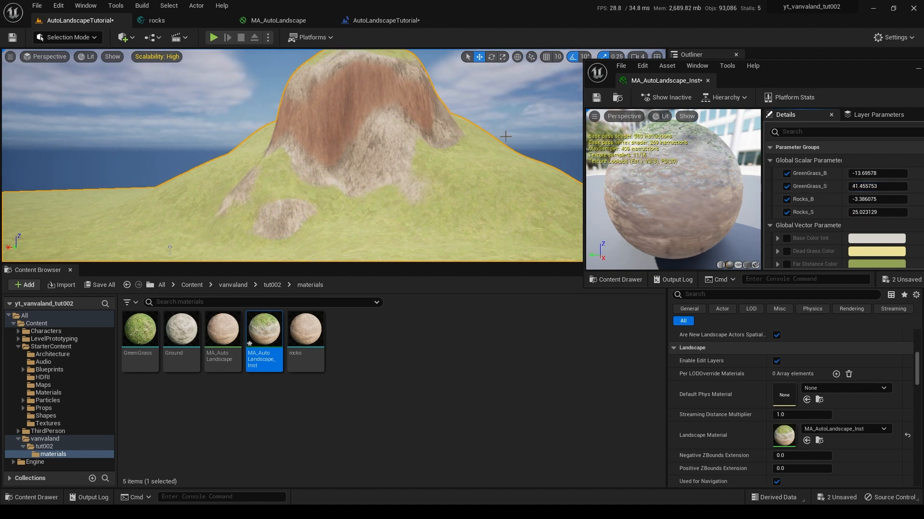
Look at the rock cliff from closer up and adjust Rocks_B to about -3.77 and Rocks_S to about 20.84.
{"action": "mouse_move", "coordinate": [497, 136]}
{"action": "right_mouse_down"}
{"action": "mouse_move", "coordinate": [509, 119]}
{"action": "mouse_move", "coordinate": [560, 124]}
{"action": "mouse_move", "coordinate": [498, 135]}
{"action": "right_mouse_up"}
{"action": "key", "text": "w"}
{"action": "left_click", "coordinate": [875, 199]}
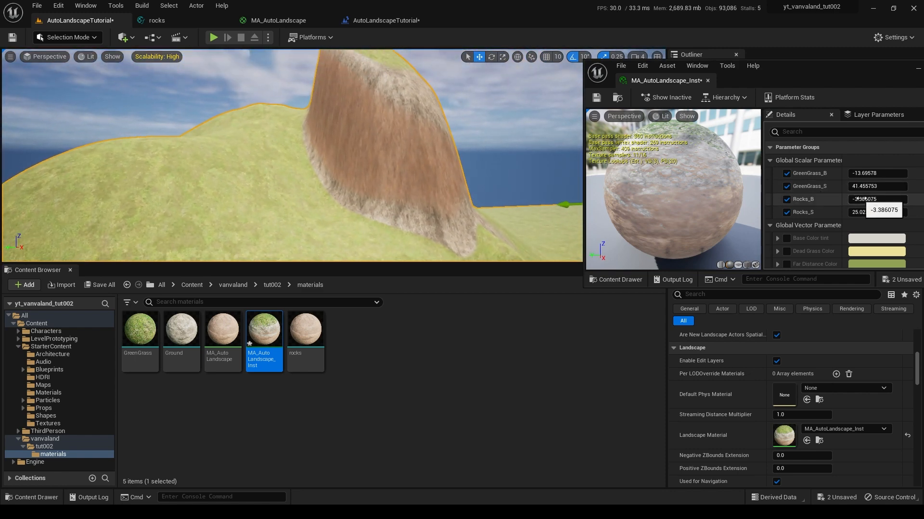
{"action": "mouse_move", "coordinate": [875, 200]}
{"action": "left_mouse_down"}
{"action": "mouse_move", "coordinate": [852, 212]}
{"action": "mouse_move", "coordinate": [872, 199]}
{"action": "left_mouse_up"}
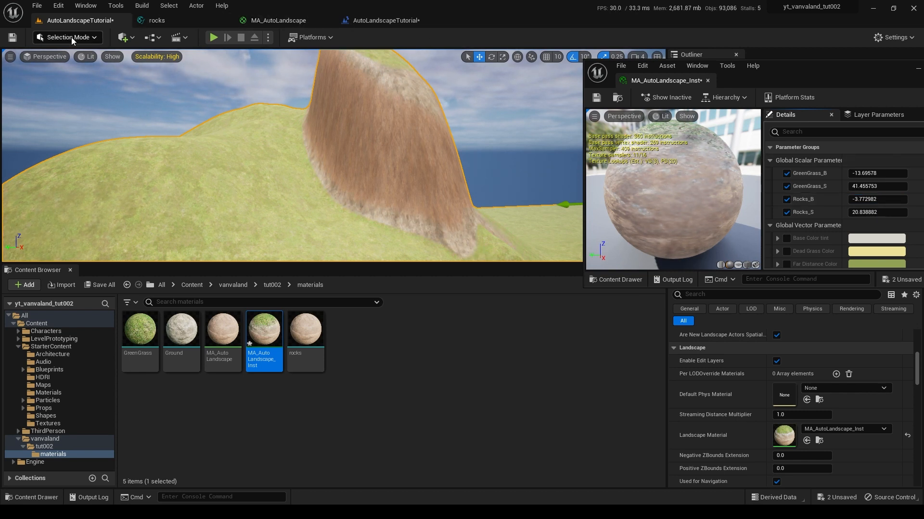
View the whole hill from farther away and enlarge the level viewport to examine the layer transitions.
{"action": "right_click_drag", "start_coordinate": [159, 192], "coordinate": [90, 182]}
{"action": "key", "text": "d"}
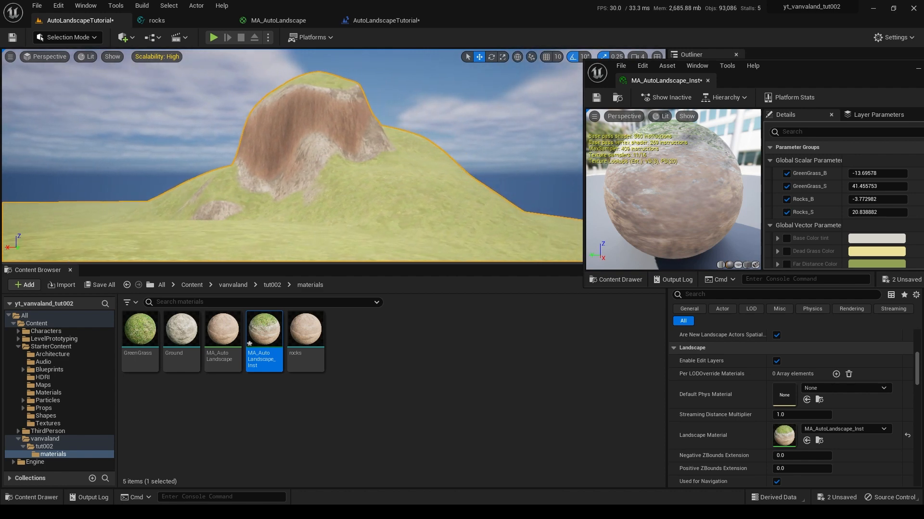
{"action": "left_click_drag", "start_coordinate": [346, 264], "coordinate": [361, 325]}
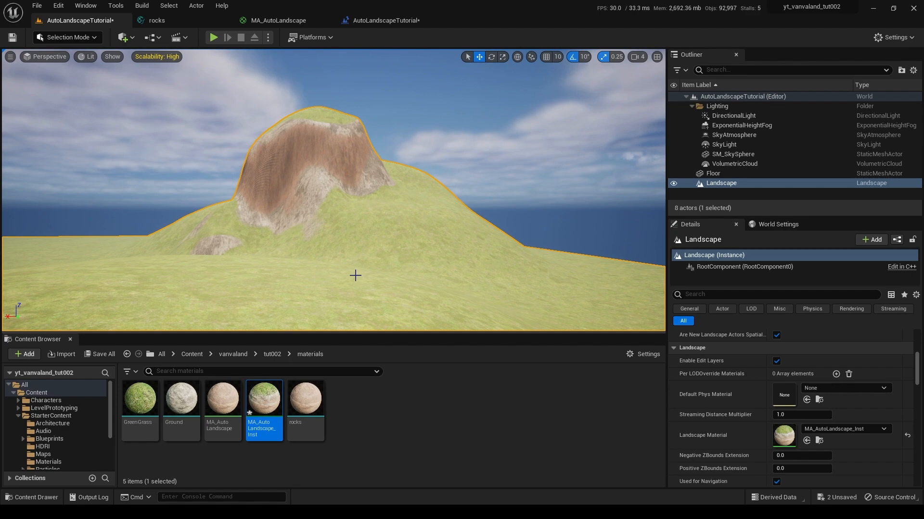
Play the level in full screen and run the character across the grass toward the rocky hill.
{"action": "key", "text": "alt+p"}
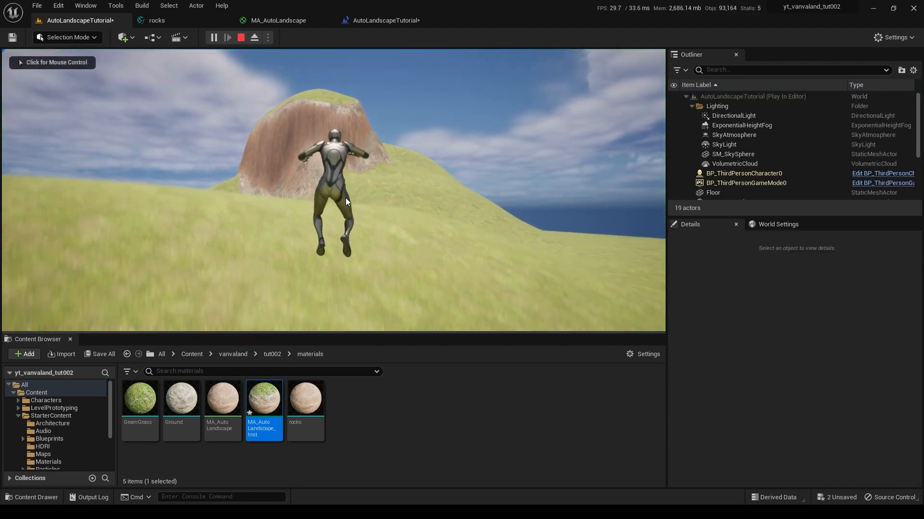
{"action": "key", "text": "F11"}
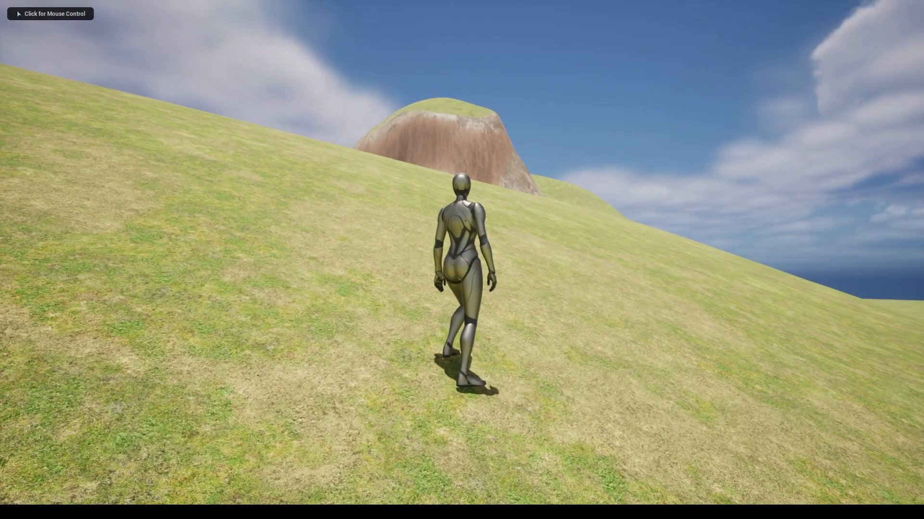
{"action": "left_click", "coordinate": [345, 198]}
{"action": "key", "text": "w"}
{"action": "key", "text": "w"}
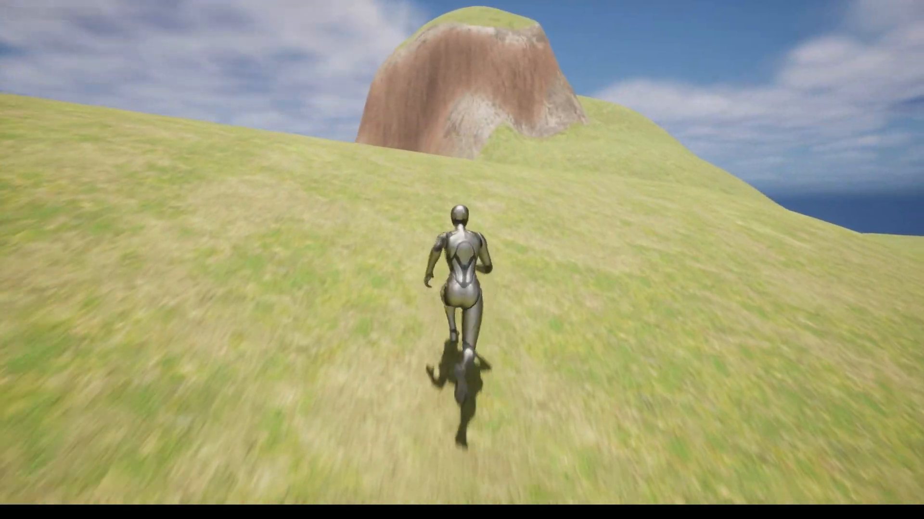
{"action": "key", "text": "space"}
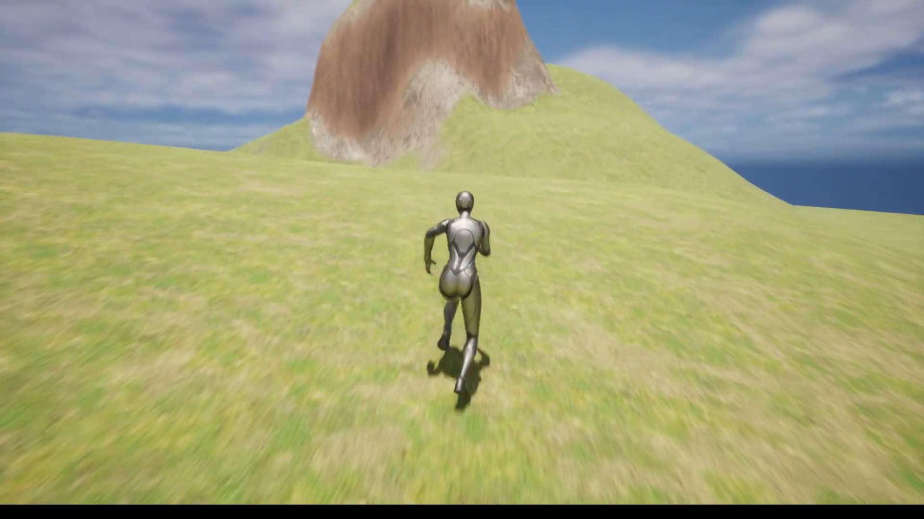